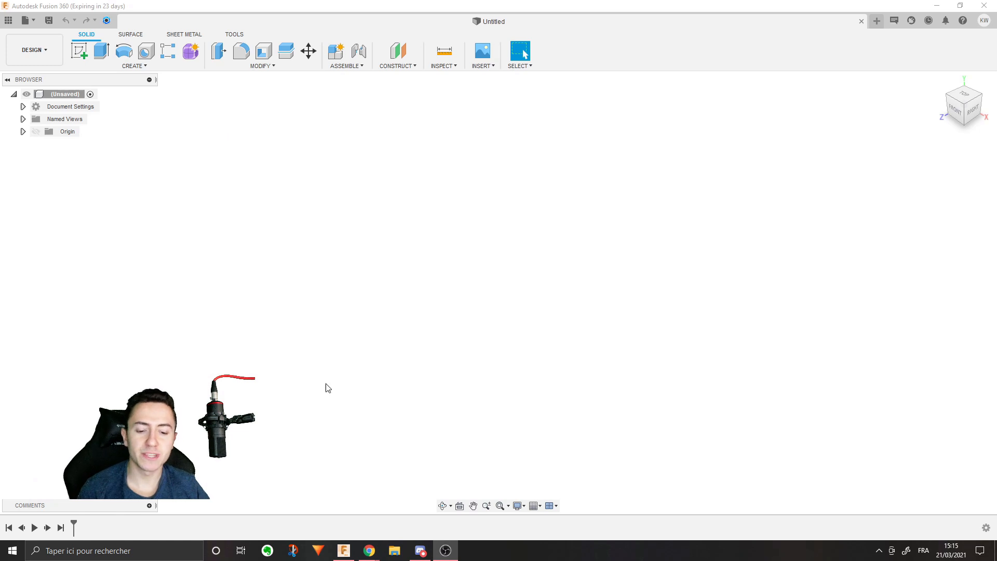
Step: Switch to Chrome and open the blue Revex shovel photo among the image results for "pelle"
{"action": "mouse_move", "coordinate": [368, 550]}
{"action": "left_click", "coordinate": [344, 514]}
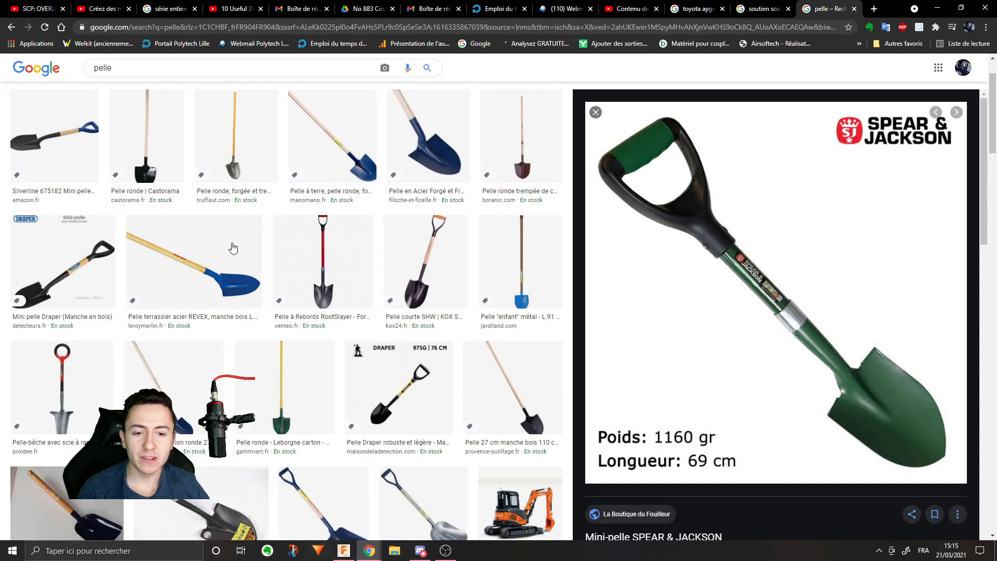
{"action": "left_click", "coordinate": [229, 259]}
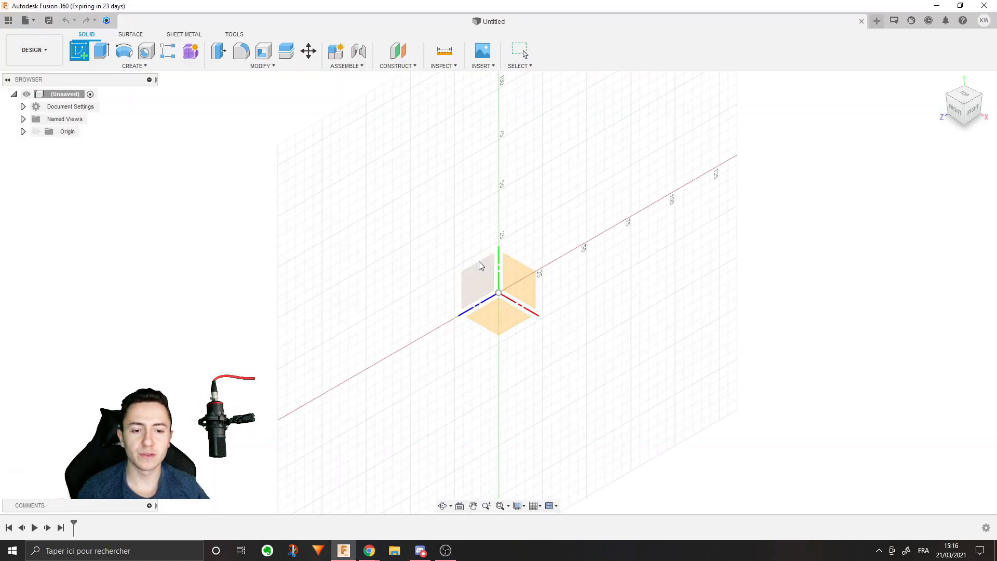
Step: Start a sketch on the front plane and draw a horizontal centerline from the origin
{"action": "left_click", "coordinate": [524, 279]}
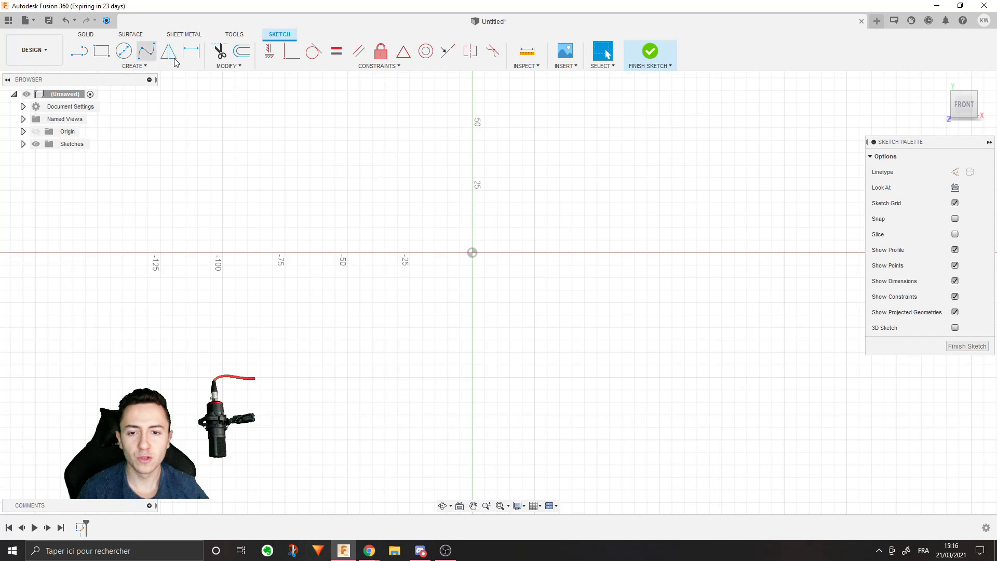
{"action": "left_click", "coordinate": [955, 172]}
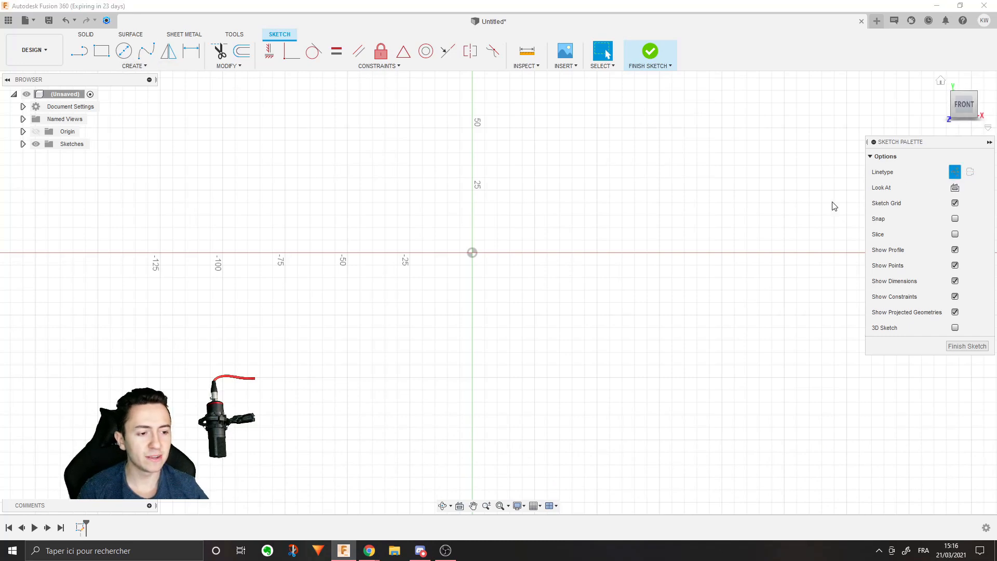
{"action": "middle_click_drag", "start_coordinate": [504, 135], "coordinate": [285, 128]}
{"action": "left_click", "coordinate": [79, 50]}
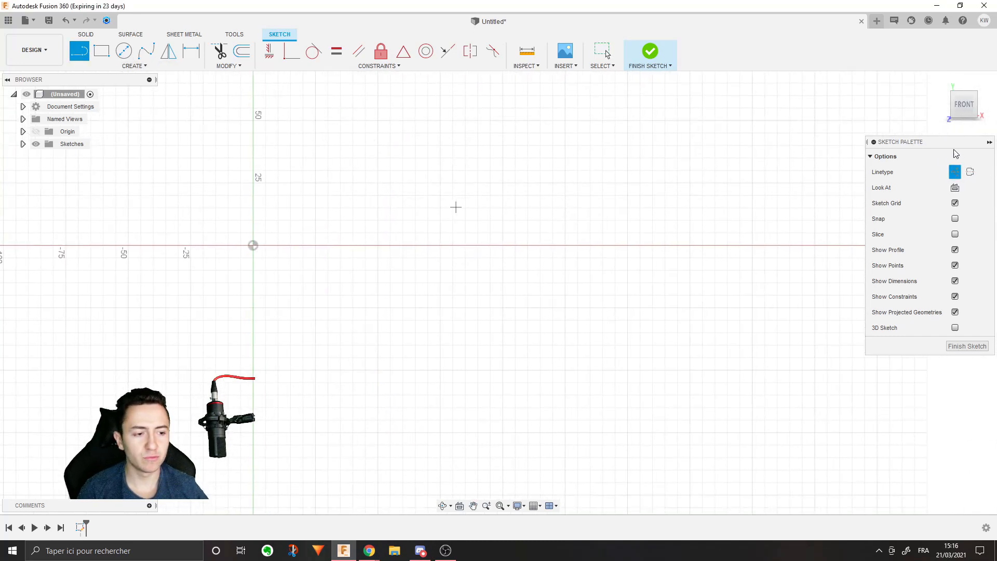
{"action": "left_click", "coordinate": [970, 172]}
{"action": "left_click", "coordinate": [252, 245]}
{"action": "left_click_drag", "start_coordinate": [830, 245], "coordinate": [829, 328]}
{"action": "key", "text": "Escape"}
{"action": "mouse_move", "coordinate": [757, 360]}
{"action": "middle_mouse_down"}
{"action": "mouse_move", "coordinate": [727, 369]}
{"action": "mouse_move", "coordinate": [577, 357]}
{"action": "middle_mouse_up"}
{"action": "scroll", "coordinate": [577, 355], "scroll_direction": "down", "scroll_amount": 3}
Step: Dimension the horizontal centerline's length at 1000 mm
{"action": "key", "text": "d"}
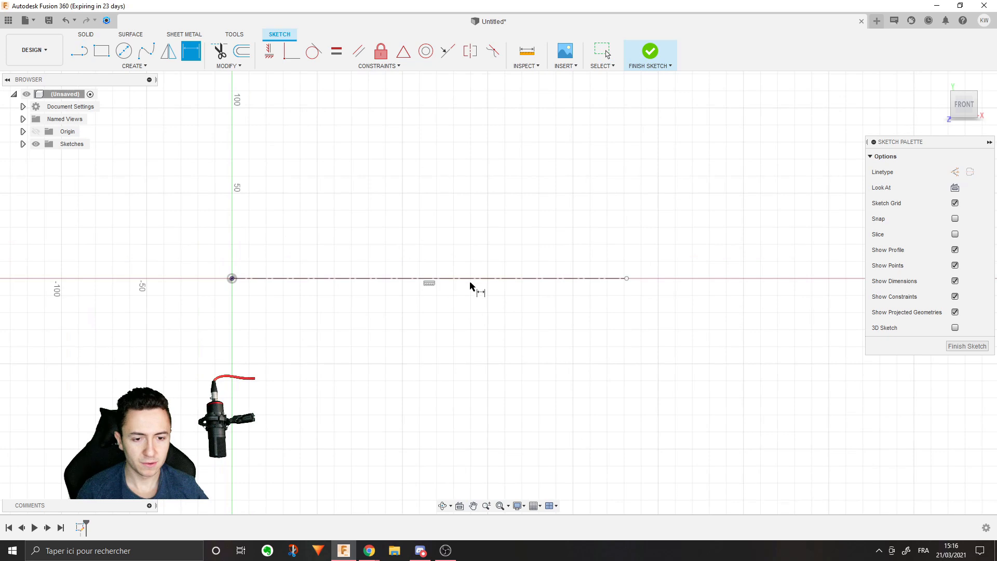
{"action": "left_click", "coordinate": [477, 279]}
{"action": "left_click", "coordinate": [464, 188]}
{"action": "type", "text": "1000"}
{"action": "key", "text": "Return"}
{"action": "scroll", "coordinate": [509, 218], "scroll_direction": "down", "scroll_amount": 2}
{"action": "mouse_move", "coordinate": [512, 217]}
{"action": "middle_mouse_down"}
{"action": "mouse_move", "coordinate": [255, 150]}
{"action": "mouse_move", "coordinate": [195, 182]}
{"action": "middle_mouse_up"}
{"action": "scroll", "coordinate": [255, 149], "scroll_direction": "up", "scroll_amount": 2}
{"action": "scroll", "coordinate": [196, 182], "scroll_direction": "down", "scroll_amount": 4}
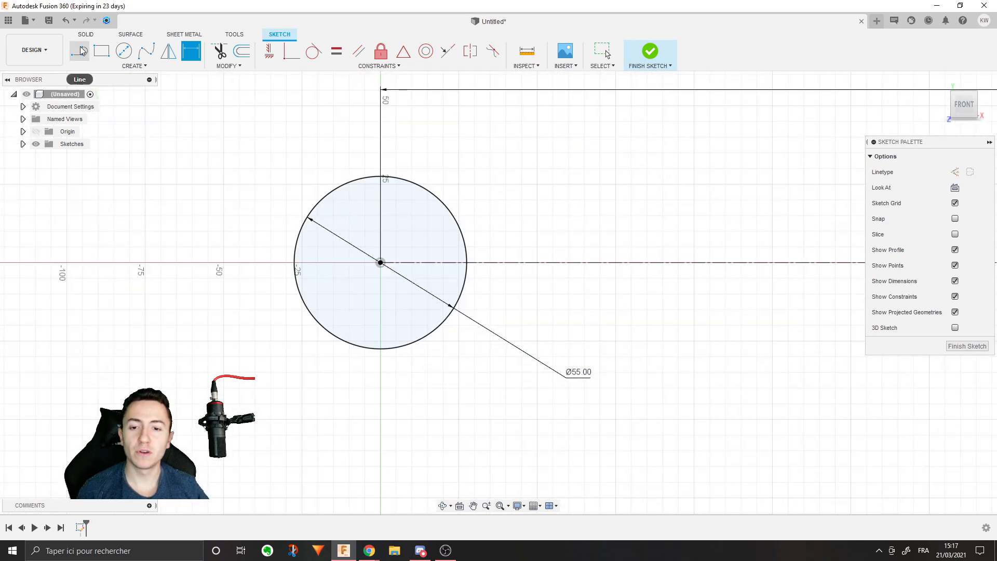
Step: Draw a vertical and a horizontal radius line from the 55 mm circle's centre to its topmost and leftmost points
{"action": "left_click", "coordinate": [79, 50]}
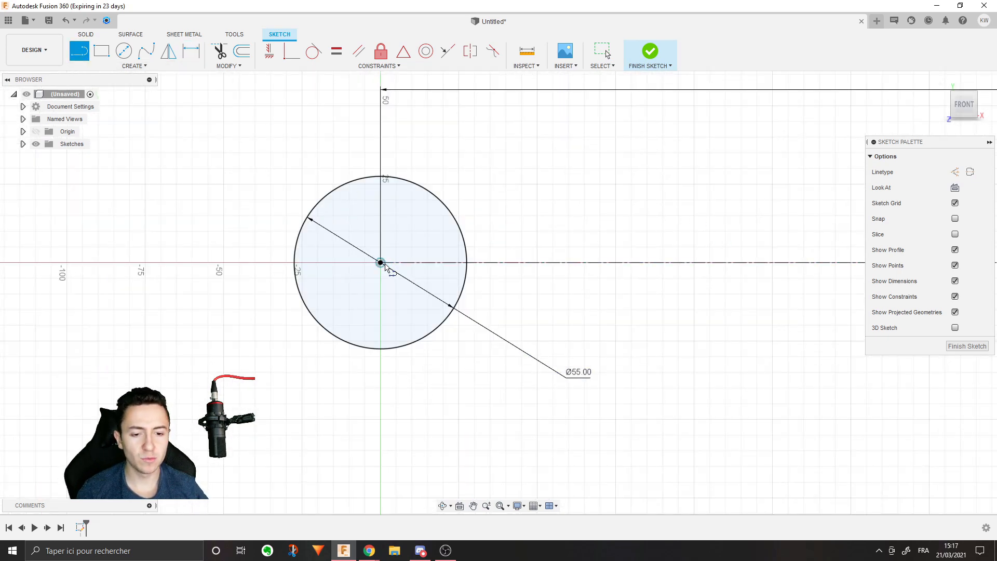
{"action": "left_click", "coordinate": [382, 264]}
{"action": "left_click", "coordinate": [381, 176]}
{"action": "key", "text": "Escape"}
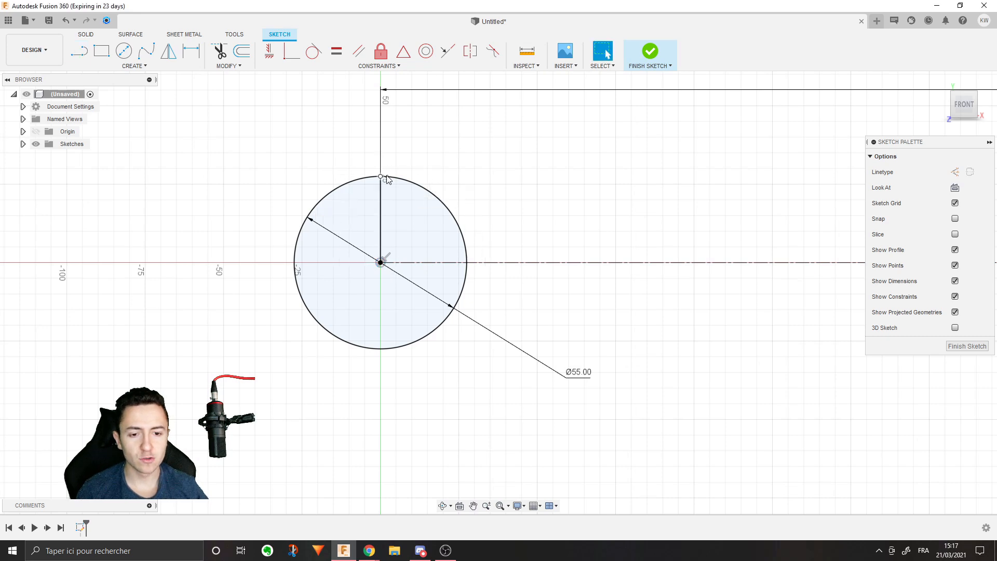
{"action": "key", "text": "l"}
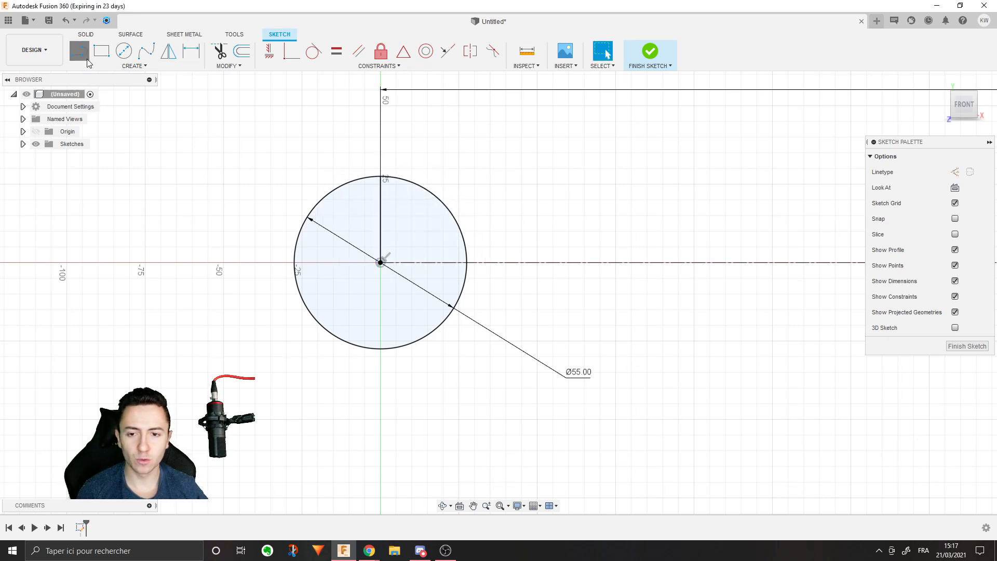
{"action": "left_click", "coordinate": [382, 262]}
{"action": "left_click", "coordinate": [295, 263]}
{"action": "key", "text": "Escape"}
{"action": "key", "text": "t"}
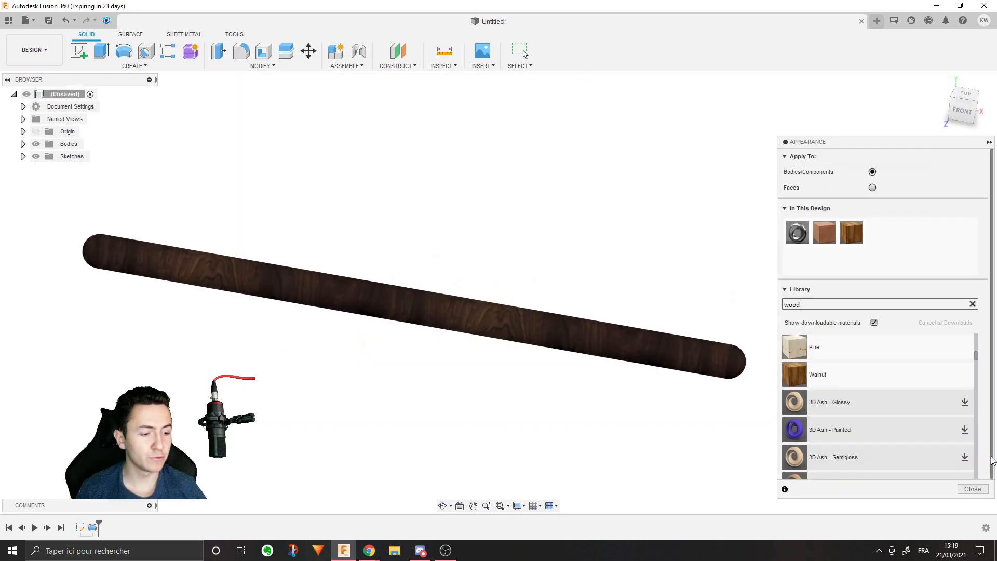
Step: Finish assigning the handle's wood appearance and close the appearance settings
{"action": "left_click", "coordinate": [971, 490]}
{"action": "scroll", "coordinate": [535, 343], "scroll_direction": "down", "scroll_amount": 3}
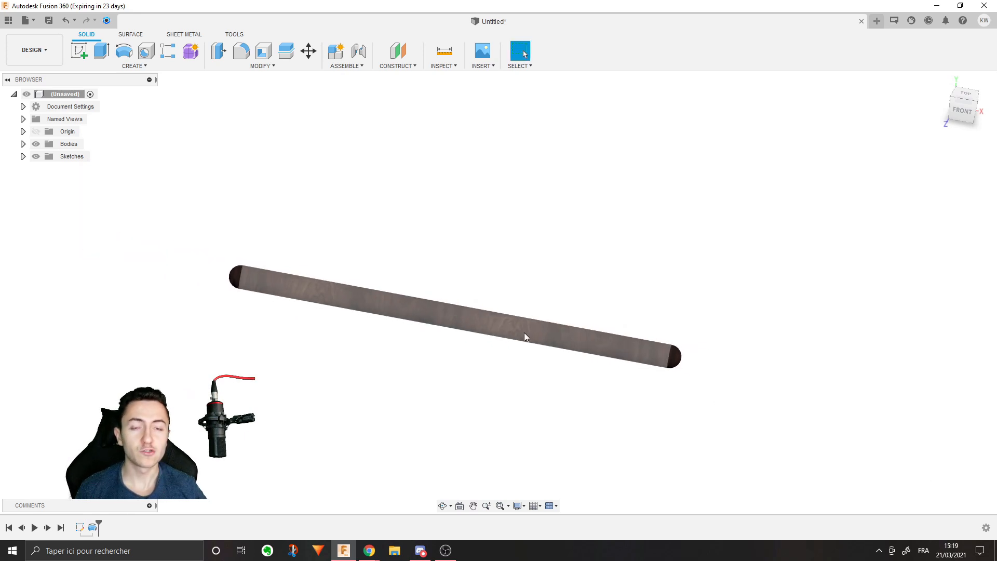
{"action": "middle_click_drag", "start_coordinate": [561, 330], "coordinate": [581, 336], "text": "shift"}
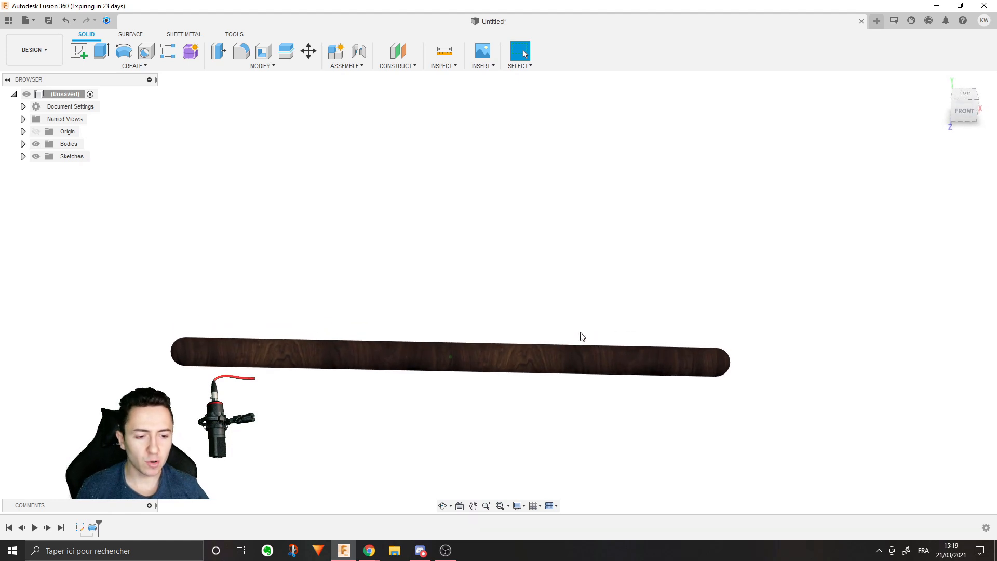
Step: Start a new form in the handle design and list its existing sketches
{"action": "left_click", "coordinate": [192, 48]}
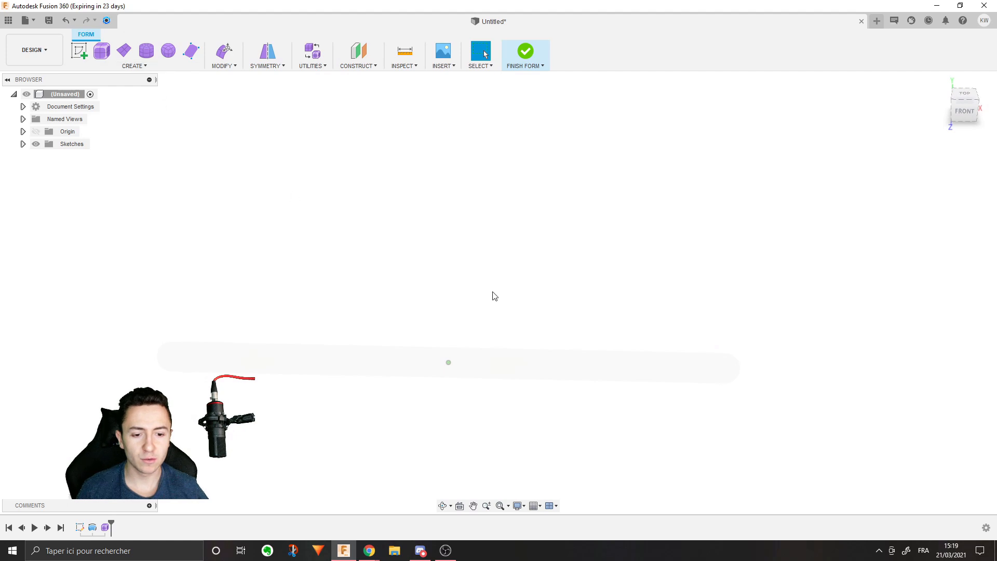
{"action": "mouse_move", "coordinate": [495, 284]}
{"action": "middle_mouse_down", "text": "shift"}
{"action": "mouse_move", "coordinate": [487, 258]}
{"action": "mouse_move", "coordinate": [494, 267]}
{"action": "middle_mouse_up", "text": "shift"}
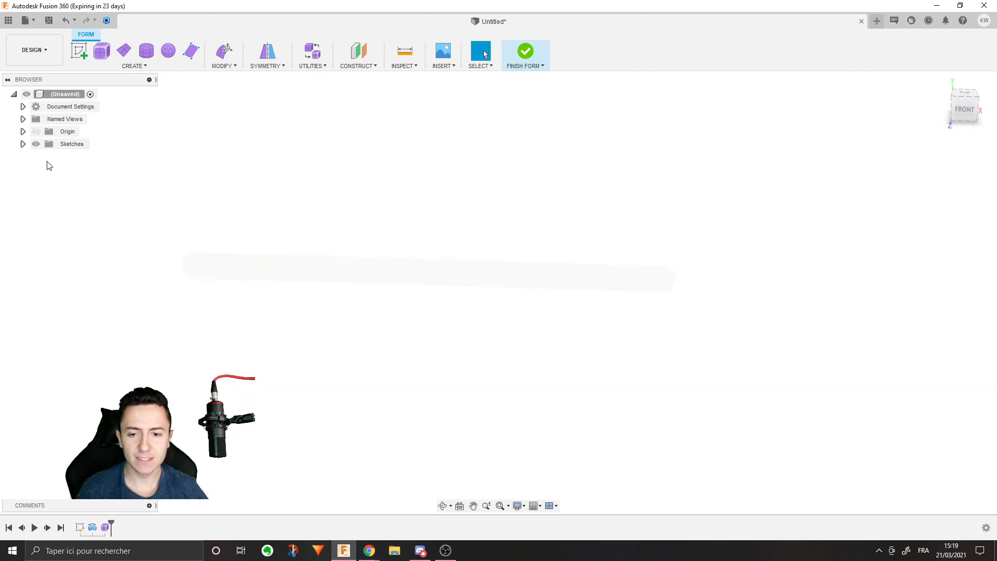
{"action": "left_click", "coordinate": [22, 144]}
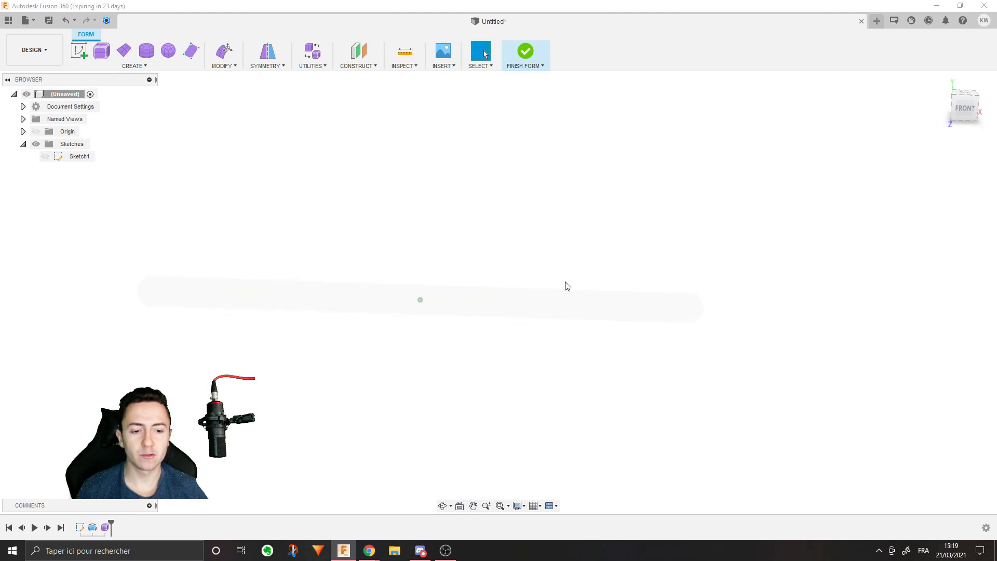
{"action": "middle_click_drag", "start_coordinate": [563, 280], "coordinate": [383, 270], "text": "shift"}
{"action": "middle_click_drag", "start_coordinate": [620, 304], "coordinate": [629, 311], "text": "shift"}
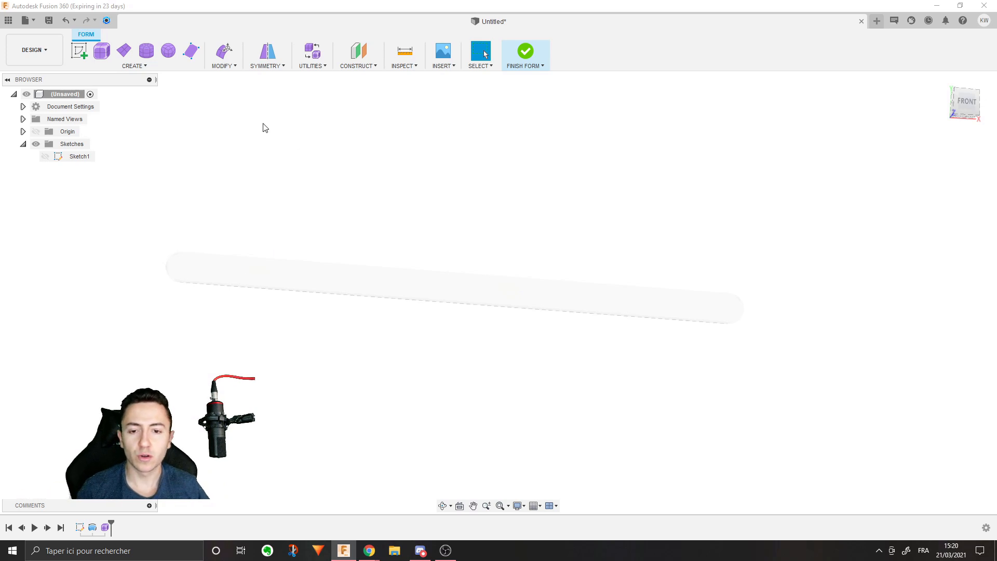
Step: Place a form cylinder on the horizontal plane over the handle's far end, about 281 mm in diameter and 307 mm high
{"action": "left_click", "coordinate": [145, 52]}
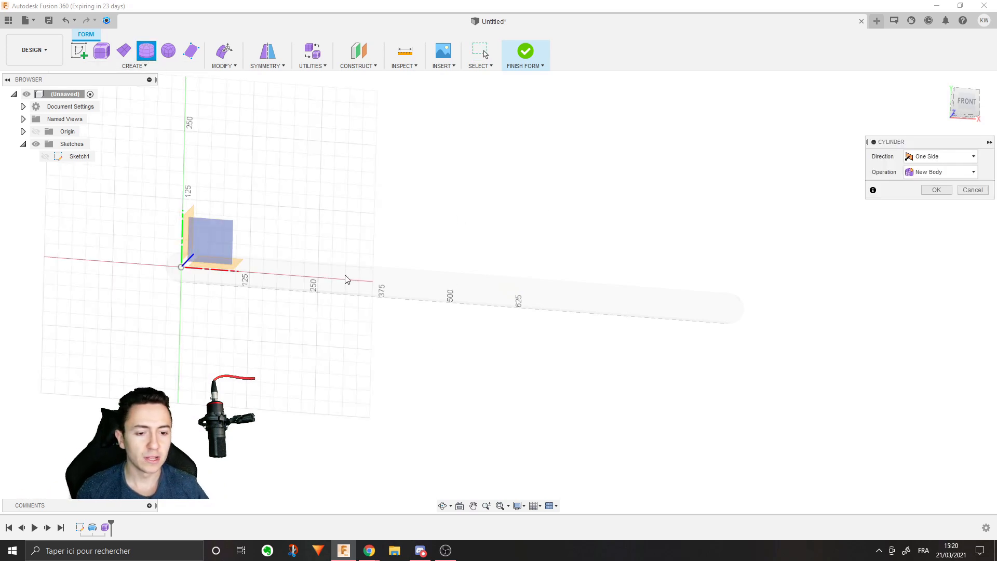
{"action": "left_click", "coordinate": [236, 266]}
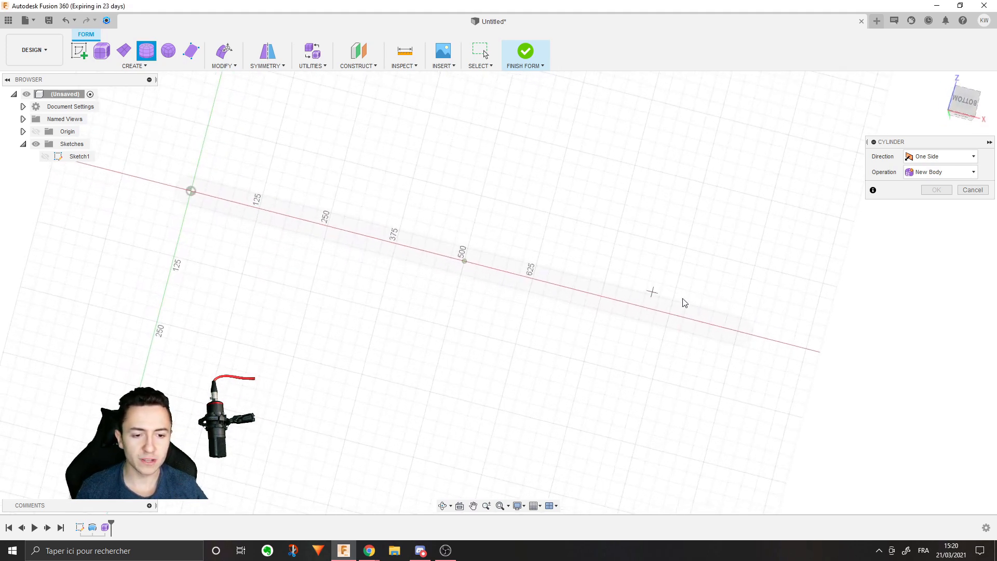
{"action": "left_click", "coordinate": [696, 290]}
{"action": "left_click", "coordinate": [782, 287]}
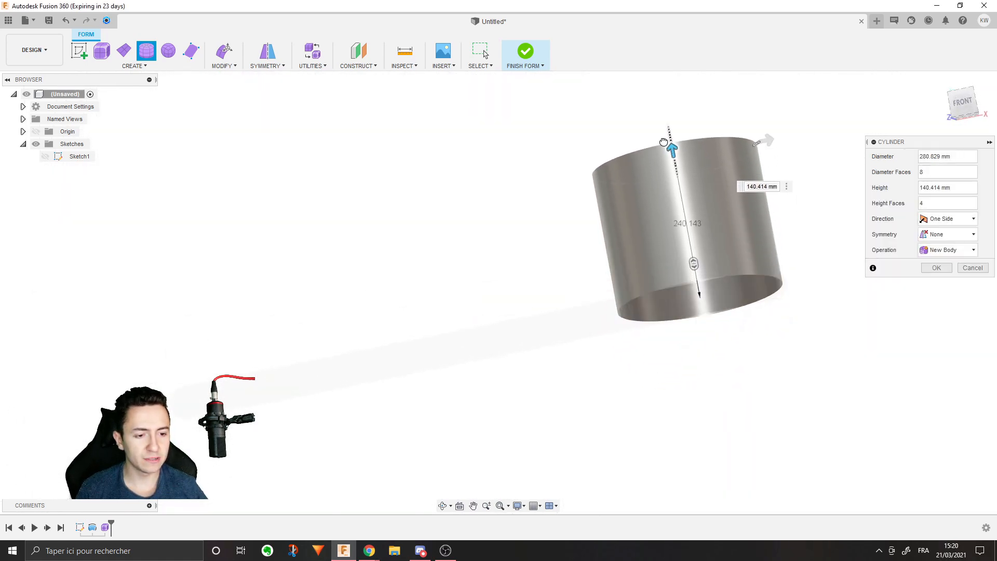
Step: Try the Shaded with Hidden Edges visual style, and settle on Shaded with Visible Edges Only
{"action": "left_click", "coordinate": [518, 505]}
{"action": "mouse_move", "coordinate": [570, 412]}
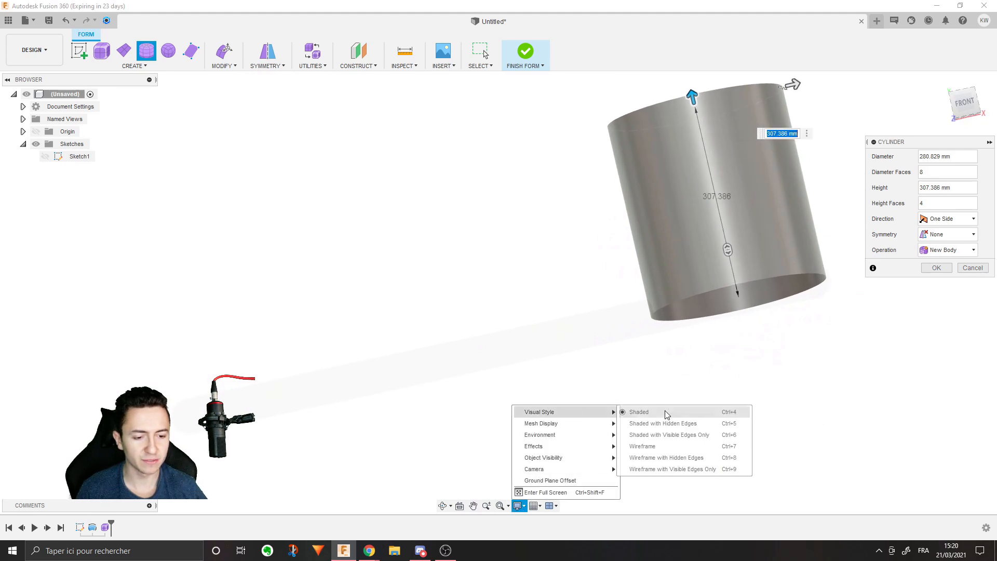
{"action": "left_click", "coordinate": [684, 423]}
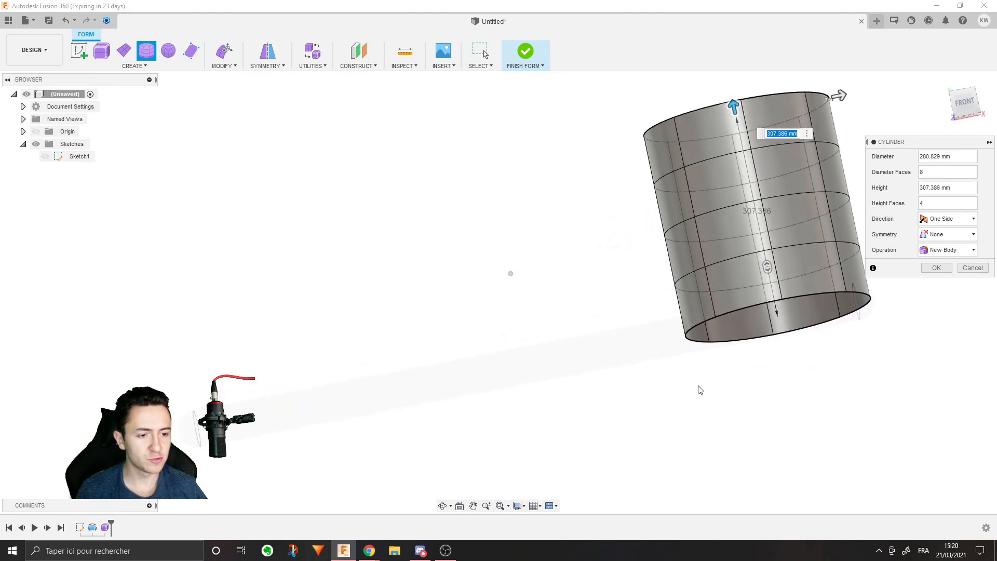
{"action": "left_click", "coordinate": [518, 506]}
{"action": "mouse_move", "coordinate": [570, 412]}
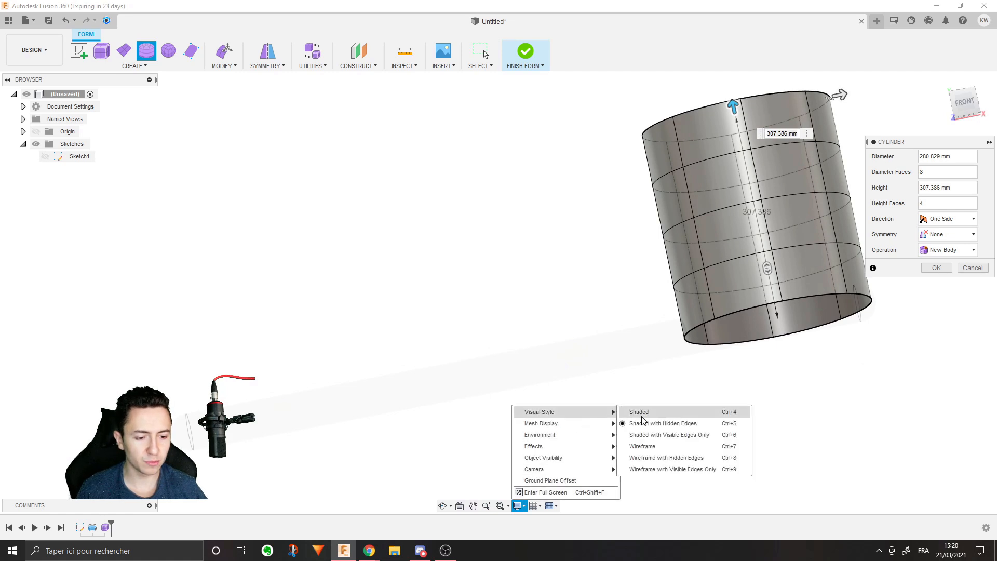
{"action": "left_click", "coordinate": [655, 434]}
Step: Accept the cylinder, finish the form and highlight the cylinder's body among the design's bodies
{"action": "key", "text": "Return"}
{"action": "left_click", "coordinate": [526, 51]}
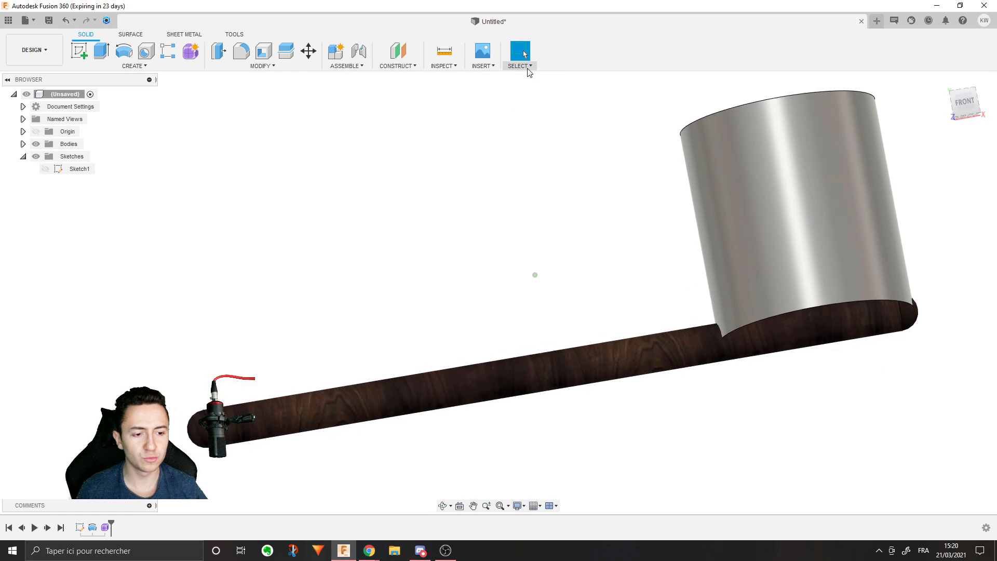
{"action": "left_click", "coordinate": [23, 144]}
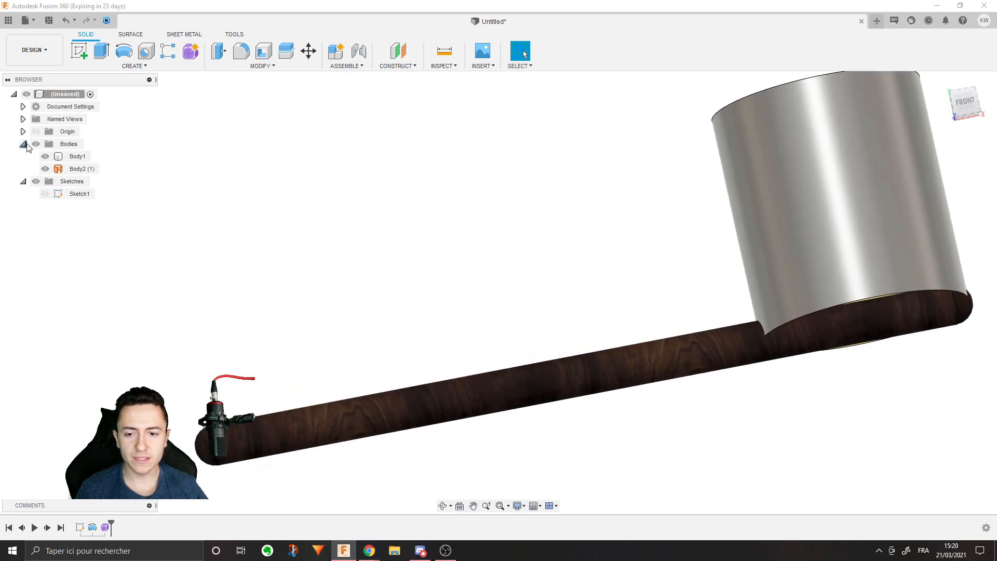
{"action": "left_click", "coordinate": [77, 169]}
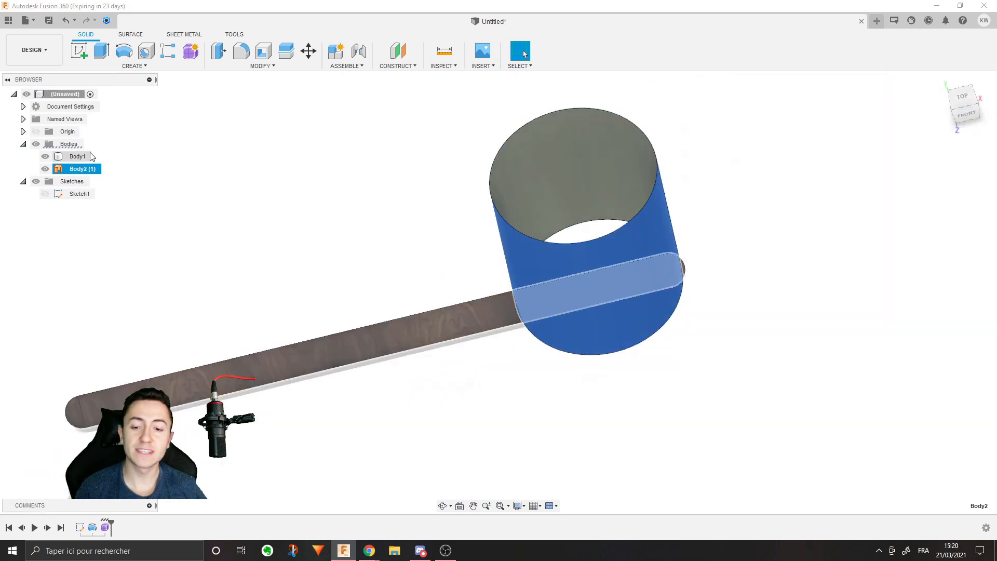
{"action": "left_click", "coordinate": [293, 177]}
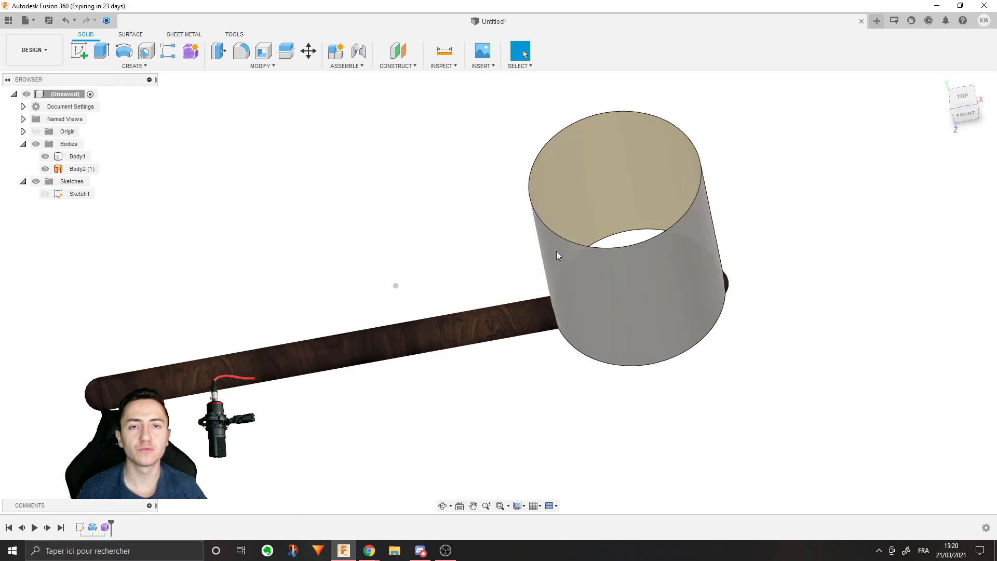
Step: Reopen the cylinder's form for editing
{"action": "left_click", "coordinate": [77, 169]}
{"action": "scroll", "coordinate": [546, 254], "scroll_direction": "up", "scroll_amount": 3}
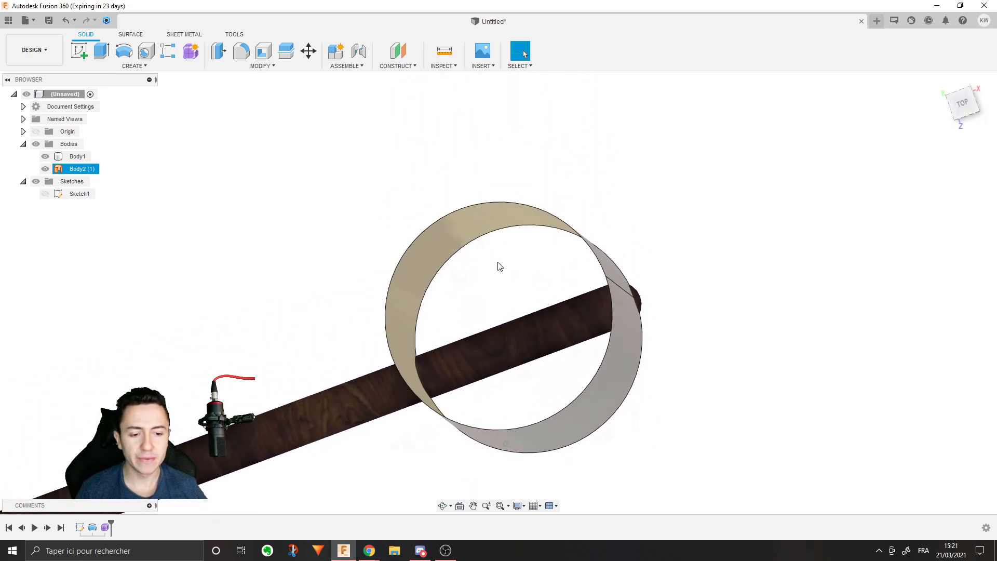
{"action": "left_click", "coordinate": [497, 262]}
{"action": "left_click", "coordinate": [497, 262]}
{"action": "double_click", "coordinate": [493, 264]}
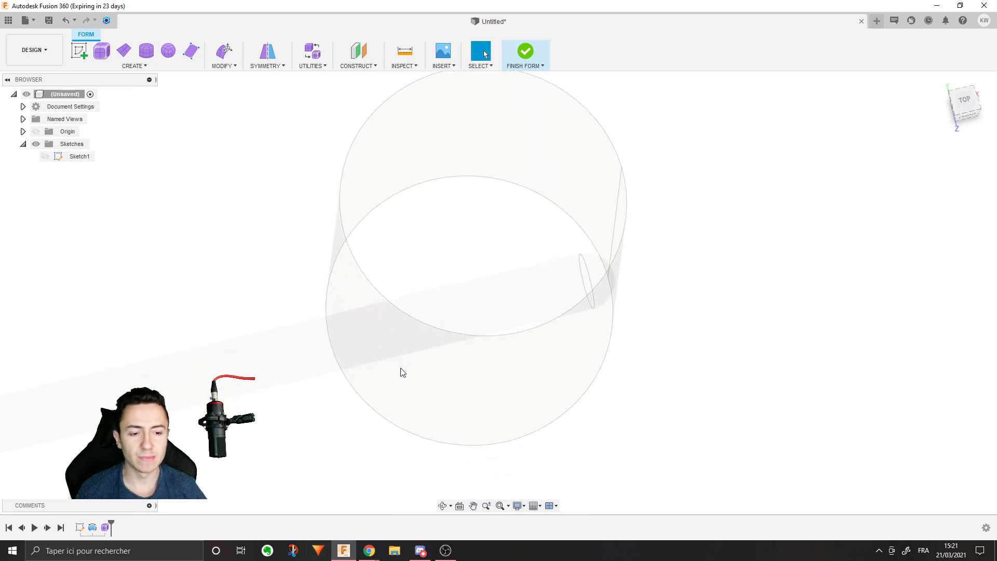
Step: Switch to Chrome, examine the blade and socket shape in the Revex shovel photo, and return to Fusion 360
{"action": "mouse_move", "coordinate": [366, 551]}
{"action": "left_click", "coordinate": [312, 504]}
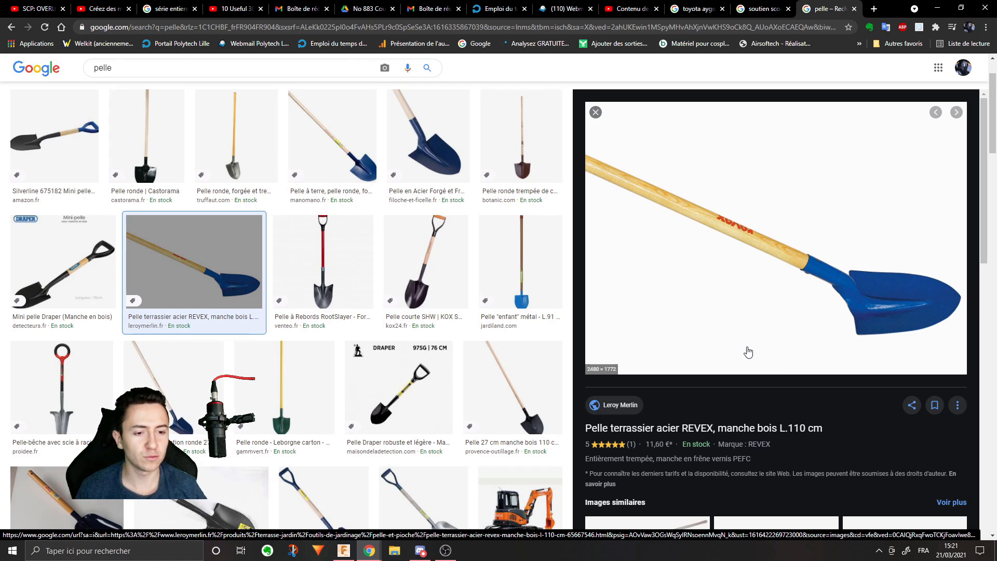
{"action": "key", "text": "alt+Tab"}
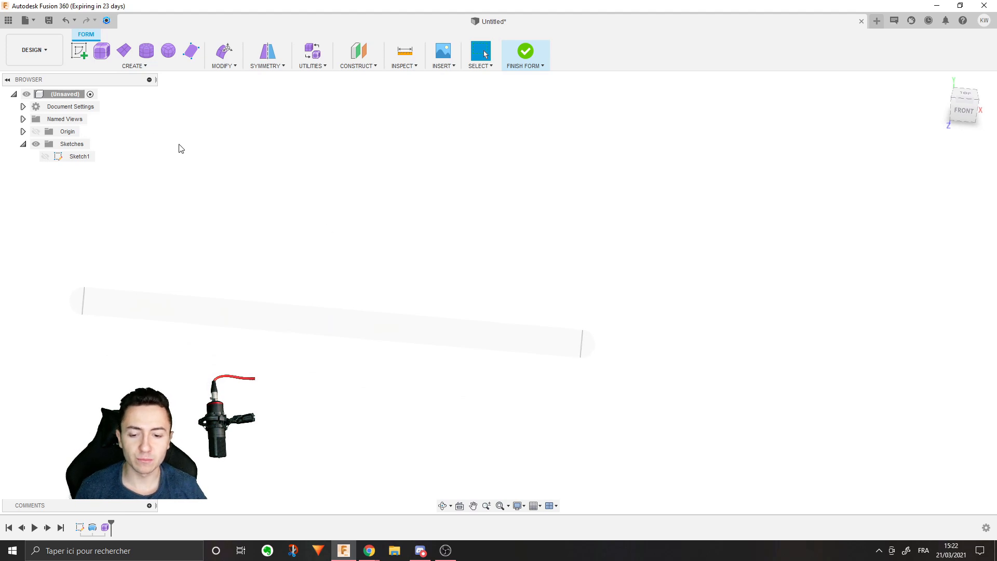
{"action": "left_click", "coordinate": [147, 51]}
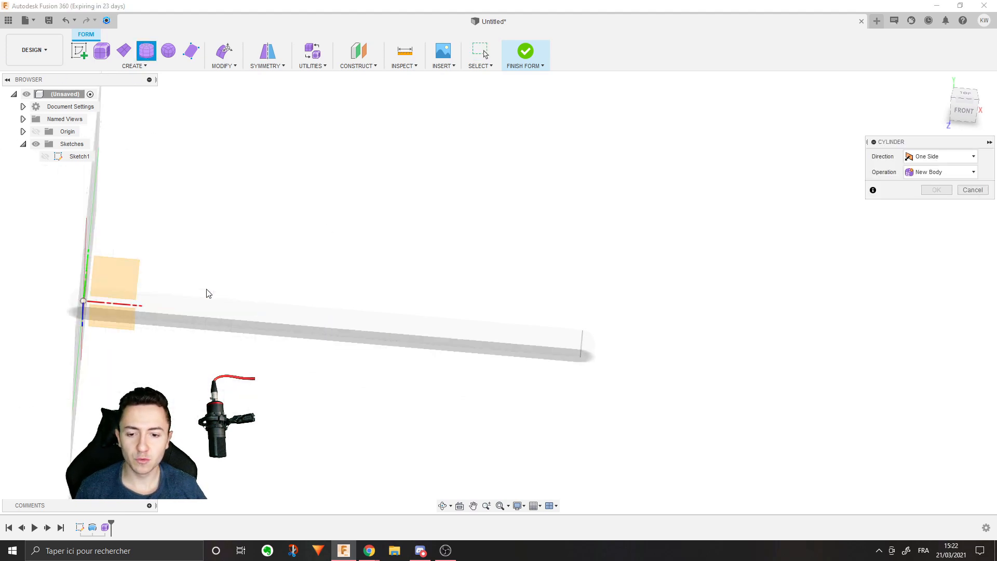
{"action": "middle_click_drag", "start_coordinate": [332, 296], "coordinate": [480, 352], "text": "shift"}
{"action": "key", "text": "Escape"}
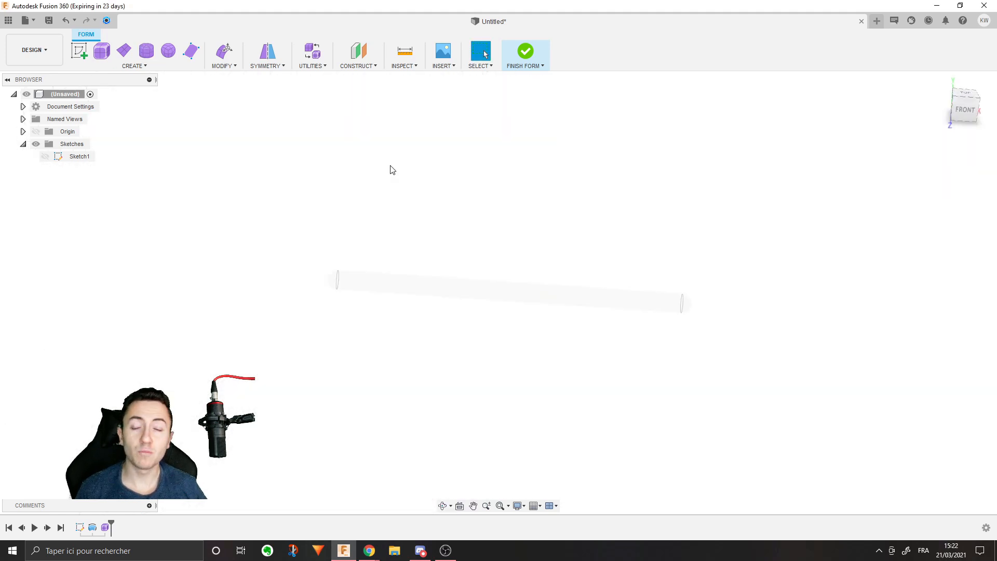
Step: Start a form cylinder on the plane at the handle's end, centred on the origin, with a diameter of about 141 mm
{"action": "left_click", "coordinate": [137, 66]}
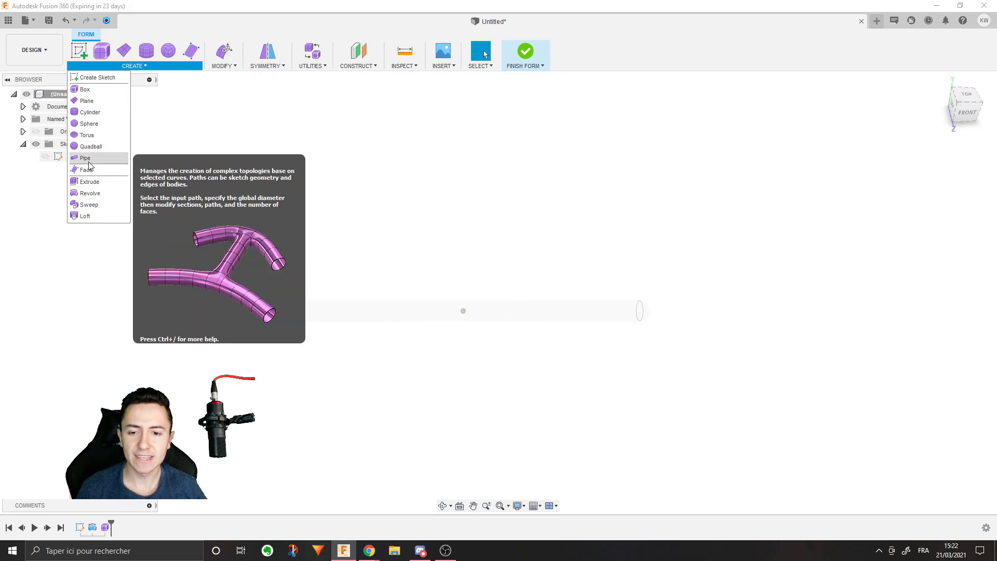
{"action": "left_click", "coordinate": [101, 112]}
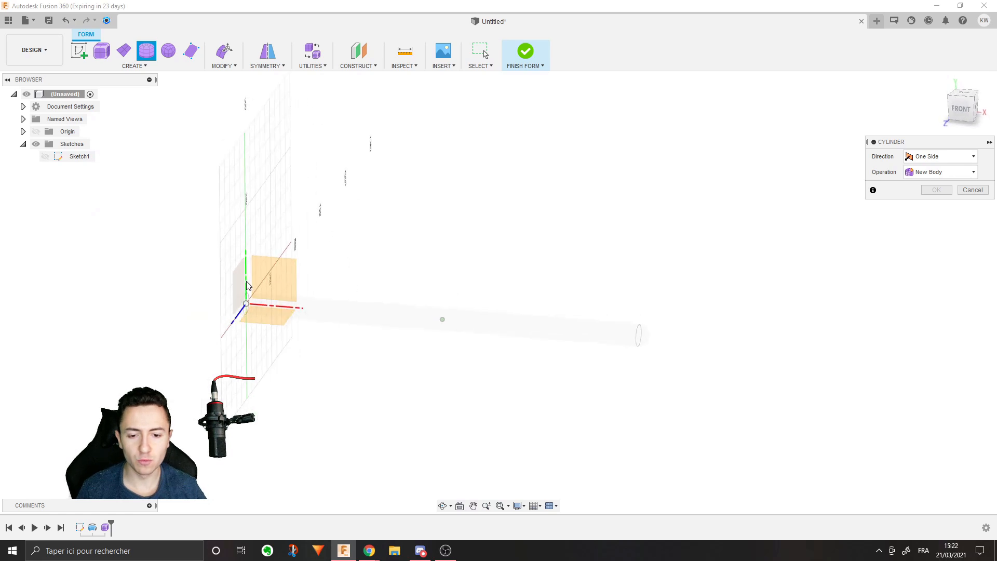
{"action": "left_click", "coordinate": [236, 278]}
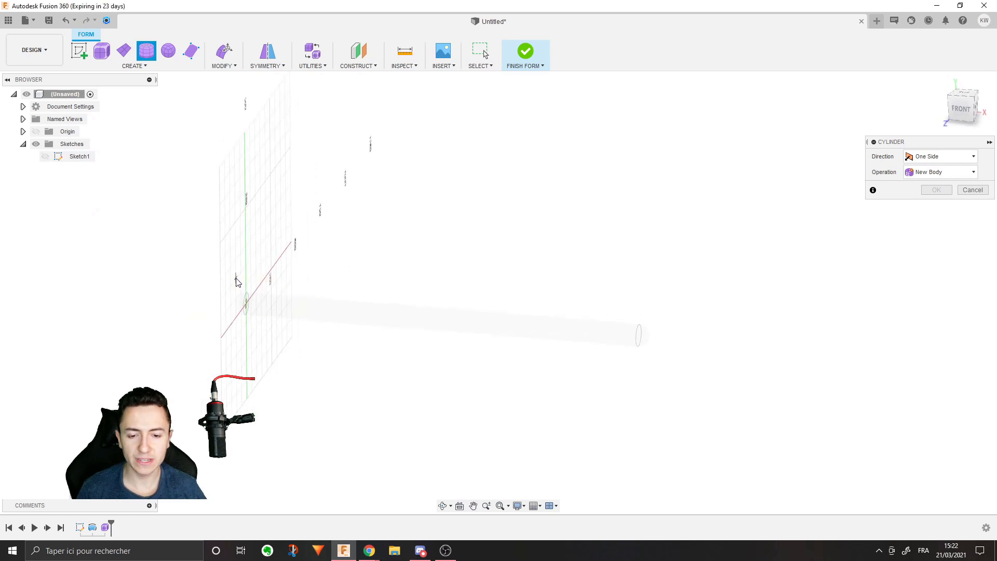
{"action": "left_click", "coordinate": [246, 303]}
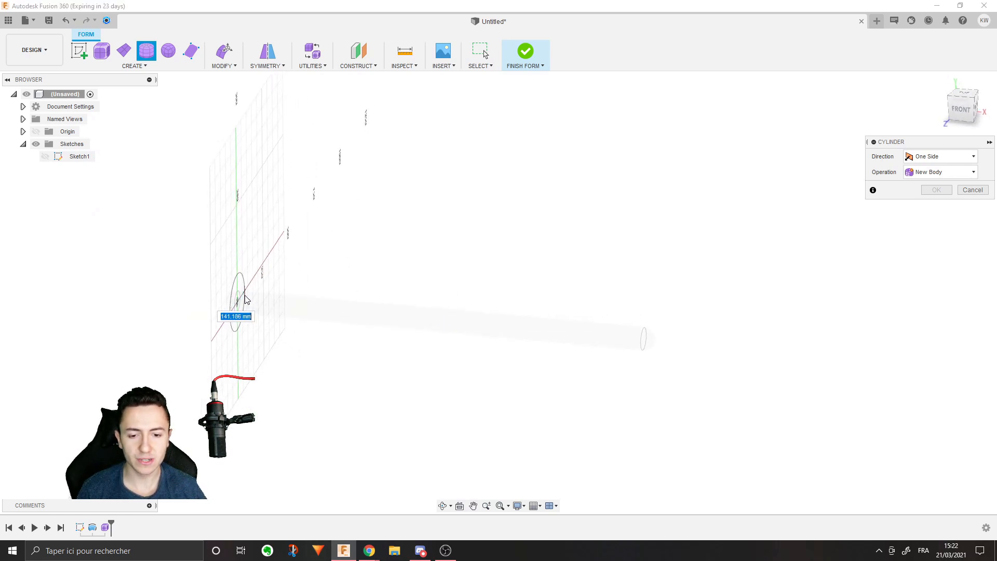
{"action": "left_click", "coordinate": [246, 300]}
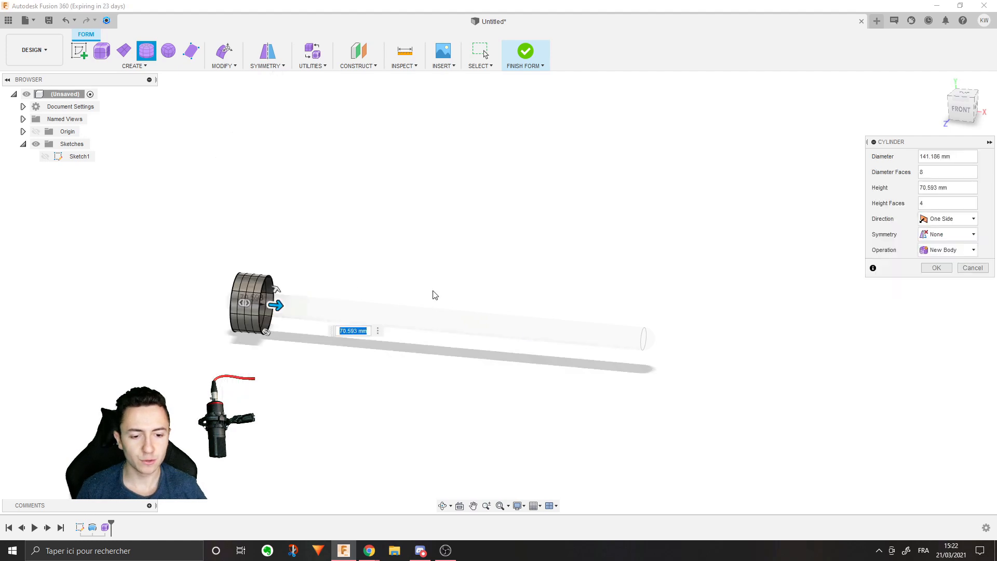
Step: Stretch the cylinder along the handle to a height of about 813 mm and widen its diameter to about 153 mm
{"action": "left_click_drag", "start_coordinate": [287, 310], "coordinate": [421, 315]}
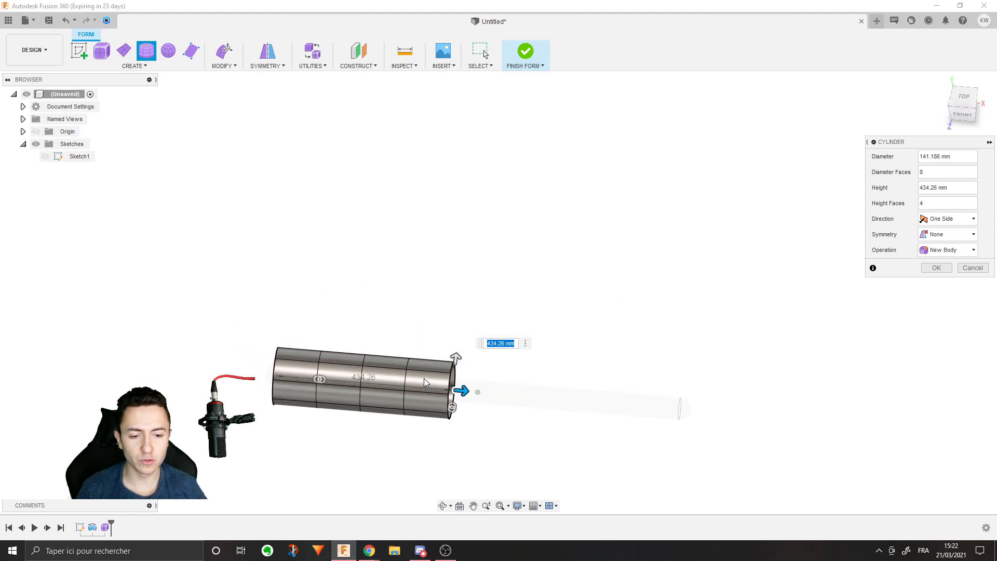
{"action": "mouse_move", "coordinate": [458, 358]}
{"action": "left_mouse_down"}
{"action": "mouse_move", "coordinate": [470, 299]}
{"action": "mouse_move", "coordinate": [452, 357]}
{"action": "left_mouse_up"}
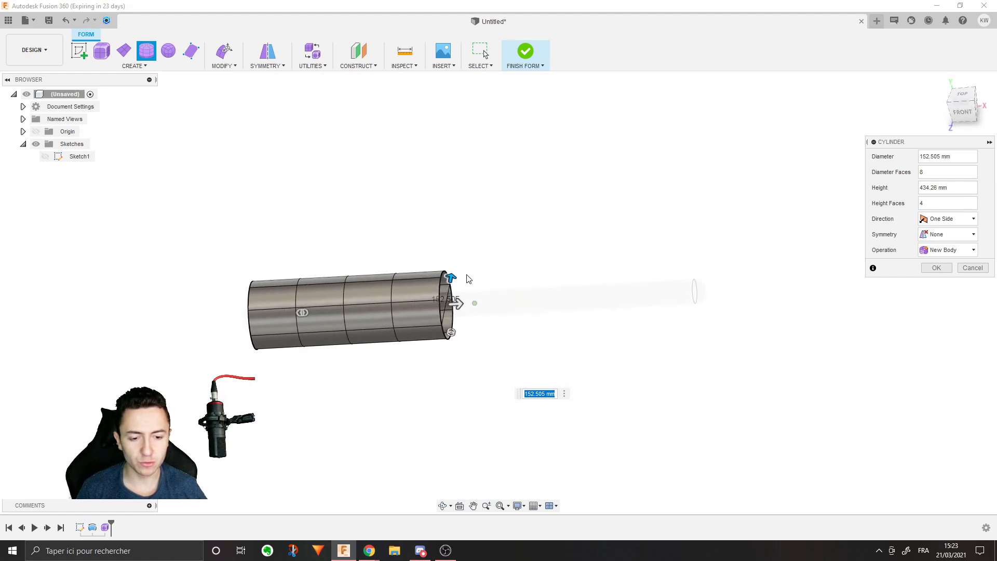
{"action": "left_click_drag", "start_coordinate": [452, 285], "coordinate": [625, 290]}
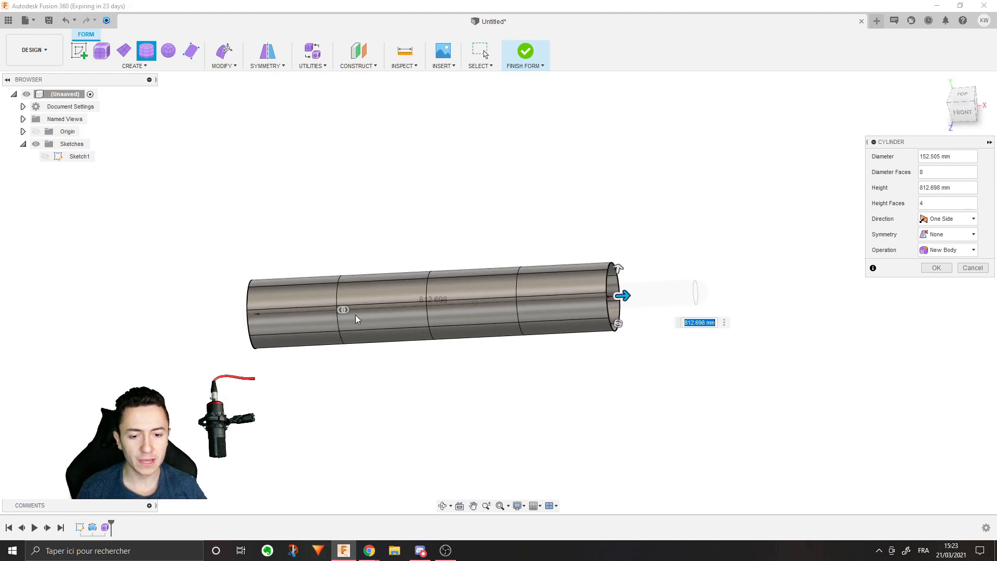
Step: Try different face divisions on the cylinder, ending with 6 diameter faces and 3 height faces
{"action": "left_click", "coordinate": [343, 307]}
{"action": "mouse_move", "coordinate": [314, 301]}
{"action": "left_mouse_down"}
{"action": "mouse_move", "coordinate": [560, 291]}
{"action": "mouse_move", "coordinate": [299, 291]}
{"action": "left_mouse_up"}
{"action": "left_click", "coordinate": [617, 323]}
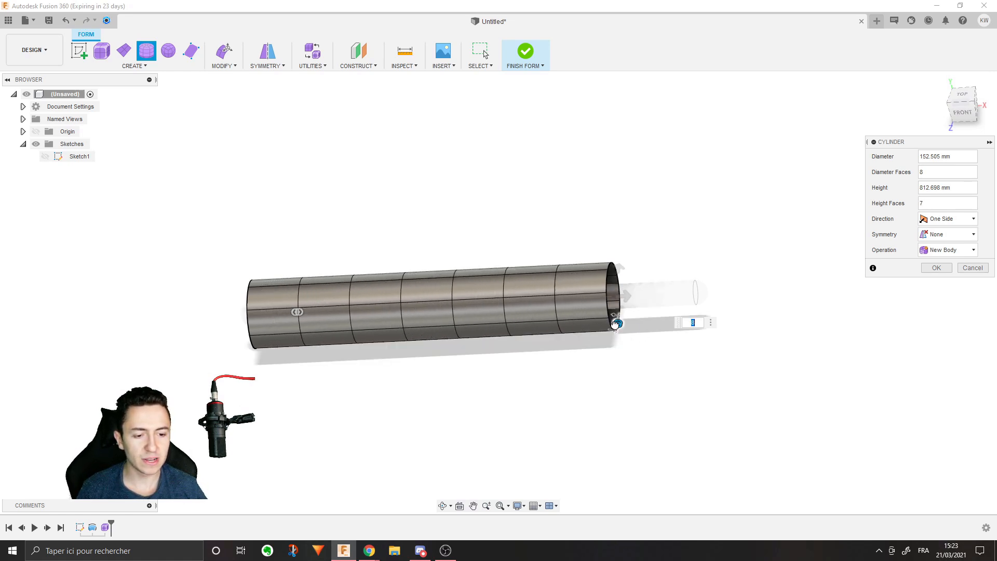
{"action": "left_click_drag", "start_coordinate": [613, 329], "coordinate": [612, 262]}
{"action": "left_click_drag", "start_coordinate": [603, 322], "coordinate": [558, 329]}
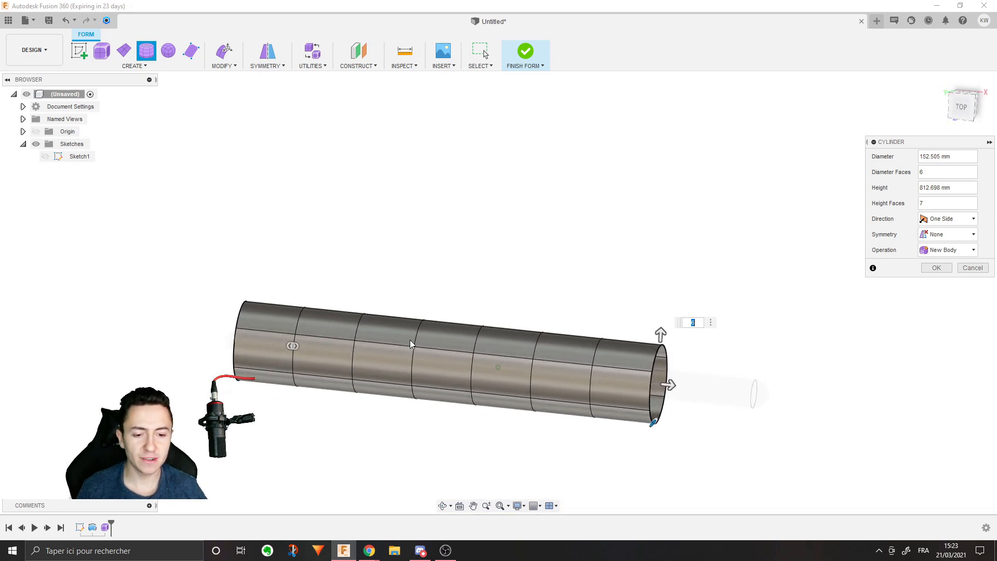
{"action": "mouse_move", "coordinate": [294, 346]}
{"action": "left_mouse_down"}
{"action": "mouse_move", "coordinate": [251, 325]}
{"action": "mouse_move", "coordinate": [324, 339]}
{"action": "mouse_move", "coordinate": [312, 357]}
{"action": "mouse_move", "coordinate": [290, 346]}
{"action": "left_mouse_up"}
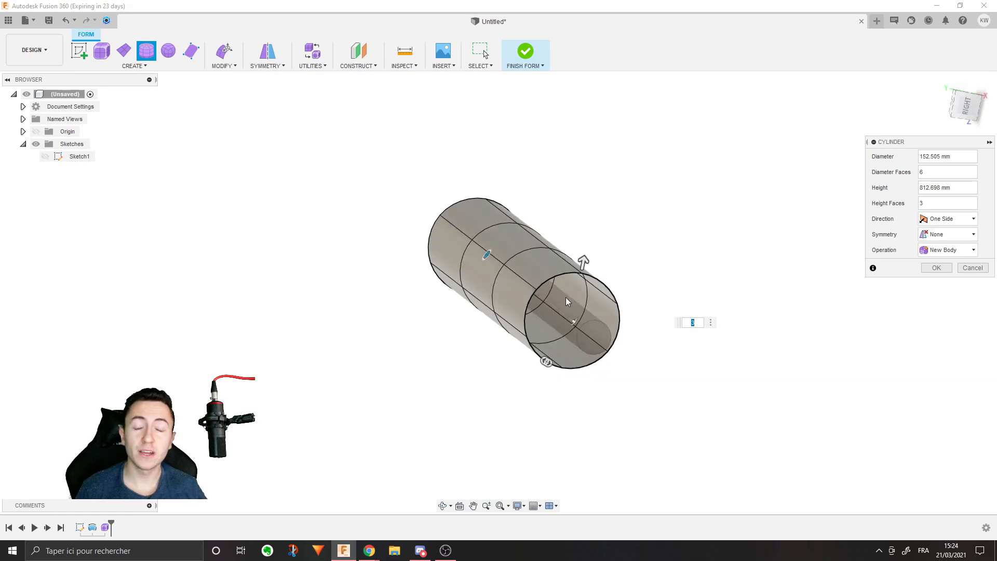
Step: Reduce the cylinder's diameter to about 63 mm and its height faces to 2
{"action": "middle_click_drag", "start_coordinate": [567, 301], "coordinate": [550, 278], "text": "shift"}
{"action": "middle_click_drag", "start_coordinate": [558, 316], "coordinate": [698, 281], "text": "shift"}
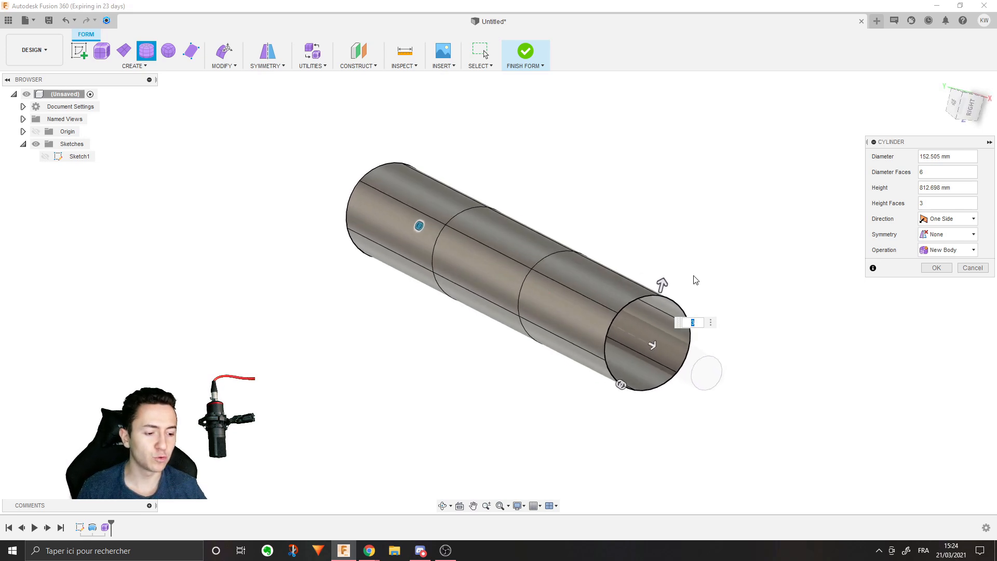
{"action": "middle_click_drag", "start_coordinate": [792, 248], "coordinate": [710, 302], "text": "shift"}
{"action": "left_click_drag", "start_coordinate": [649, 287], "coordinate": [643, 318]}
{"action": "middle_click_drag", "start_coordinate": [586, 301], "coordinate": [601, 285], "text": "shift"}
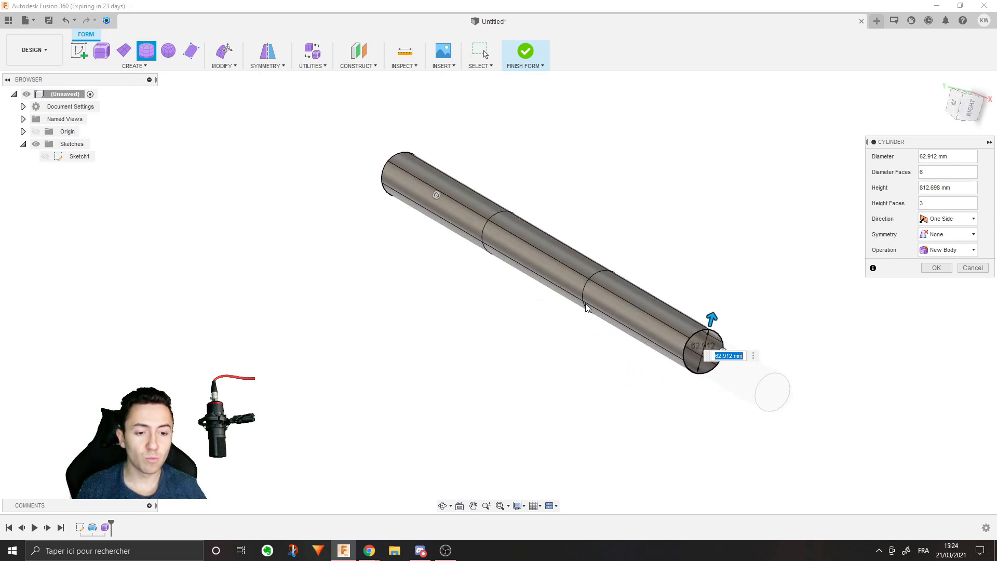
{"action": "middle_click_drag", "start_coordinate": [843, 309], "coordinate": [846, 200], "text": "shift"}
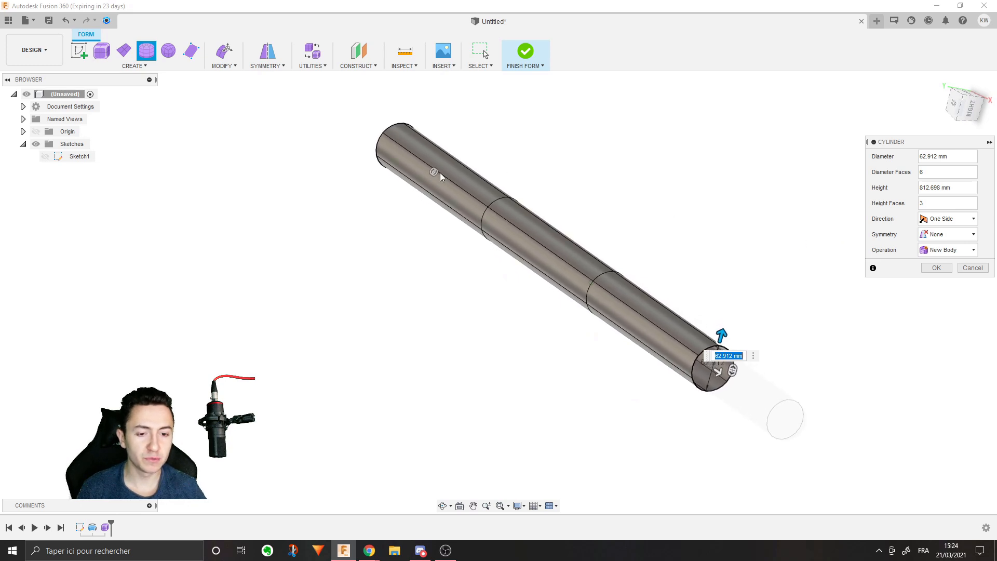
{"action": "left_click_drag", "start_coordinate": [435, 173], "coordinate": [420, 148]}
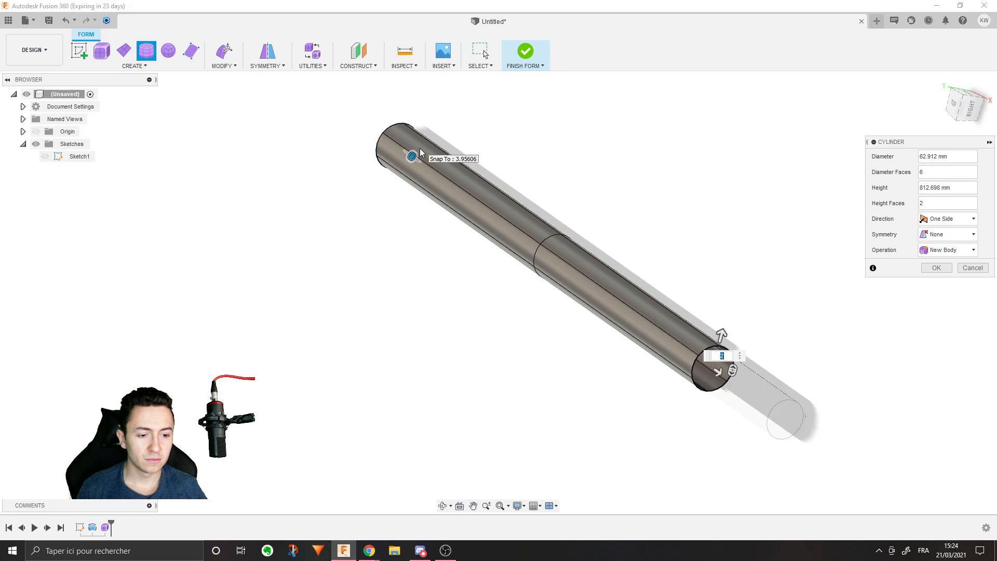
Step: Set the cylinder's diameter faces to 4 and accept the cylinder
{"action": "middle_click_drag", "start_coordinate": [709, 326], "coordinate": [590, 353]}
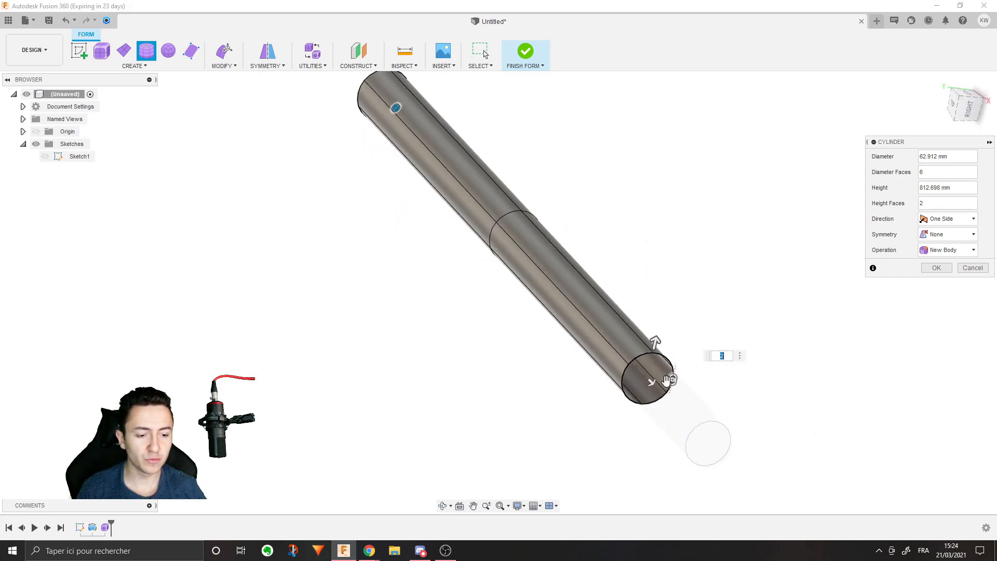
{"action": "middle_click_drag", "start_coordinate": [685, 347], "coordinate": [673, 224]}
{"action": "left_click_drag", "start_coordinate": [698, 244], "coordinate": [640, 241]}
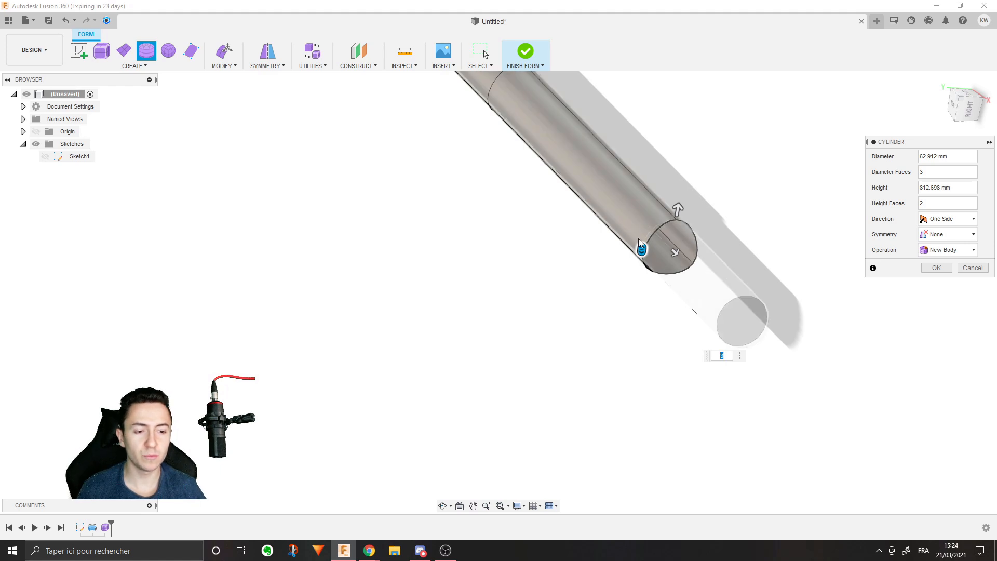
{"action": "left_click_drag", "start_coordinate": [642, 250], "coordinate": [632, 257]}
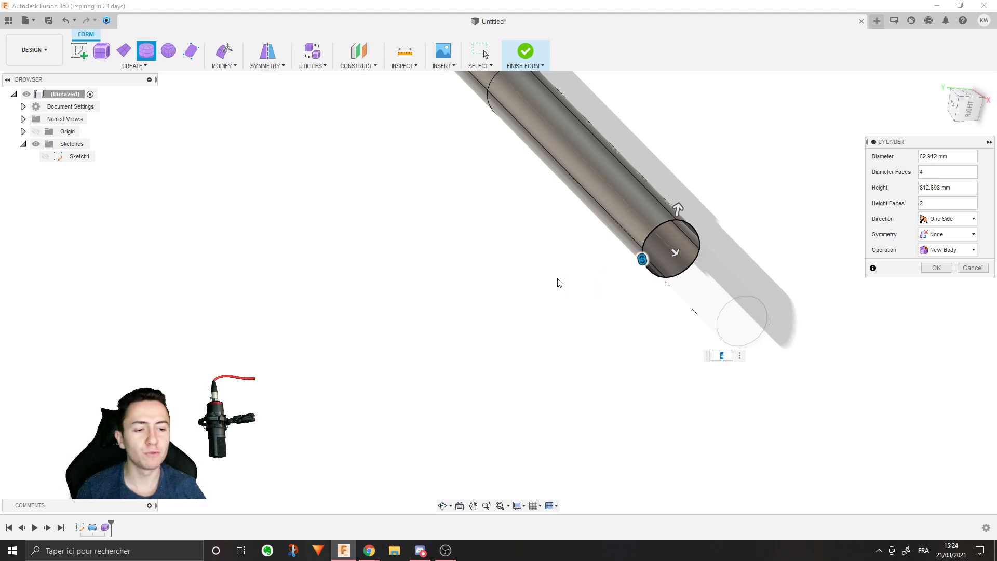
{"action": "scroll", "coordinate": [734, 206], "scroll_direction": "down", "scroll_amount": 2}
{"action": "scroll", "coordinate": [719, 219], "scroll_direction": "up", "scroll_amount": 3}
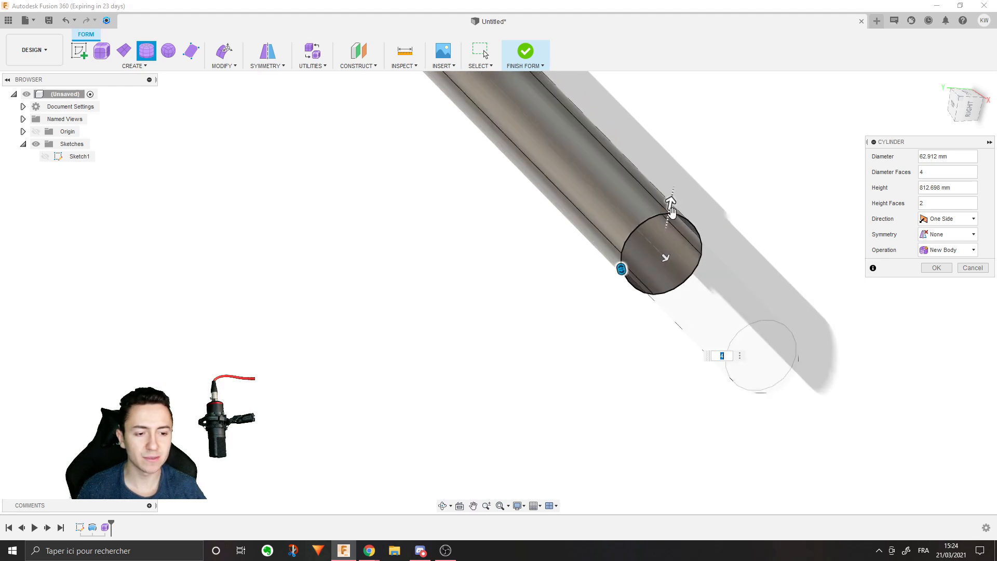
{"action": "scroll", "coordinate": [671, 214], "scroll_direction": "up", "scroll_amount": 2}
{"action": "middle_click_drag", "start_coordinate": [676, 223], "coordinate": [641, 229], "text": "shift"}
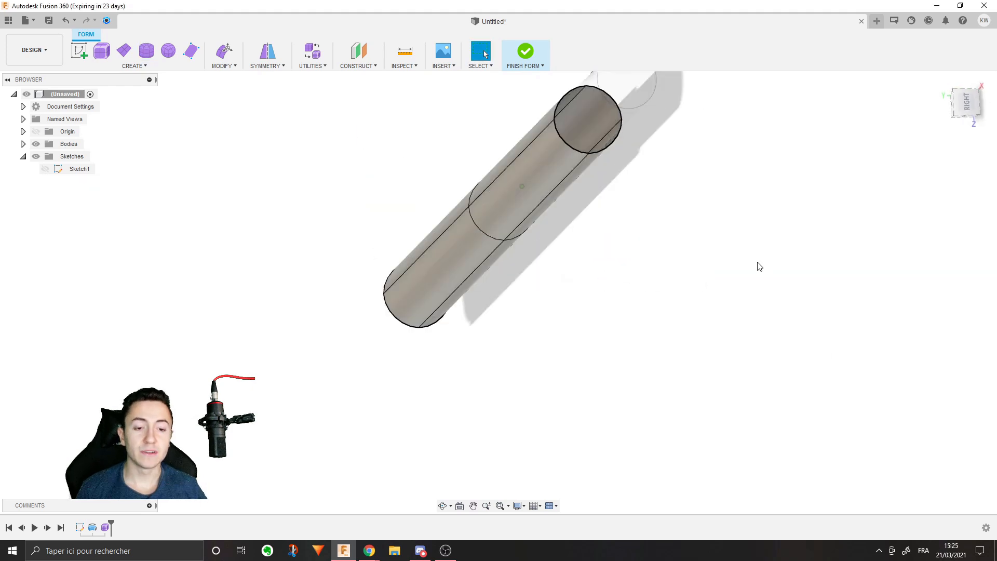
{"action": "middle_click_drag", "start_coordinate": [757, 263], "coordinate": [680, 279], "text": "shift"}
{"action": "scroll", "coordinate": [452, 212], "scroll_direction": "down", "scroll_amount": 2}
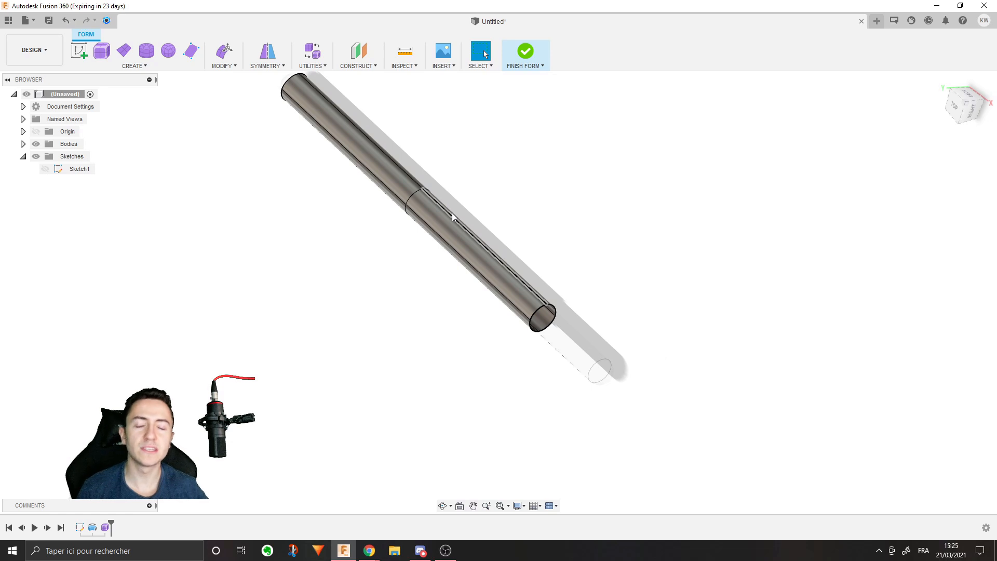
{"action": "middle_click_drag", "start_coordinate": [452, 213], "coordinate": [452, 242], "text": "shift"}
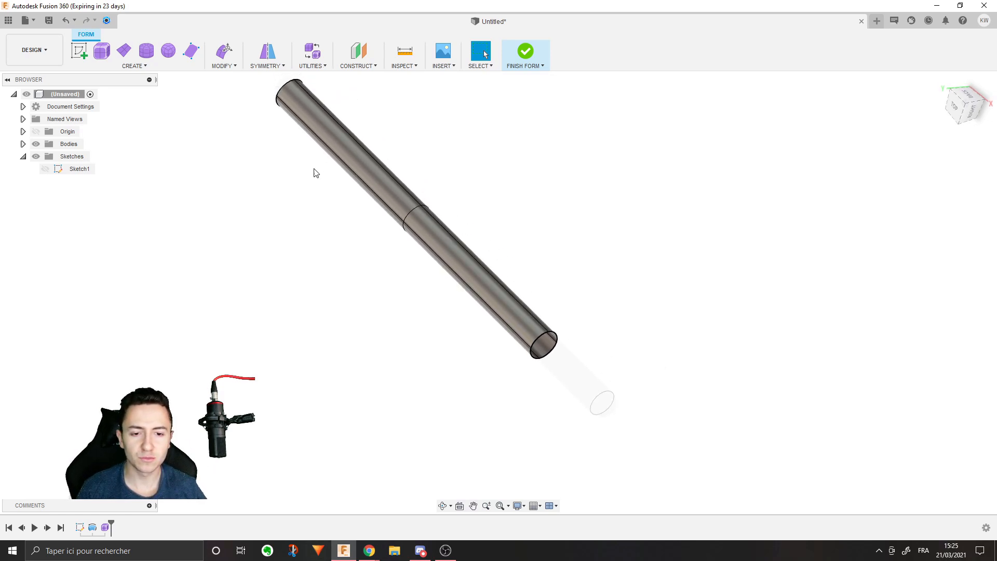
{"action": "left_click", "coordinate": [227, 50]}
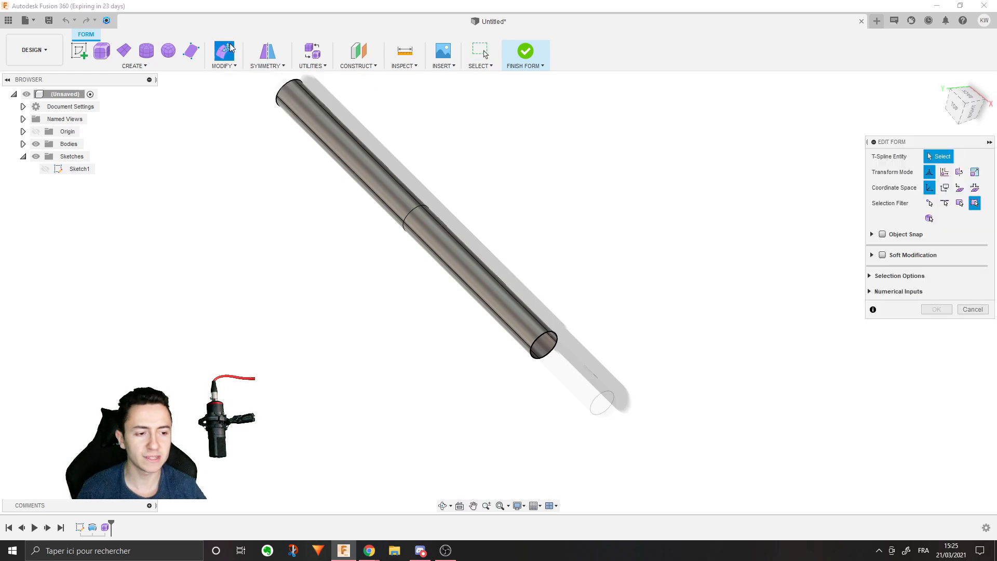
{"action": "key", "text": "Escape"}
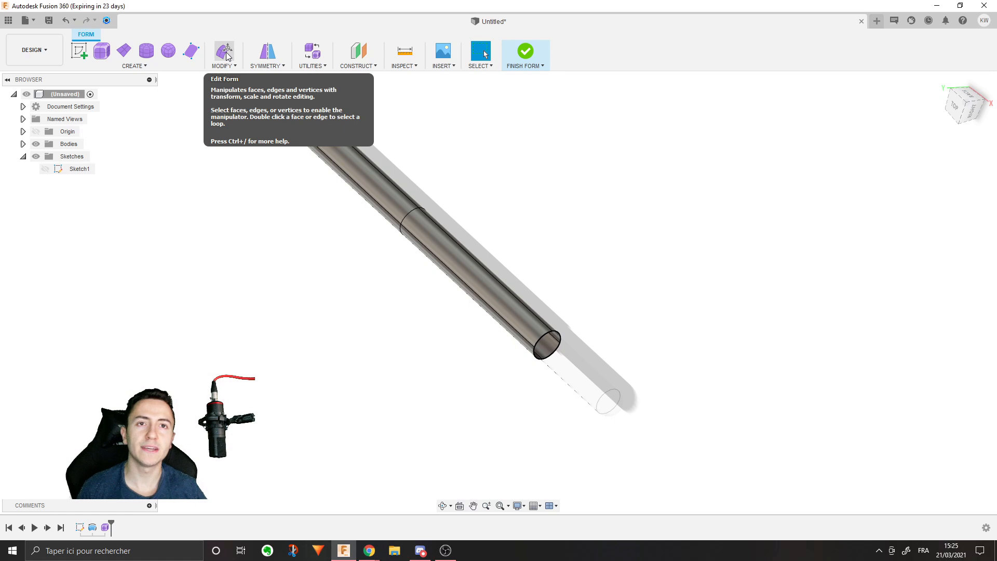
Step: Try reshaping the cylinder's open end with Edit Form by moving and rotating one vertex on its rim
{"action": "left_click", "coordinate": [227, 53]}
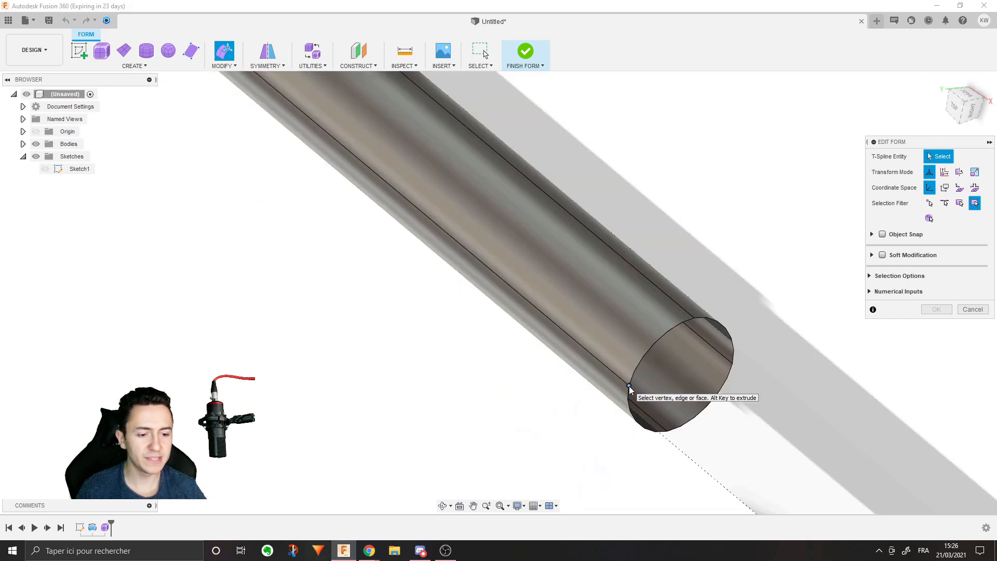
{"action": "left_click", "coordinate": [629, 386]}
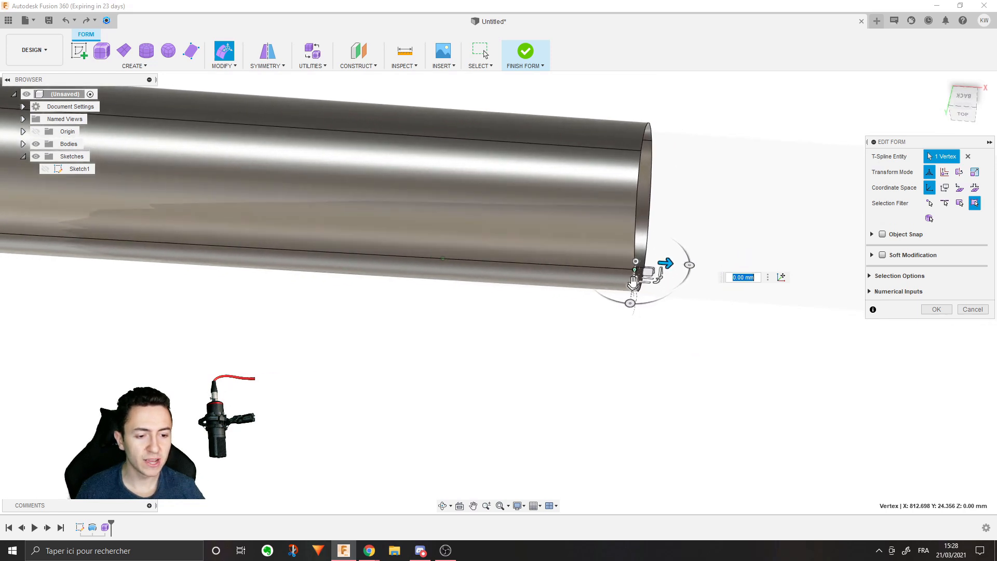
{"action": "left_click_drag", "start_coordinate": [659, 274], "coordinate": [571, 346]}
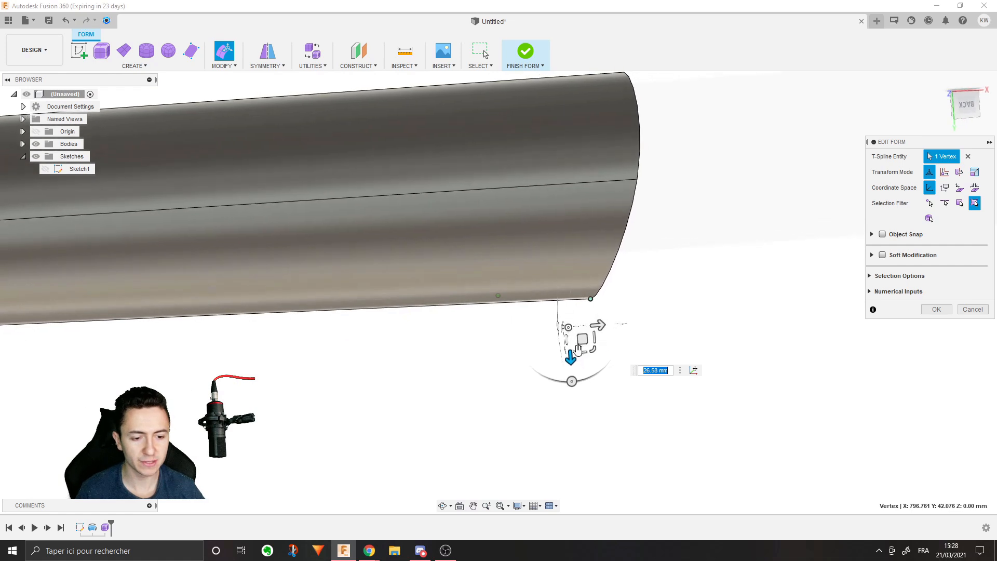
{"action": "middle_click_drag", "start_coordinate": [591, 344], "coordinate": [582, 346], "text": "shift"}
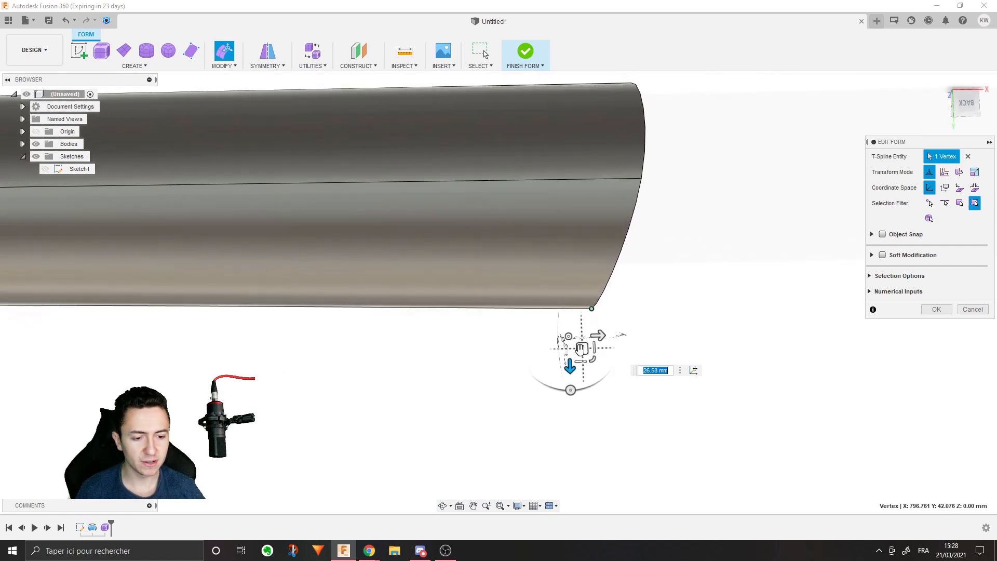
{"action": "left_click_drag", "start_coordinate": [581, 348], "coordinate": [796, 395]}
{"action": "left_click_drag", "start_coordinate": [809, 359], "coordinate": [590, 233]}
{"action": "left_click_drag", "start_coordinate": [581, 304], "coordinate": [499, 383]}
Step: Undo the latest moves and rotations of the rim vertex
{"action": "key", "text": "ctrl+z"}
{"action": "key", "text": "ctrl+z"}
{"action": "key", "text": "ctrl+z"}
{"action": "key", "text": "ctrl+z"}
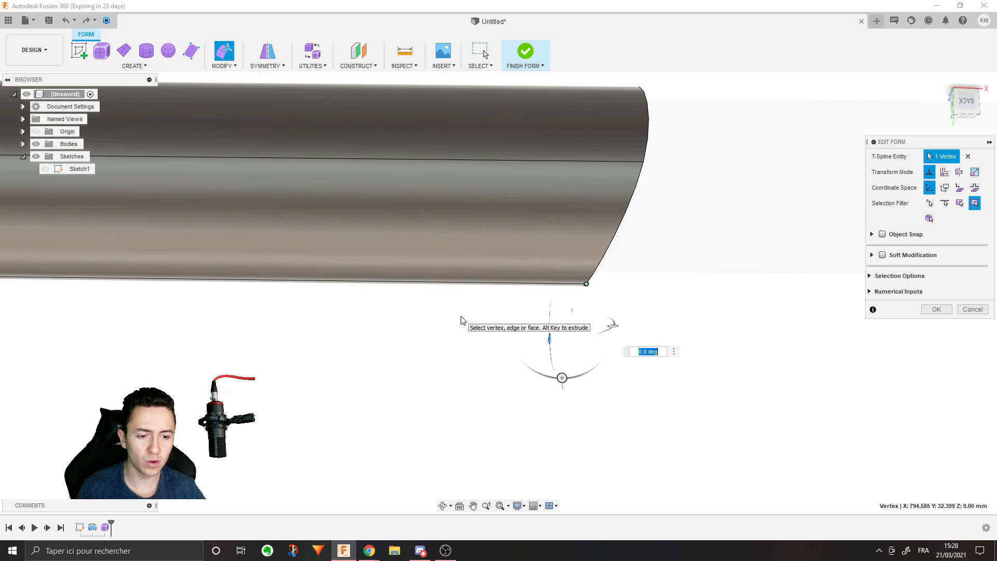
{"action": "key", "text": "ctrl+z"}
{"action": "key", "text": "ctrl+z"}
{"action": "key", "text": "ctrl+z"}
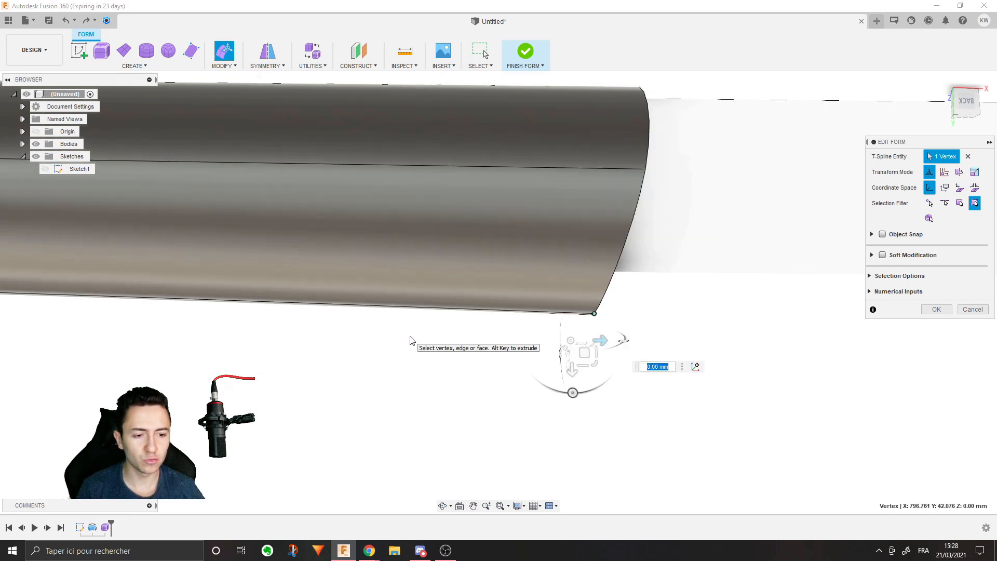
Step: Try transforming a single face near the cylinder's open end, including a 15° rotation, and cancel the form edit
{"action": "middle_click_drag", "start_coordinate": [410, 340], "coordinate": [343, 269], "text": "shift"}
{"action": "left_click", "coordinate": [450, 281]}
{"action": "left_click_drag", "start_coordinate": [358, 276], "coordinate": [437, 300]}
{"action": "mouse_move", "coordinate": [403, 370]}
{"action": "left_mouse_down"}
{"action": "mouse_move", "coordinate": [353, 346]}
{"action": "mouse_move", "coordinate": [444, 357]}
{"action": "mouse_move", "coordinate": [394, 354]}
{"action": "left_mouse_up"}
{"action": "scroll", "coordinate": [316, 347], "scroll_direction": "down", "scroll_amount": 3}
{"action": "middle_click_drag", "start_coordinate": [238, 316], "coordinate": [369, 267]}
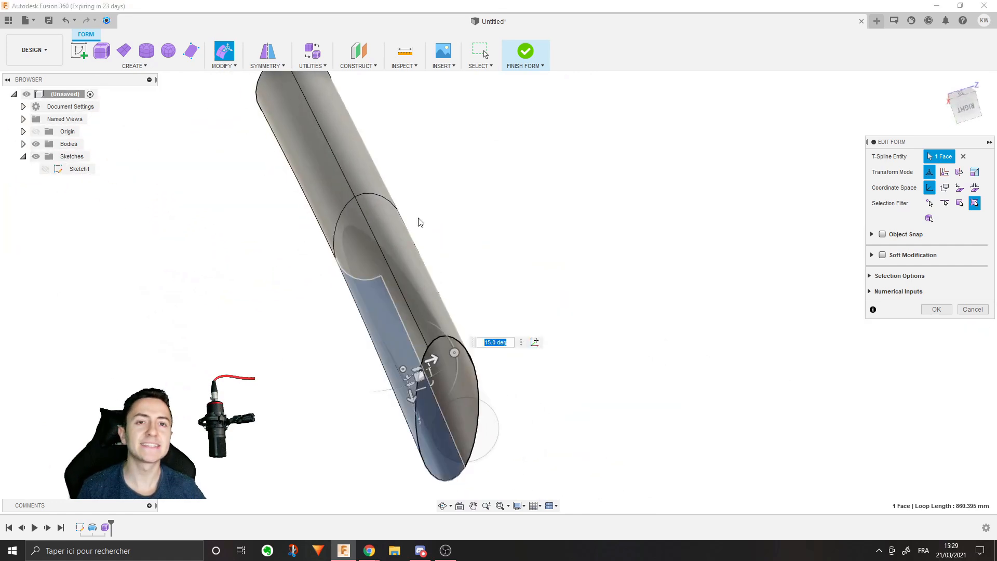
{"action": "middle_click_drag", "start_coordinate": [356, 318], "coordinate": [537, 262], "text": "shift"}
{"action": "key", "text": "Escape"}
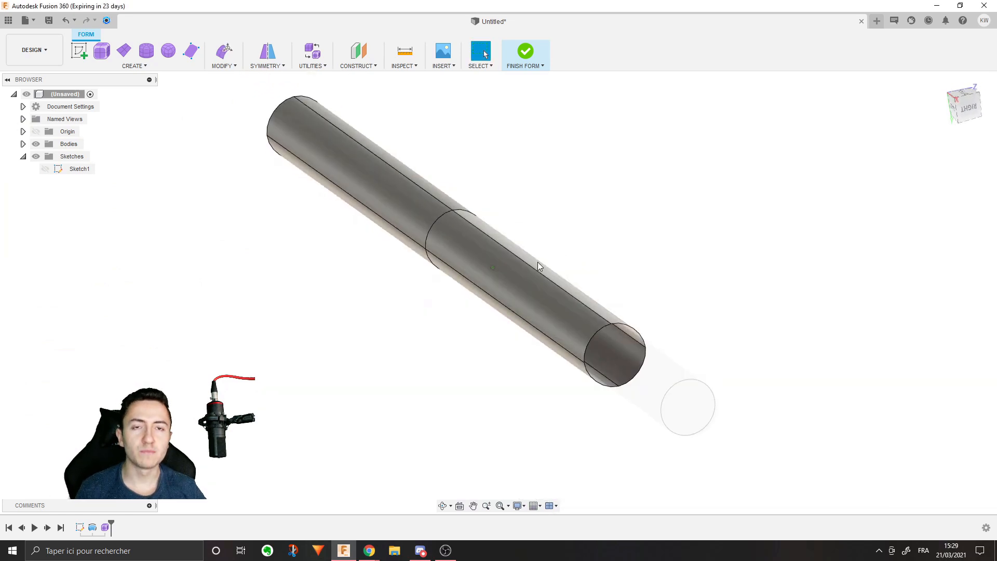
Step: Move the whole form cylinder along its axis with Edit Form so that it extends beyond the handle's end
{"action": "left_click", "coordinate": [225, 53]}
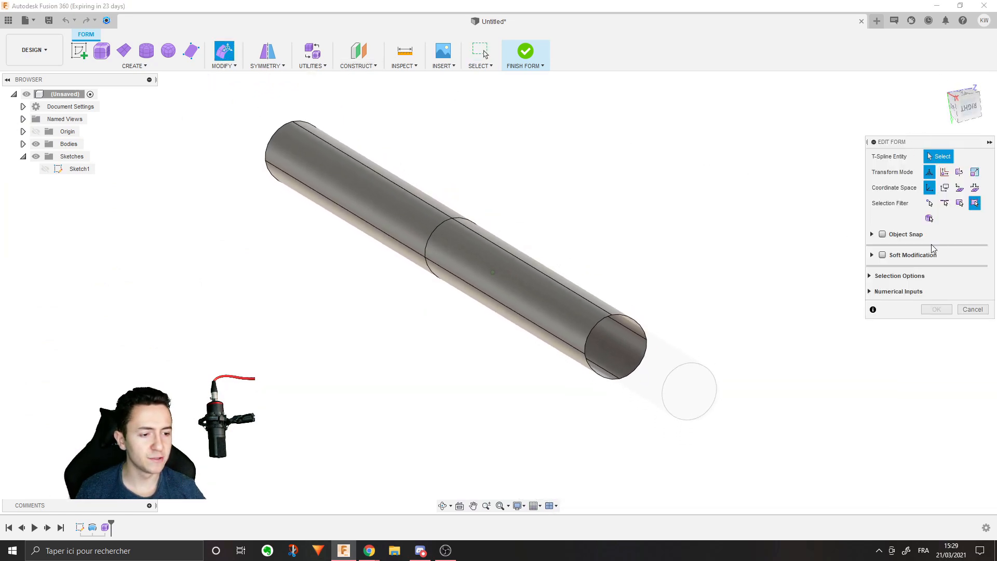
{"action": "mouse_move", "coordinate": [657, 273]}
{"action": "middle_mouse_down", "text": "shift"}
{"action": "mouse_move", "coordinate": [667, 264]}
{"action": "mouse_move", "coordinate": [660, 256]}
{"action": "middle_mouse_up", "text": "shift"}
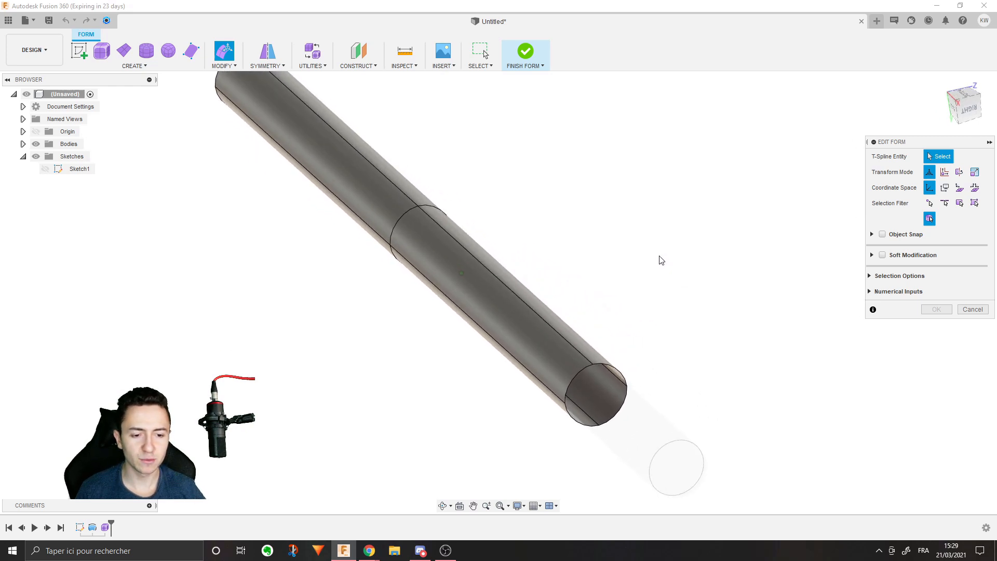
{"action": "scroll", "coordinate": [478, 286], "scroll_direction": "down", "scroll_amount": 4}
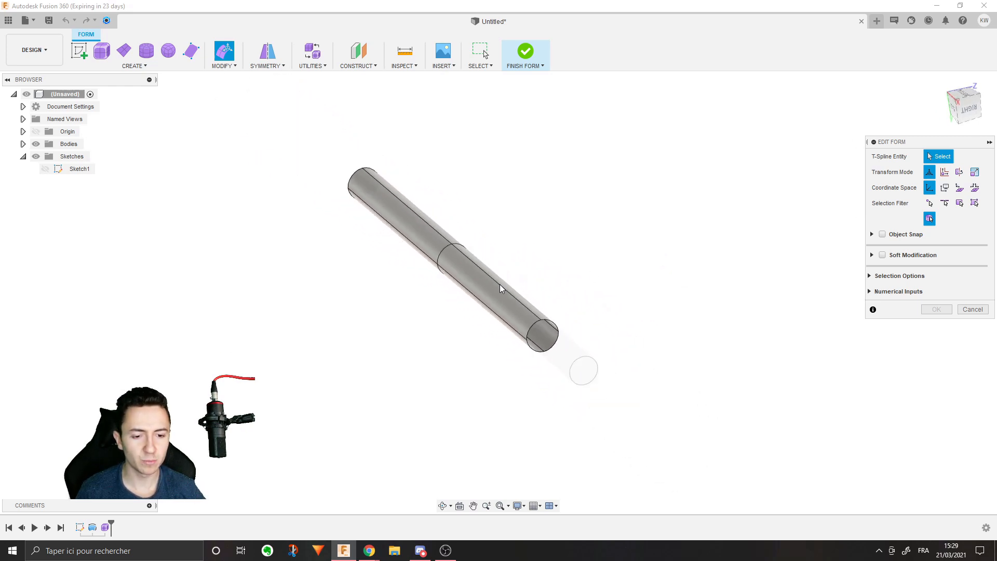
{"action": "left_click", "coordinate": [498, 284]}
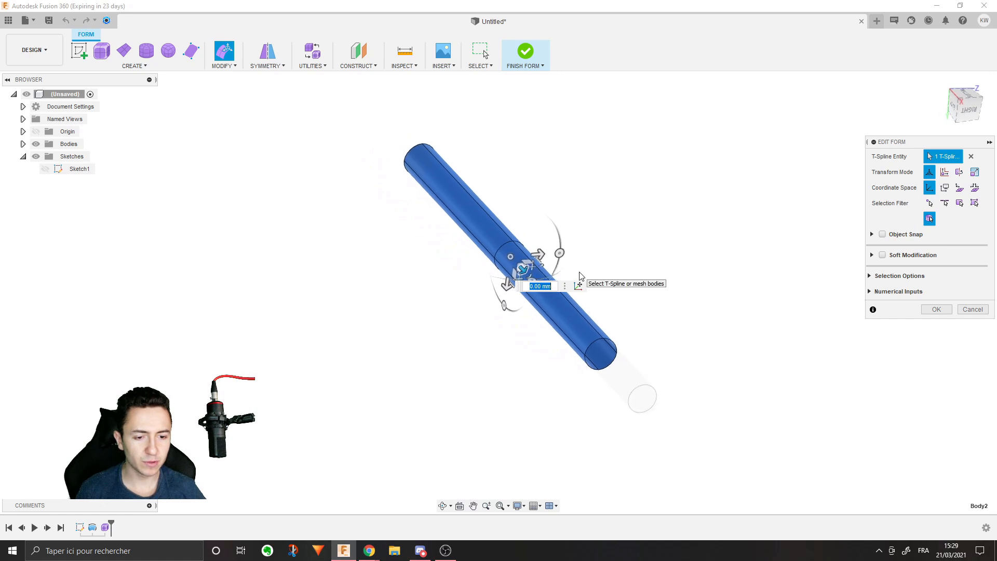
{"action": "left_click_drag", "start_coordinate": [519, 295], "coordinate": [649, 439]}
{"action": "middle_click_drag", "start_coordinate": [687, 366], "coordinate": [526, 191]}
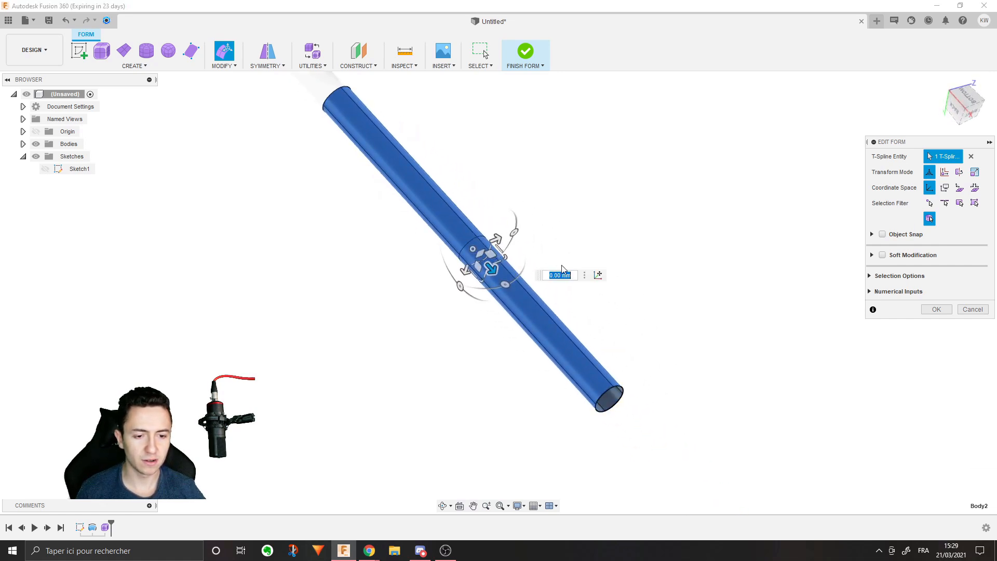
Step: Shorten the form cylinder by scaling it lengthwise to about 0.336, slide it over the handle's end and accept the edit
{"action": "left_click_drag", "start_coordinate": [494, 258], "coordinate": [480, 242]}
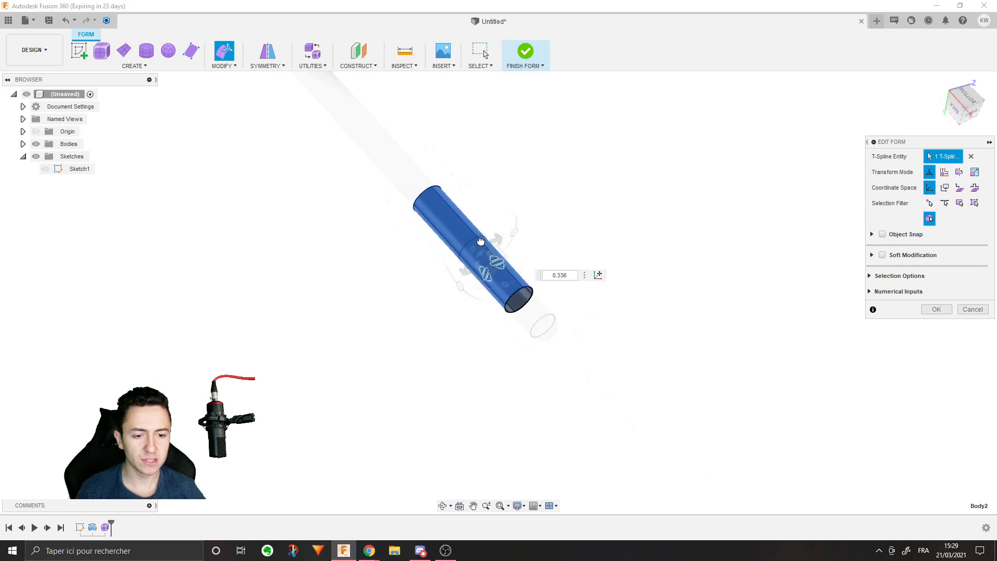
{"action": "scroll", "coordinate": [486, 268], "scroll_direction": "up", "scroll_amount": 5}
{"action": "middle_click_drag", "start_coordinate": [485, 268], "coordinate": [580, 234], "text": "shift"}
{"action": "mouse_move", "coordinate": [577, 245]}
{"action": "left_mouse_down"}
{"action": "mouse_move", "coordinate": [585, 251]}
{"action": "mouse_move", "coordinate": [572, 250]}
{"action": "left_mouse_up"}
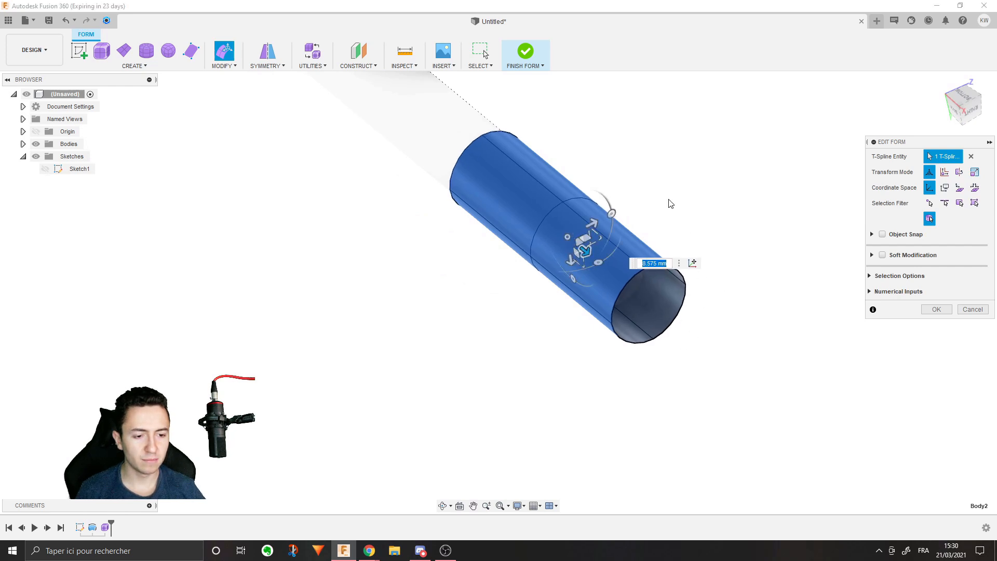
{"action": "middle_click_drag", "start_coordinate": [556, 320], "coordinate": [351, 113], "text": "shift"}
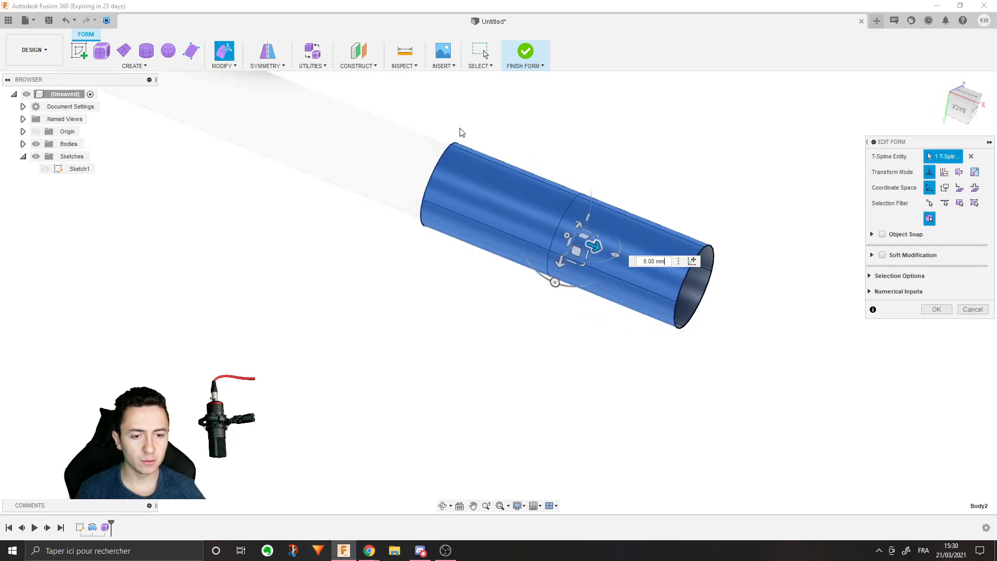
{"action": "middle_click_drag", "start_coordinate": [508, 359], "coordinate": [491, 297], "text": "shift"}
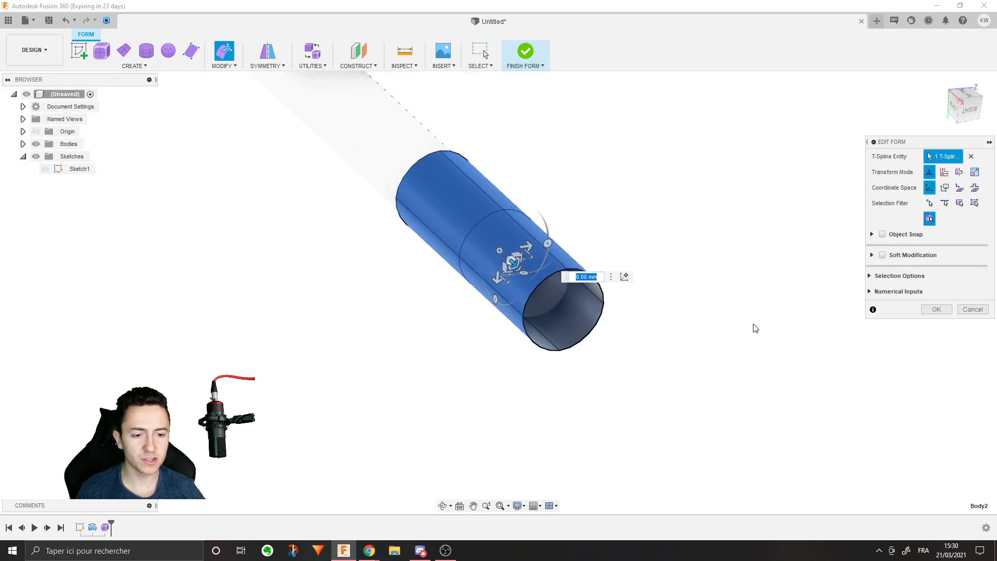
{"action": "middle_click_drag", "start_coordinate": [680, 338], "coordinate": [582, 317]}
{"action": "middle_click_drag", "start_coordinate": [421, 233], "coordinate": [493, 306]}
{"action": "scroll", "coordinate": [492, 304], "scroll_direction": "down", "scroll_amount": 3}
{"action": "scroll", "coordinate": [533, 359], "scroll_direction": "up", "scroll_amount": 3}
{"action": "middle_click_drag", "start_coordinate": [533, 358], "coordinate": [547, 294], "text": "shift"}
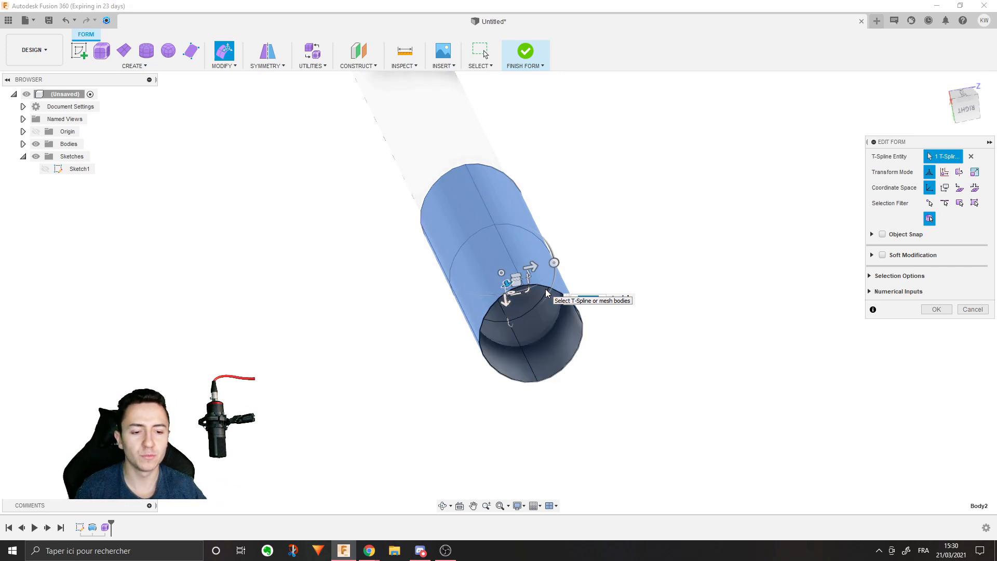
{"action": "middle_click_drag", "start_coordinate": [546, 293], "coordinate": [743, 241], "text": "shift"}
{"action": "left_click", "coordinate": [932, 309]}
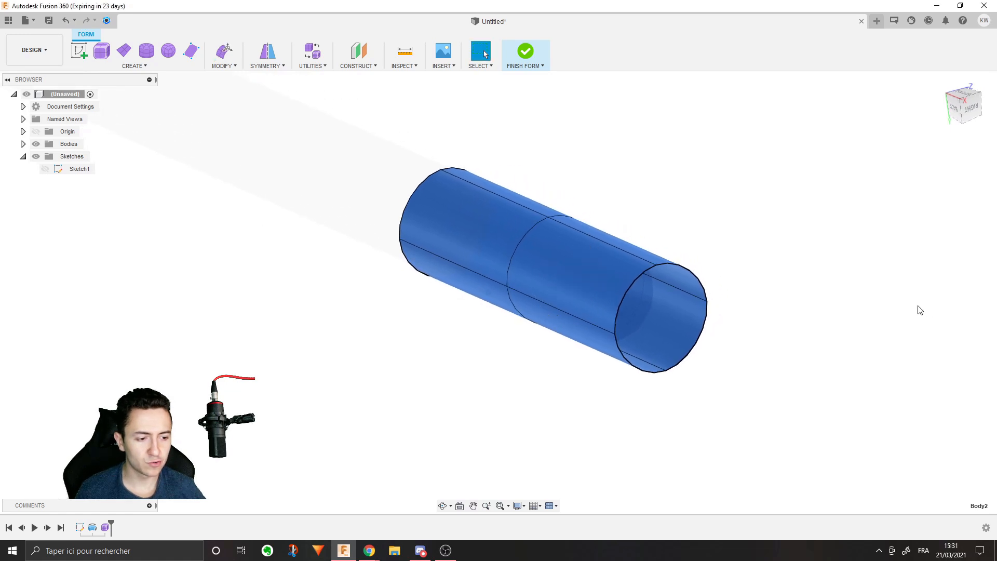
Step: Examine the shortened cylinder from several sides and compare it with the shovel reference photo in the browser
{"action": "left_click", "coordinate": [557, 440]}
{"action": "middle_click_drag", "start_coordinate": [586, 385], "coordinate": [523, 359]}
{"action": "middle_click_drag", "start_coordinate": [500, 292], "coordinate": [496, 279], "text": "shift"}
{"action": "middle_click_drag", "start_coordinate": [634, 266], "coordinate": [650, 268], "text": "shift"}
{"action": "middle_click_drag", "start_coordinate": [573, 289], "coordinate": [586, 266], "text": "shift"}
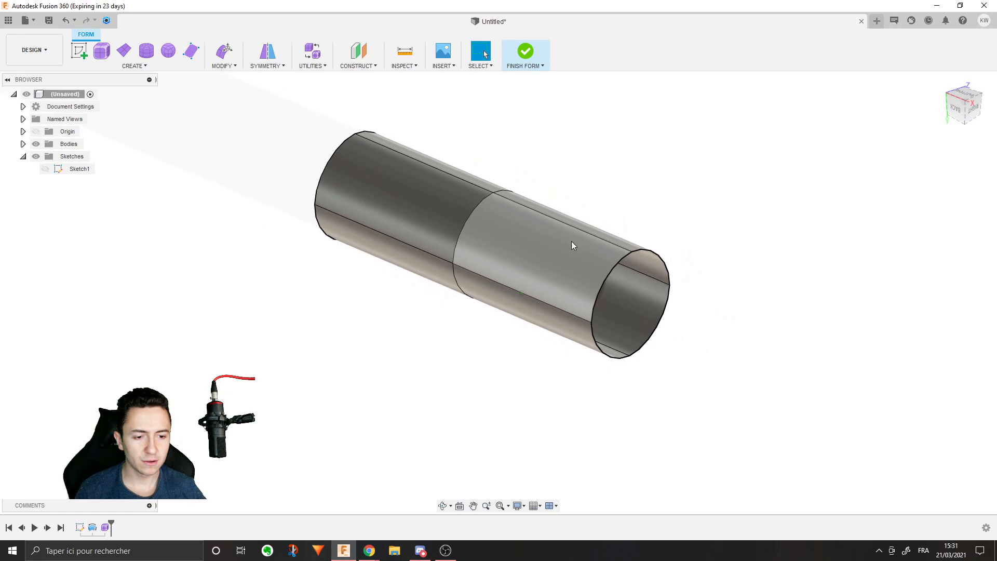
{"action": "middle_click_drag", "start_coordinate": [565, 313], "coordinate": [460, 346], "text": "shift"}
{"action": "middle_click_drag", "start_coordinate": [413, 450], "coordinate": [439, 355], "text": "shift"}
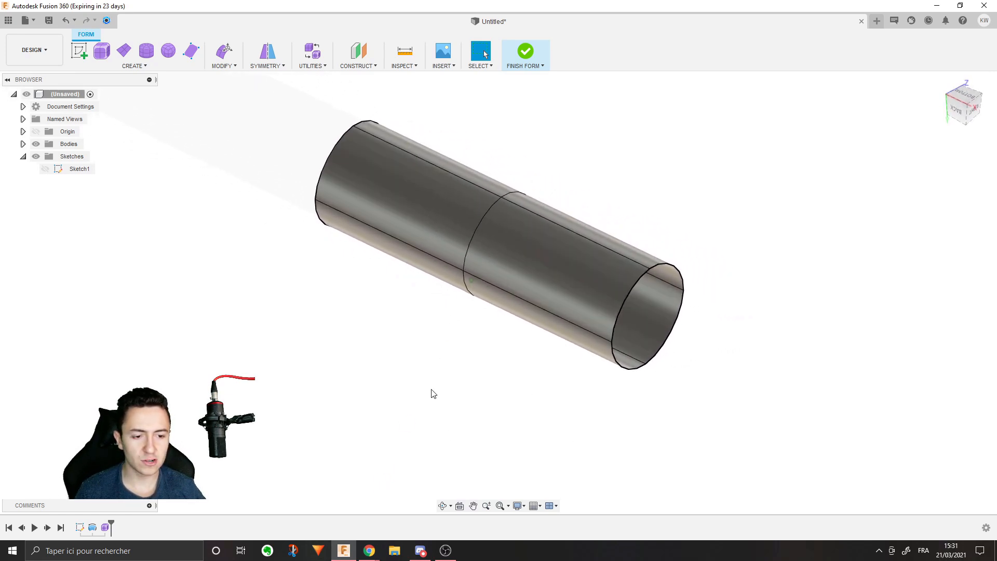
{"action": "left_click", "coordinate": [344, 550]}
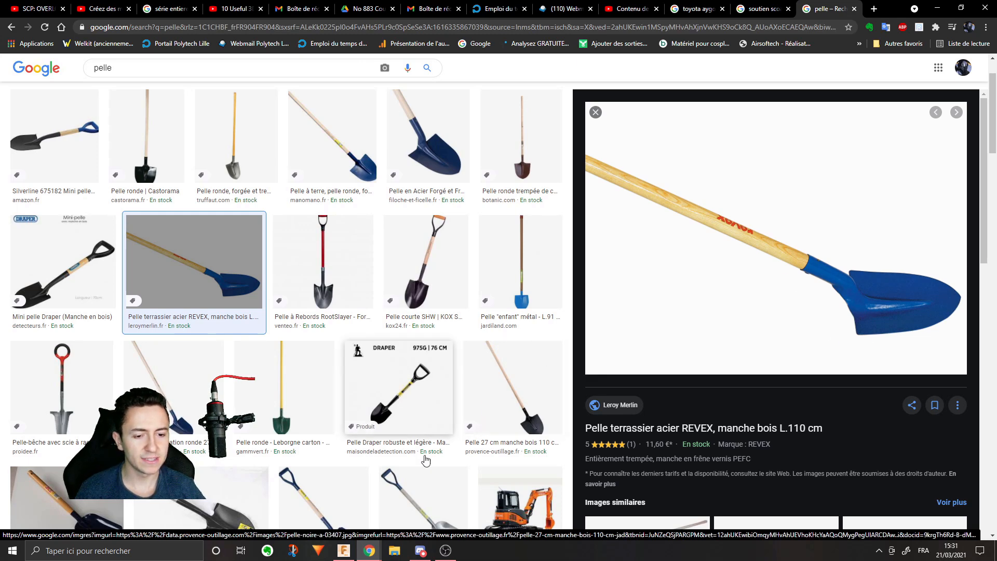
{"action": "left_click", "coordinate": [343, 551]}
{"action": "middle_click_drag", "start_coordinate": [494, 339], "coordinate": [392, 234], "text": "shift"}
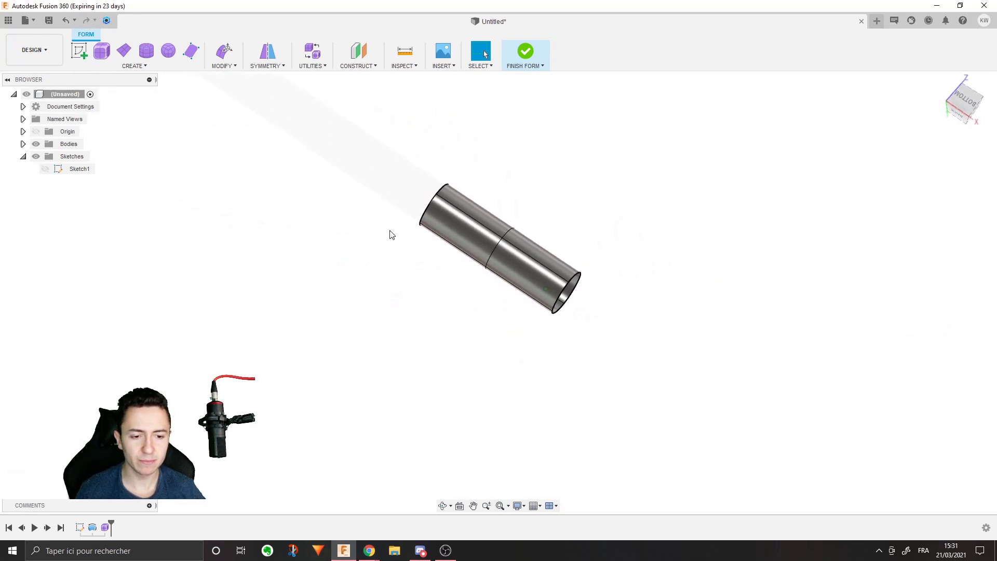
Step: Draw a center-type form plane on the XZ plane at the cylinder's open end, about 239 mm long and 214 mm wide
{"action": "left_click", "coordinate": [125, 51]}
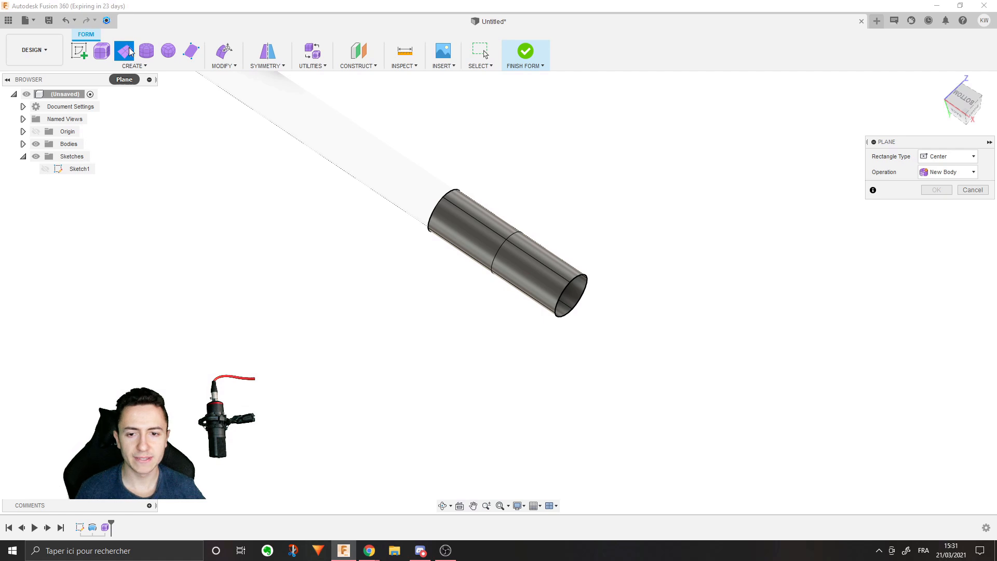
{"action": "scroll", "coordinate": [576, 229], "scroll_direction": "down", "scroll_amount": 5}
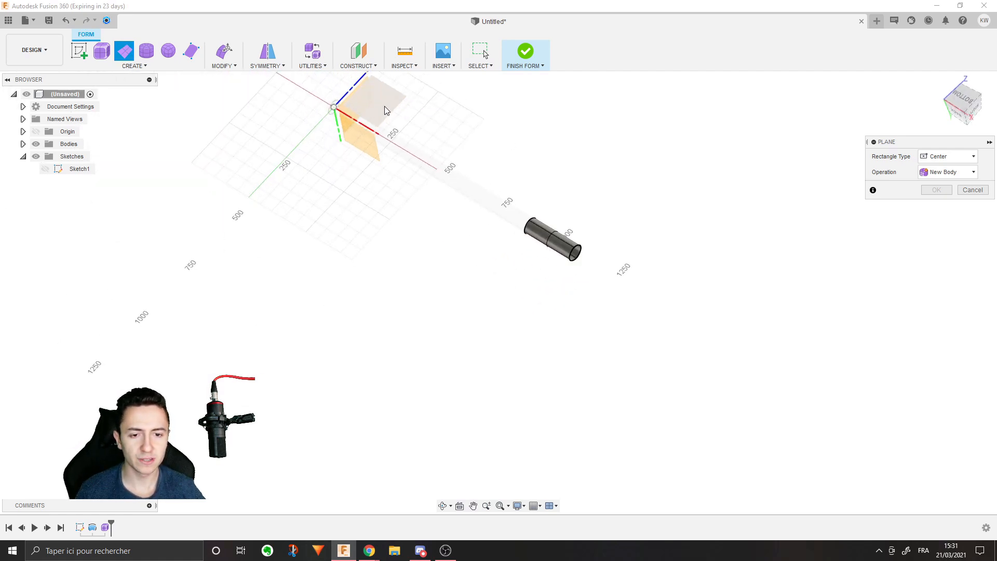
{"action": "left_click", "coordinate": [596, 269]}
{"action": "left_click", "coordinate": [647, 269]}
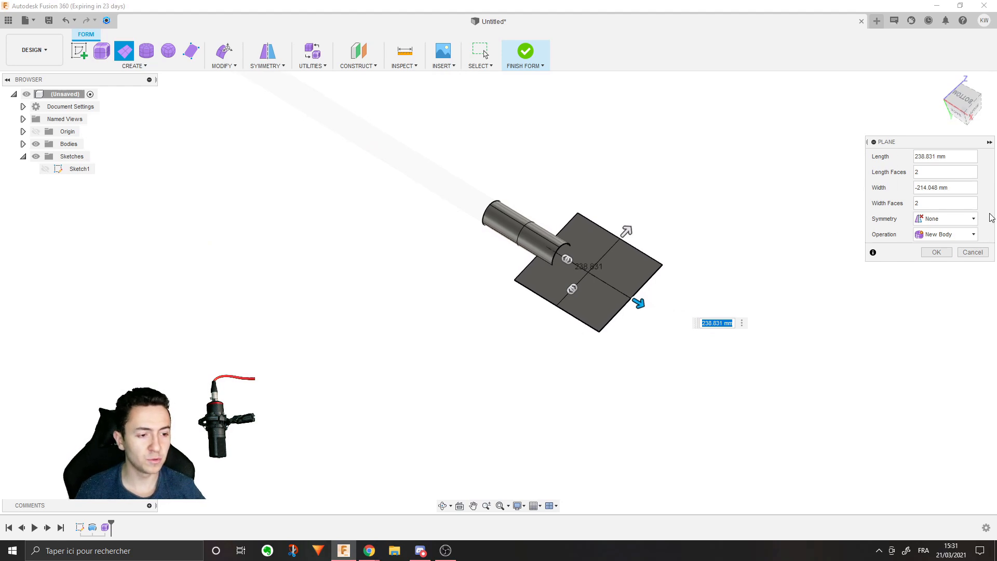
Step: Try a single width face on the form plane and return it to 2 width faces
{"action": "middle_click_drag", "start_coordinate": [900, 196], "coordinate": [883, 213], "text": "shift"}
{"action": "middle_click_drag", "start_coordinate": [634, 278], "coordinate": [743, 258], "text": "shift"}
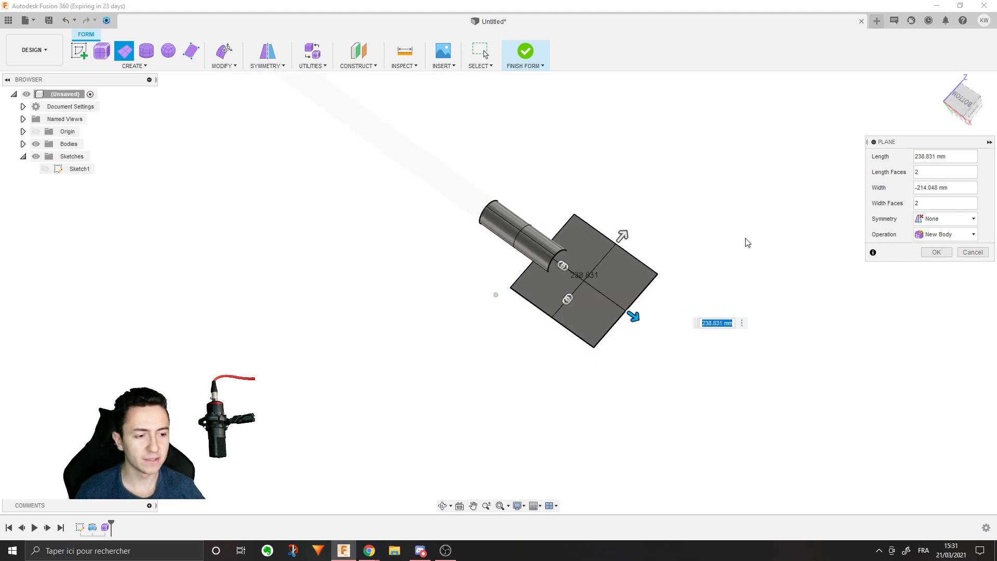
{"action": "scroll", "coordinate": [568, 272], "scroll_direction": "up", "scroll_amount": 3}
{"action": "left_click_drag", "start_coordinate": [550, 311], "coordinate": [542, 347]}
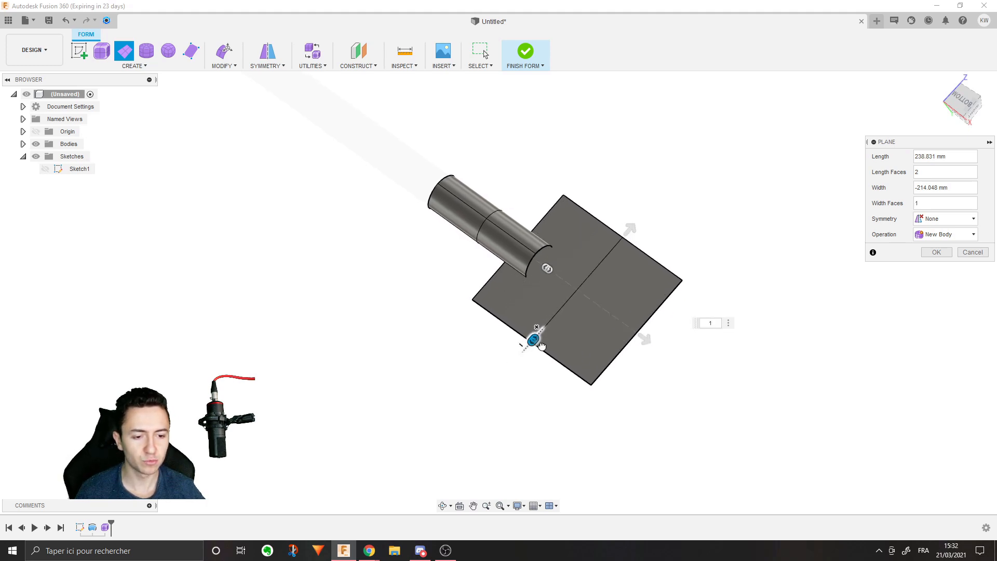
{"action": "mouse_move", "coordinate": [548, 266]}
{"action": "left_mouse_down"}
{"action": "mouse_move", "coordinate": [574, 290]}
{"action": "mouse_move", "coordinate": [534, 262]}
{"action": "mouse_move", "coordinate": [530, 243]}
{"action": "mouse_move", "coordinate": [537, 256]}
{"action": "left_mouse_up"}
{"action": "left_click_drag", "start_coordinate": [531, 337], "coordinate": [537, 335]}
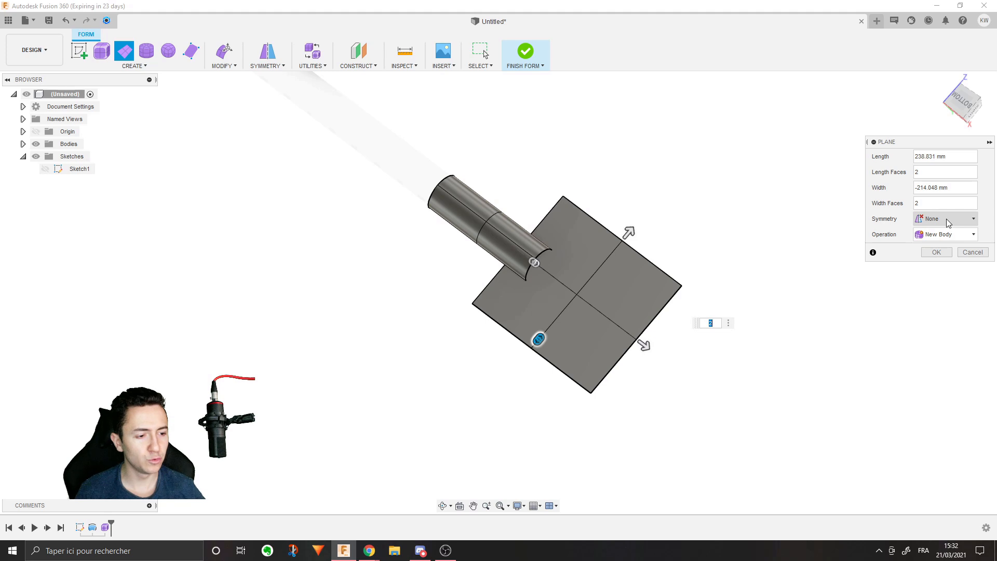
Step: Set the plane's symmetry to Mirror with Width Symmetry enabled and accept the new form plane
{"action": "left_click", "coordinate": [946, 219]}
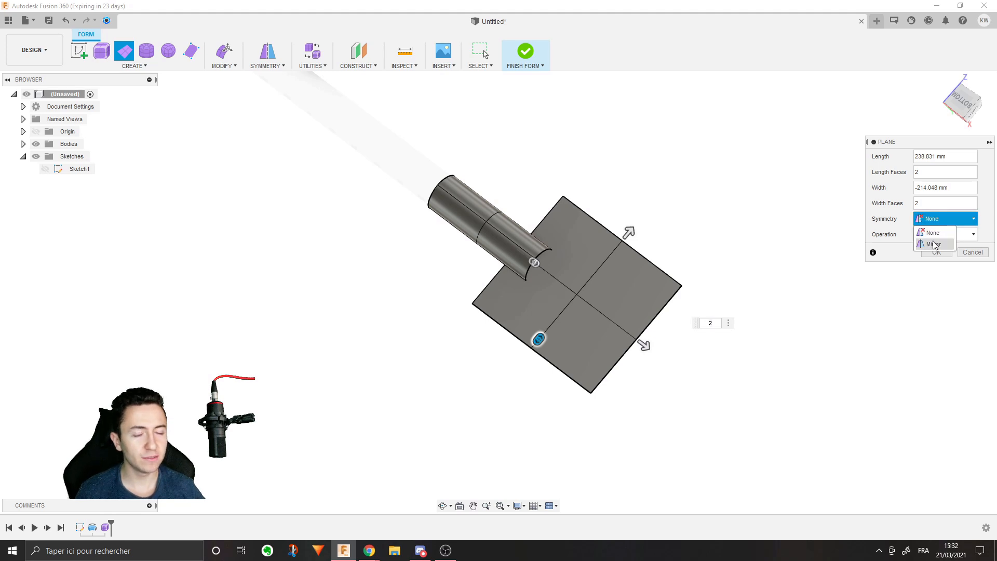
{"action": "left_click", "coordinate": [934, 238]}
{"action": "left_click", "coordinate": [938, 219]}
{"action": "left_click", "coordinate": [934, 244]}
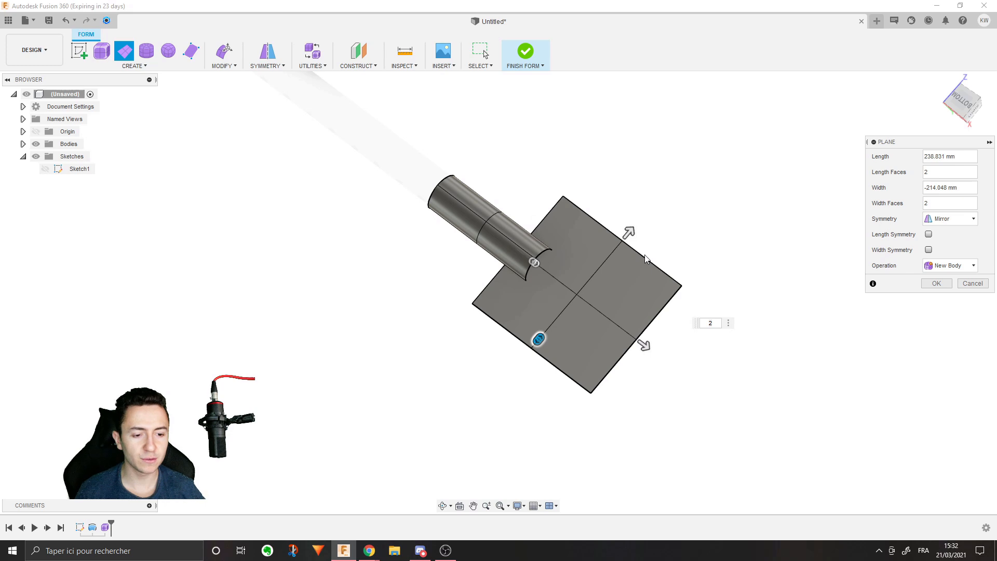
{"action": "middle_click_drag", "start_coordinate": [645, 258], "coordinate": [631, 251], "text": "shift"}
{"action": "middle_click_drag", "start_coordinate": [741, 291], "coordinate": [736, 289], "text": "shift"}
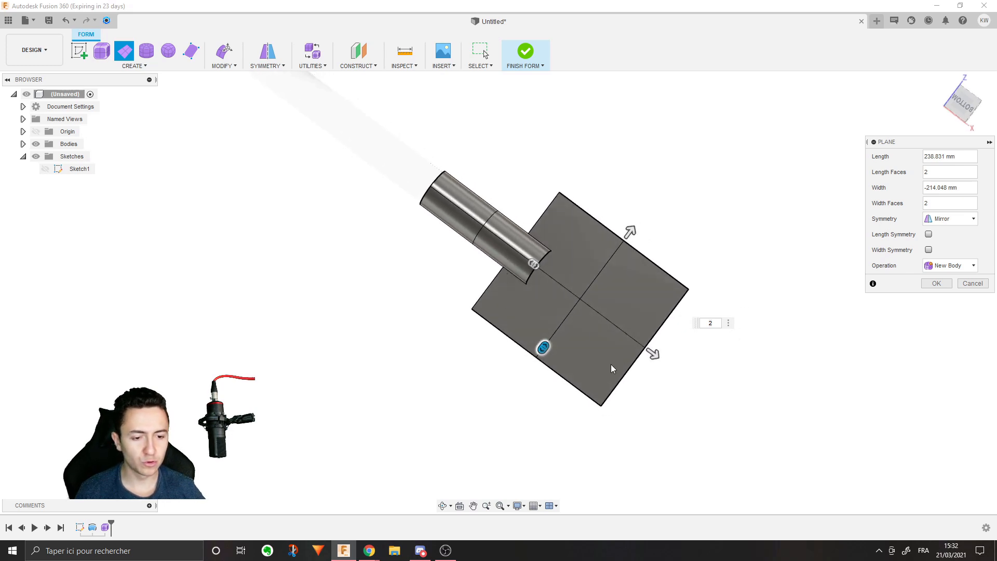
{"action": "middle_click_drag", "start_coordinate": [561, 311], "coordinate": [503, 304], "text": "shift"}
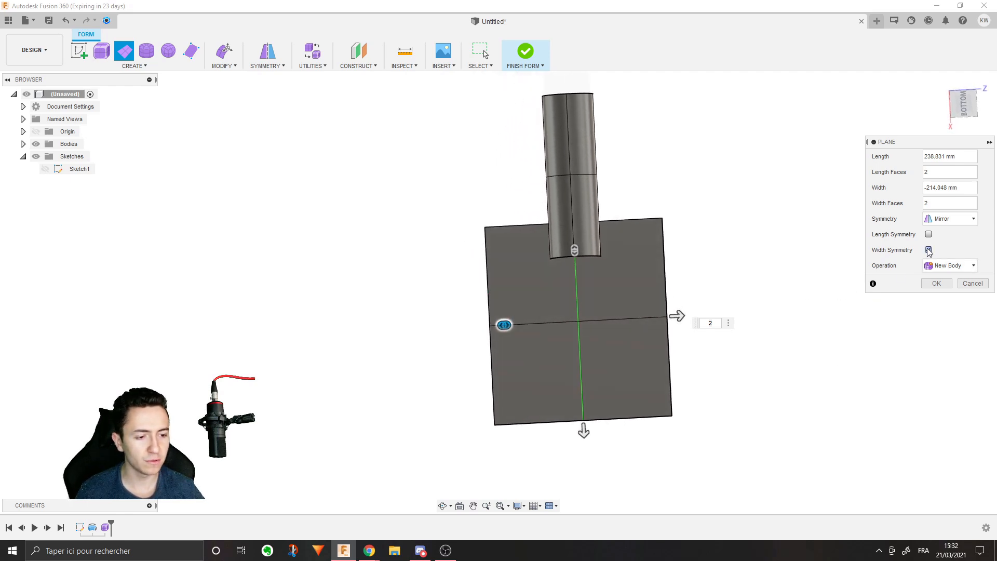
{"action": "middle_click_drag", "start_coordinate": [680, 283], "coordinate": [578, 243], "text": "shift"}
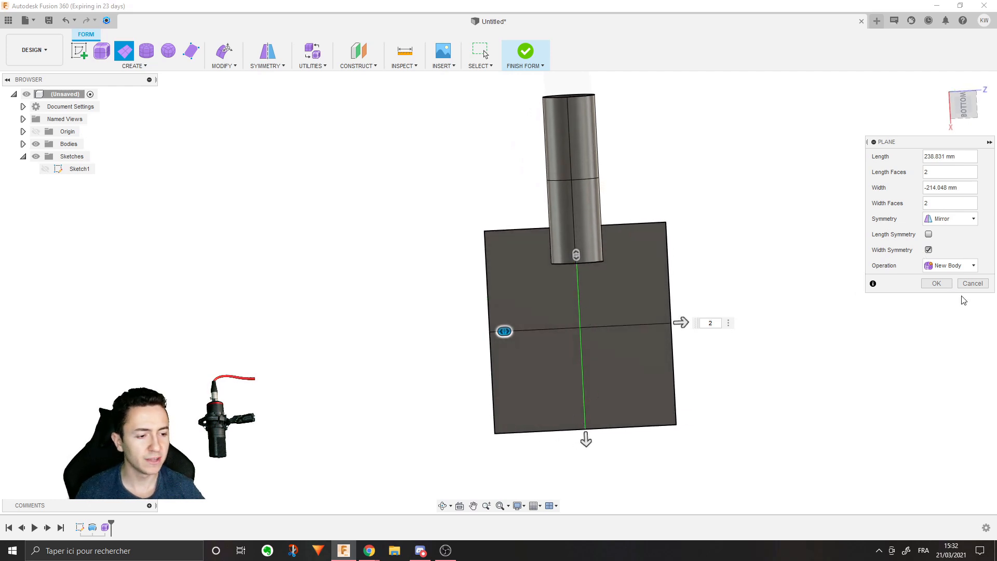
{"action": "left_click", "coordinate": [936, 283]}
Step: Try moving one of the plane's corners nearest the cylinder with Edit Form
{"action": "left_click", "coordinate": [223, 50]}
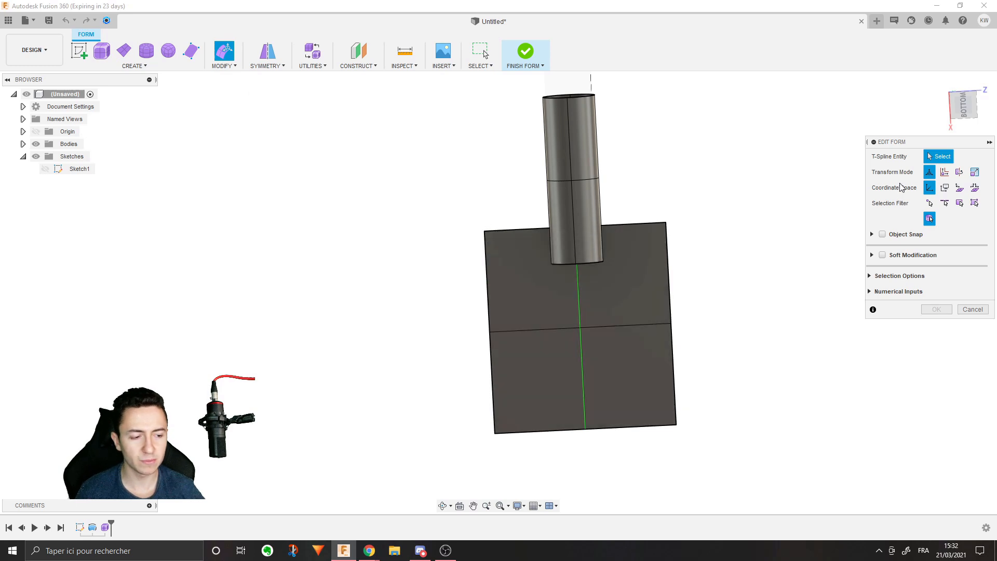
{"action": "left_click", "coordinate": [975, 203]}
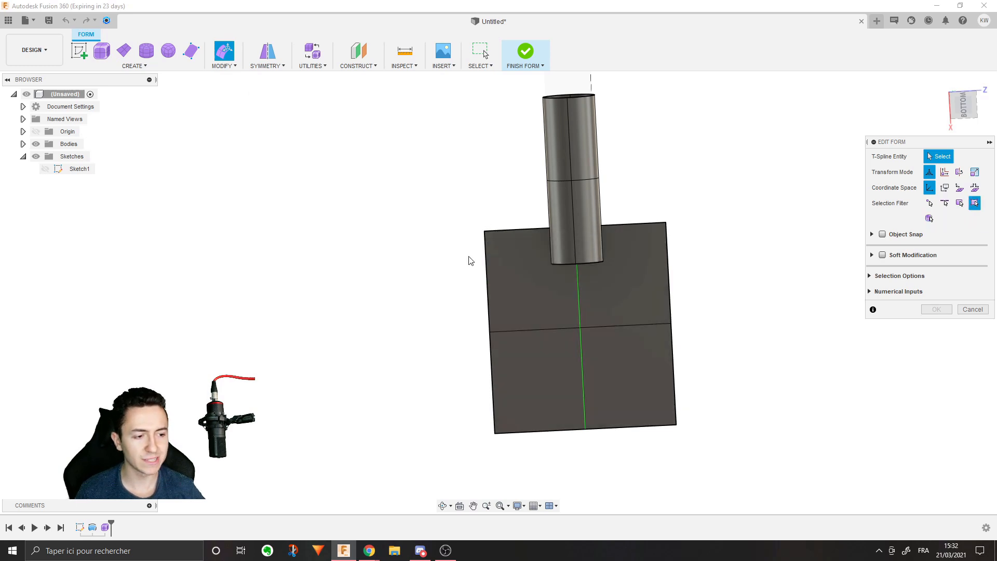
{"action": "left_click", "coordinate": [484, 231]}
{"action": "mouse_move", "coordinate": [497, 245]}
{"action": "left_mouse_down"}
{"action": "mouse_move", "coordinate": [496, 326]}
{"action": "mouse_move", "coordinate": [488, 266]}
{"action": "mouse_move", "coordinate": [453, 172]}
{"action": "mouse_move", "coordinate": [519, 267]}
{"action": "mouse_move", "coordinate": [517, 223]}
{"action": "mouse_move", "coordinate": [506, 247]}
{"action": "left_mouse_up"}
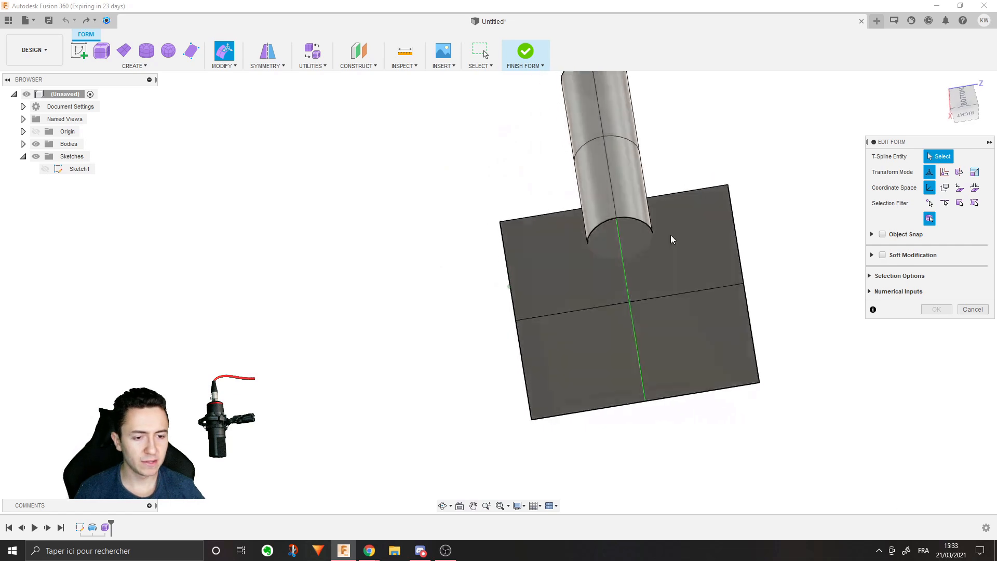
Step: Move the whole form plane about 42 mm along the shovel's axis, away from the cylinder
{"action": "left_click", "coordinate": [671, 235]}
{"action": "left_click_drag", "start_coordinate": [634, 327], "coordinate": [643, 358]}
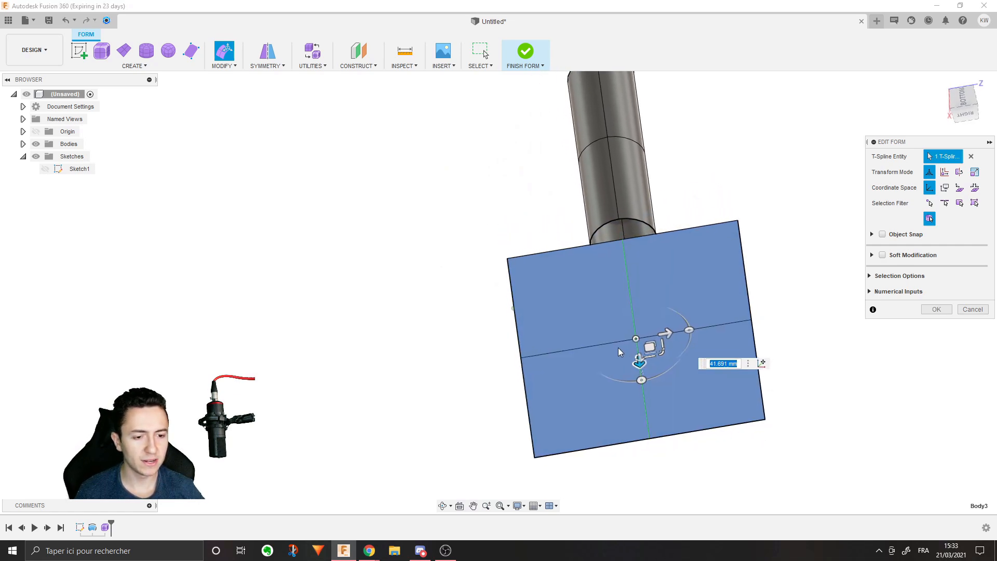
{"action": "middle_click_drag", "start_coordinate": [595, 334], "coordinate": [465, 207], "text": "shift"}
{"action": "middle_click_drag", "start_coordinate": [507, 276], "coordinate": [585, 283], "text": "shift"}
{"action": "scroll", "coordinate": [792, 345], "scroll_direction": "up", "scroll_amount": 1}
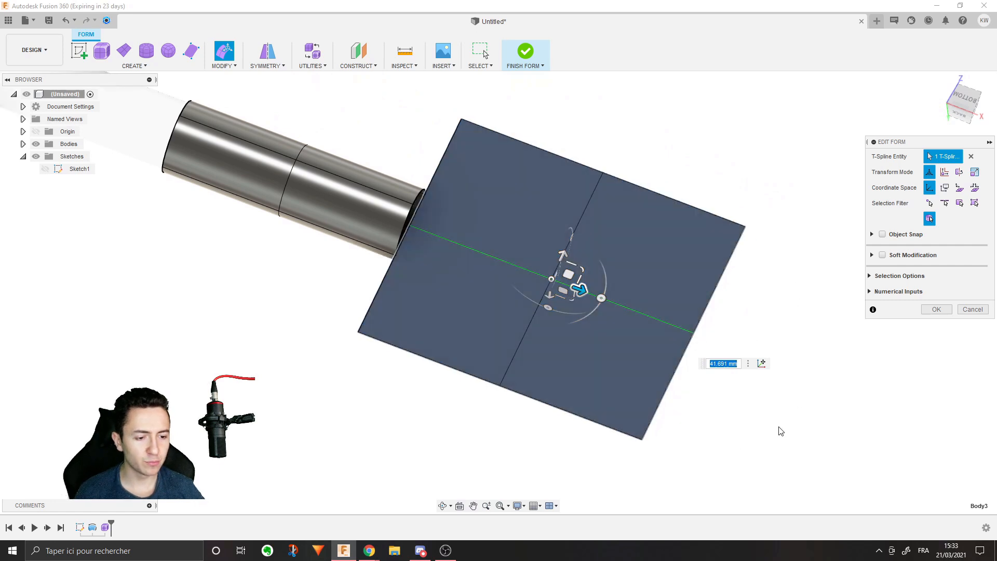
{"action": "scroll", "coordinate": [813, 292], "scroll_direction": "up", "scroll_amount": 2}
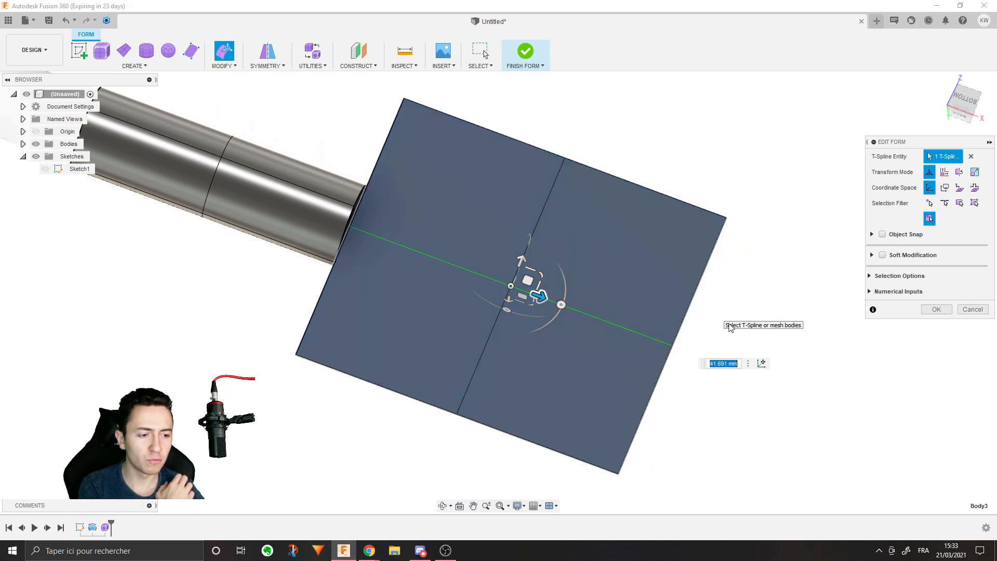
{"action": "scroll", "coordinate": [650, 318], "scroll_direction": "down", "scroll_amount": 2}
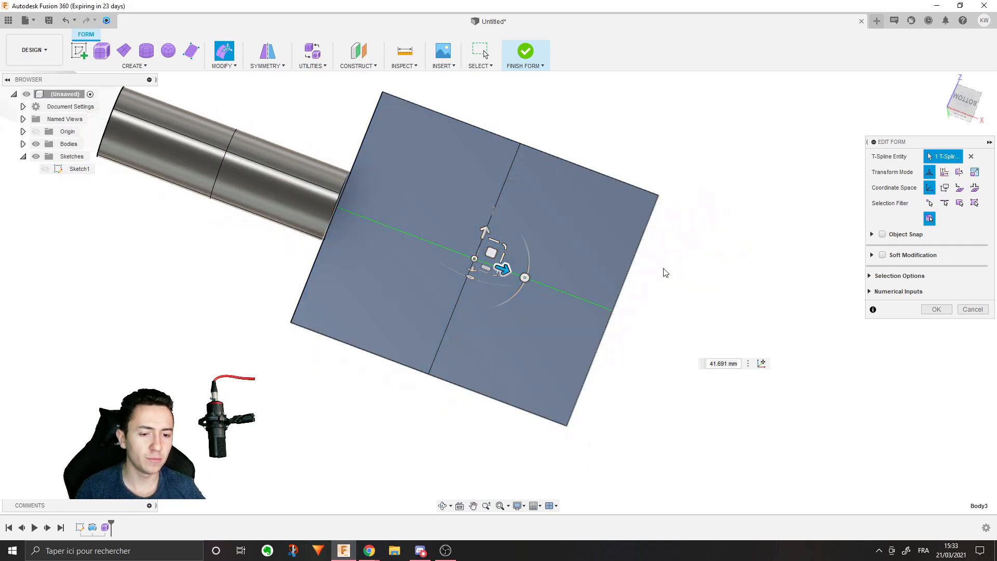
Step: Try the edge and face selection filters of Edit Form on the half of the form plane farthest from the cylinder
{"action": "left_click", "coordinate": [667, 272]}
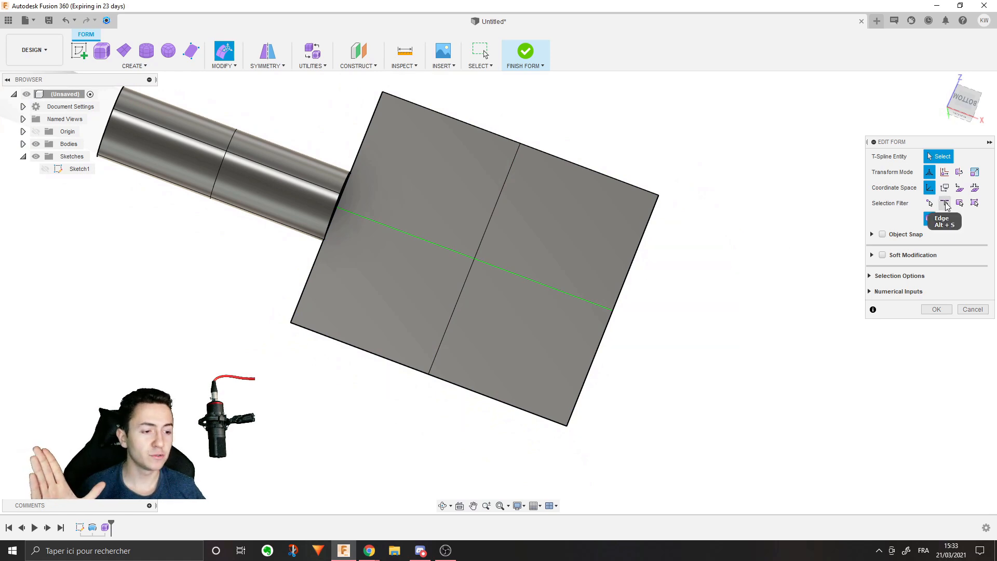
{"action": "left_click", "coordinate": [947, 205]}
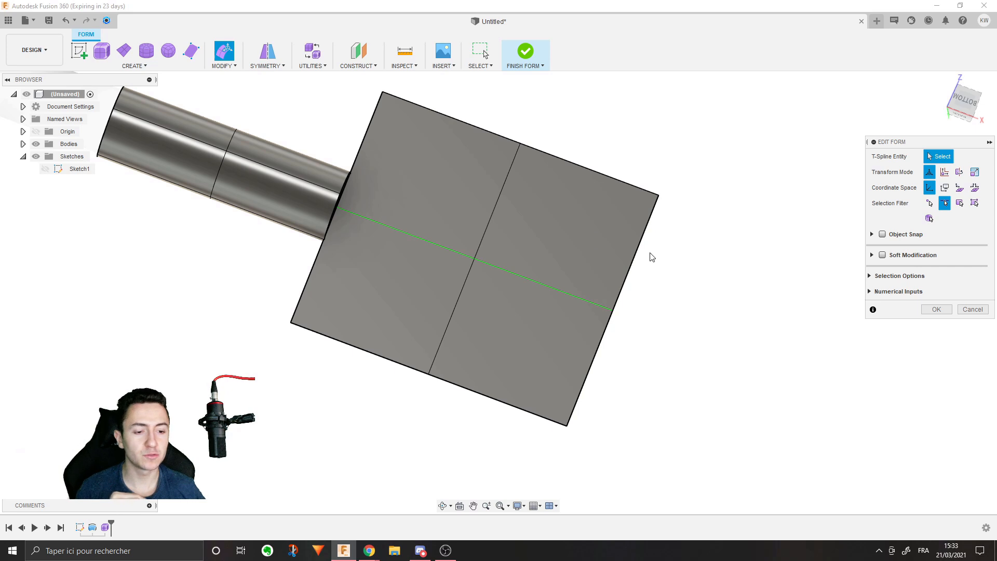
{"action": "left_click", "coordinate": [643, 251]}
{"action": "left_click", "coordinate": [959, 203]}
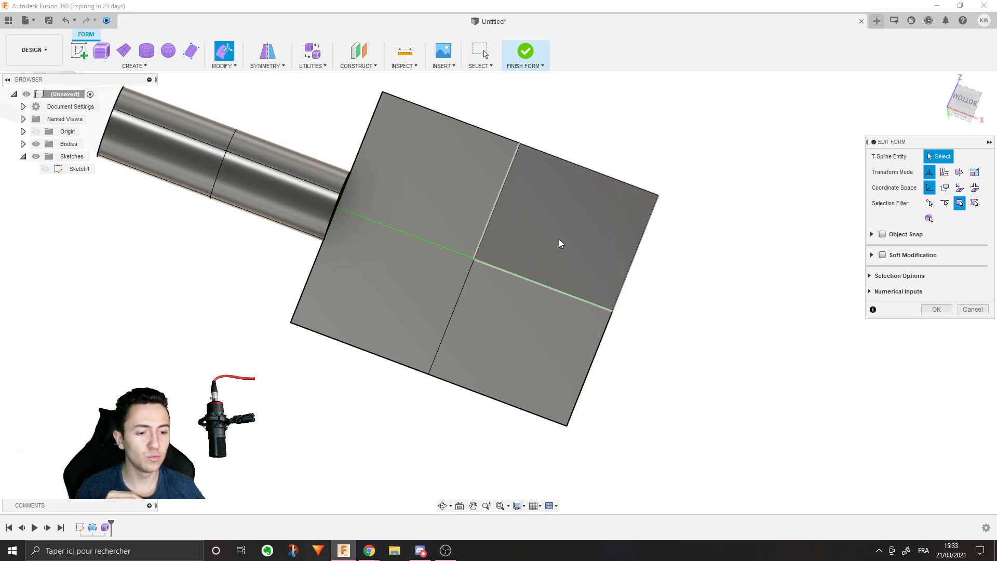
{"action": "left_click", "coordinate": [554, 241]}
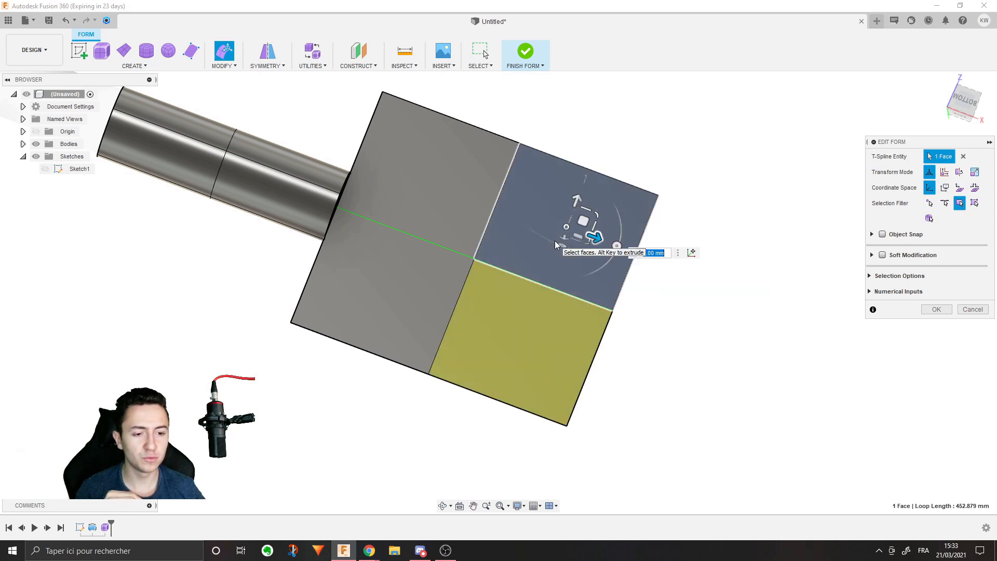
Step: Select both edges at the plane's end opposite the cylinder and move them slightly toward the cylinder
{"action": "left_click", "coordinate": [944, 203]}
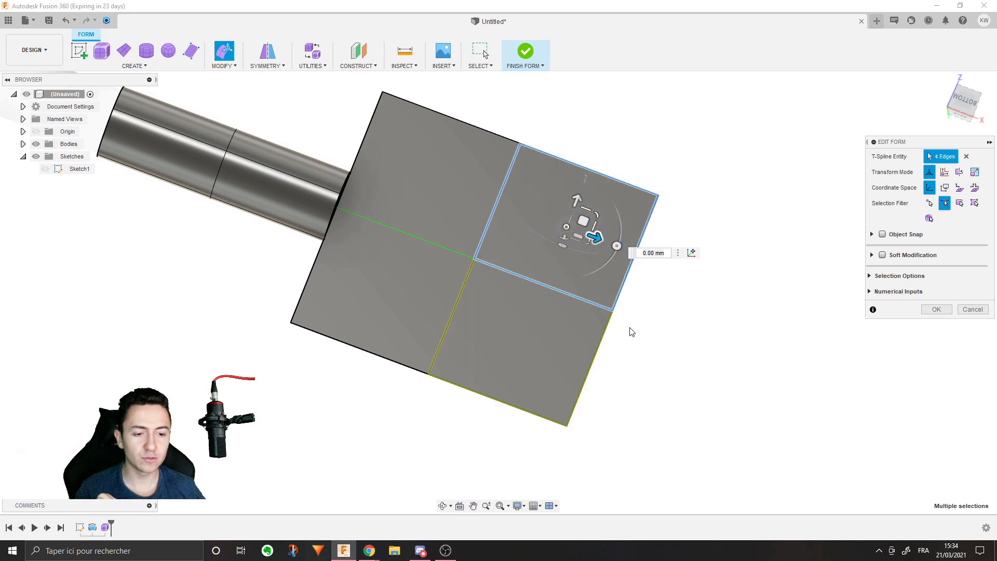
{"action": "left_click", "coordinate": [607, 333]}
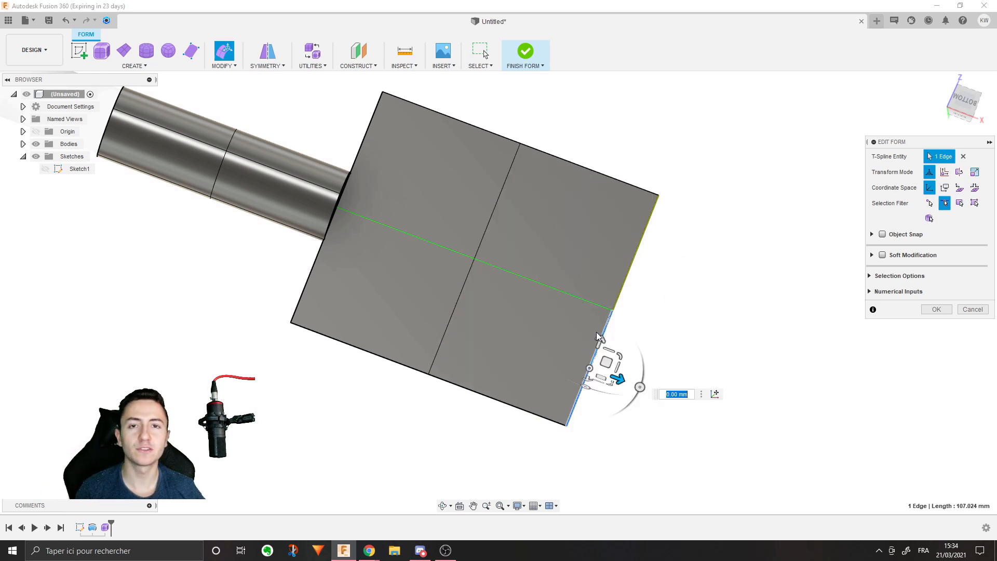
{"action": "middle_click_drag", "start_coordinate": [675, 310], "coordinate": [595, 312], "text": "shift"}
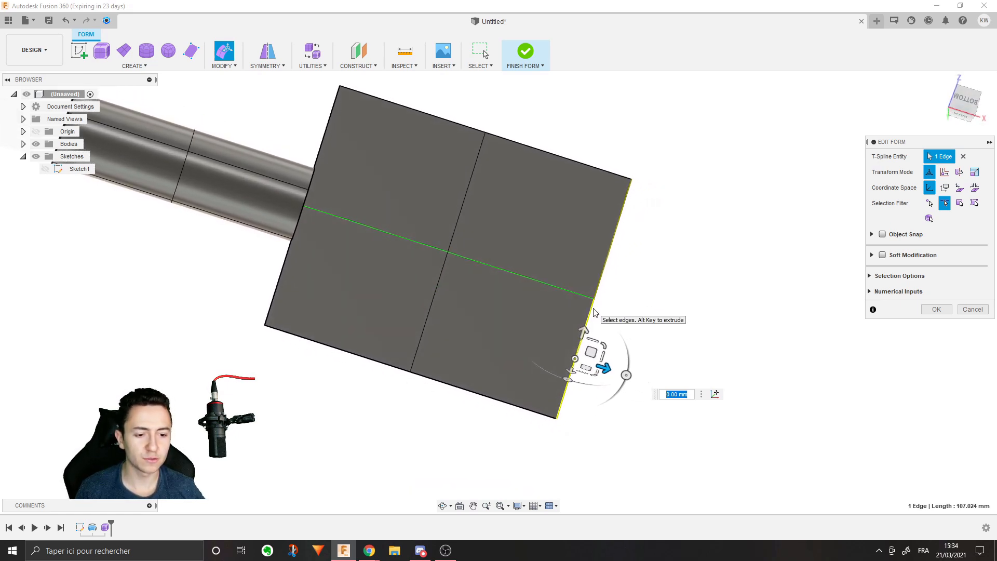
{"action": "mouse_move", "coordinate": [614, 271]}
{"action": "middle_mouse_down", "text": "shift"}
{"action": "mouse_move", "coordinate": [569, 285]}
{"action": "mouse_move", "coordinate": [593, 291]}
{"action": "middle_mouse_up", "text": "shift"}
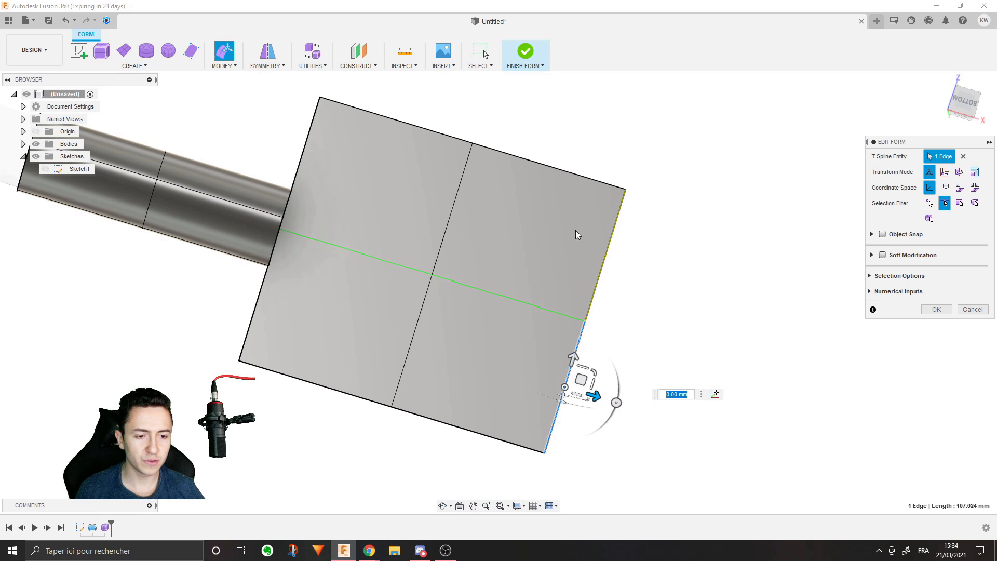
{"action": "left_click", "coordinate": [602, 269], "text": "shift"}
{"action": "middle_click_drag", "start_coordinate": [496, 371], "coordinate": [500, 265]}
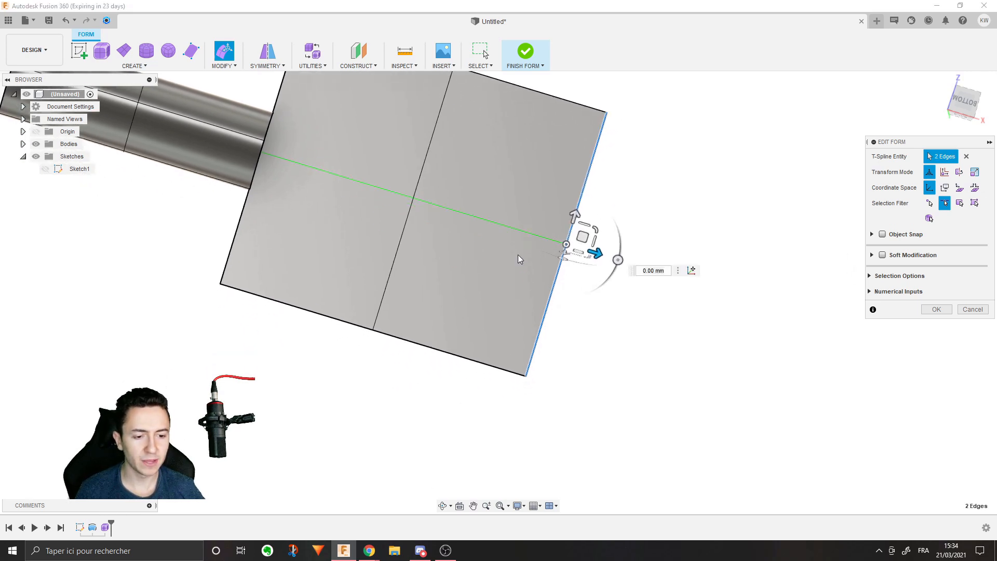
{"action": "left_click_drag", "start_coordinate": [595, 251], "coordinate": [570, 253]}
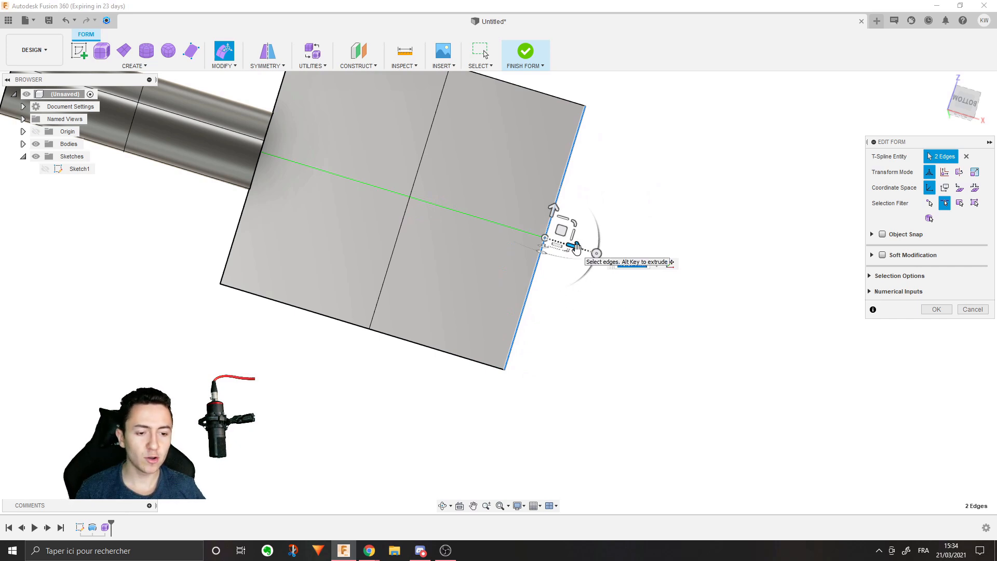
Step: Extrude the plane's two end edges about 145 mm along the shovel's axis, after undoing a shorter trial extrusion
{"action": "left_click_drag", "start_coordinate": [576, 248], "coordinate": [671, 276], "text": "alt"}
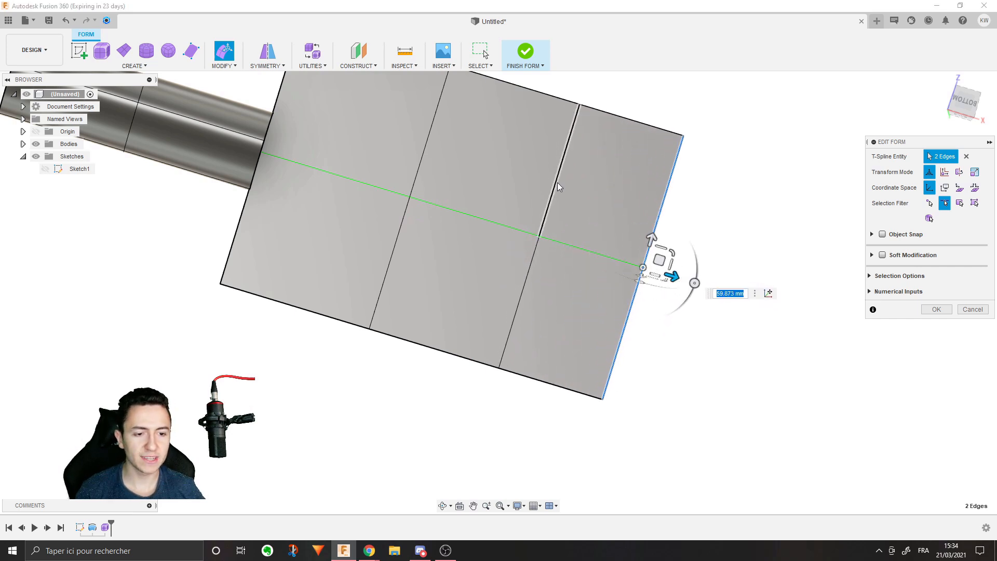
{"action": "key", "text": "ctrl+z"}
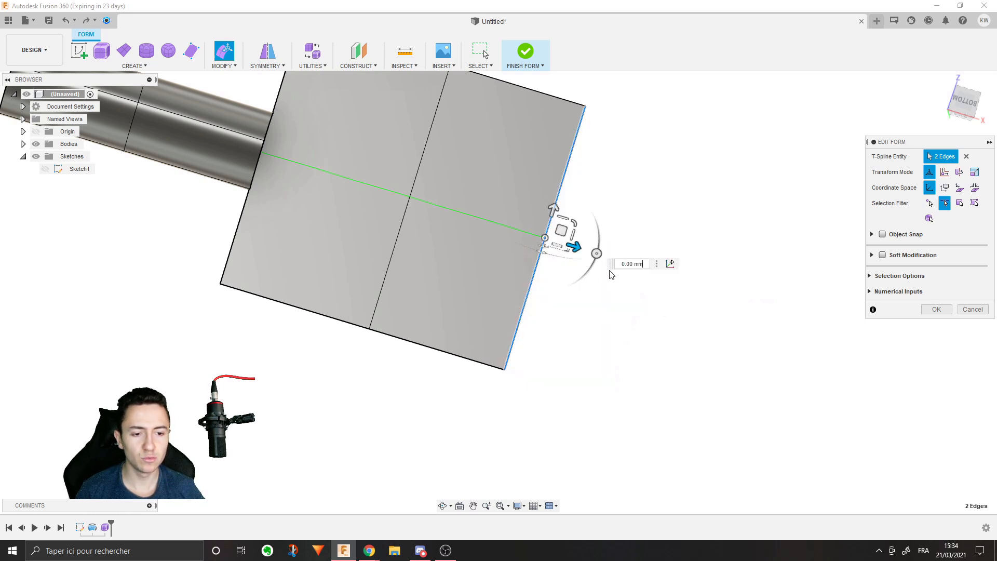
{"action": "left_click_drag", "start_coordinate": [580, 244], "coordinate": [763, 305]}
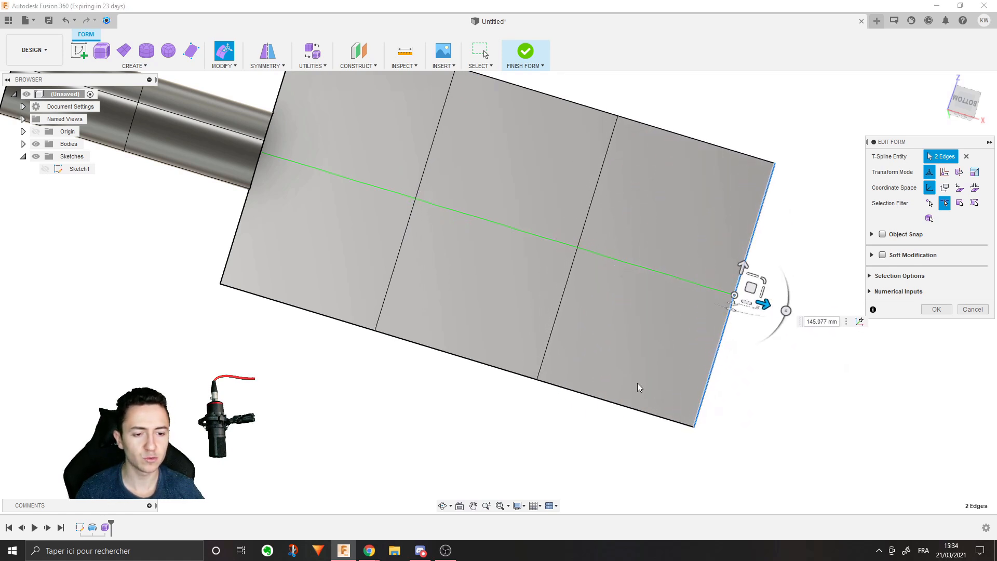
Step: Try extruding the end edges further along the axis and perpendicular to the plane, and undo both extrusions
{"action": "middle_click_drag", "start_coordinate": [550, 433], "coordinate": [671, 347], "text": "shift"}
{"action": "left_click_drag", "start_coordinate": [647, 347], "coordinate": [699, 343], "text": "alt"}
{"action": "middle_click_drag", "start_coordinate": [691, 336], "coordinate": [678, 326], "text": "shift"}
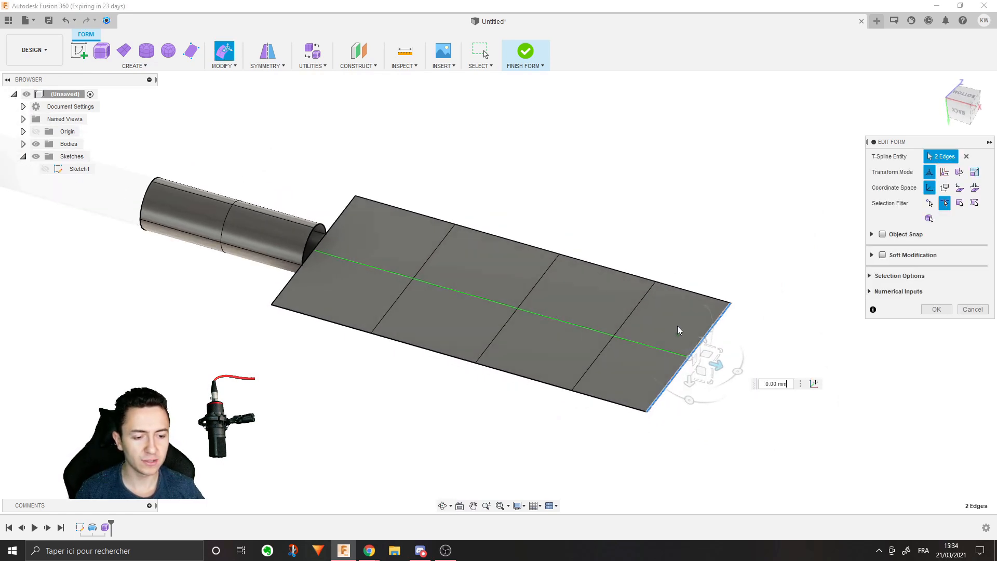
{"action": "left_click_drag", "start_coordinate": [687, 385], "coordinate": [680, 331], "text": "alt"}
{"action": "middle_click_drag", "start_coordinate": [669, 358], "coordinate": [633, 379], "text": "shift"}
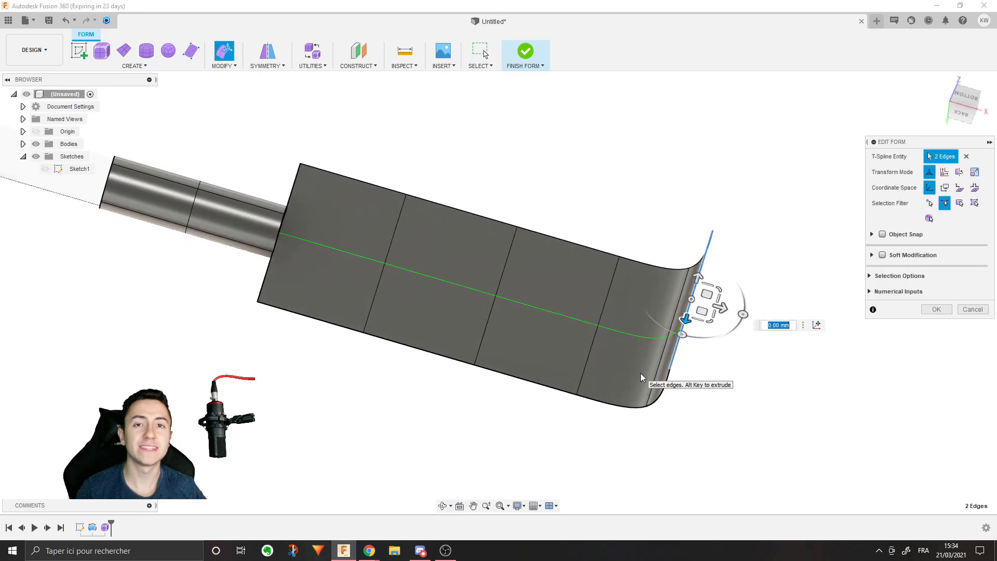
{"action": "key", "text": "ctrl+z"}
{"action": "key", "text": "ctrl+z"}
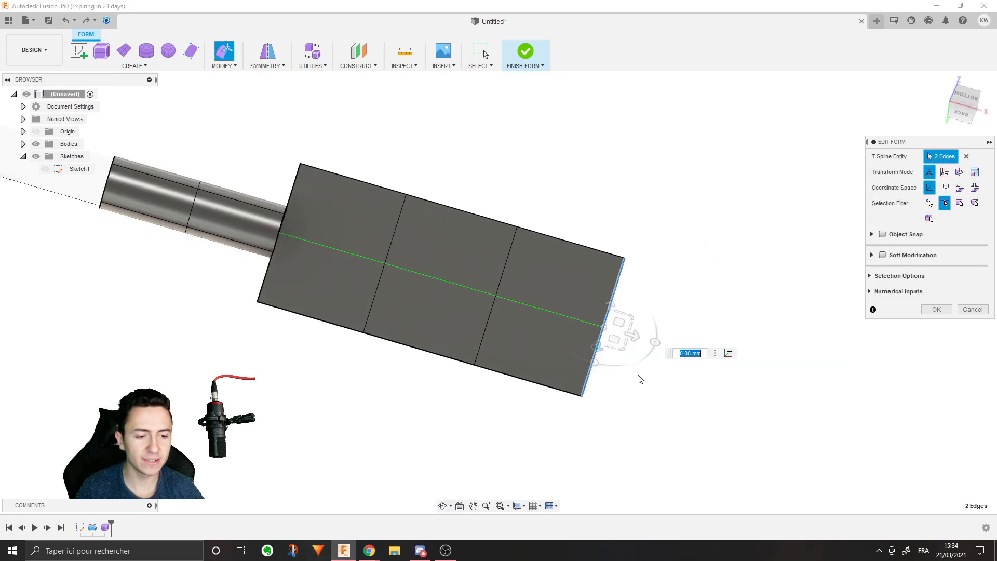
Step: Try pulling one of the plane's end faces about 126 mm perpendicular to the plane and undo the move
{"action": "left_click", "coordinate": [960, 203]}
{"action": "left_click", "coordinate": [596, 260]}
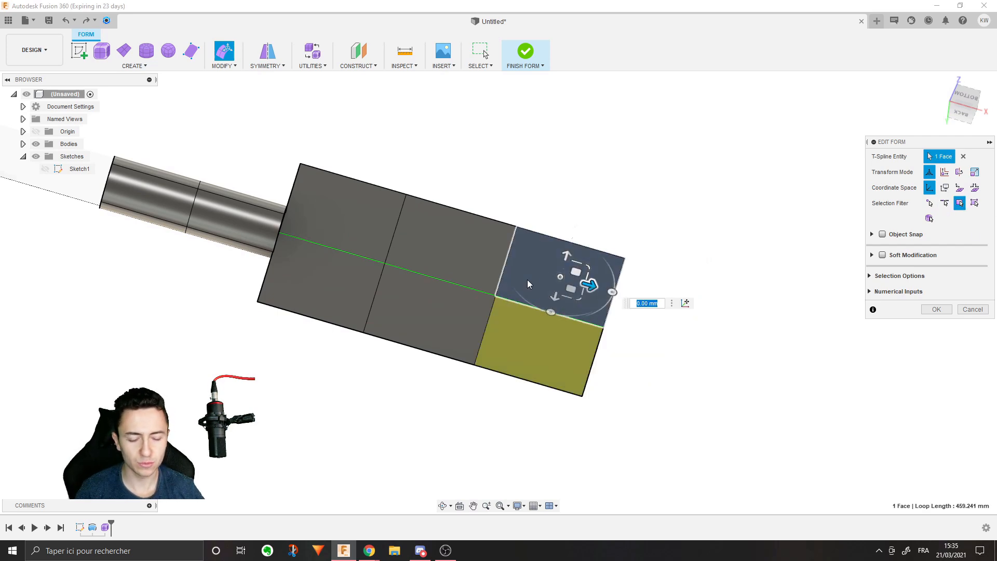
{"action": "middle_click_drag", "start_coordinate": [563, 294], "coordinate": [571, 242], "text": "shift"}
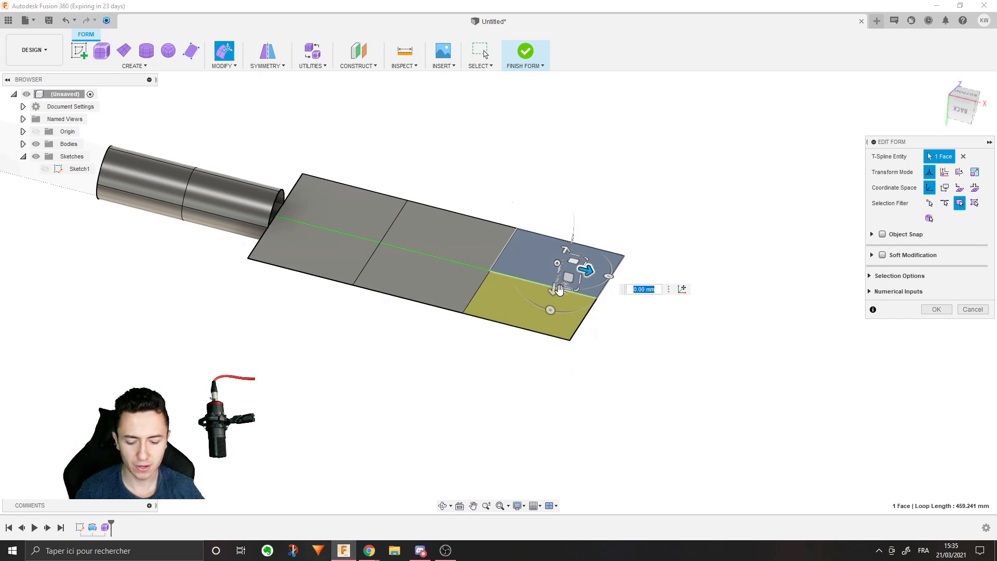
{"action": "left_click_drag", "start_coordinate": [554, 288], "coordinate": [512, 314]}
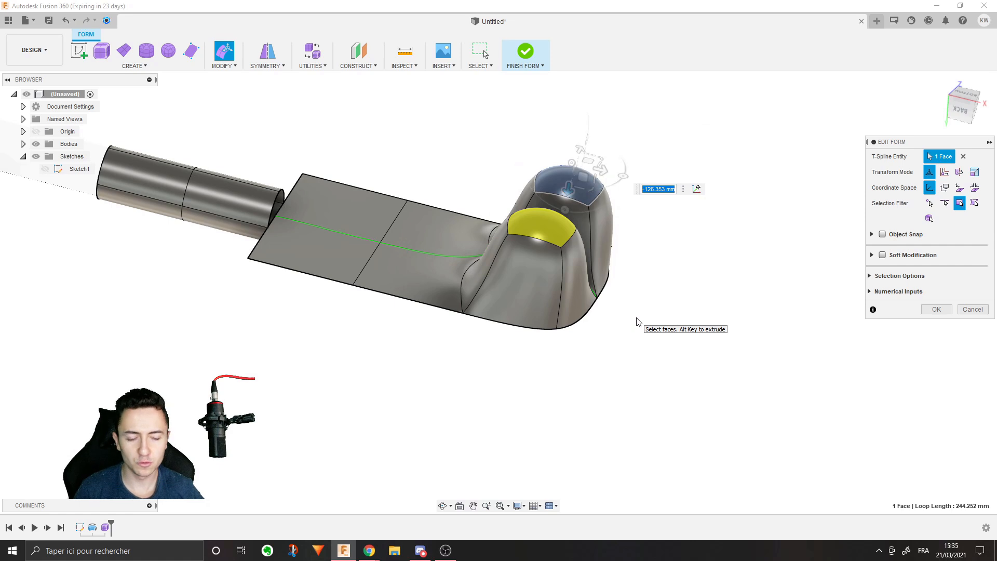
{"action": "key", "text": "ctrl+z"}
{"action": "left_click_drag", "start_coordinate": [548, 229], "coordinate": [526, 275]}
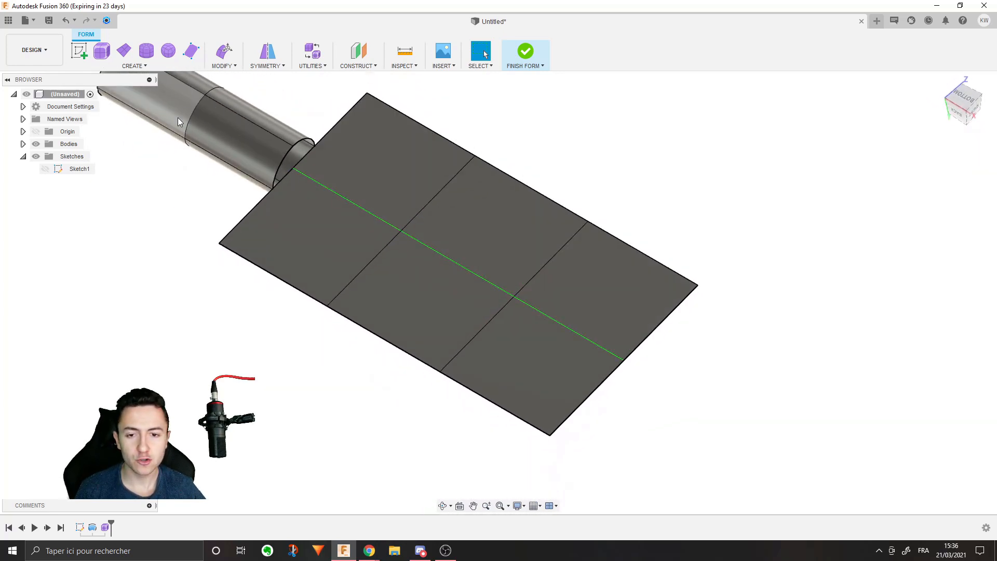
Step: Try Weld Vertices to join the plane's outer corner vertex to the centreline vertex at the same end, and undo the weld
{"action": "left_click", "coordinate": [224, 66]}
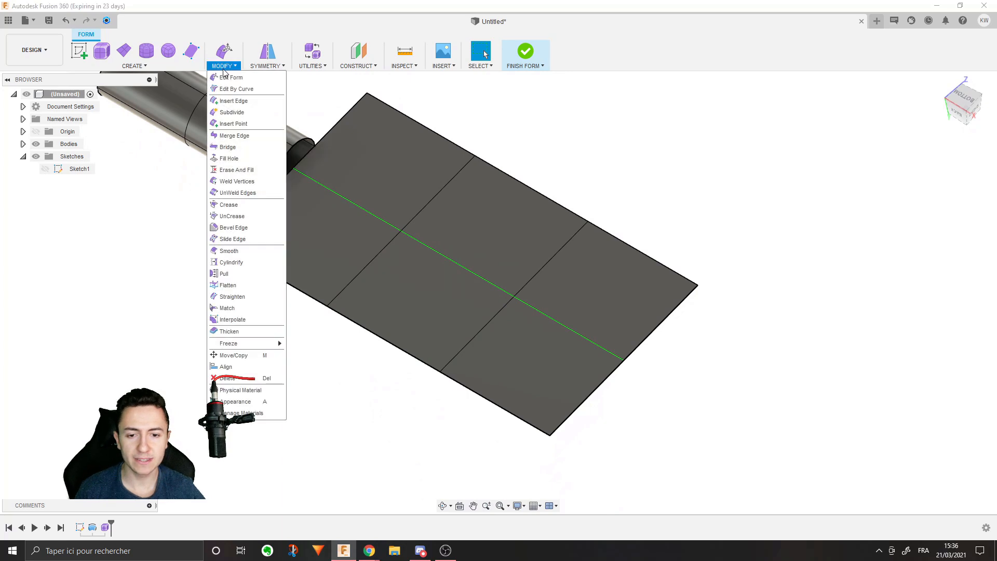
{"action": "left_click", "coordinate": [260, 177]}
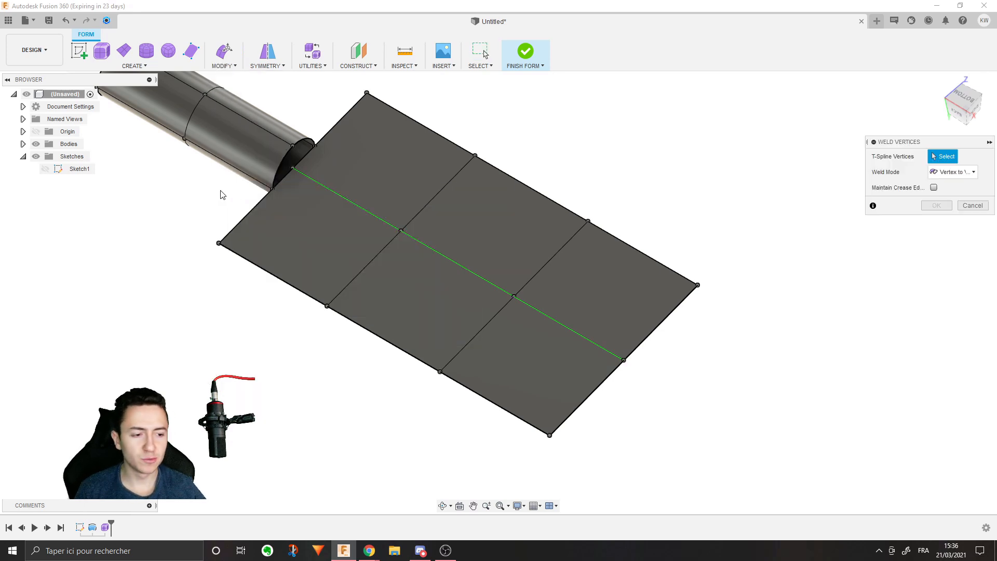
{"action": "left_click_drag", "start_coordinate": [949, 140], "coordinate": [855, 148]}
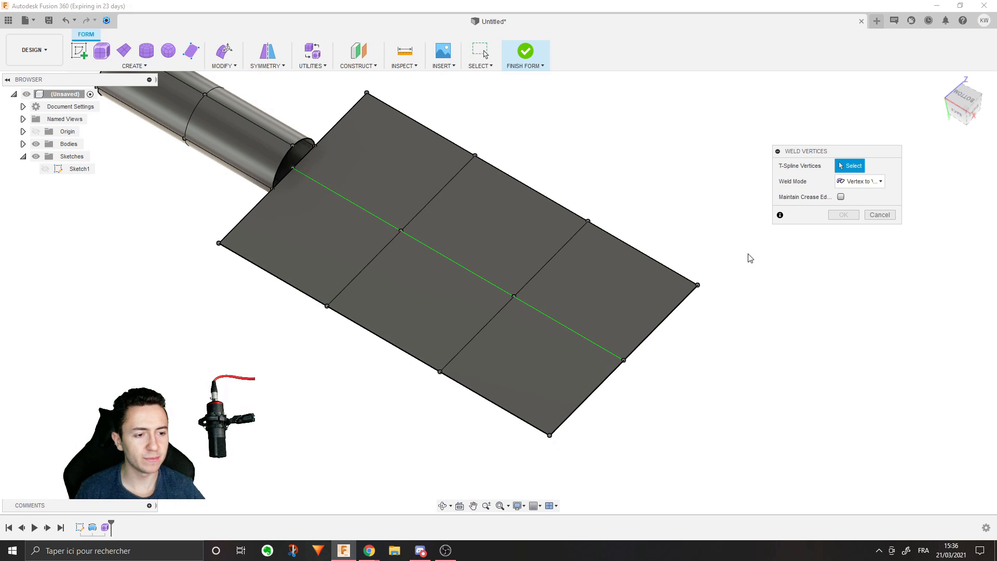
{"action": "scroll", "coordinate": [580, 415], "scroll_direction": "down", "scroll_amount": 1}
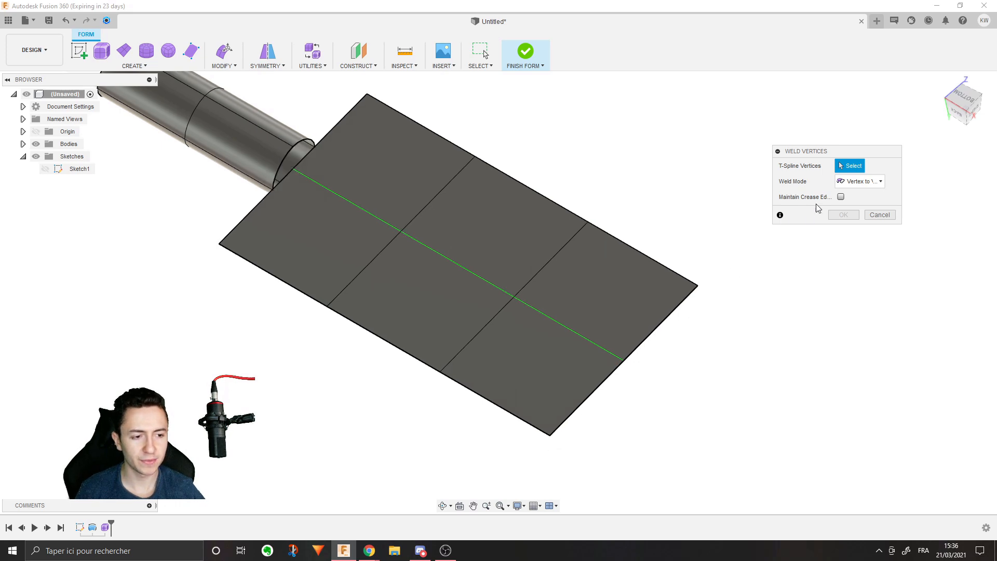
{"action": "left_click", "coordinate": [549, 435]}
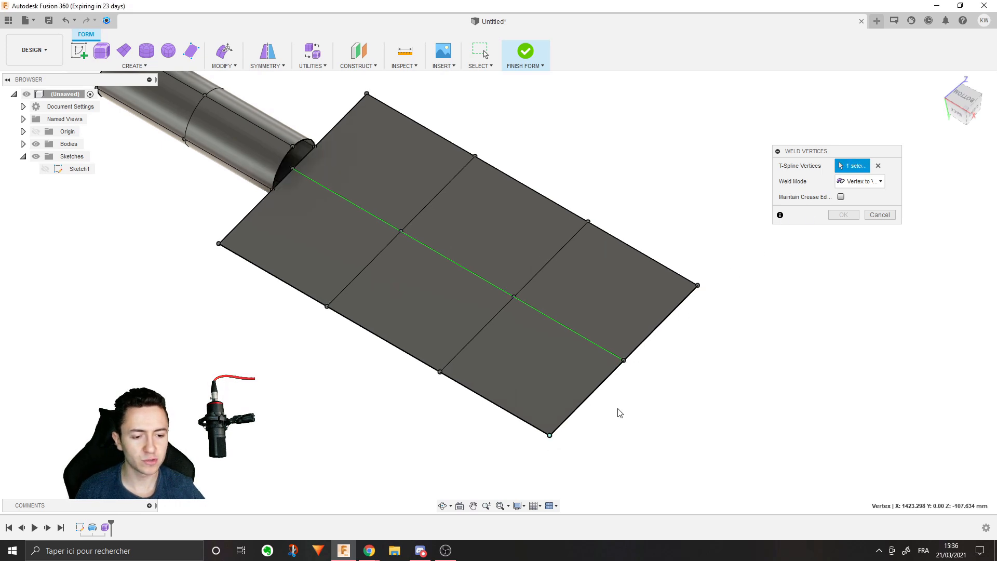
{"action": "left_click", "coordinate": [623, 359]}
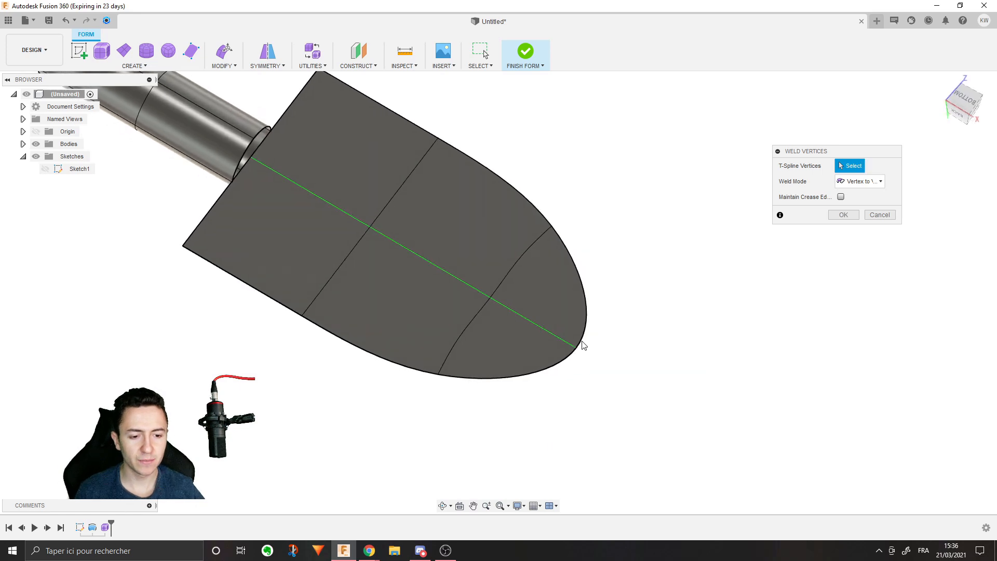
{"action": "mouse_move", "coordinate": [555, 357]}
{"action": "middle_mouse_down", "text": "shift"}
{"action": "mouse_move", "coordinate": [534, 357]}
{"action": "mouse_move", "coordinate": [579, 352]}
{"action": "middle_mouse_up", "text": "shift"}
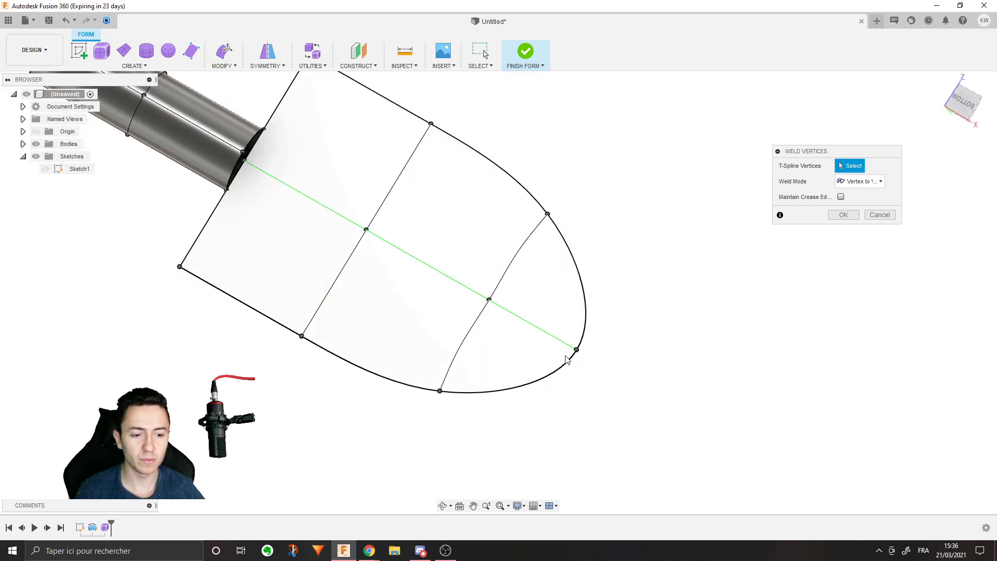
{"action": "scroll", "coordinate": [400, 273], "scroll_direction": "up", "scroll_amount": 3}
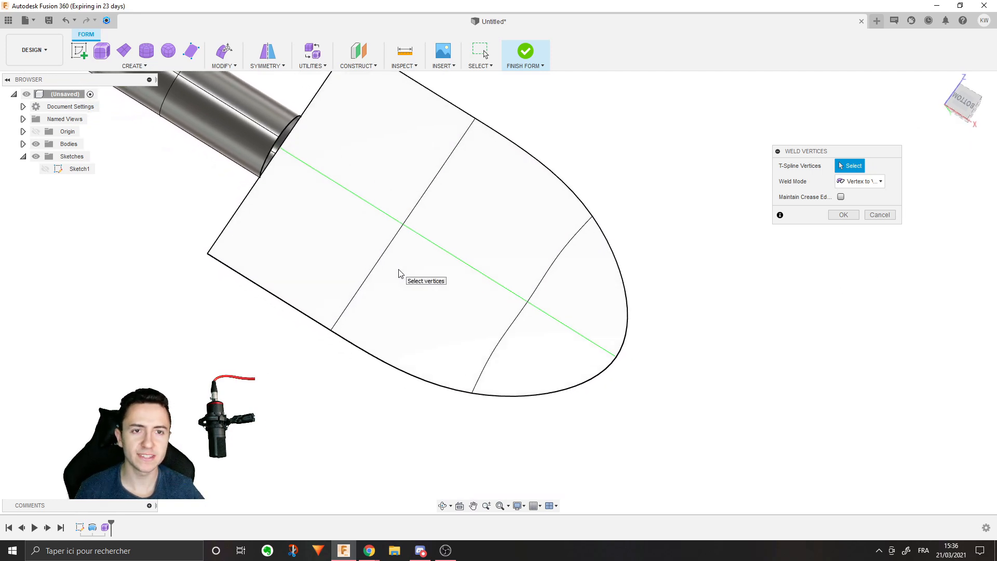
{"action": "middle_click_drag", "start_coordinate": [400, 274], "coordinate": [402, 254], "text": "shift"}
{"action": "middle_click_drag", "start_coordinate": [696, 307], "coordinate": [693, 309], "text": "shift"}
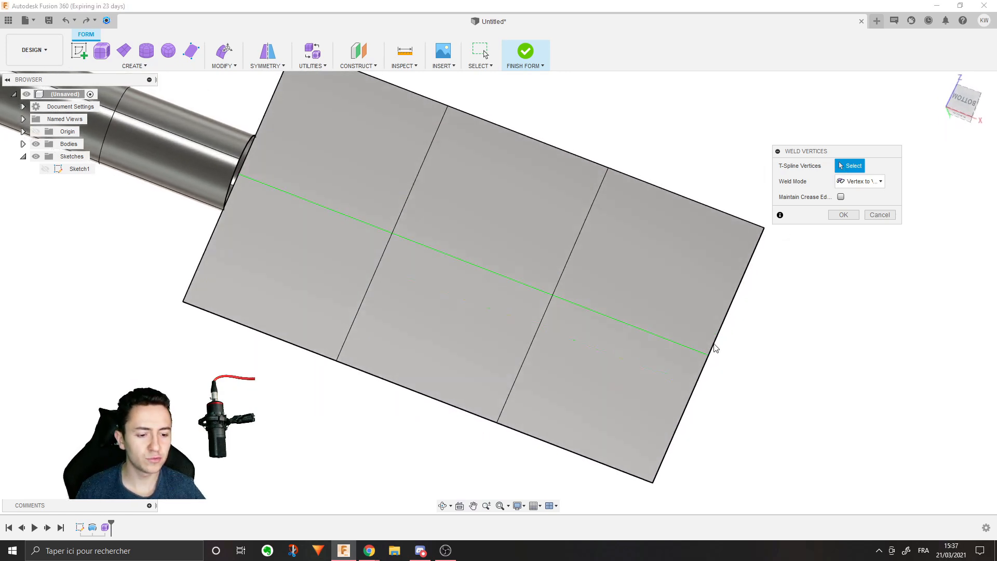
Step: Try the weld again from the outer corner vertex to the end's centreline vertex, and undo it
{"action": "left_click", "coordinate": [653, 480]}
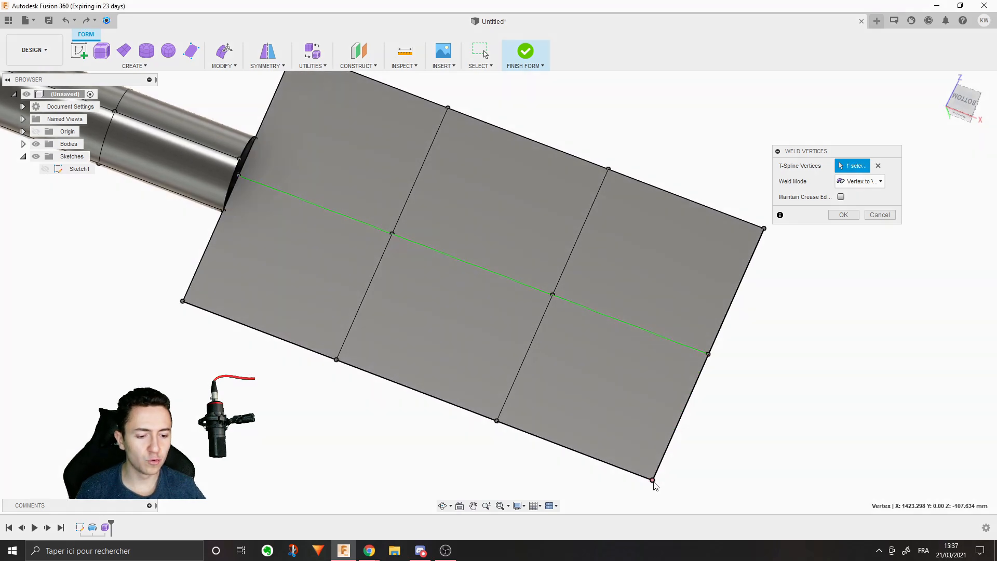
{"action": "left_click", "coordinate": [709, 355]}
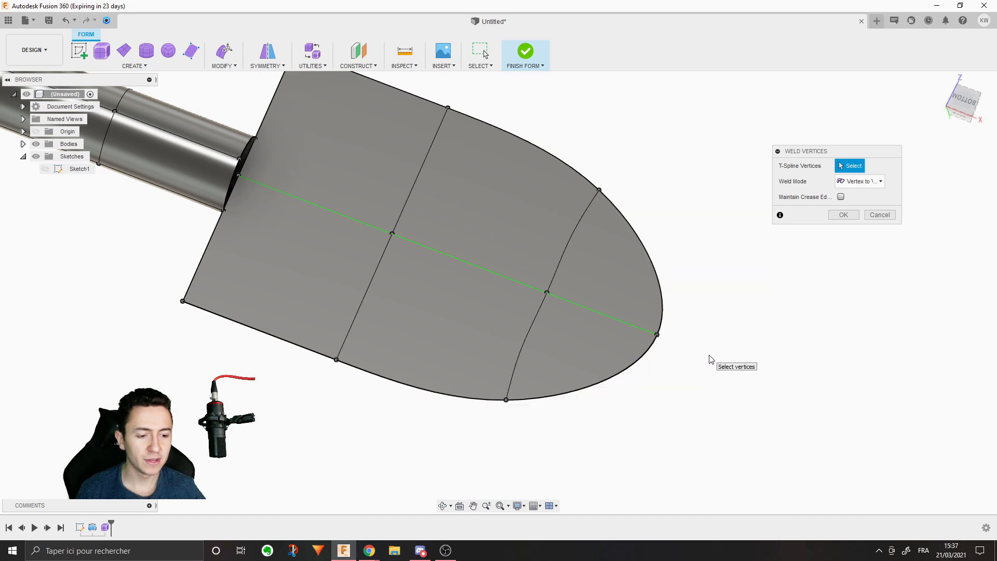
{"action": "key", "text": "ctrl+z"}
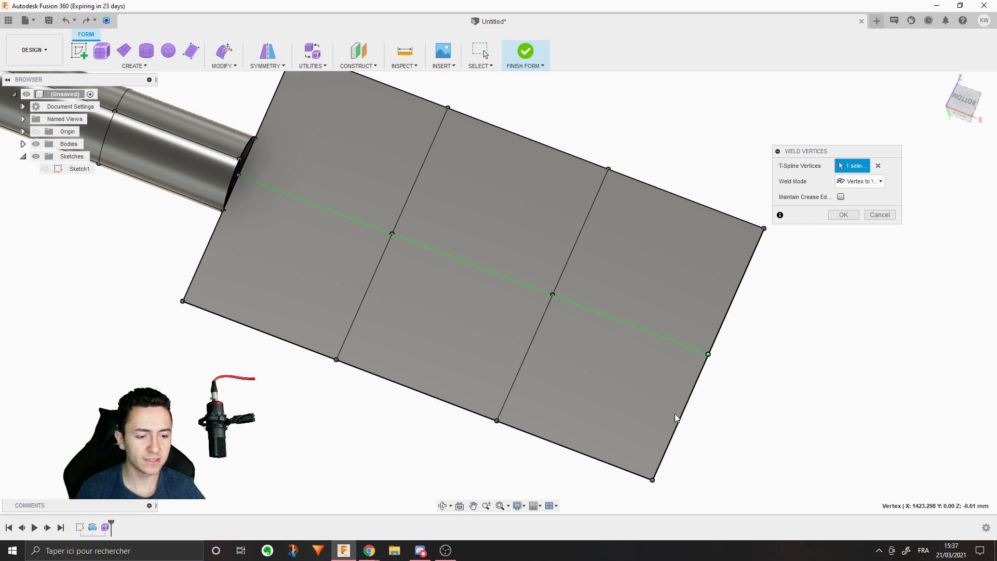
Step: Try welding in the reverse order, from the end's centreline vertex to the outer corner vertex, and undo it
{"action": "left_click", "coordinate": [652, 481]}
{"action": "key", "text": "ctrl+z"}
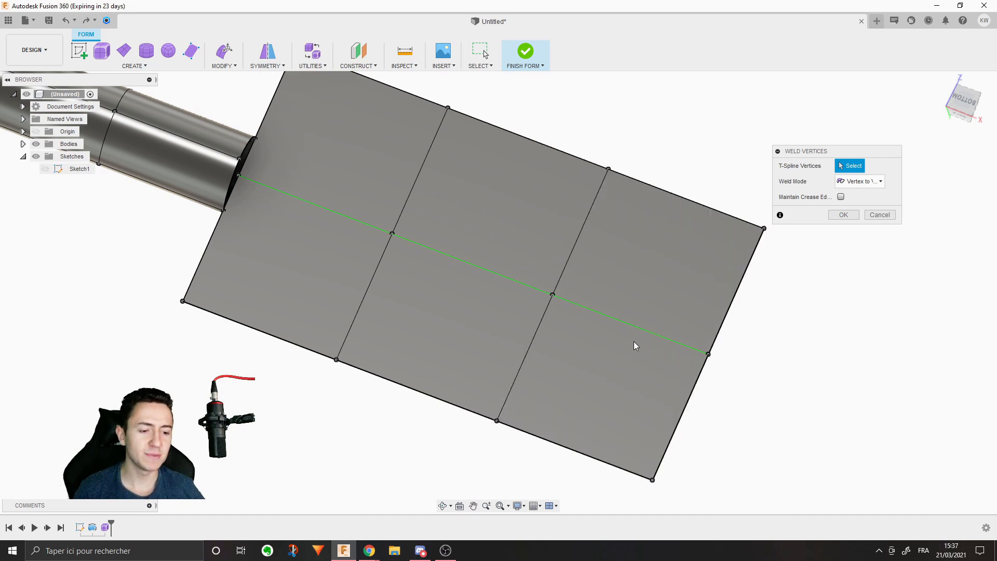
{"action": "middle_click_drag", "start_coordinate": [717, 360], "coordinate": [640, 393], "text": "shift"}
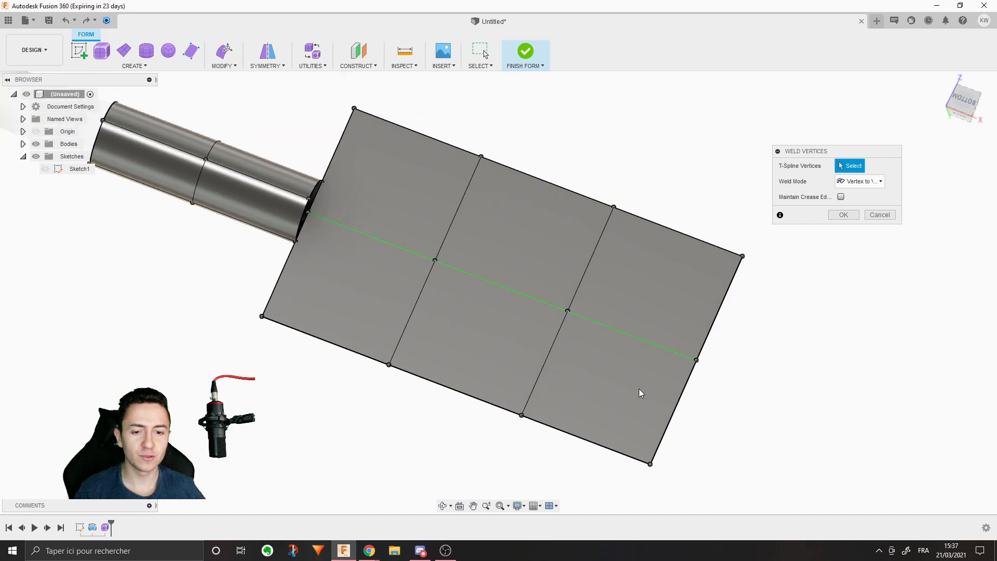
{"action": "mouse_move", "coordinate": [634, 338]}
{"action": "middle_mouse_down", "text": "shift"}
{"action": "mouse_move", "coordinate": [252, 247]}
{"action": "mouse_move", "coordinate": [630, 456]}
{"action": "mouse_move", "coordinate": [577, 457]}
{"action": "mouse_move", "coordinate": [502, 397]}
{"action": "mouse_move", "coordinate": [492, 405]}
{"action": "middle_mouse_up", "text": "shift"}
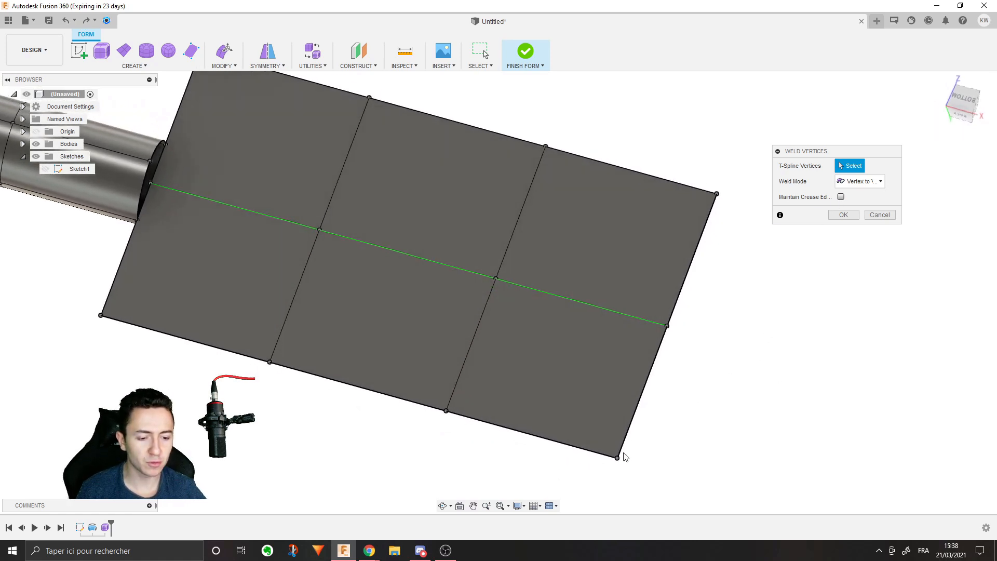
Step: Weld the plane's remaining outer corner vertex to the centreline vertex at the far end to round the blade tip
{"action": "left_click", "coordinate": [618, 459]}
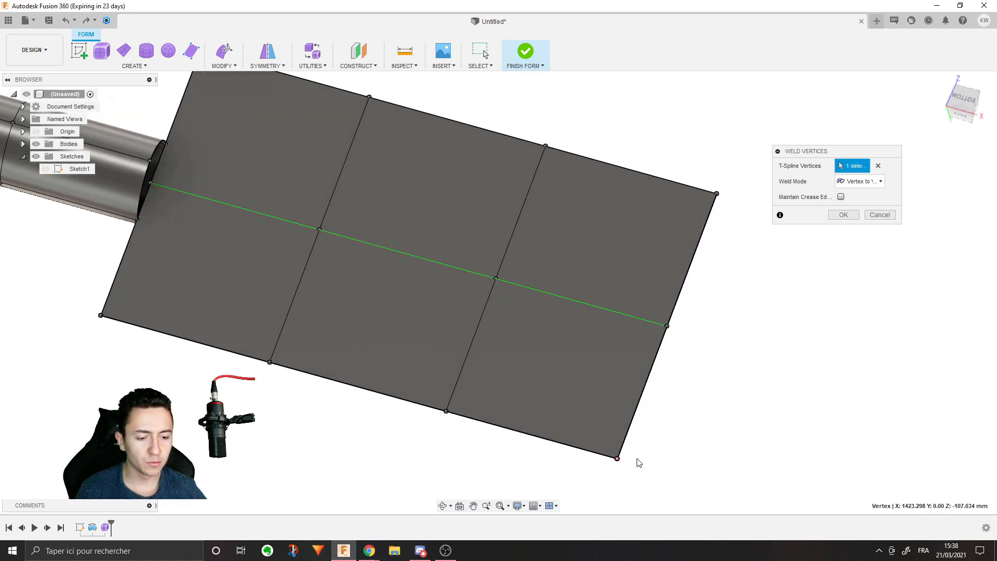
{"action": "left_click", "coordinate": [667, 326]}
{"action": "left_click", "coordinate": [856, 215]}
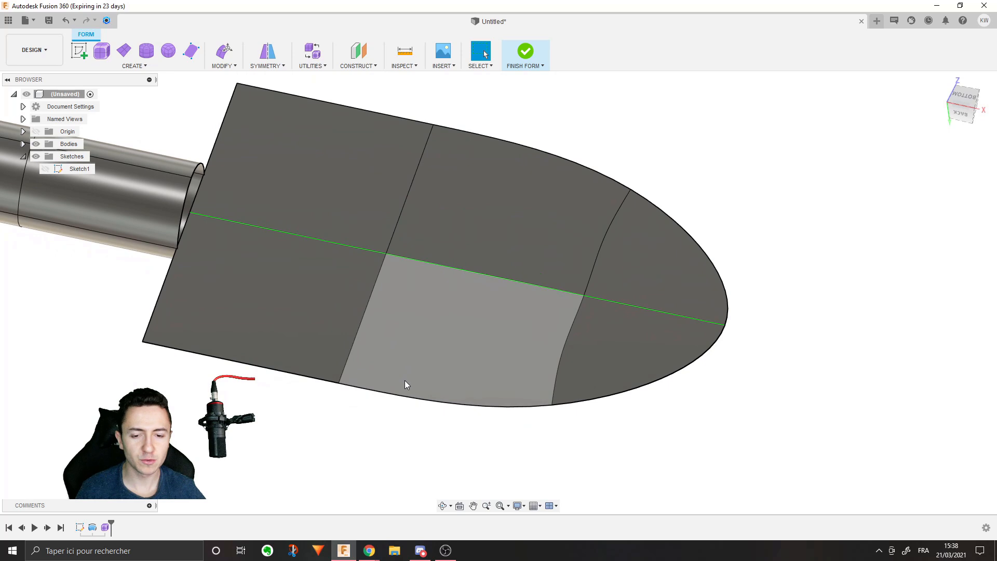
Step: Edit the form to move the whole blade body along its centreline, widening the gap to the socket
{"action": "left_click", "coordinate": [237, 54]}
{"action": "left_click", "coordinate": [460, 307]}
{"action": "double_click", "coordinate": [455, 315]}
{"action": "left_click_drag", "start_coordinate": [452, 266], "coordinate": [489, 273]}
{"action": "left_click", "coordinate": [616, 124]}
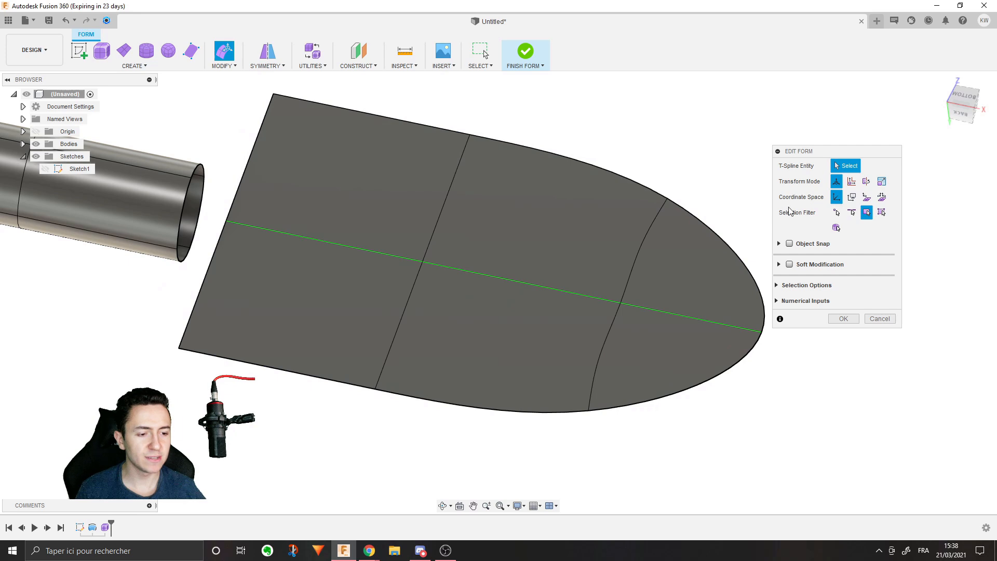
Step: Move the blade's six outer side and tip edges perpendicular to the plane to curve it into a trough
{"action": "left_click", "coordinate": [855, 216]}
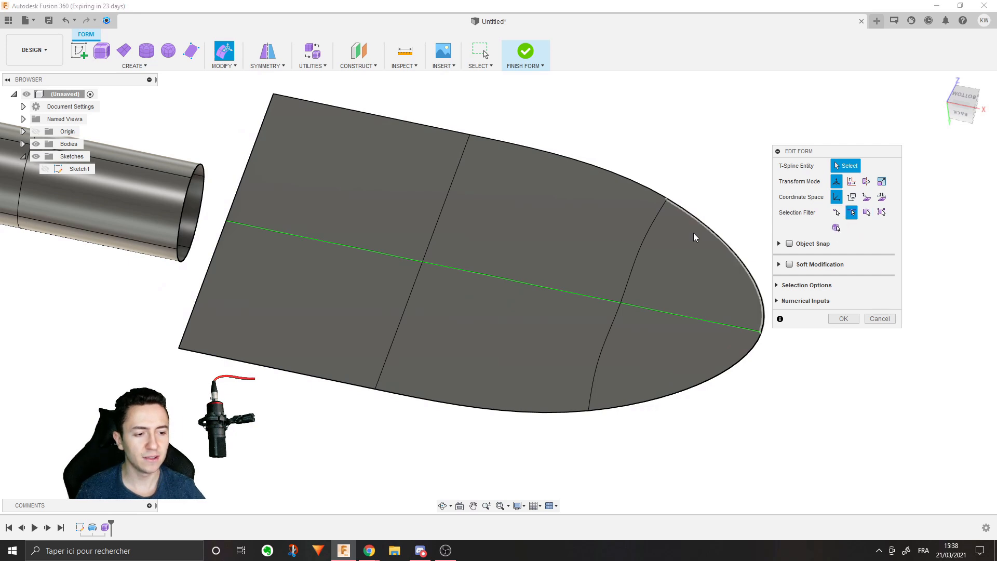
{"action": "double_click", "coordinate": [706, 227]}
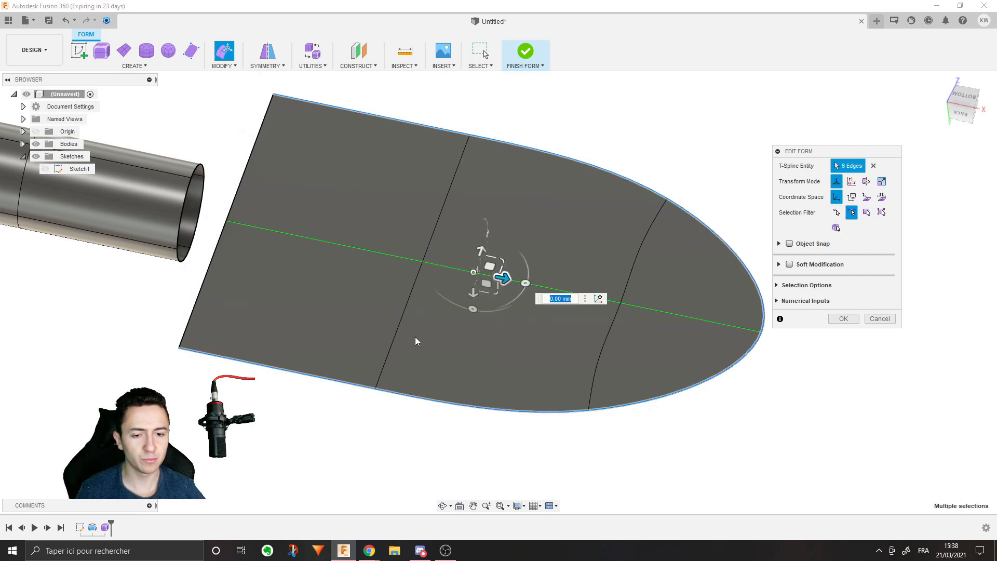
{"action": "left_click_drag", "start_coordinate": [474, 295], "coordinate": [476, 200]}
{"action": "middle_click_drag", "start_coordinate": [412, 352], "coordinate": [479, 380]}
{"action": "left_click_drag", "start_coordinate": [513, 363], "coordinate": [477, 443]}
{"action": "middle_click_drag", "start_coordinate": [498, 434], "coordinate": [701, 436], "text": "shift"}
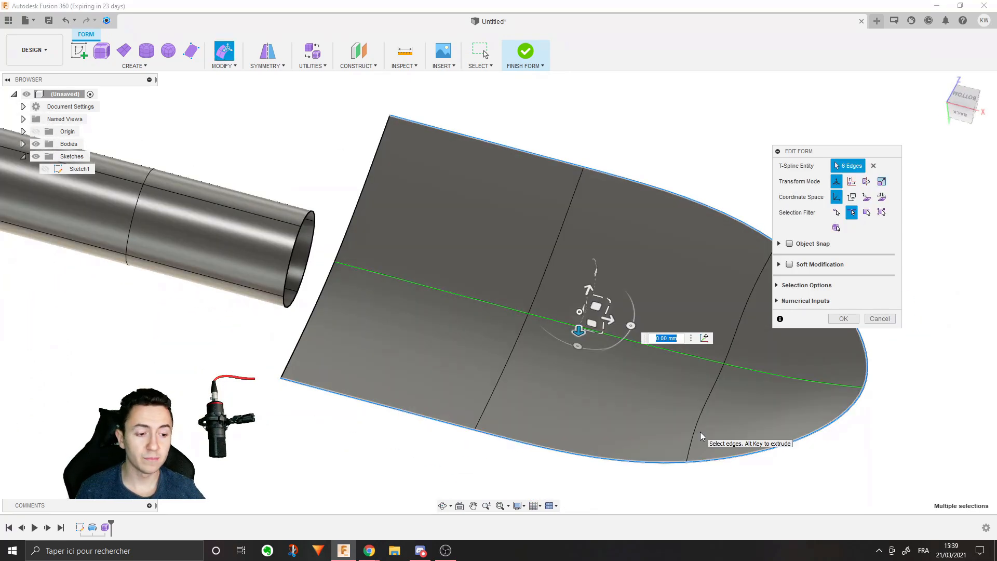
{"action": "middle_click_drag", "start_coordinate": [582, 439], "coordinate": [593, 389], "text": "shift"}
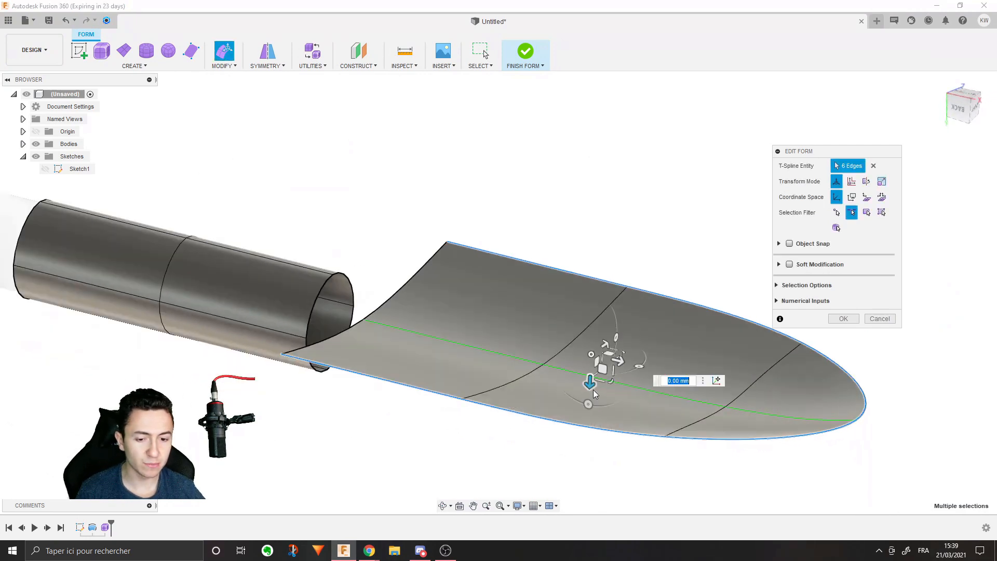
{"action": "scroll", "coordinate": [593, 389], "scroll_direction": "down", "scroll_amount": 4}
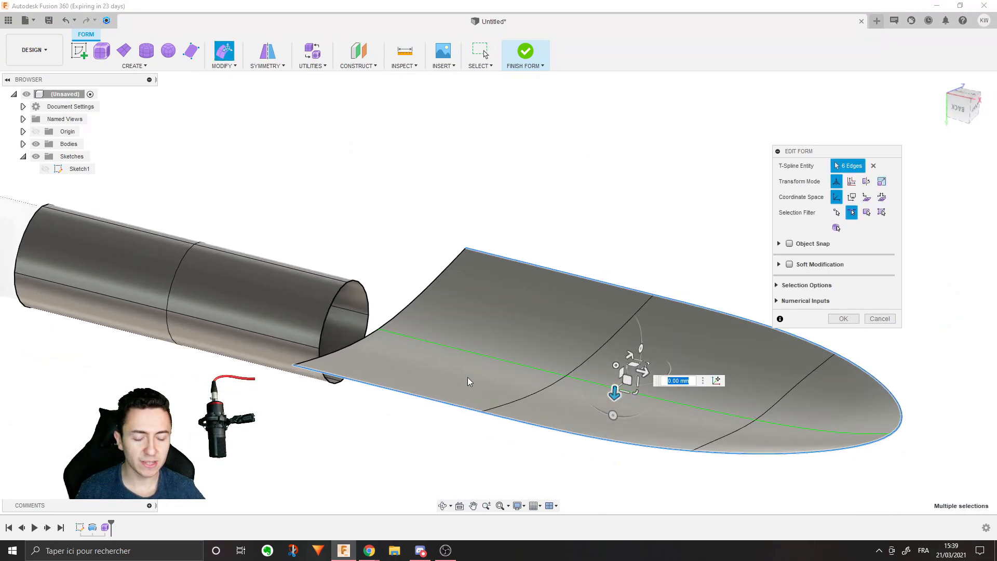
{"action": "middle_click_drag", "start_coordinate": [436, 455], "coordinate": [413, 478], "text": "shift"}
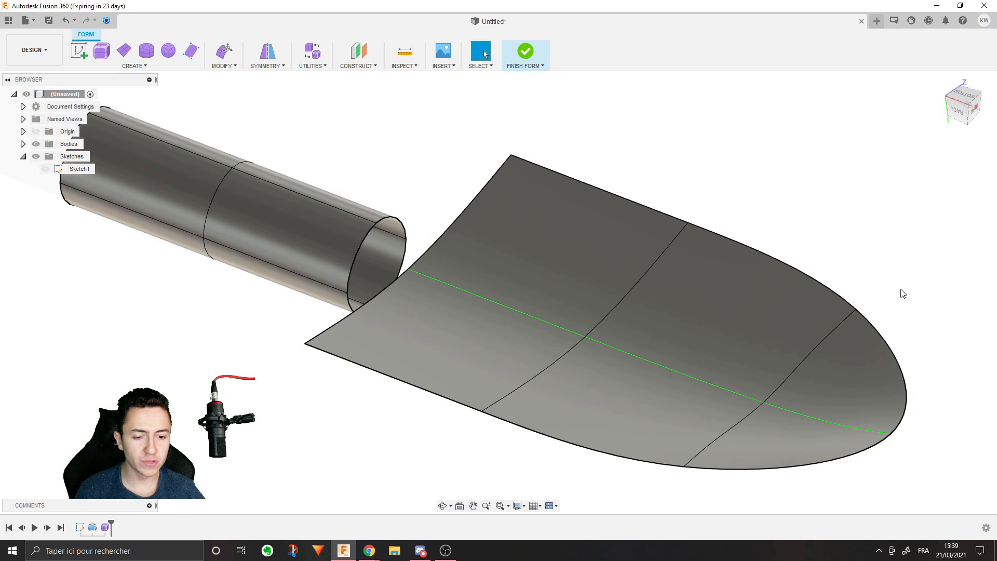
Step: Examine the curved blade and the gap to the socket, and compare them with the shovel reference photo in the browser
{"action": "middle_click_drag", "start_coordinate": [901, 290], "coordinate": [859, 306], "text": "shift"}
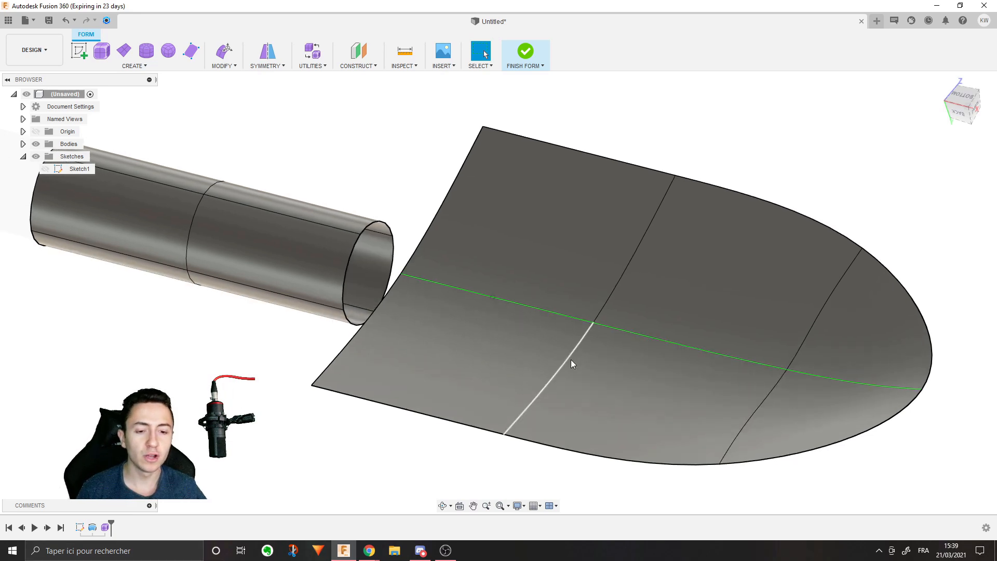
{"action": "middle_click_drag", "start_coordinate": [547, 351], "coordinate": [544, 359], "text": "shift"}
{"action": "scroll", "coordinate": [541, 353], "scroll_direction": "up", "scroll_amount": 1}
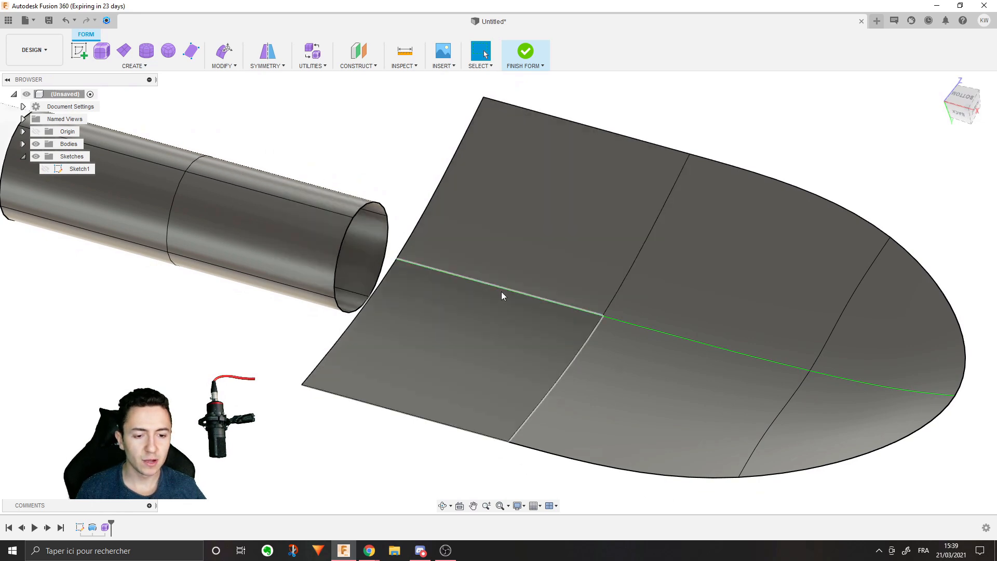
{"action": "left_click", "coordinate": [344, 243]}
{"action": "middle_click_drag", "start_coordinate": [344, 239], "coordinate": [366, 232], "text": "shift"}
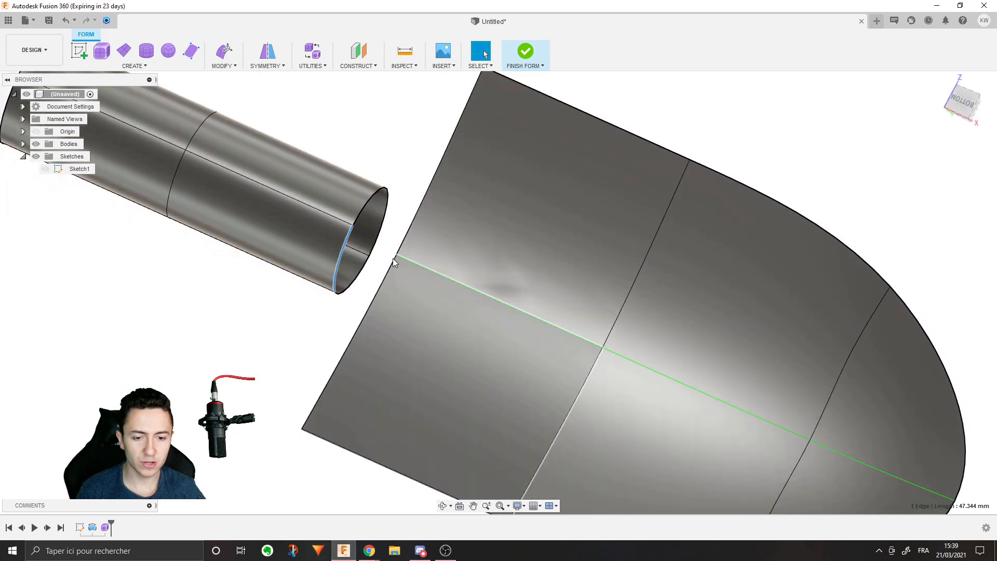
{"action": "left_click", "coordinate": [343, 555]}
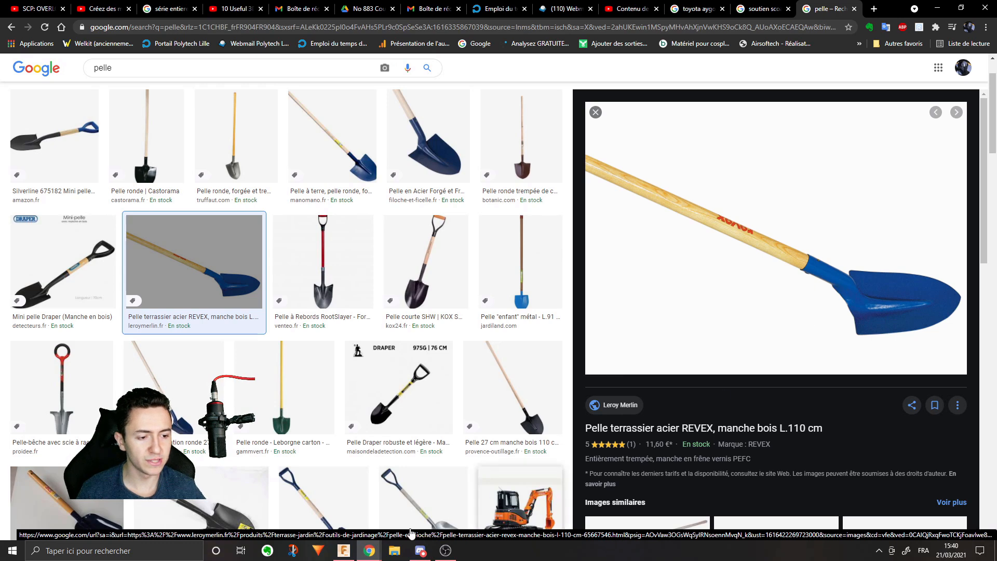
{"action": "left_click", "coordinate": [343, 550]}
Step: Start an Insert Edge from the blade's two centreline edges nearest the socket, leaving out the tip edge
{"action": "middle_click_drag", "start_coordinate": [501, 300], "coordinate": [499, 311], "text": "shift"}
{"action": "left_click", "coordinate": [231, 66]}
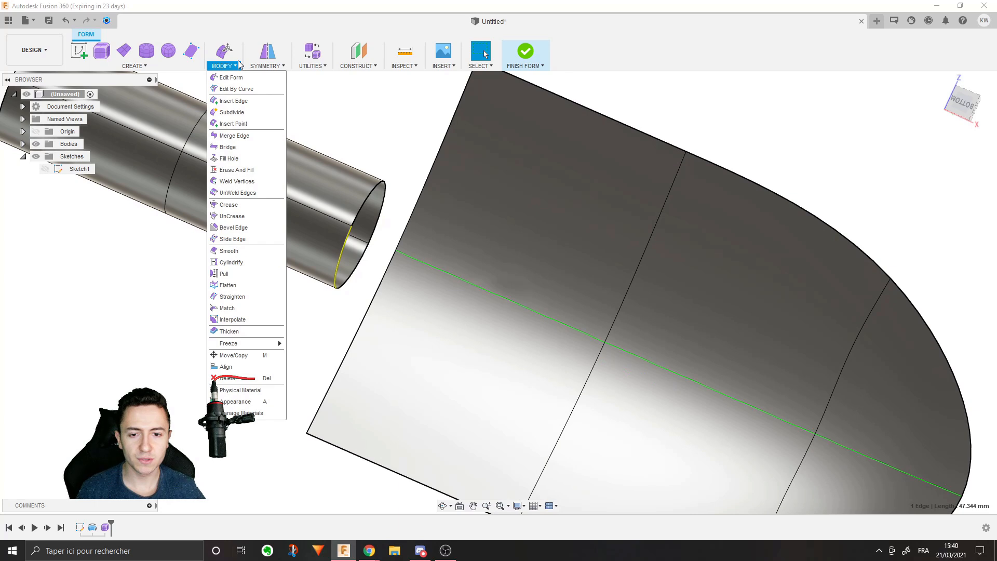
{"action": "left_click", "coordinate": [241, 102]}
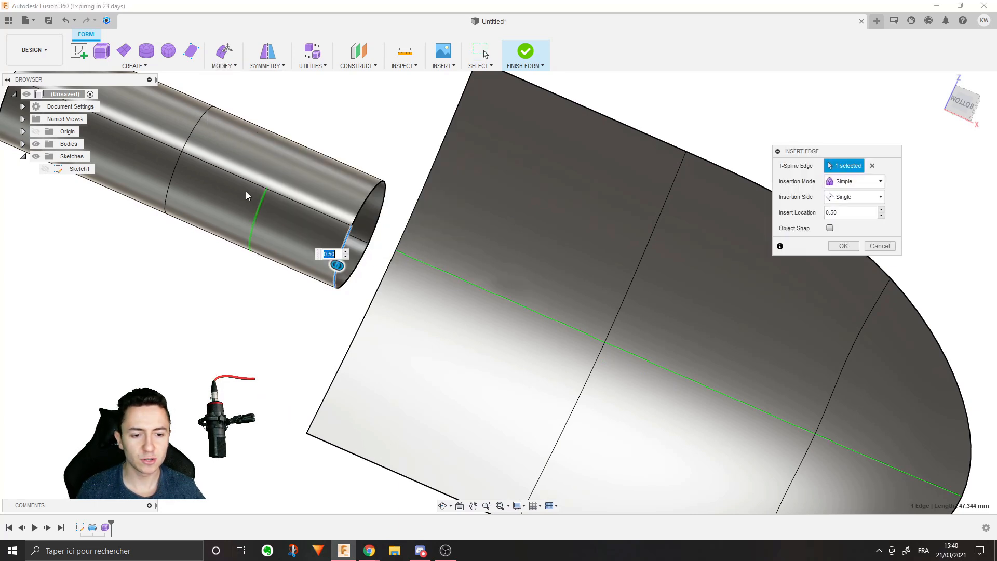
{"action": "left_click", "coordinate": [872, 166]}
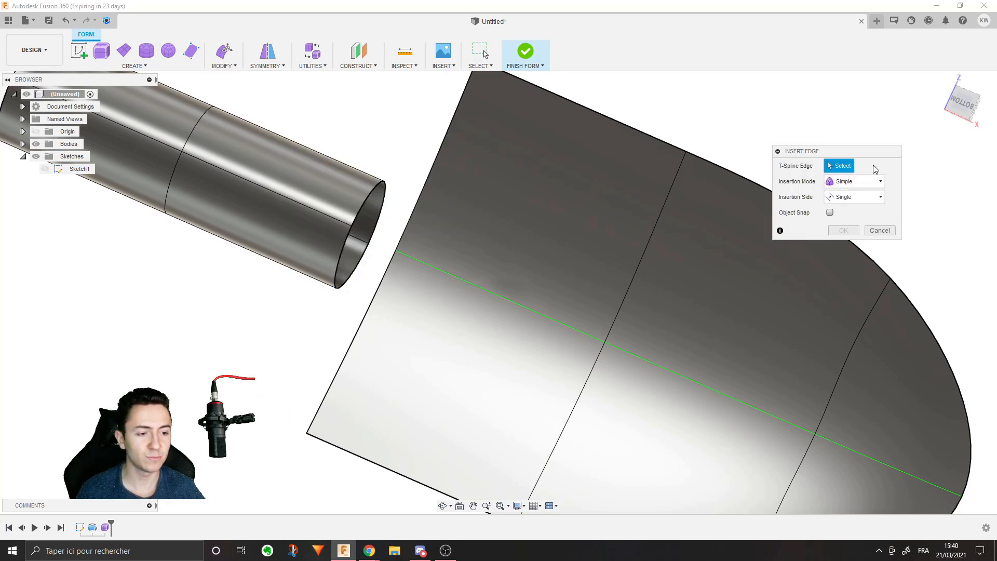
{"action": "left_click", "coordinate": [469, 287]}
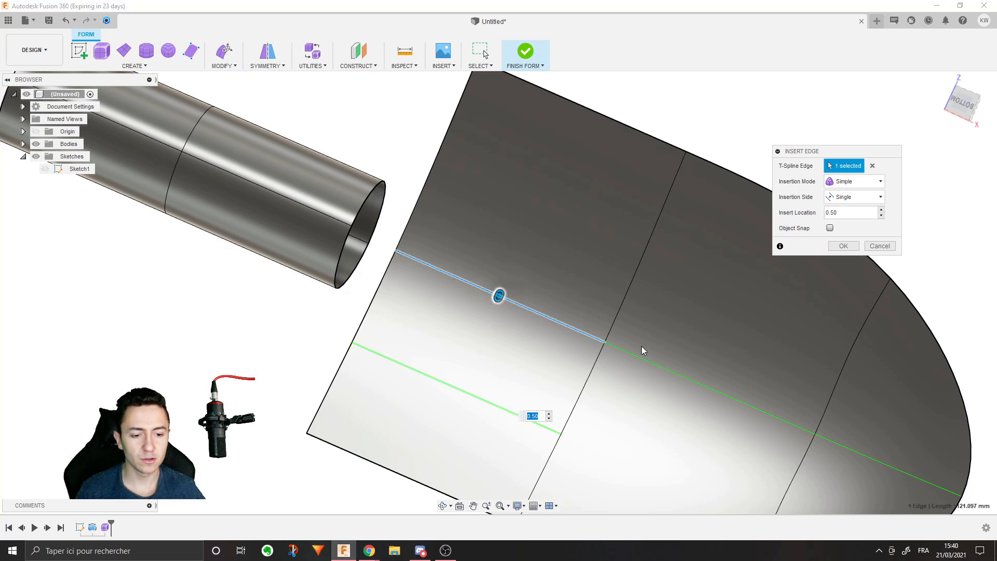
{"action": "left_click", "coordinate": [643, 360]}
{"action": "left_click", "coordinate": [847, 448]}
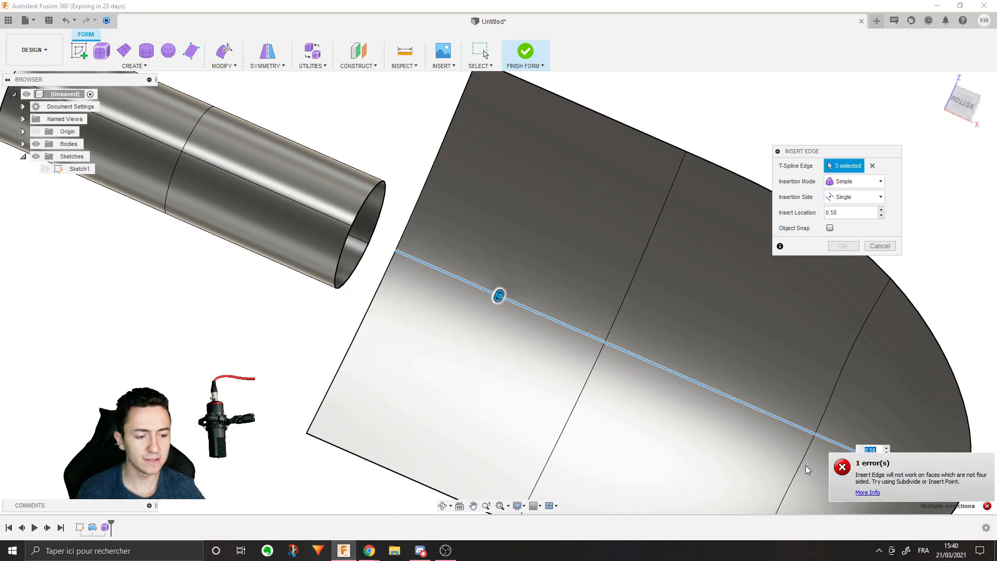
{"action": "middle_click_drag", "start_coordinate": [813, 464], "coordinate": [790, 403]}
{"action": "left_click", "coordinate": [833, 393]}
Step: Insert the edges alongside the blade's centreline in Simple mode at an insert location of 0.25
{"action": "left_click_drag", "start_coordinate": [476, 227], "coordinate": [525, 187]}
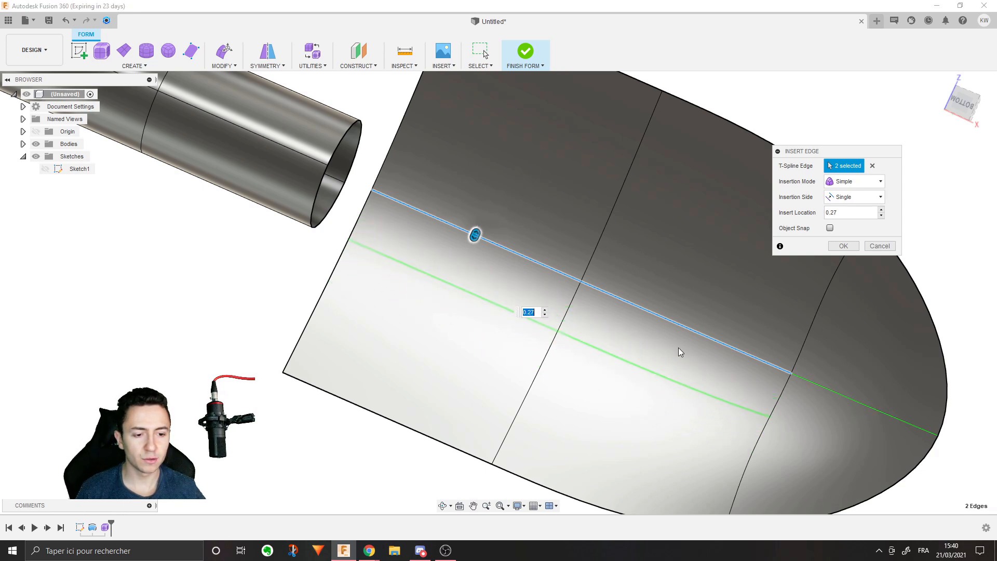
{"action": "left_click", "coordinate": [866, 182]}
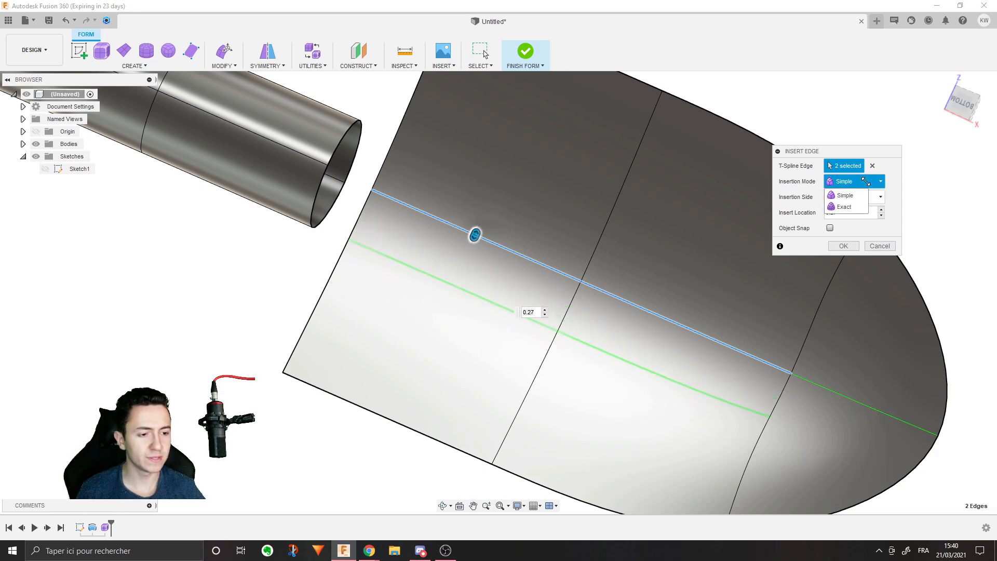
{"action": "left_click", "coordinate": [845, 195]}
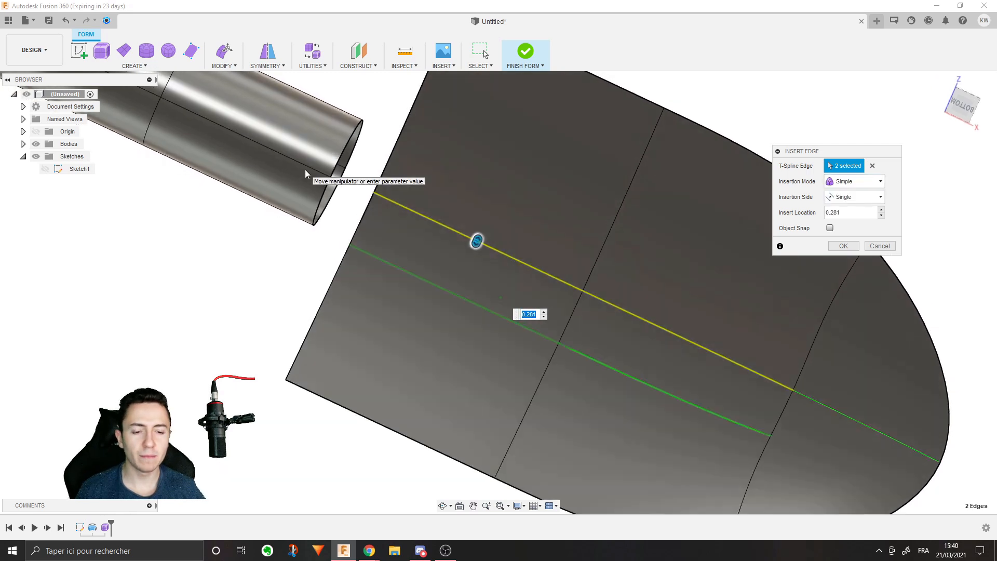
{"action": "middle_click_drag", "start_coordinate": [305, 170], "coordinate": [519, 216], "text": "shift"}
{"action": "middle_click_drag", "start_coordinate": [490, 308], "coordinate": [498, 254], "text": "shift"}
{"action": "left_click_drag", "start_coordinate": [499, 256], "coordinate": [468, 248]}
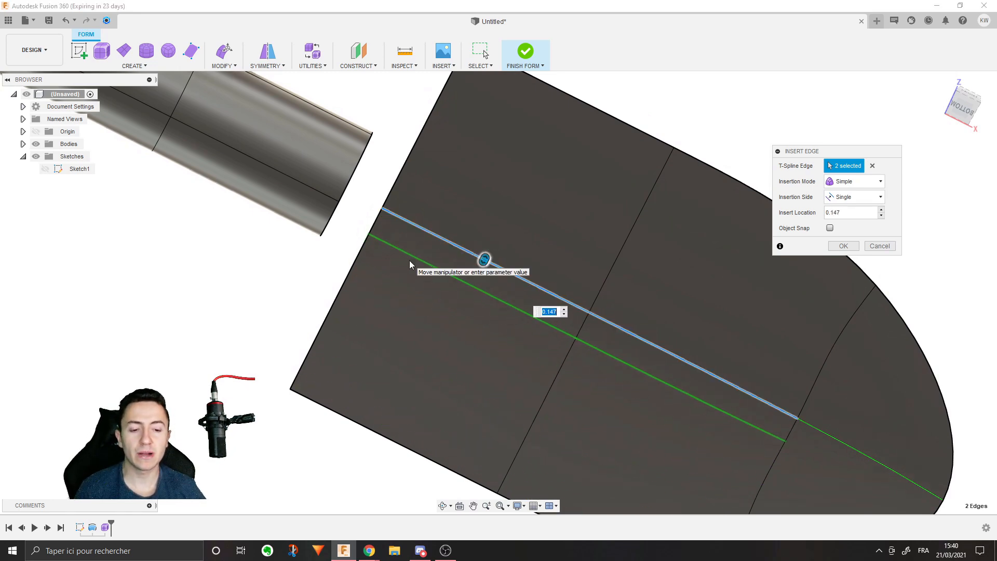
{"action": "middle_click_drag", "start_coordinate": [409, 281], "coordinate": [284, 273], "text": "shift"}
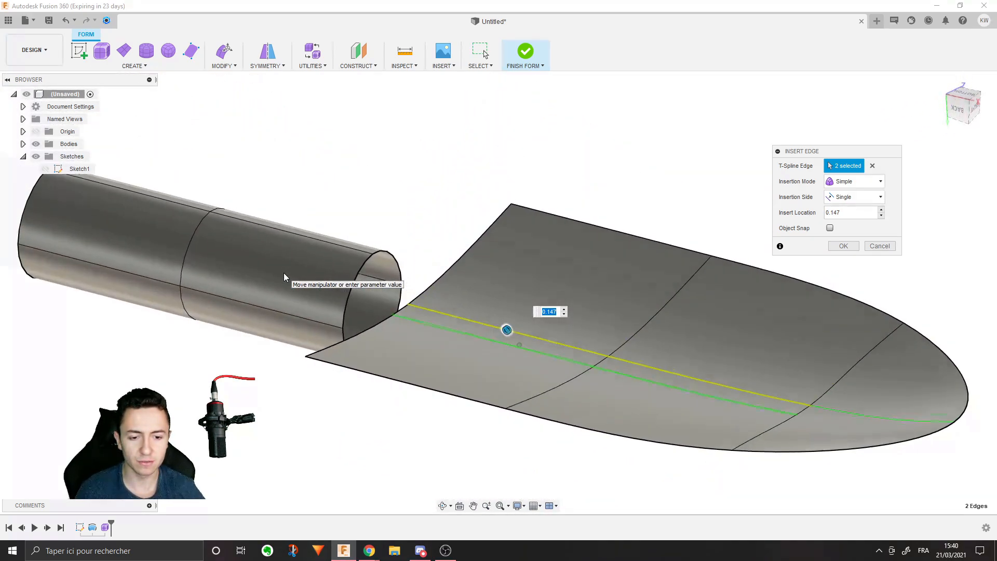
{"action": "double_click", "coordinate": [851, 213]}
{"action": "type", "text": "0.25"}
{"action": "key", "text": "Return"}
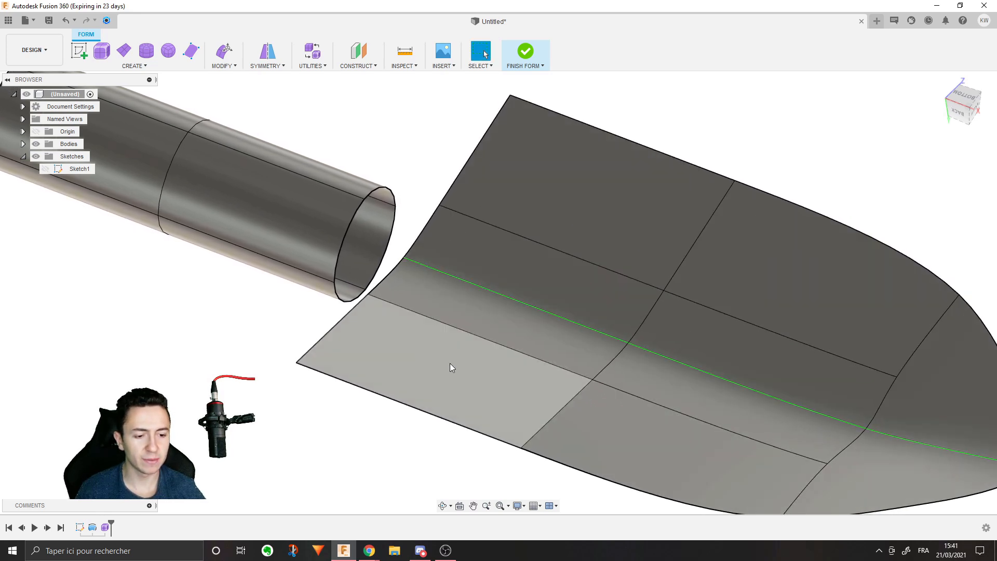
Step: Try to bridge one socket end edge to the blade end edge beside the centreline with 2 faces, and undo it
{"action": "mouse_move", "coordinate": [259, 250]}
{"action": "middle_mouse_down"}
{"action": "mouse_move", "coordinate": [344, 279]}
{"action": "mouse_move", "coordinate": [393, 276]}
{"action": "middle_mouse_up"}
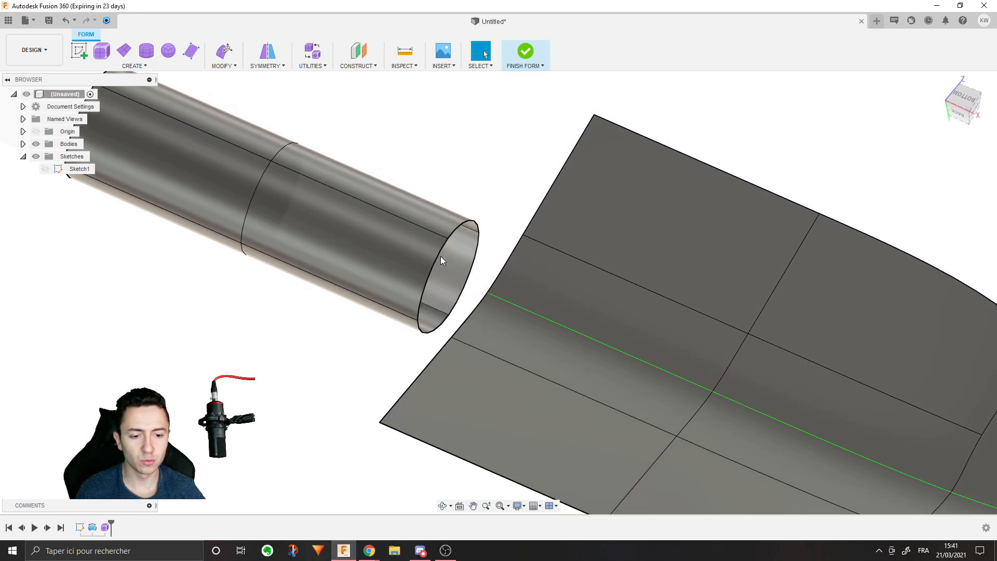
{"action": "middle_click_drag", "start_coordinate": [492, 223], "coordinate": [416, 144], "text": "shift"}
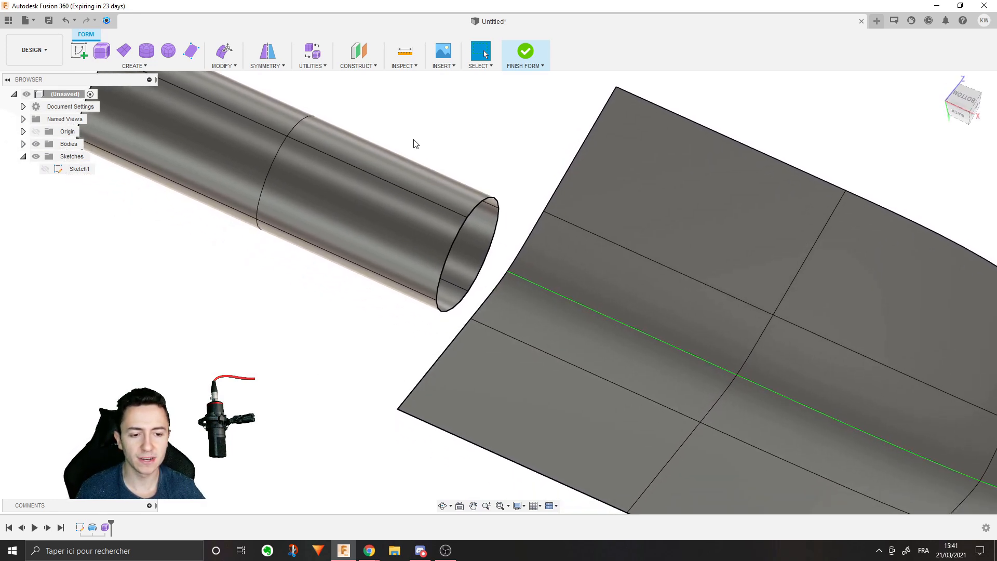
{"action": "left_click", "coordinate": [224, 61]}
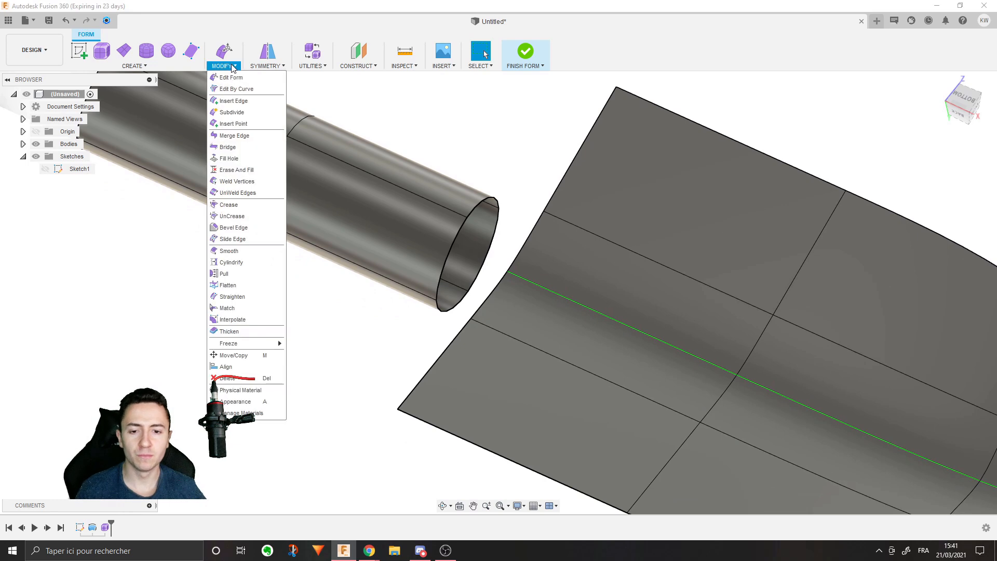
{"action": "left_click", "coordinate": [228, 147]}
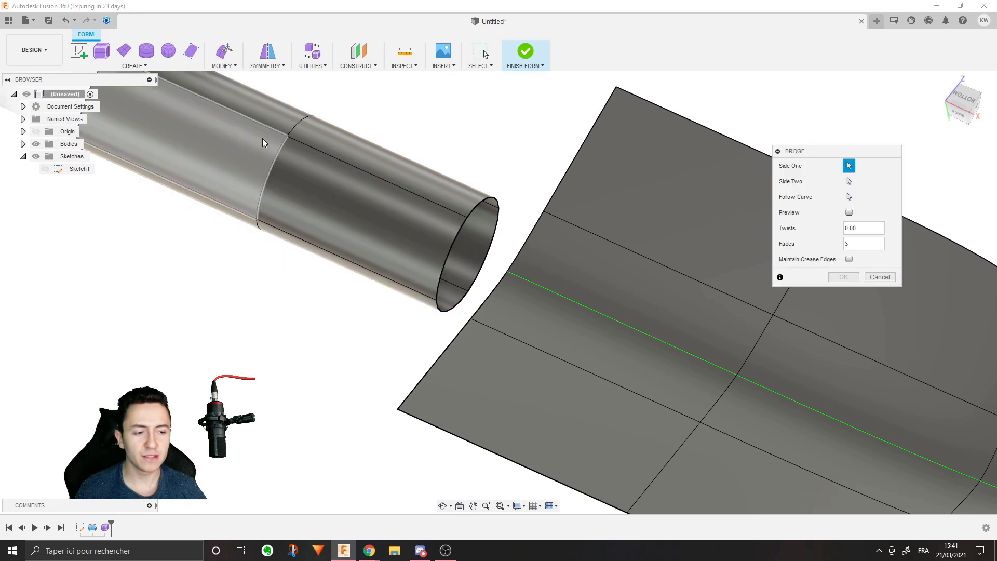
{"action": "left_click", "coordinate": [460, 234]}
{"action": "left_click", "coordinate": [850, 182]}
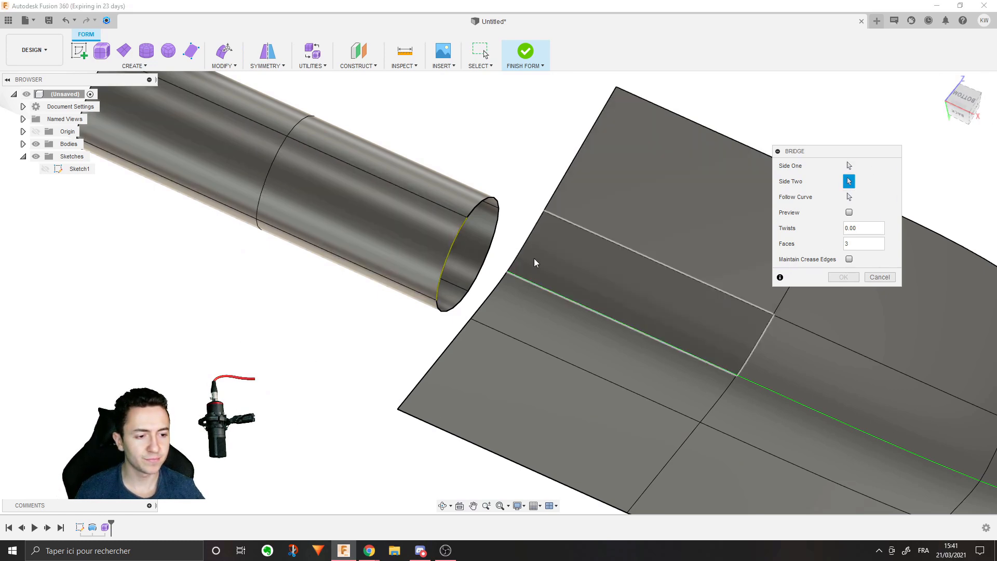
{"action": "left_click", "coordinate": [503, 281]}
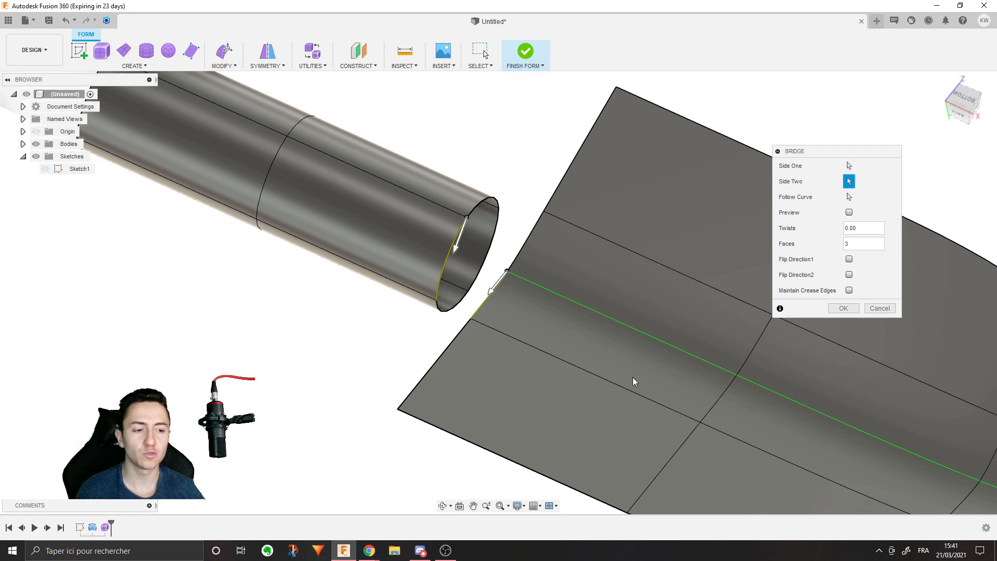
{"action": "middle_click_drag", "start_coordinate": [545, 377], "coordinate": [531, 370], "text": "shift"}
{"action": "left_click", "coordinate": [848, 210]}
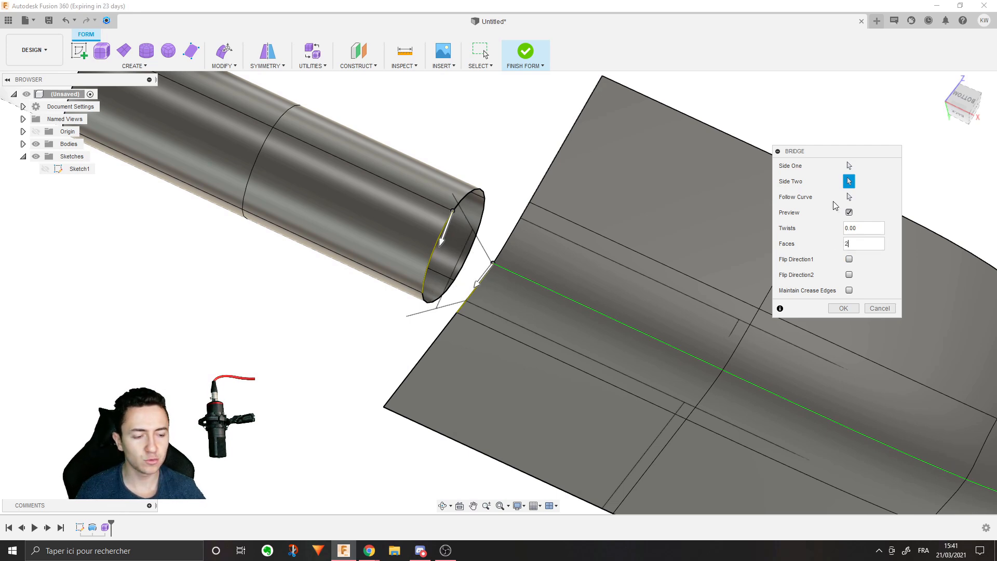
{"action": "left_click", "coordinate": [843, 308]}
{"action": "middle_click_drag", "start_coordinate": [571, 270], "coordinate": [341, 325], "text": "shift"}
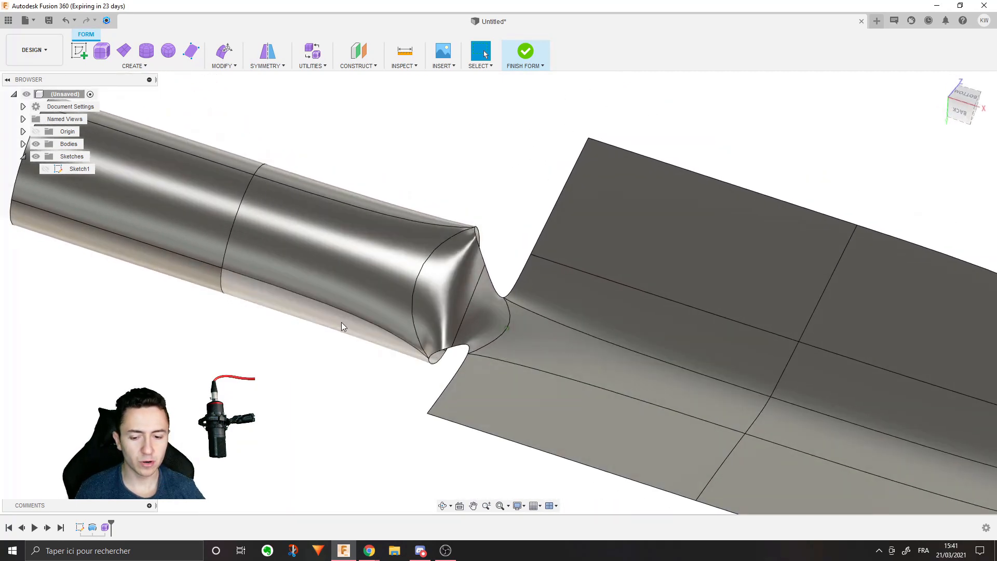
{"action": "key", "text": "ctrl+z"}
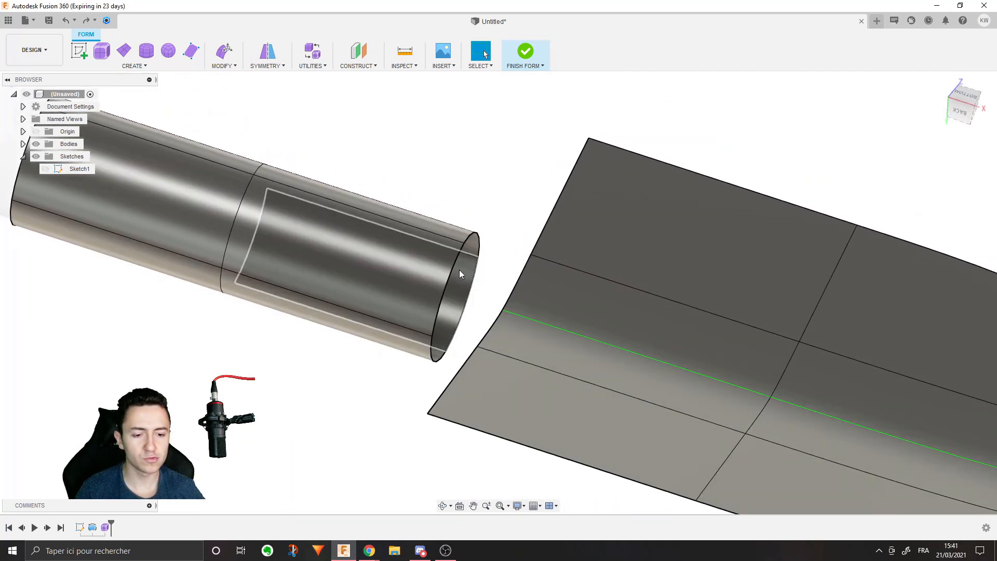
Step: Bridge the blade's end edge beside the centreline to the facing socket end edge with 2 faces, and review the resulting warning
{"action": "left_click", "coordinate": [222, 65]}
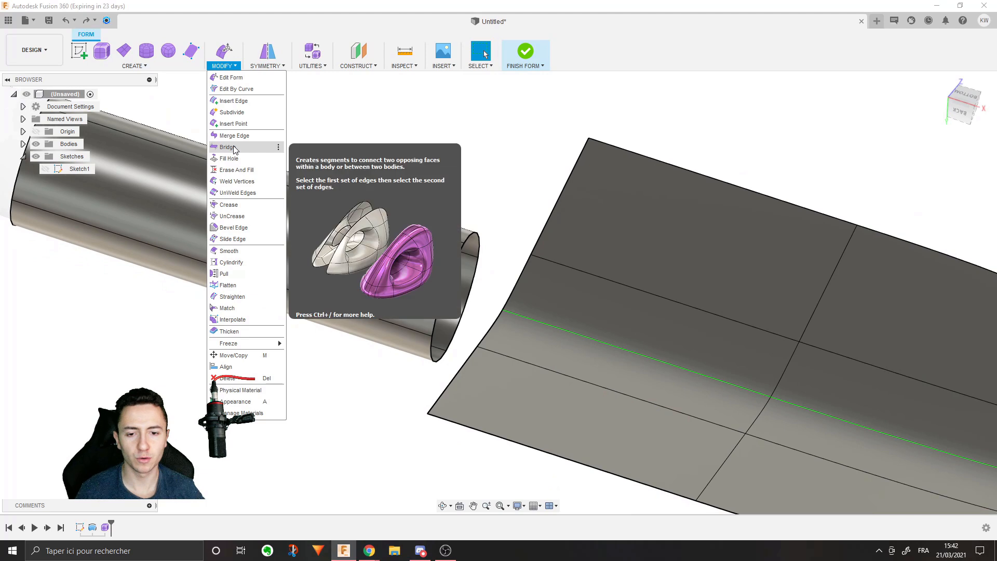
{"action": "left_click", "coordinate": [229, 147]}
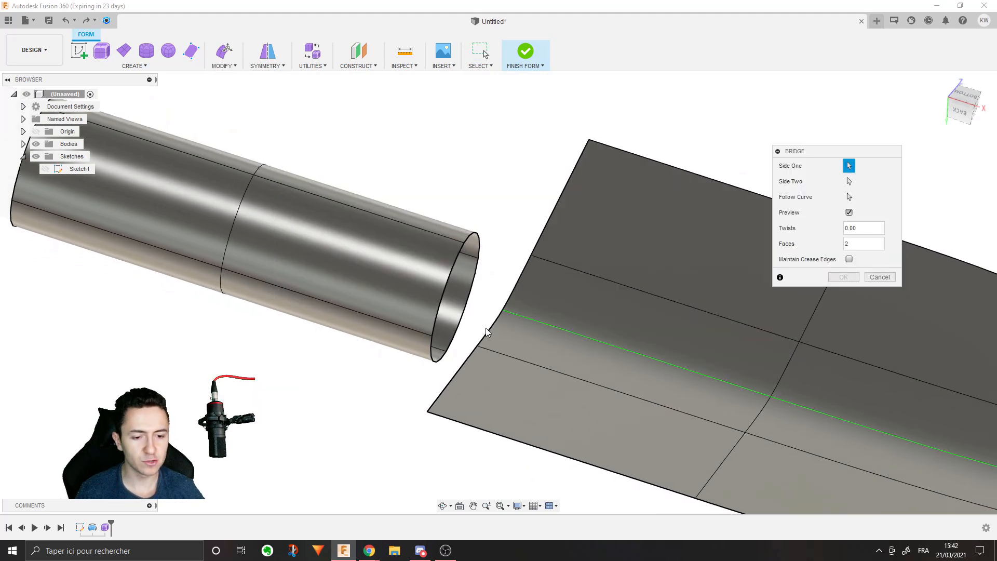
{"action": "left_click", "coordinate": [523, 266]}
{"action": "left_click", "coordinate": [452, 256]}
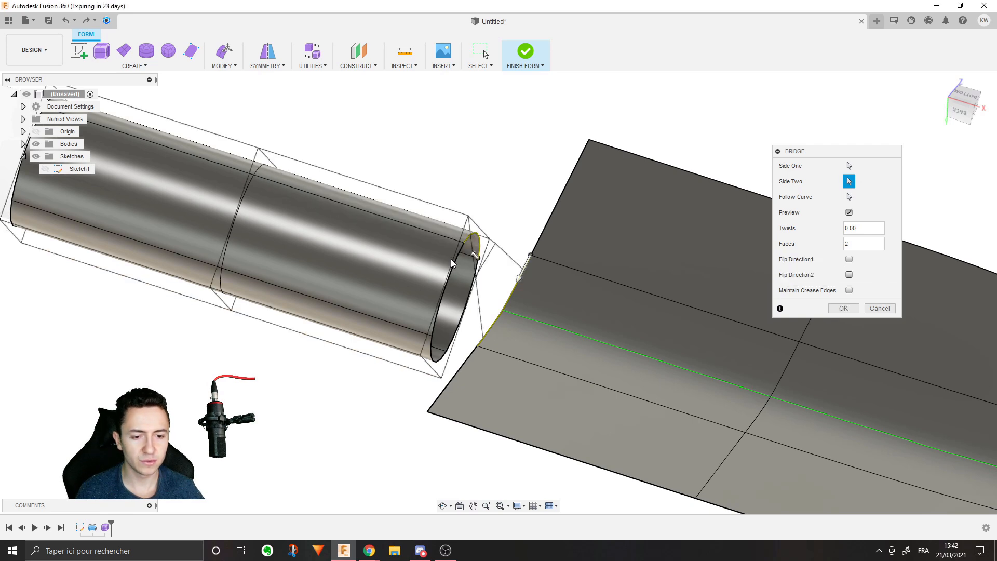
{"action": "left_click", "coordinate": [843, 308]}
{"action": "scroll", "coordinate": [508, 257], "scroll_direction": "down", "scroll_amount": 5}
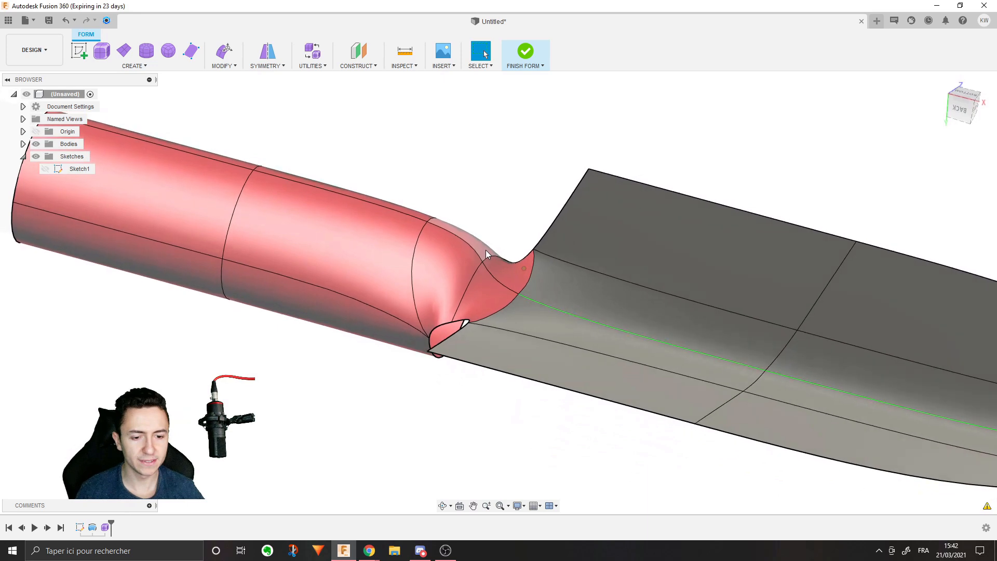
{"action": "middle_click_drag", "start_coordinate": [461, 288], "coordinate": [465, 276], "text": "shift"}
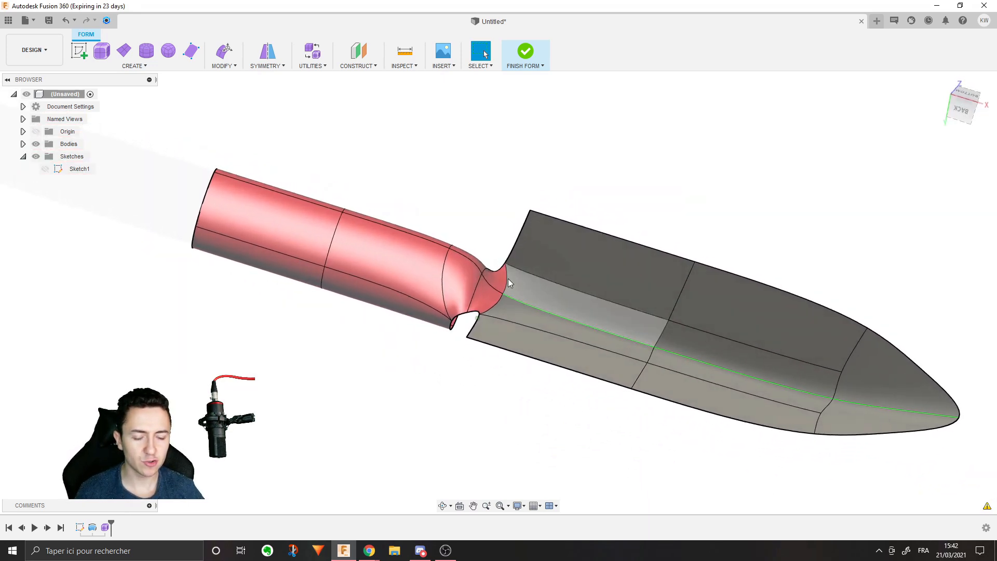
{"action": "left_click", "coordinate": [984, 504]}
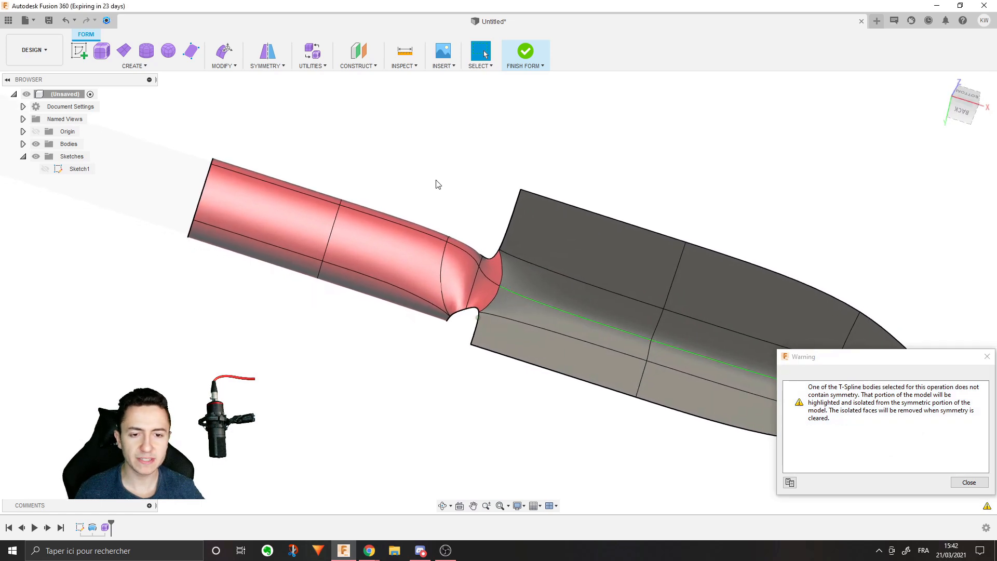
{"action": "left_click", "coordinate": [969, 482]}
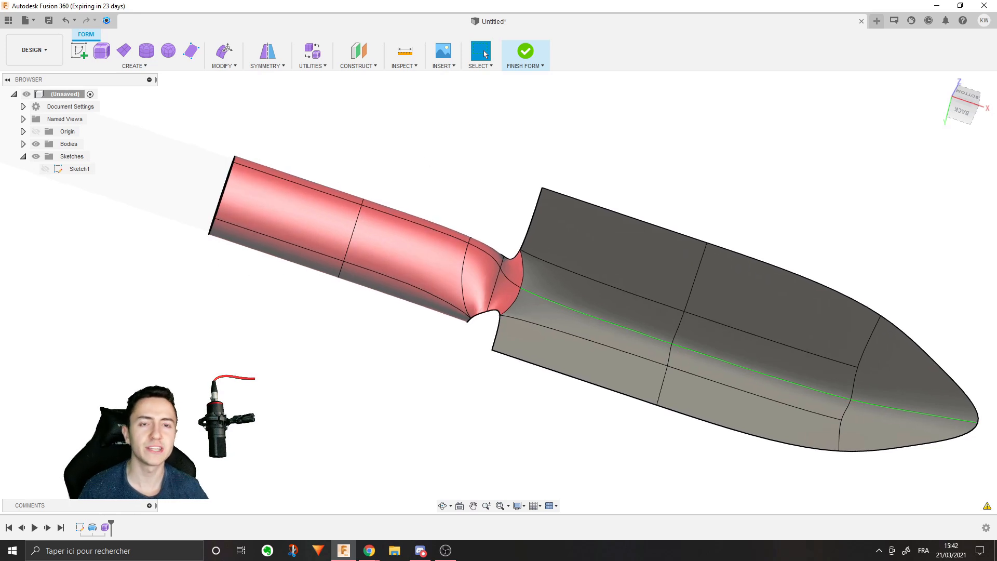
Step: Clear the symmetry from the joined socket and blade body
{"action": "left_click", "coordinate": [266, 61]}
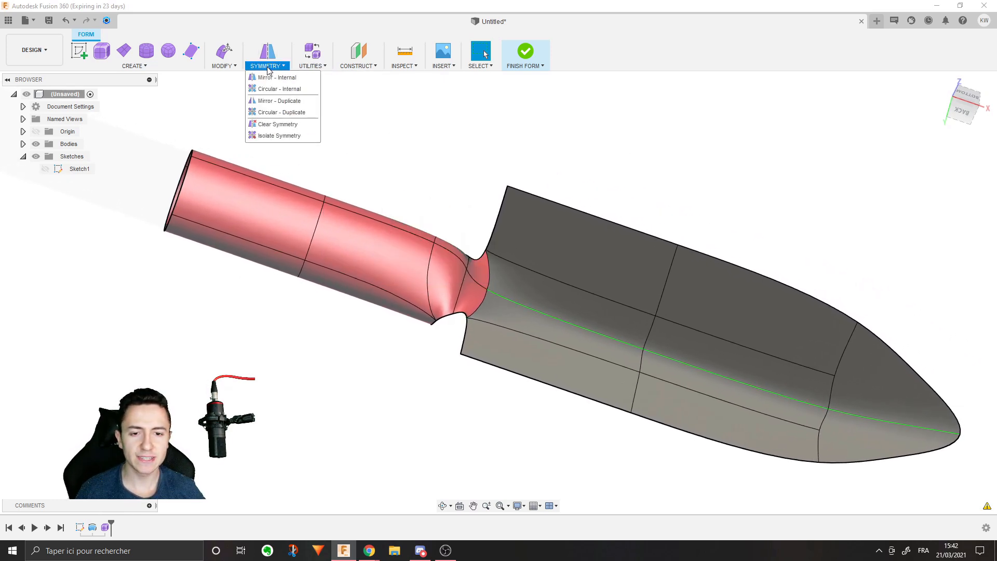
{"action": "left_click", "coordinate": [266, 128]}
{"action": "left_click", "coordinate": [575, 276]}
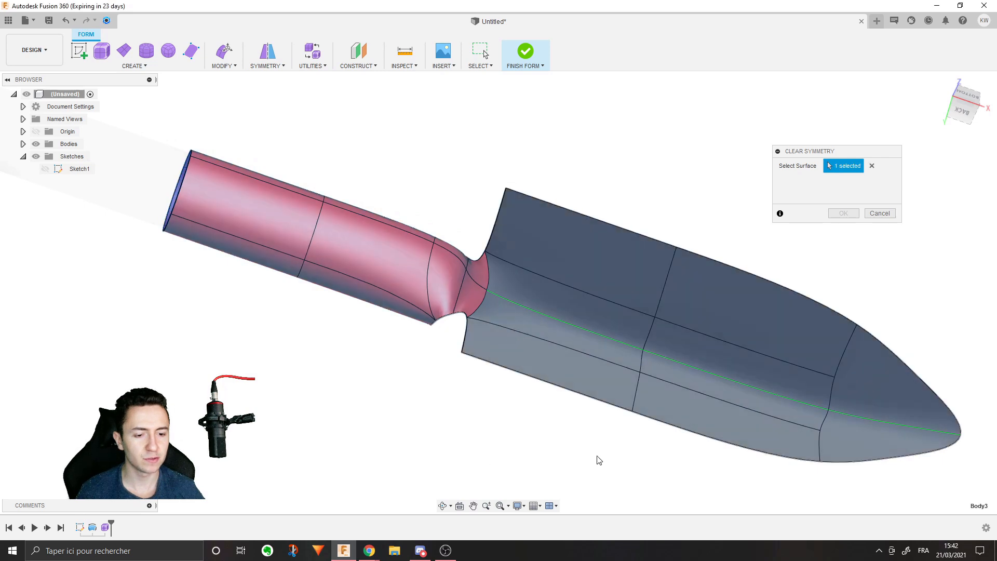
{"action": "left_click", "coordinate": [842, 214]}
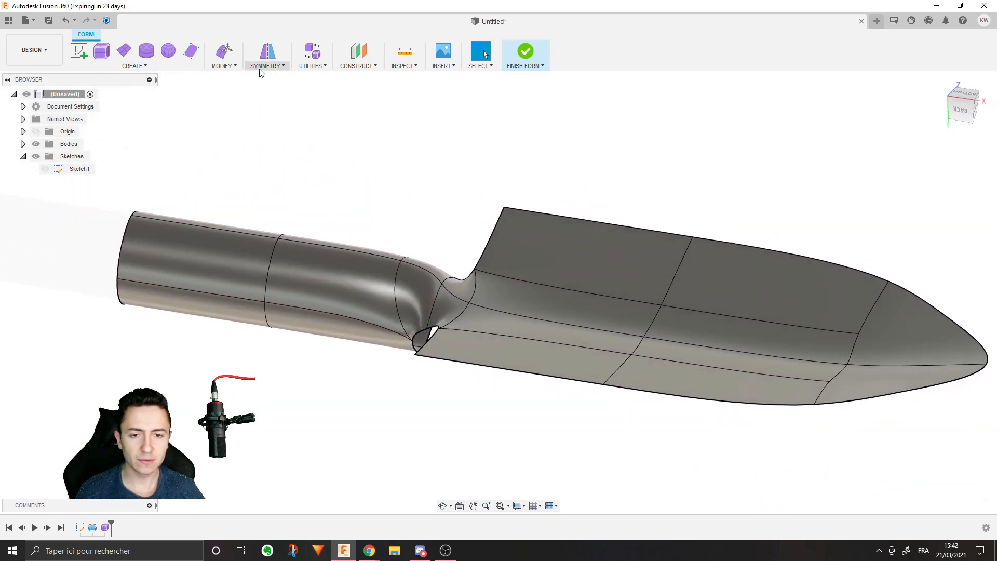
Step: Apply an internal mirror symmetry to the body using the two opposite outer blade faces nearest the socket
{"action": "left_click", "coordinate": [263, 68]}
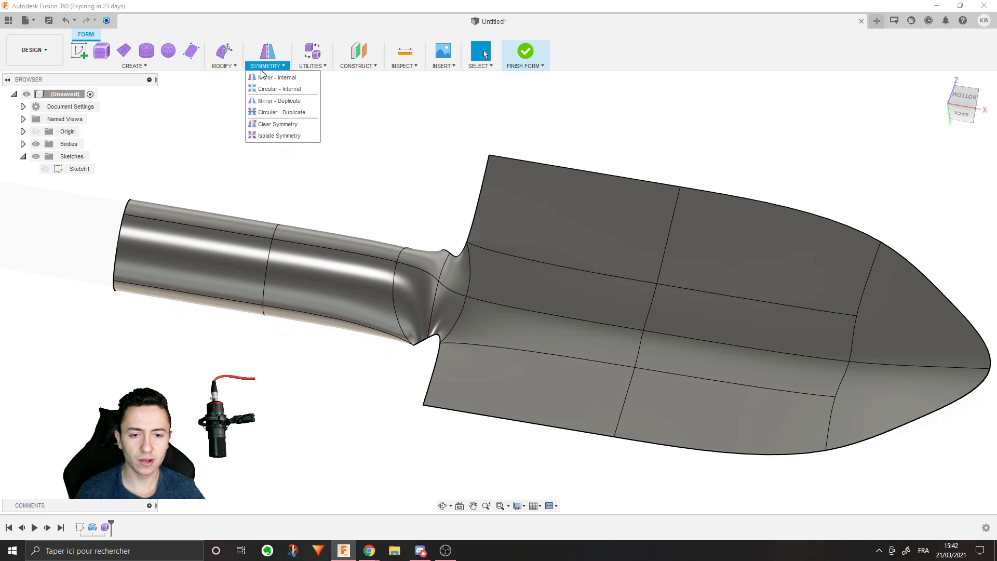
{"action": "left_click", "coordinate": [298, 66]}
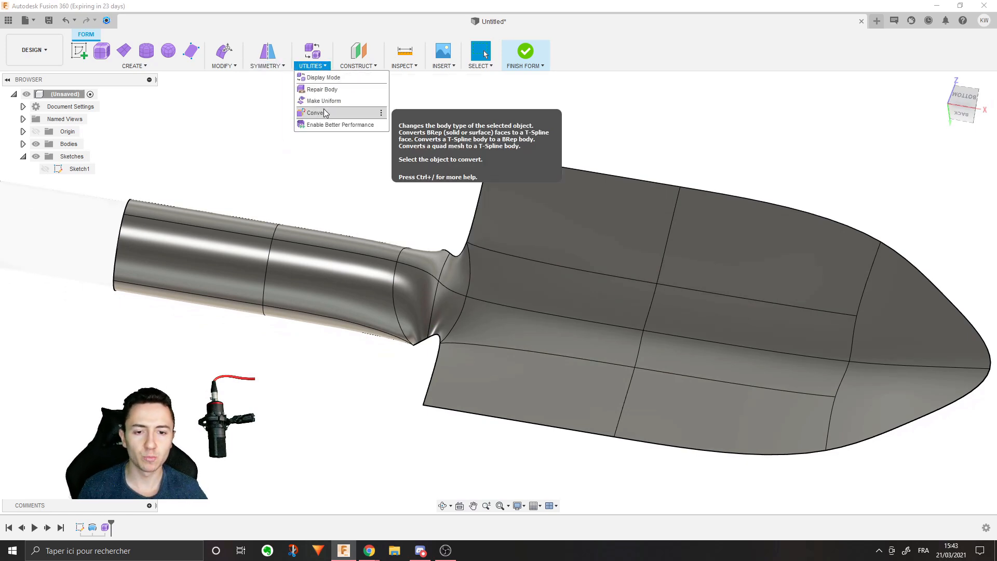
{"action": "left_click", "coordinate": [273, 66]}
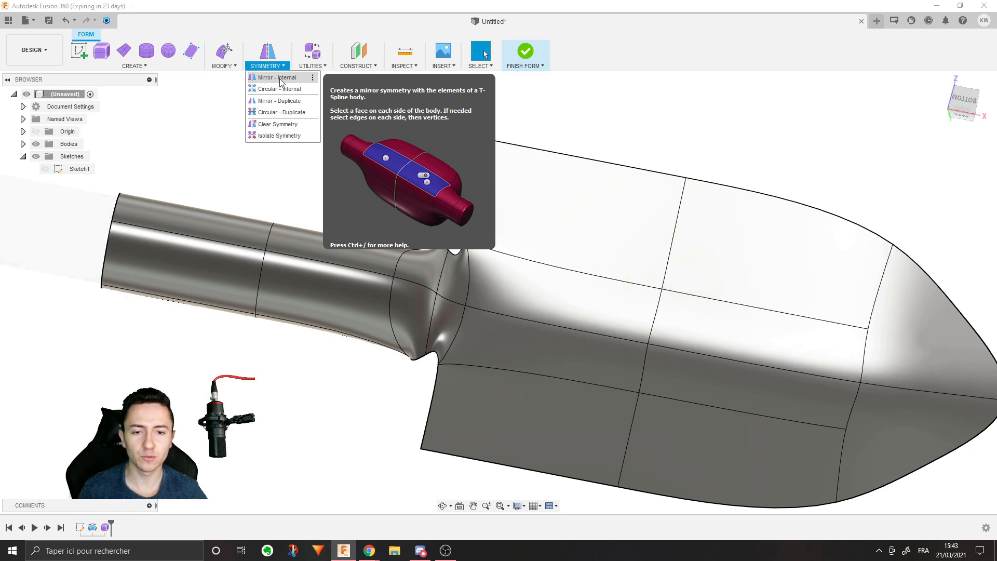
{"action": "left_click", "coordinate": [278, 78]}
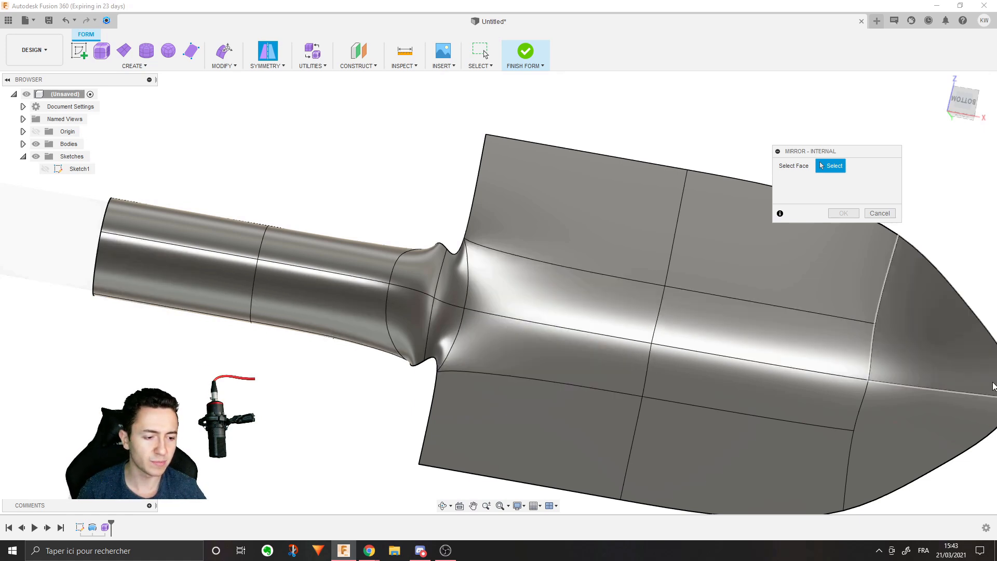
{"action": "left_click", "coordinate": [495, 354]}
{"action": "left_click", "coordinate": [541, 282]}
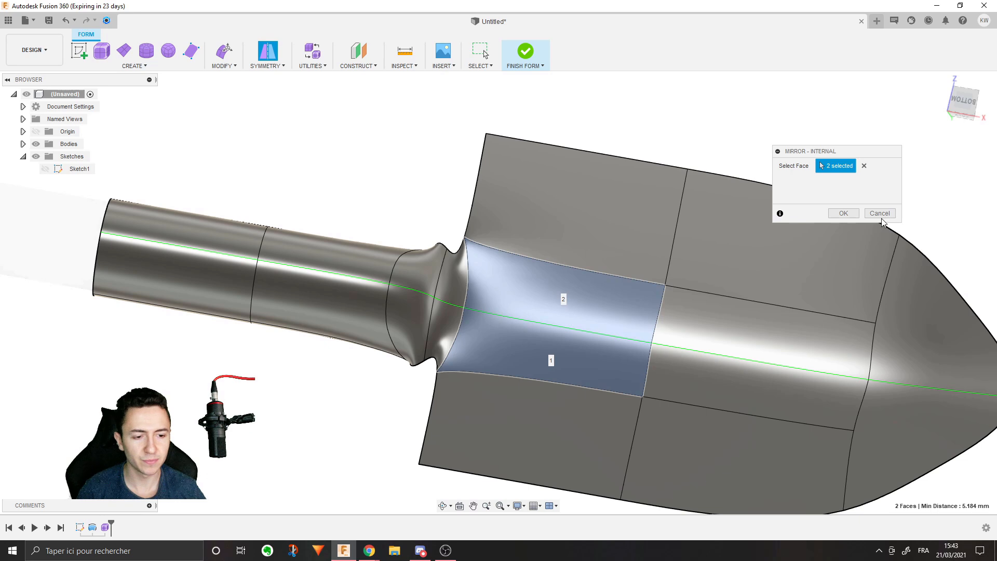
{"action": "left_click", "coordinate": [864, 166]}
{"action": "left_click", "coordinate": [461, 409]}
{"action": "left_click", "coordinate": [593, 182]}
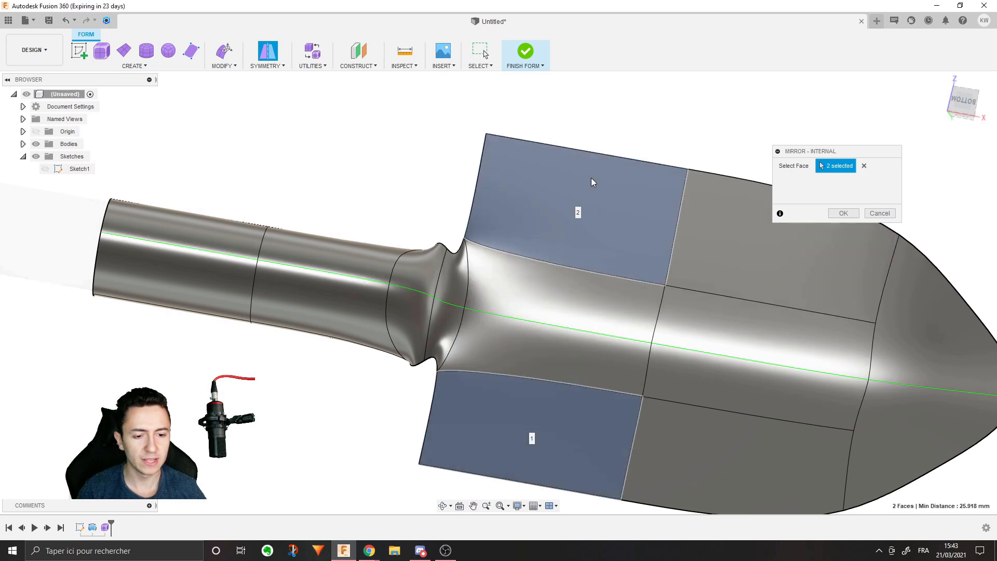
{"action": "left_click", "coordinate": [844, 212]}
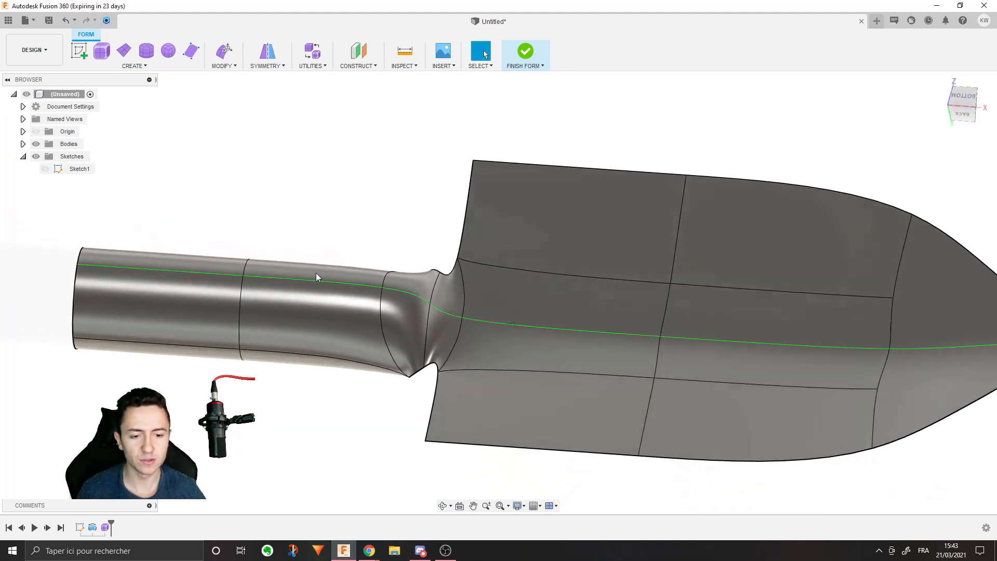
Step: Delete the two bridge faces that adjoin the blade on either side of the centreline
{"action": "middle_click_drag", "start_coordinate": [316, 276], "coordinate": [376, 260], "text": "shift"}
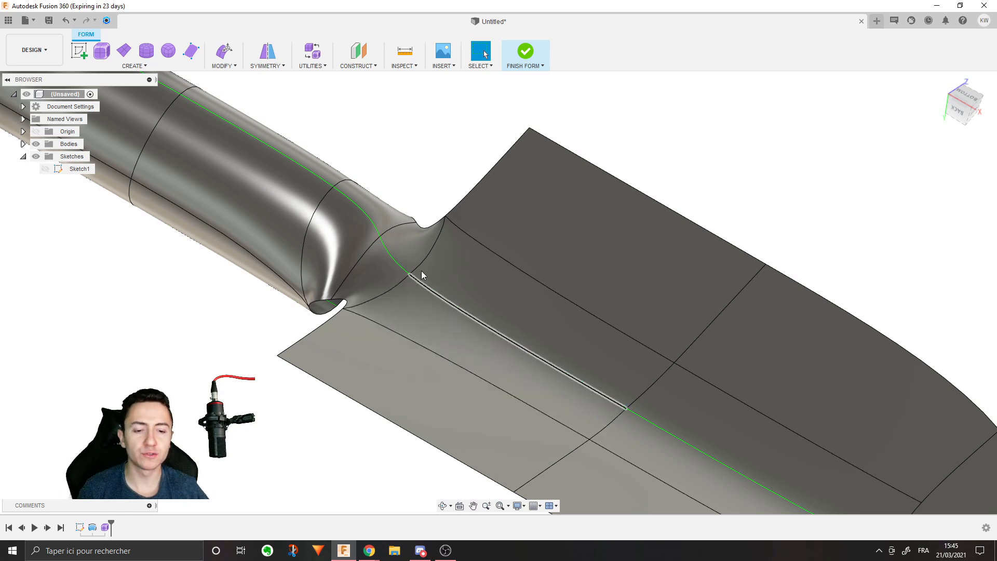
{"action": "middle_click_drag", "start_coordinate": [366, 295], "coordinate": [460, 290], "text": "shift"}
{"action": "middle_click_drag", "start_coordinate": [329, 331], "coordinate": [397, 320], "text": "shift"}
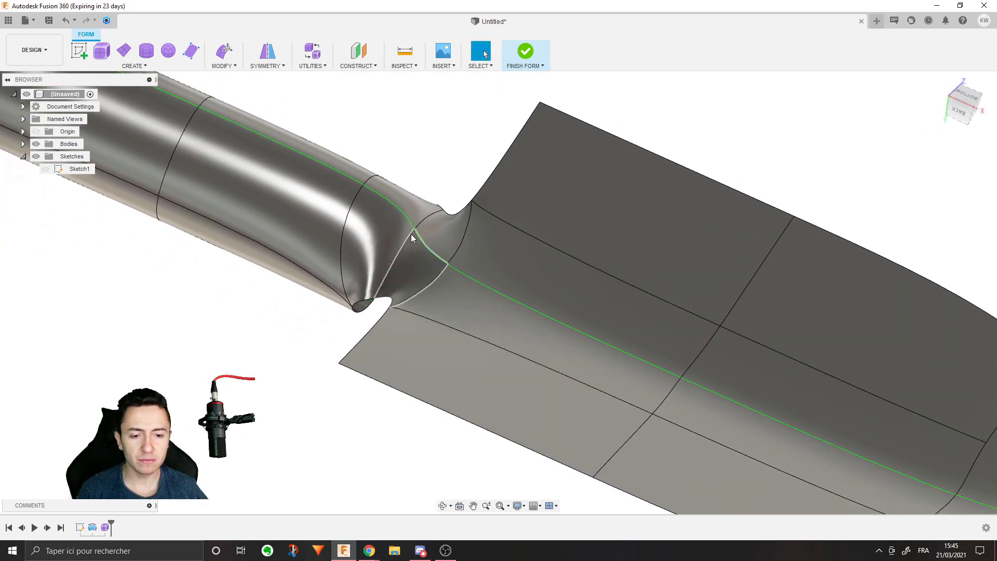
{"action": "left_click", "coordinate": [421, 257]}
{"action": "left_click", "coordinate": [456, 223]}
{"action": "left_click", "coordinate": [468, 149]}
{"action": "middle_click_drag", "start_coordinate": [468, 149], "coordinate": [487, 159], "text": "shift"}
{"action": "scroll", "coordinate": [425, 225], "scroll_direction": "down", "scroll_amount": 3}
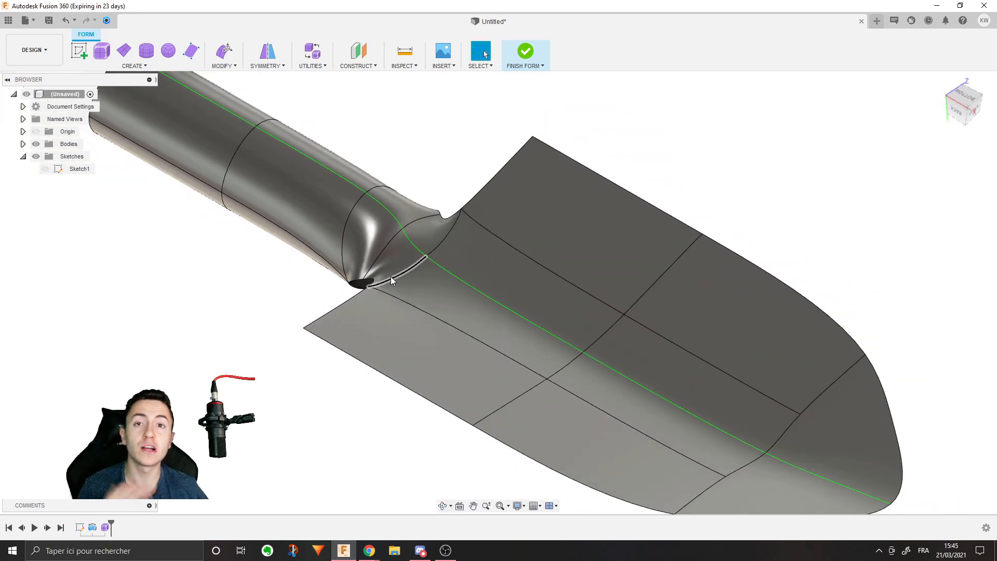
{"action": "scroll", "coordinate": [343, 235], "scroll_direction": "up", "scroll_amount": 3}
{"action": "left_click", "coordinate": [418, 266]}
{"action": "left_click", "coordinate": [472, 229], "text": "ctrl"}
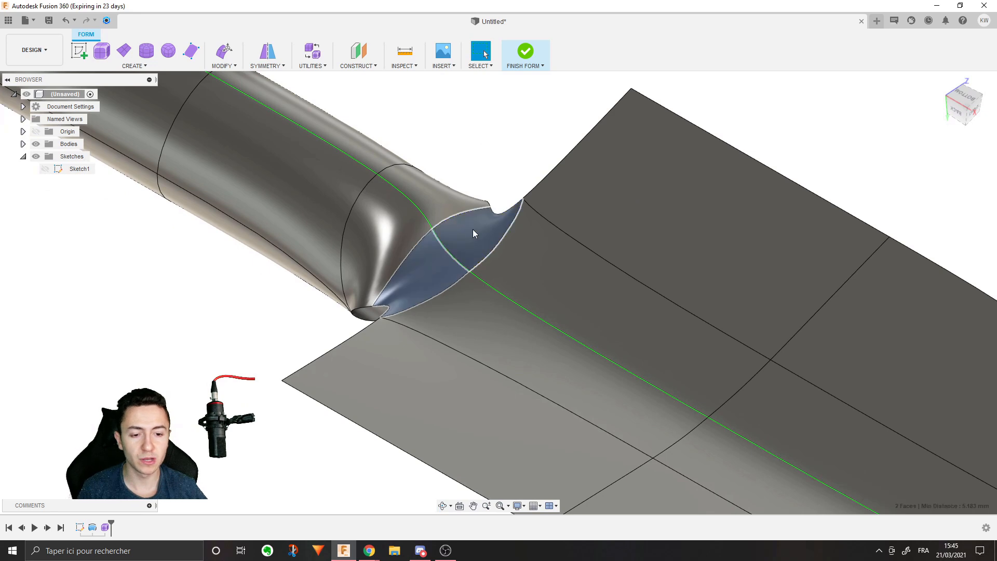
{"action": "right_click", "coordinate": [478, 216]}
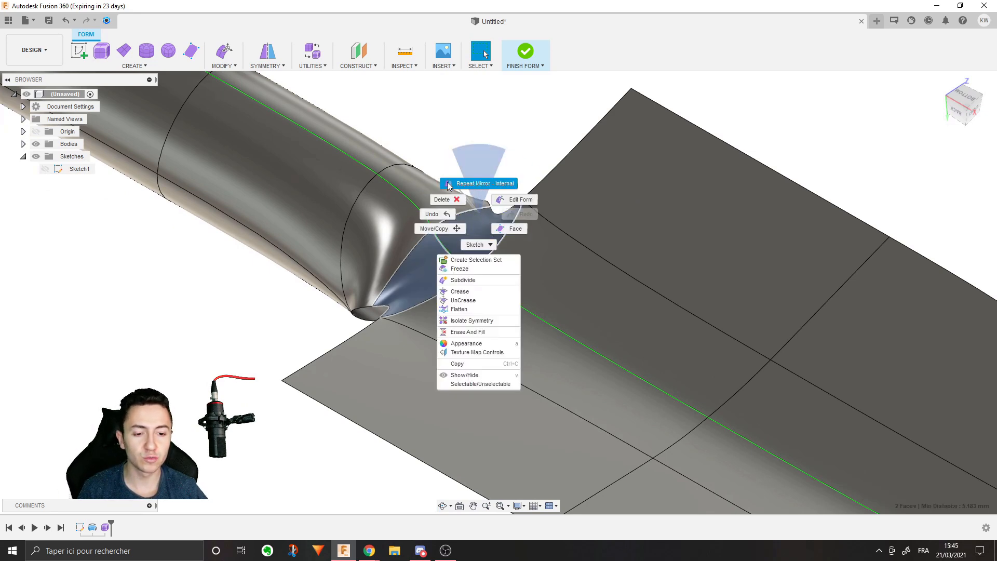
{"action": "left_click", "coordinate": [450, 199]}
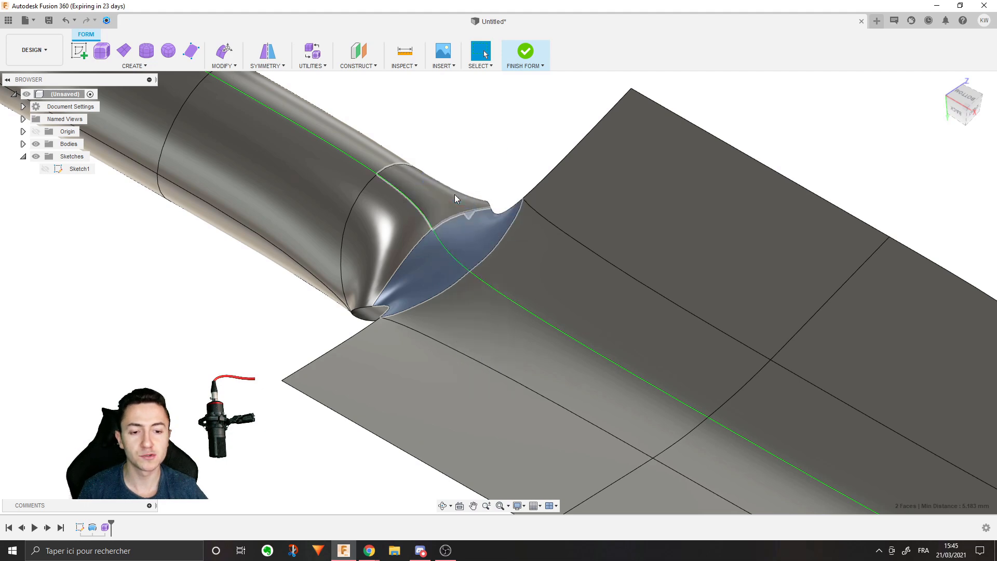
Step: Weld the socket's side and centreline end vertices to the matching blade end vertices in vertex-to-vertex mode
{"action": "middle_click_drag", "start_coordinate": [473, 265], "coordinate": [481, 164], "text": "shift"}
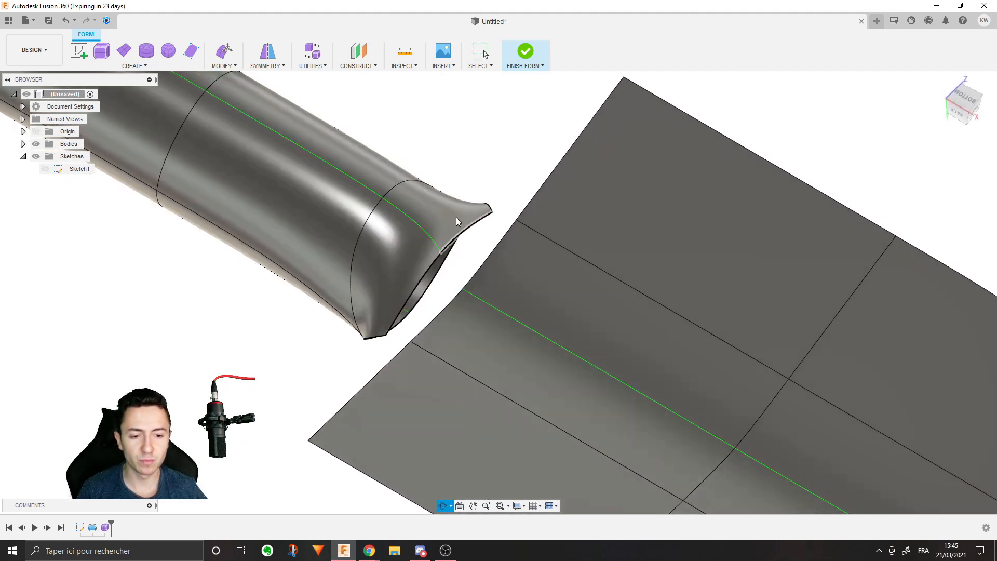
{"action": "left_click", "coordinate": [224, 66]}
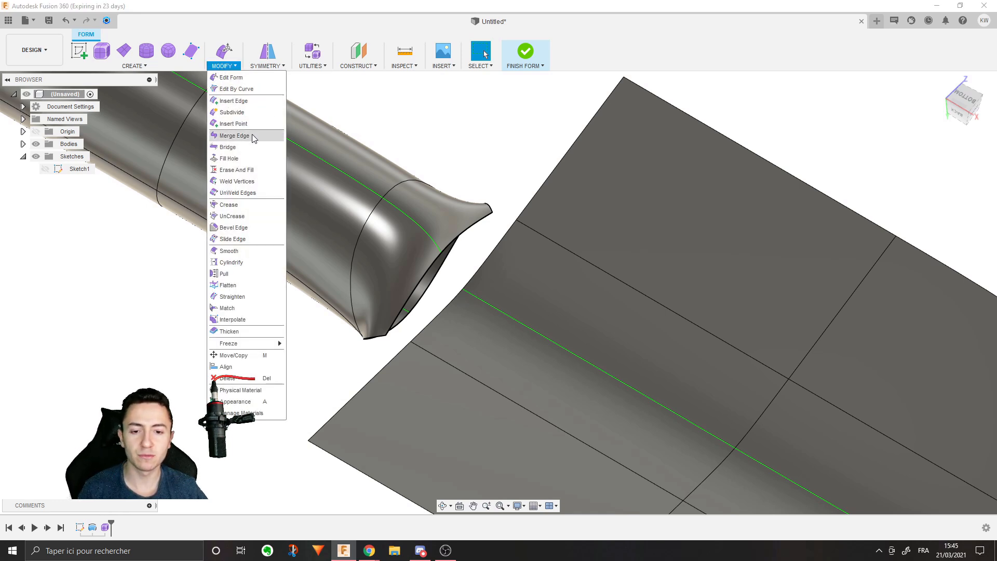
{"action": "left_click", "coordinate": [246, 183]}
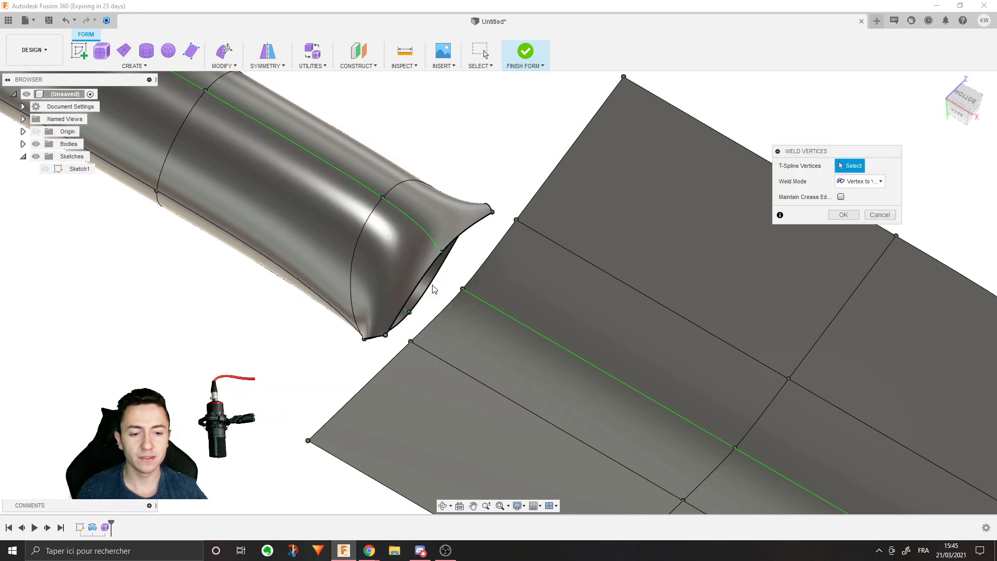
{"action": "left_click", "coordinate": [492, 212]}
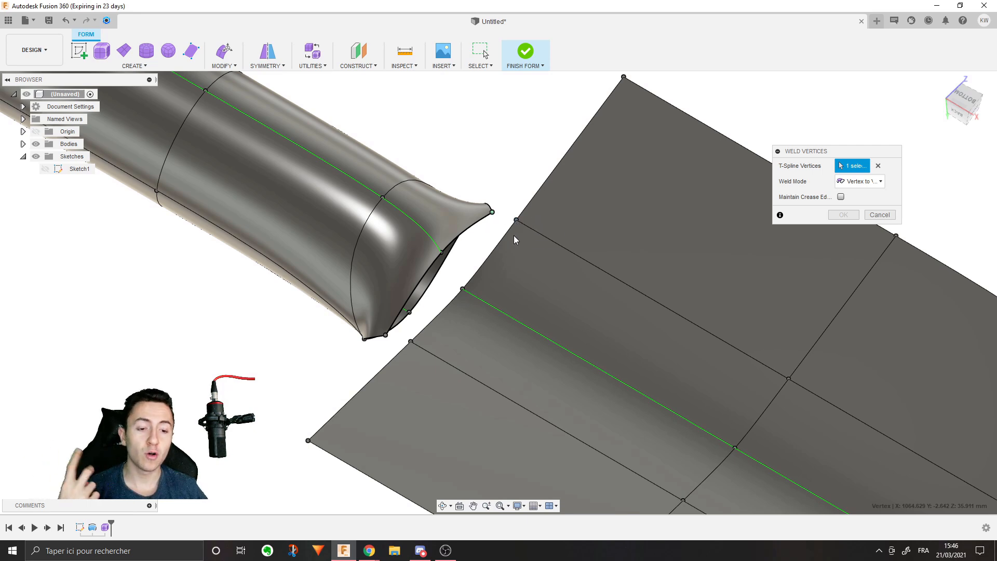
{"action": "left_click", "coordinate": [516, 220]}
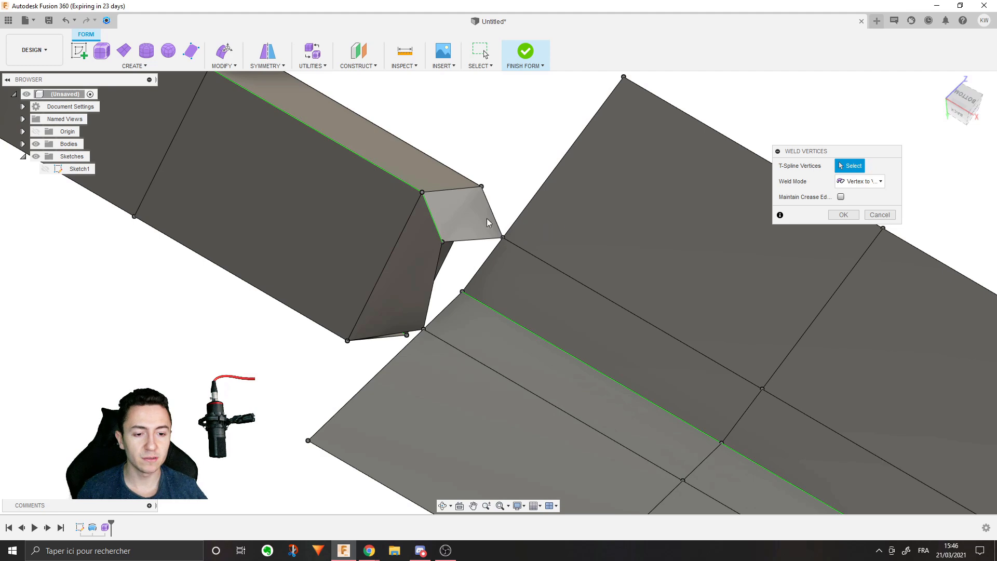
{"action": "middle_click_drag", "start_coordinate": [497, 252], "coordinate": [451, 244], "text": "shift"}
{"action": "left_click", "coordinate": [451, 244]}
{"action": "left_click", "coordinate": [468, 311]}
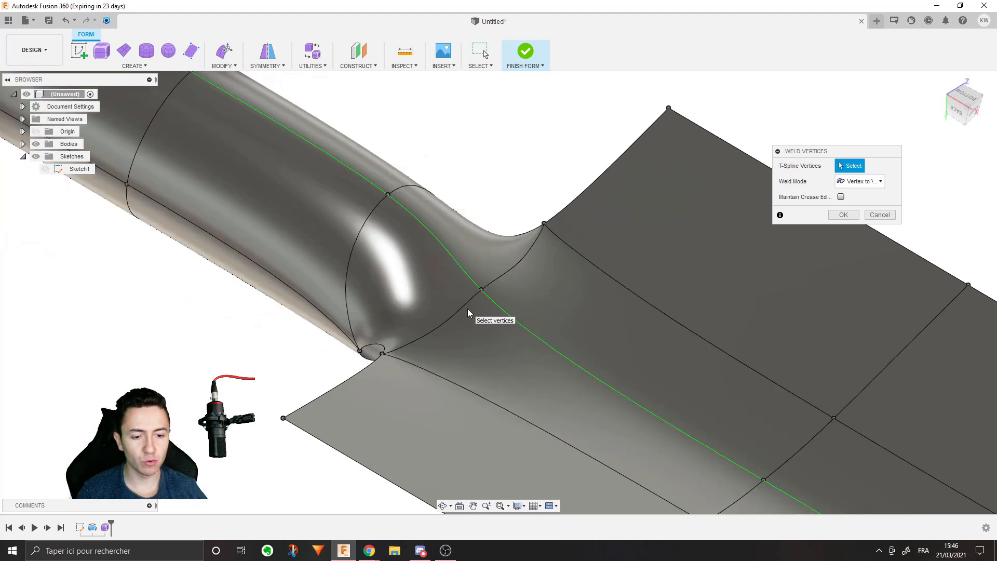
{"action": "middle_click_drag", "start_coordinate": [464, 310], "coordinate": [436, 345], "text": "shift"}
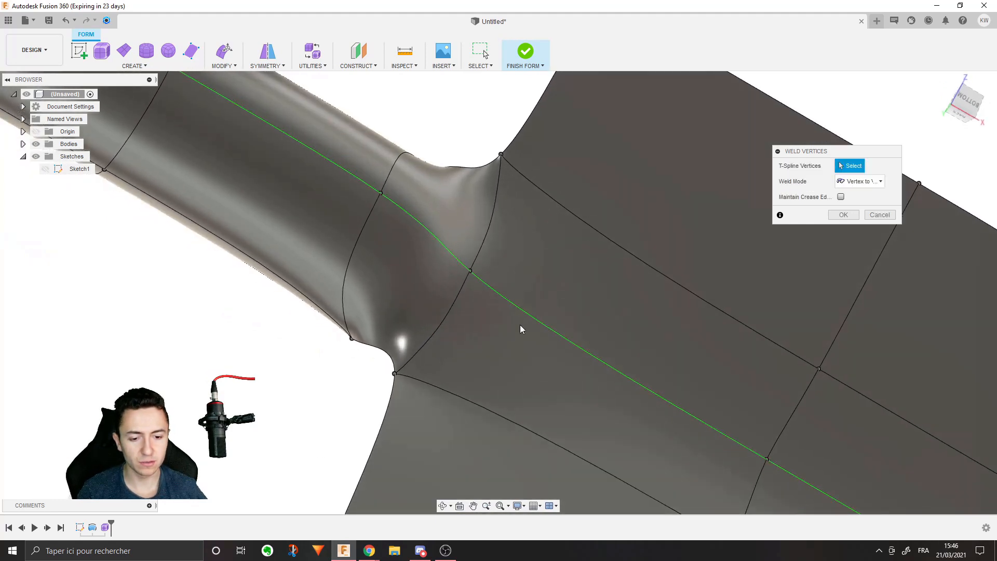
{"action": "left_click", "coordinate": [842, 215]}
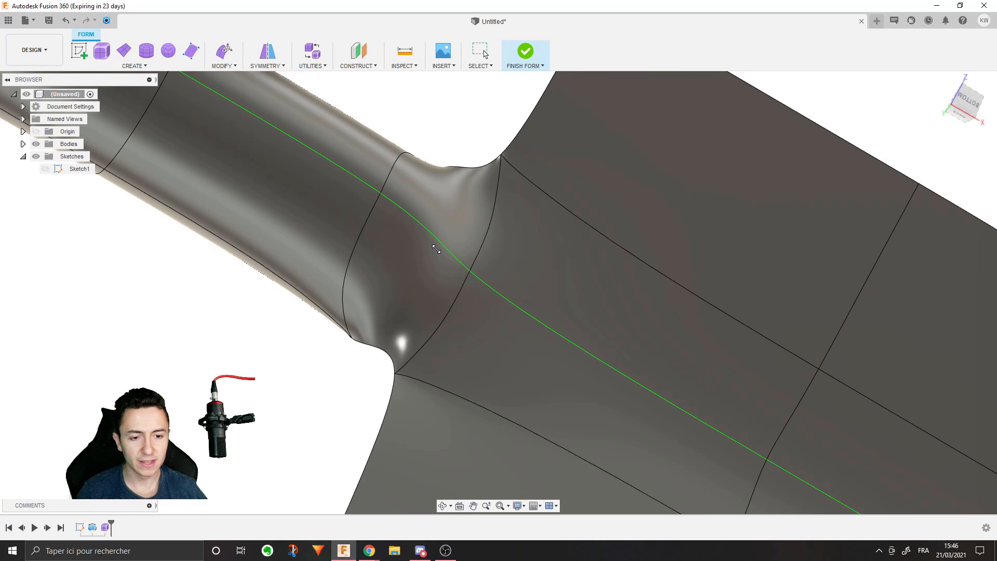
Step: Examine the welded neck between socket and blade, and compare it with the shovel reference photo in the browser
{"action": "scroll", "coordinate": [437, 250], "scroll_direction": "down", "scroll_amount": 6}
{"action": "middle_click_drag", "start_coordinate": [440, 271], "coordinate": [457, 253], "text": "shift"}
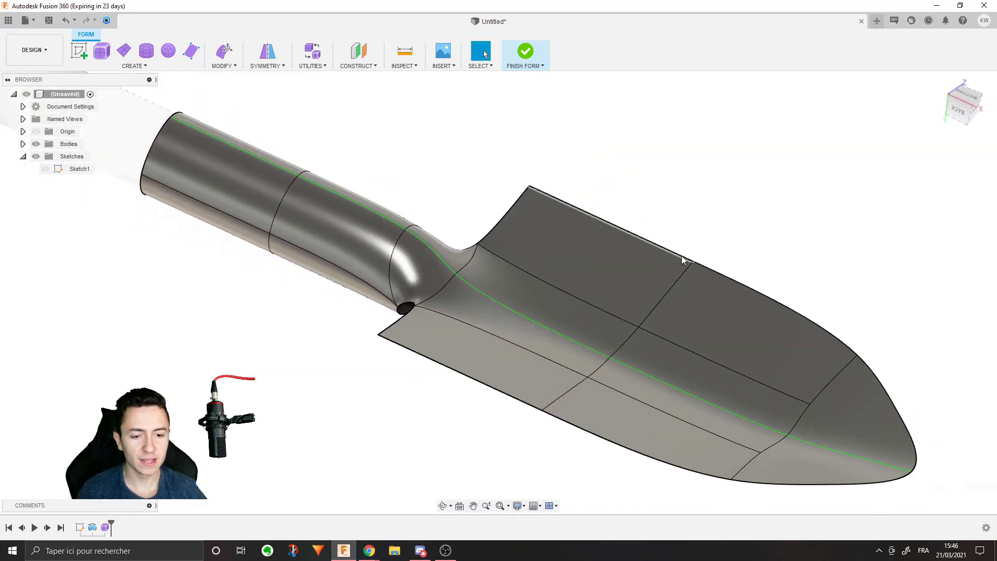
{"action": "scroll", "coordinate": [527, 263], "scroll_direction": "up", "scroll_amount": 5}
{"action": "scroll", "coordinate": [526, 257], "scroll_direction": "down", "scroll_amount": 5}
{"action": "left_click", "coordinate": [344, 551]}
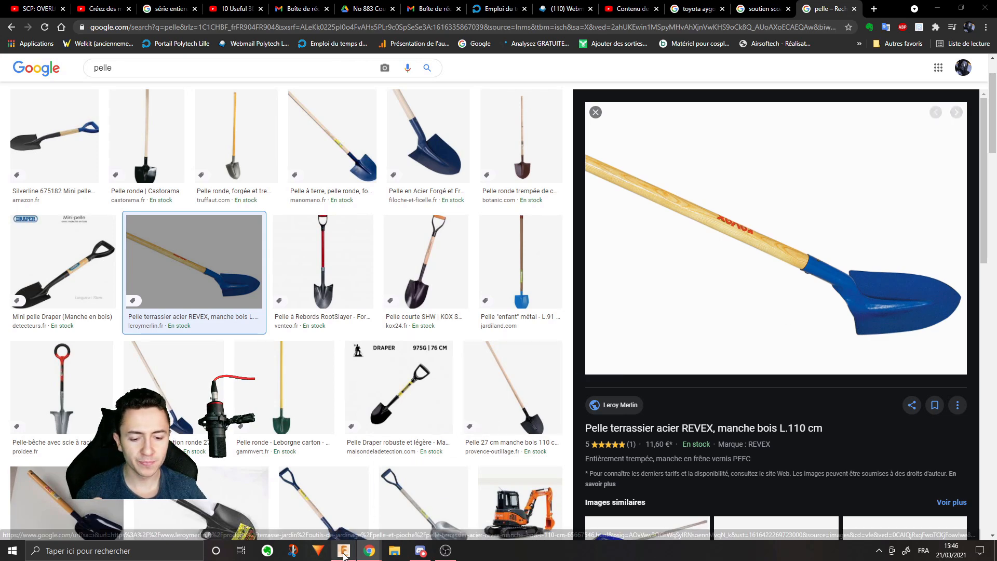
{"action": "left_click", "coordinate": [344, 550]}
Step: Weld the blade's front inner side vertex to the adjacent centreline vertex in vertex-to-vertex mode, closing the rib outline into a point
{"action": "middle_click_drag", "start_coordinate": [891, 431], "coordinate": [852, 387]}
{"action": "left_click", "coordinate": [496, 249]}
{"action": "left_click", "coordinate": [615, 287]}
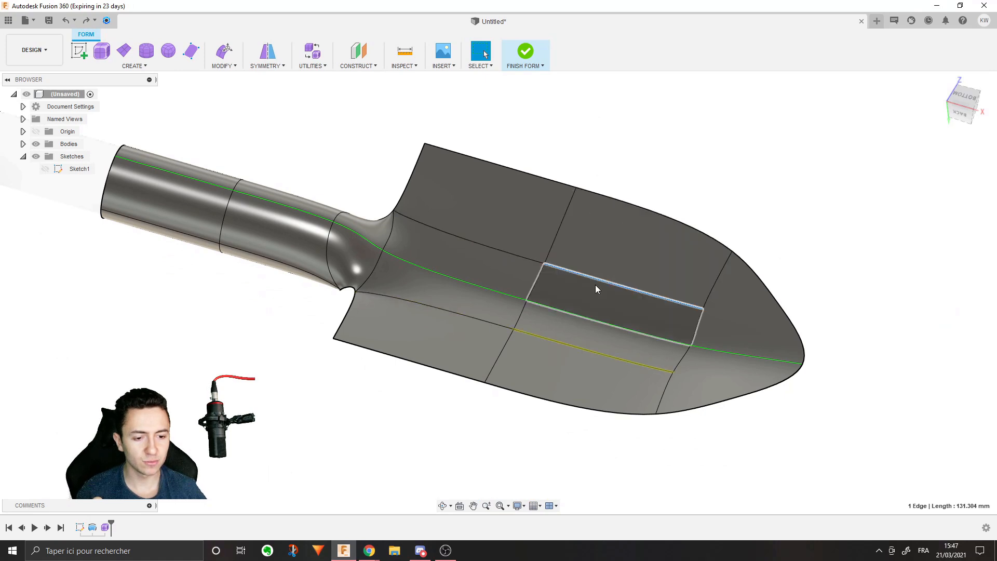
{"action": "left_click", "coordinate": [292, 131]}
{"action": "left_click", "coordinate": [227, 67]}
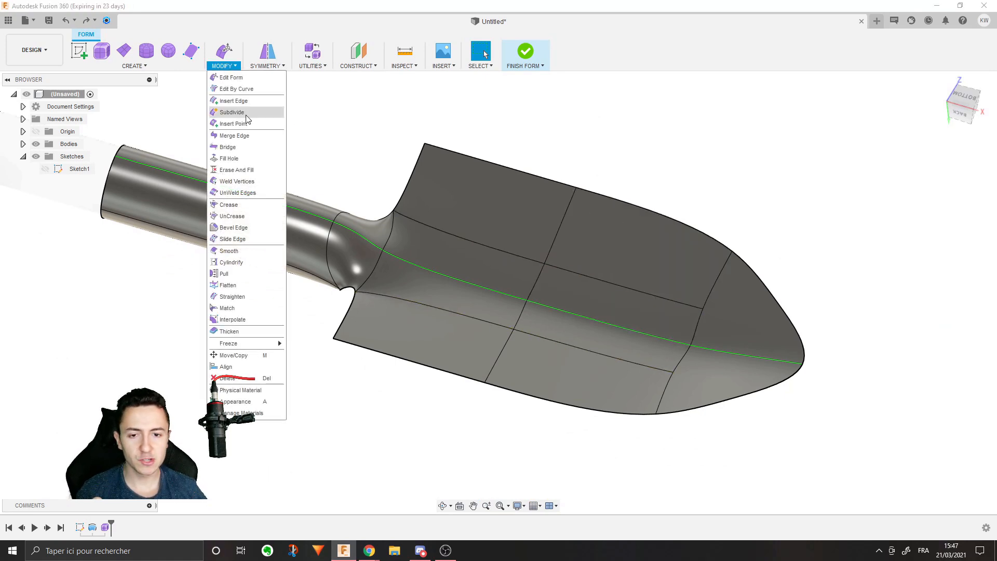
{"action": "left_click", "coordinate": [247, 182]}
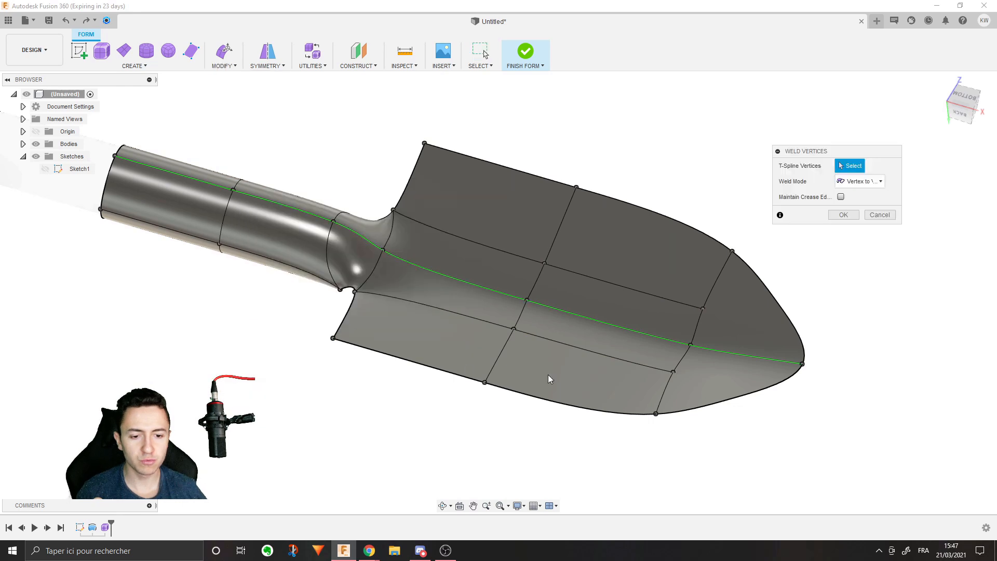
{"action": "left_click", "coordinate": [703, 309]}
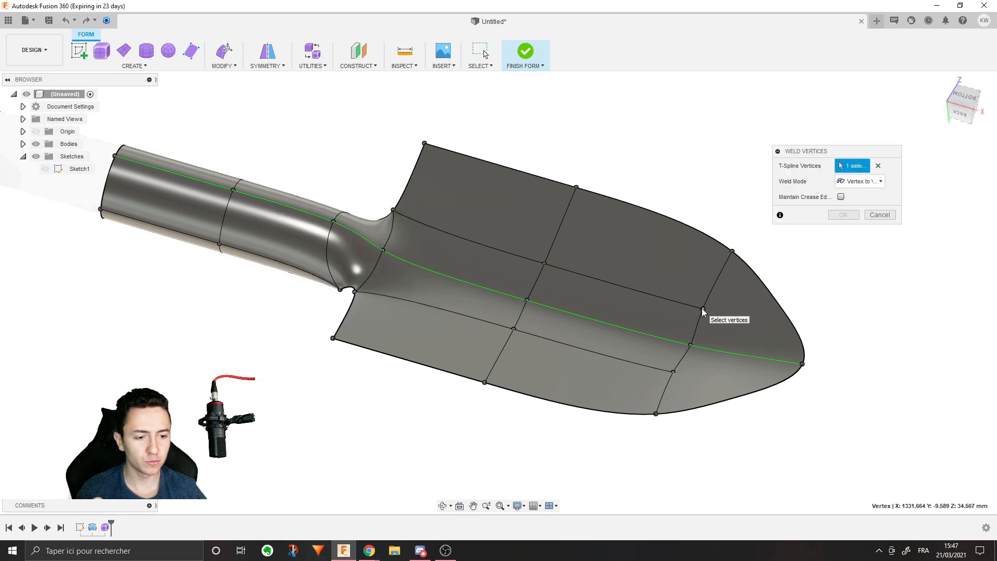
{"action": "left_click", "coordinate": [690, 346]}
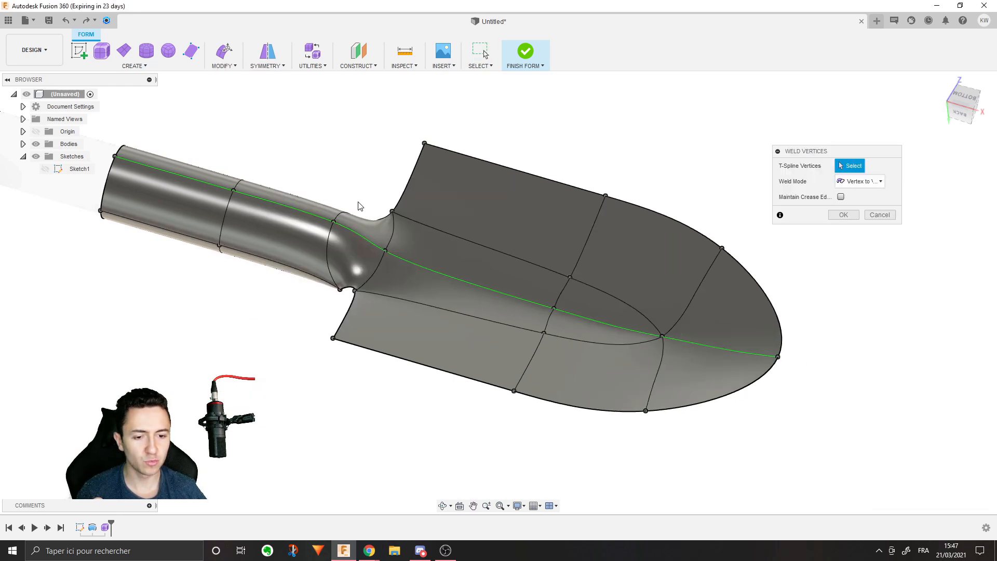
{"action": "left_click", "coordinate": [841, 217]}
Step: Edit the form to shift the blade's mirrored inner lengthwise edges vertically, and add the centreline edges to the selection
{"action": "key", "text": "e"}
{"action": "middle_click_drag", "start_coordinate": [521, 272], "coordinate": [442, 271]}
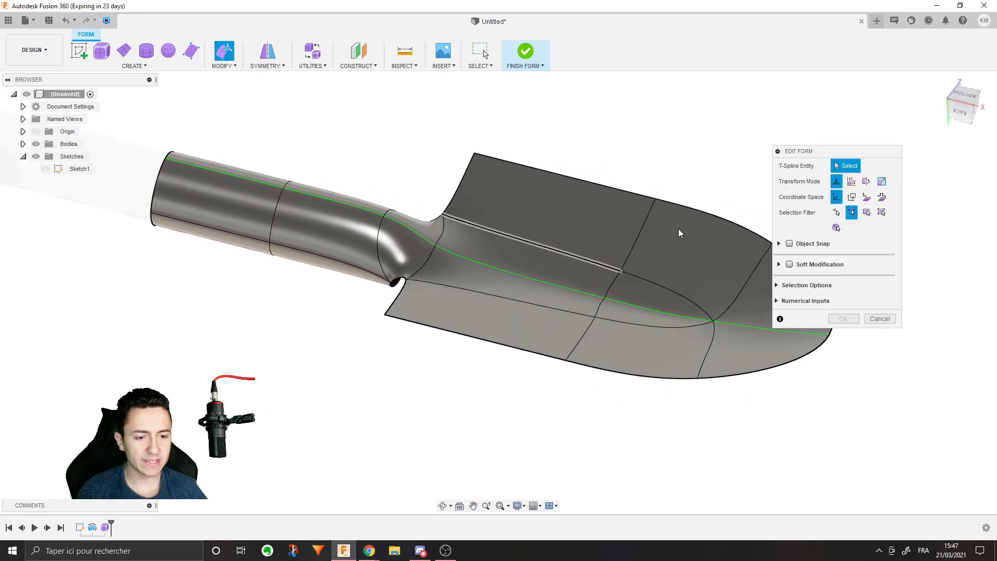
{"action": "left_click", "coordinate": [484, 229]}
{"action": "double_click", "coordinate": [484, 229]}
{"action": "middle_click_drag", "start_coordinate": [606, 289], "coordinate": [590, 225], "text": "shift"}
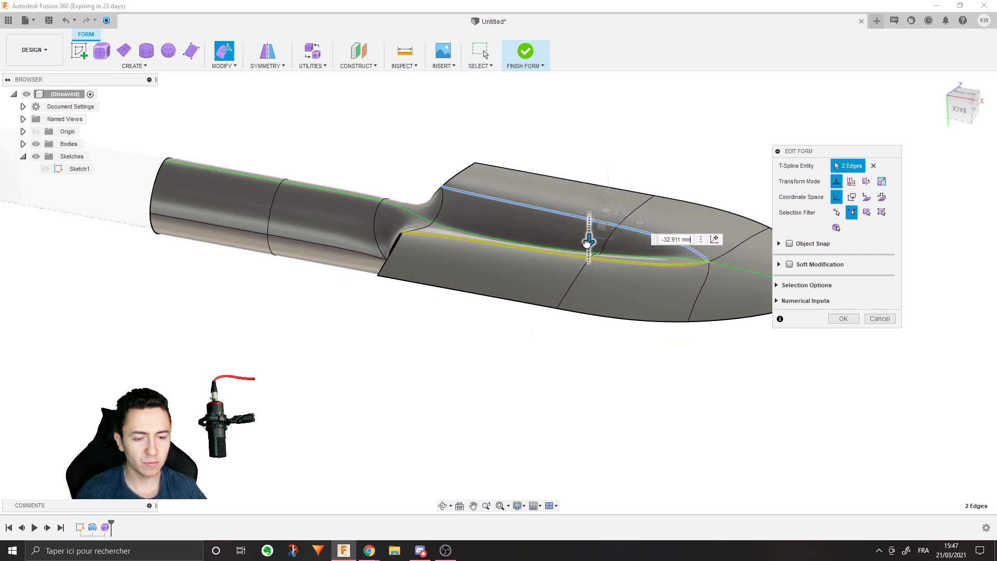
{"action": "double_click", "coordinate": [530, 305], "text": "shift"}
{"action": "middle_click_drag", "start_coordinate": [561, 315], "coordinate": [551, 313], "text": "shift"}
{"action": "left_click_drag", "start_coordinate": [545, 304], "coordinate": [548, 278]}
{"action": "left_click", "coordinate": [476, 261]}
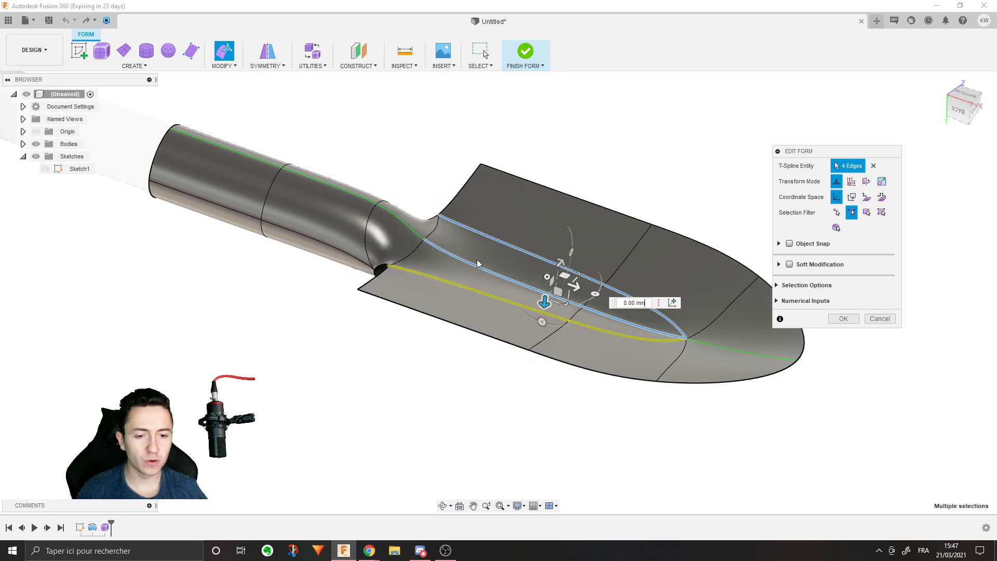
Step: Raise only the two centreline edges between the socket neck and the front weld point to form a raised rib
{"action": "left_click", "coordinate": [638, 329], "text": "shift"}
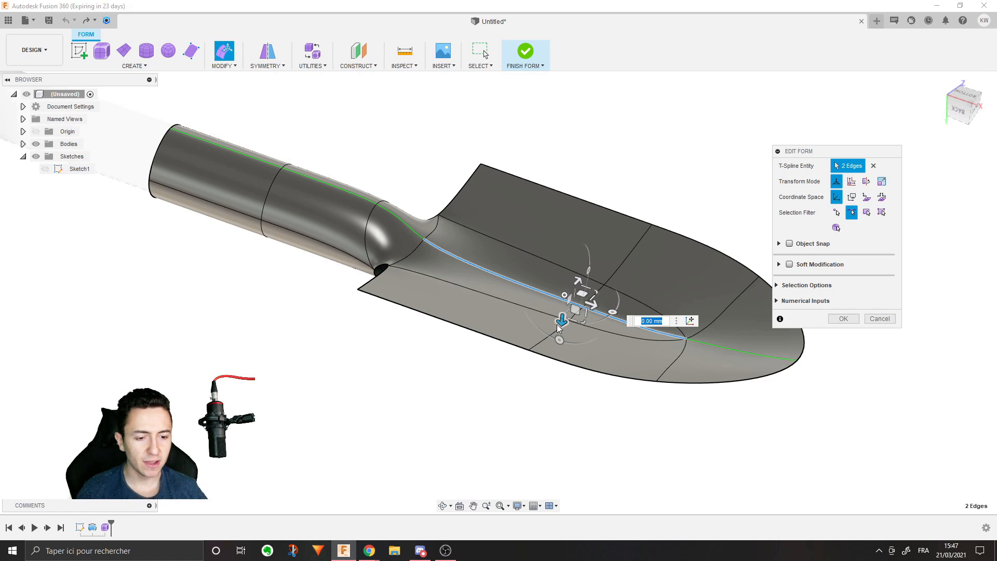
{"action": "left_click_drag", "start_coordinate": [561, 320], "coordinate": [577, 266]}
{"action": "left_click", "coordinate": [690, 300]}
Step: Lower the centreline vertex at the rib's front tip so the rib runs down into the blade
{"action": "scroll", "coordinate": [553, 257], "scroll_direction": "up", "scroll_amount": 3}
{"action": "left_click", "coordinate": [583, 297]}
{"action": "middle_click_drag", "start_coordinate": [584, 298], "coordinate": [742, 308], "text": "shift"}
{"action": "left_click", "coordinate": [719, 301]}
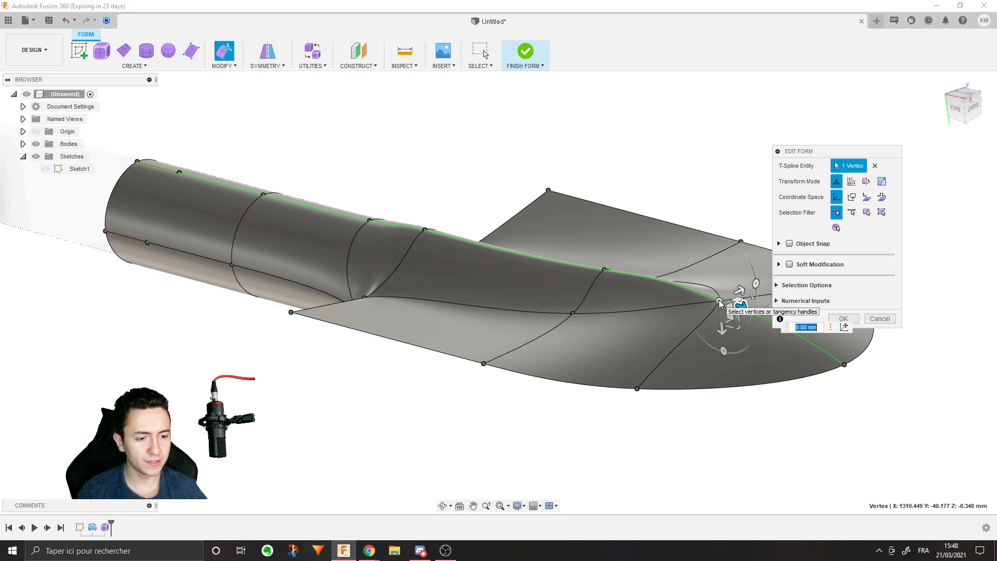
{"action": "left_click_drag", "start_coordinate": [721, 331], "coordinate": [722, 414]}
{"action": "middle_click_drag", "start_coordinate": [722, 414], "coordinate": [613, 360], "text": "shift"}
Step: Move the mirrored side vertex at the neck about 14 mm towards the centreline and apply the form edit
{"action": "left_click_drag", "start_coordinate": [352, 268], "coordinate": [354, 247]}
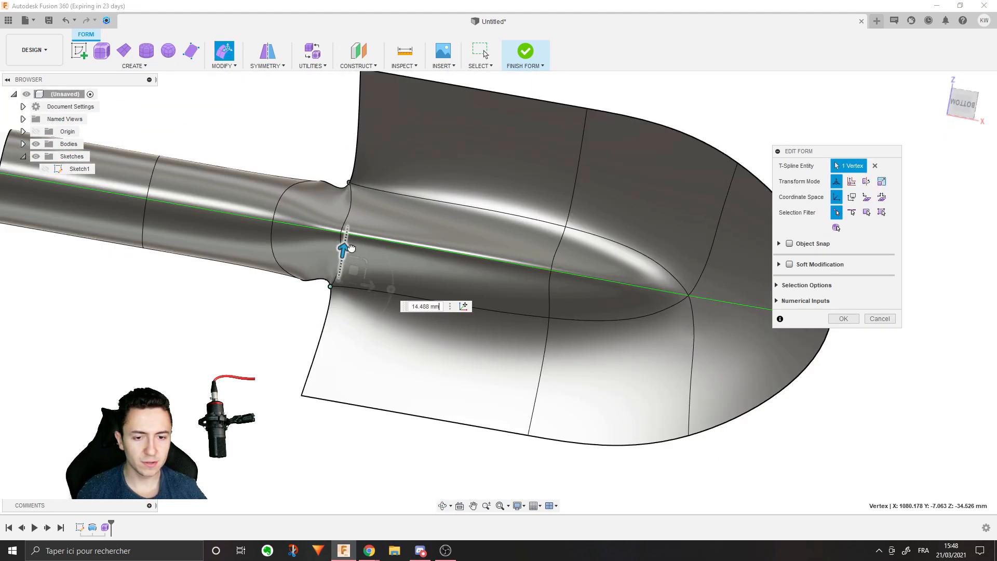
{"action": "middle_click_drag", "start_coordinate": [351, 250], "coordinate": [394, 171], "text": "shift"}
{"action": "middle_click_drag", "start_coordinate": [446, 198], "coordinate": [525, 277], "text": "shift"}
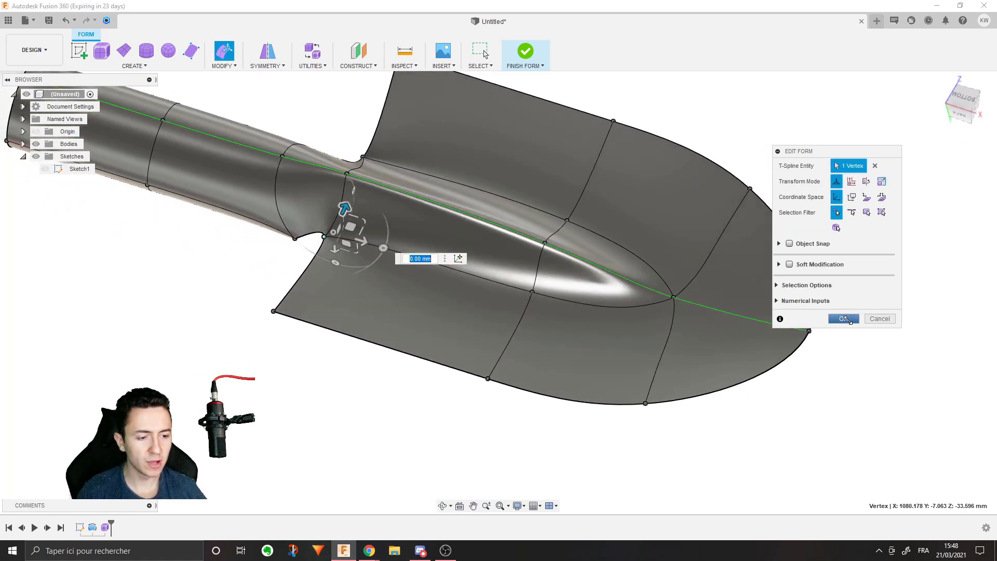
{"action": "left_click", "coordinate": [844, 318]}
Step: Insert a simple single edge loop beside the blade's middle transverse loop, about midway towards the socket-side end
{"action": "double_click", "coordinate": [591, 172]}
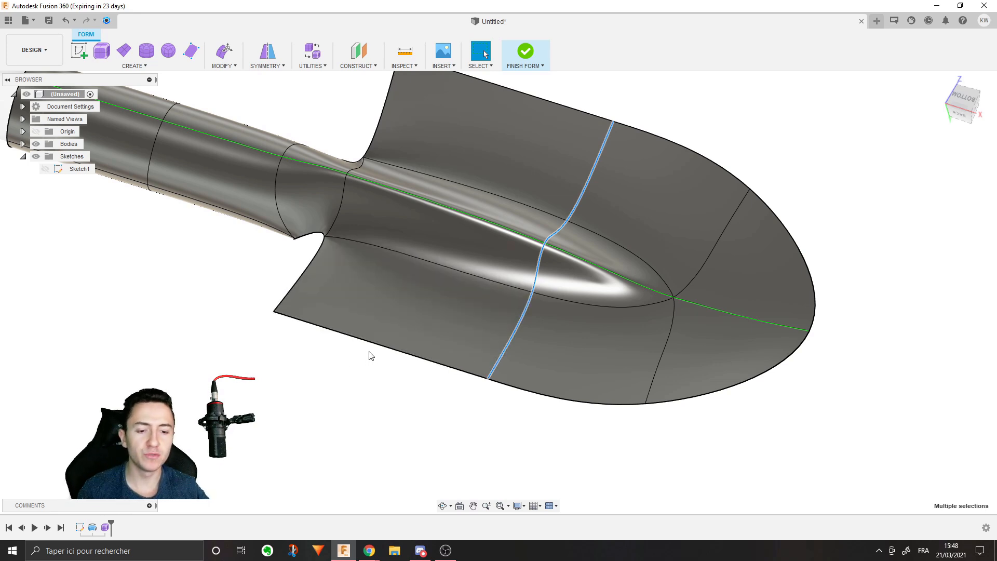
{"action": "left_click", "coordinate": [222, 66]}
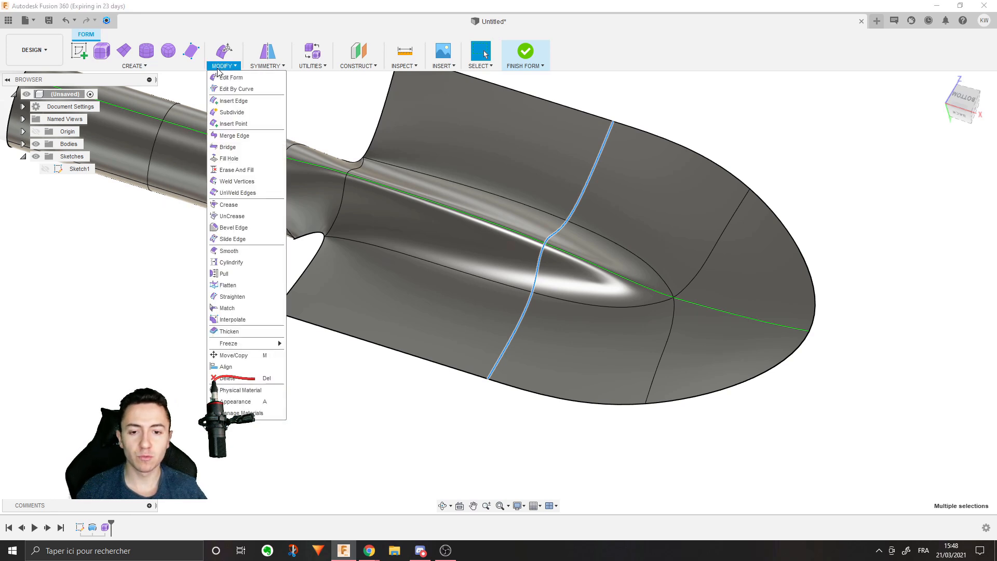
{"action": "left_click", "coordinate": [233, 101]}
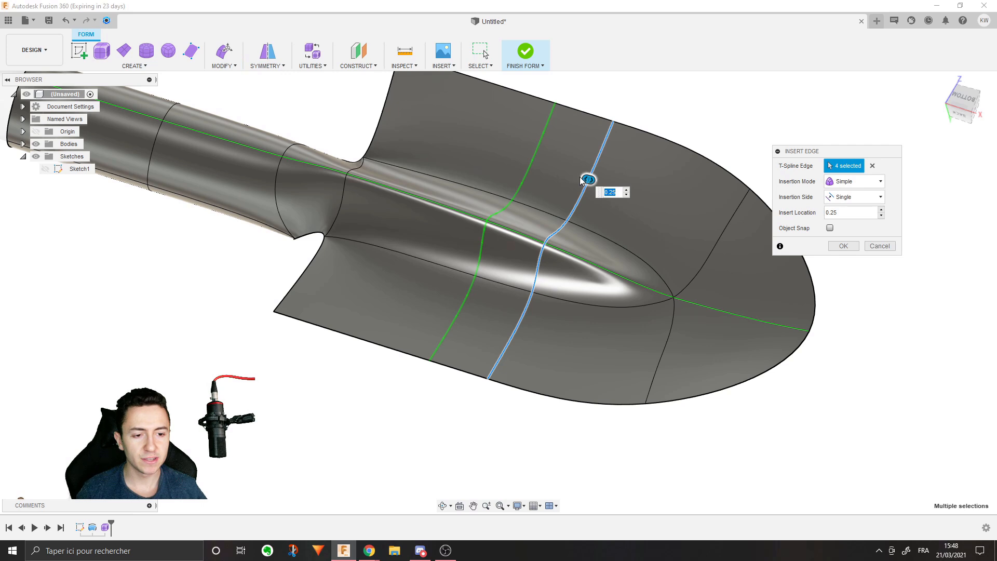
{"action": "left_click_drag", "start_coordinate": [583, 177], "coordinate": [571, 162]}
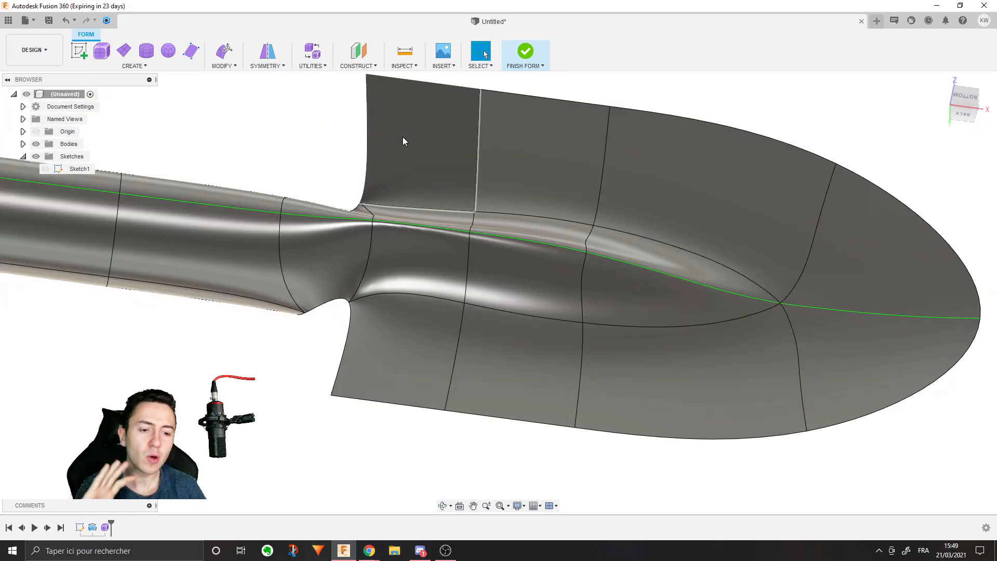
Step: Edit the form to move the rib's side vertex on the newly inserted transverse loop
{"action": "middle_click_drag", "start_coordinate": [727, 378], "coordinate": [267, 144], "text": "shift"}
{"action": "middle_click_drag", "start_coordinate": [435, 208], "coordinate": [456, 277], "text": "shift"}
{"action": "right_click", "coordinate": [458, 272]}
{"action": "left_click", "coordinate": [491, 256]}
{"action": "left_click_drag", "start_coordinate": [458, 296], "coordinate": [461, 317]}
{"action": "mouse_move", "coordinate": [455, 273]}
{"action": "middle_mouse_down", "text": "shift"}
{"action": "mouse_move", "coordinate": [480, 257]}
{"action": "mouse_move", "coordinate": [499, 267]}
{"action": "mouse_move", "coordinate": [478, 278]}
{"action": "mouse_move", "coordinate": [453, 268]}
{"action": "mouse_move", "coordinate": [447, 284]}
{"action": "middle_mouse_up", "text": "shift"}
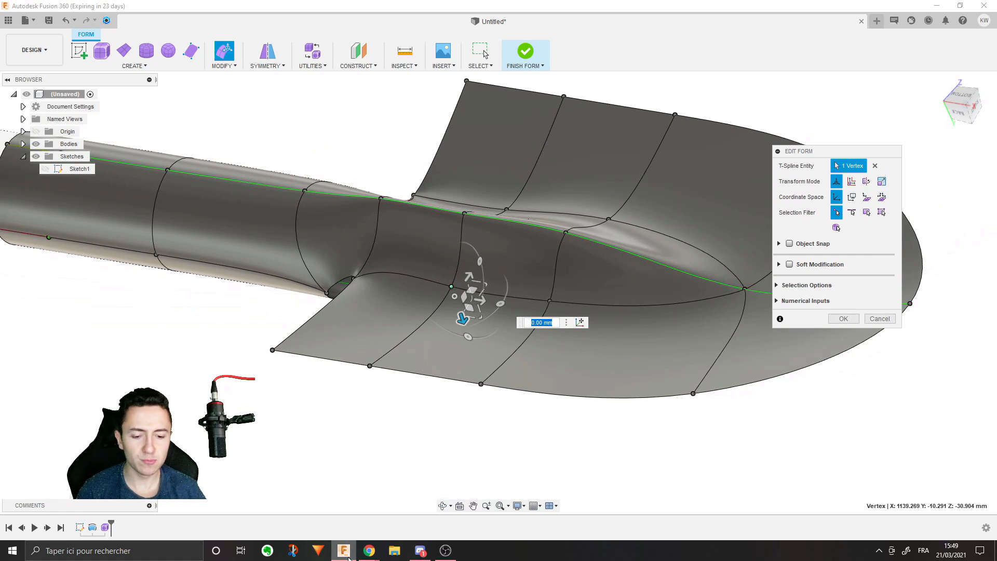
Step: Switch to the browser and examine an enlarged photo of the blue forged shovel, focusing on its raised central rib
{"action": "left_click", "coordinate": [348, 557]}
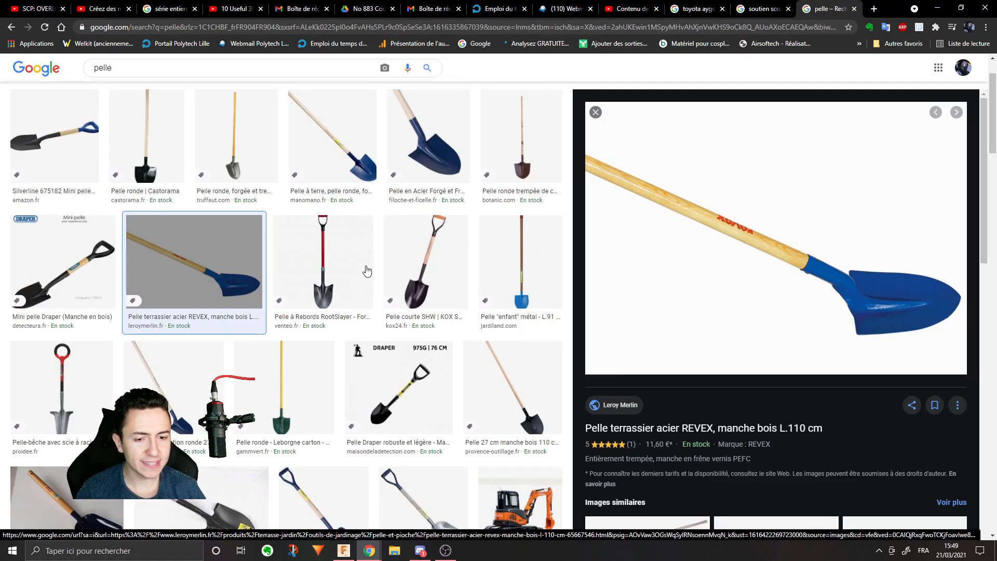
{"action": "left_click", "coordinate": [415, 169]}
{"action": "scroll", "coordinate": [806, 319], "scroll_direction": "up", "scroll_amount": 5, "text": "ctrl"}
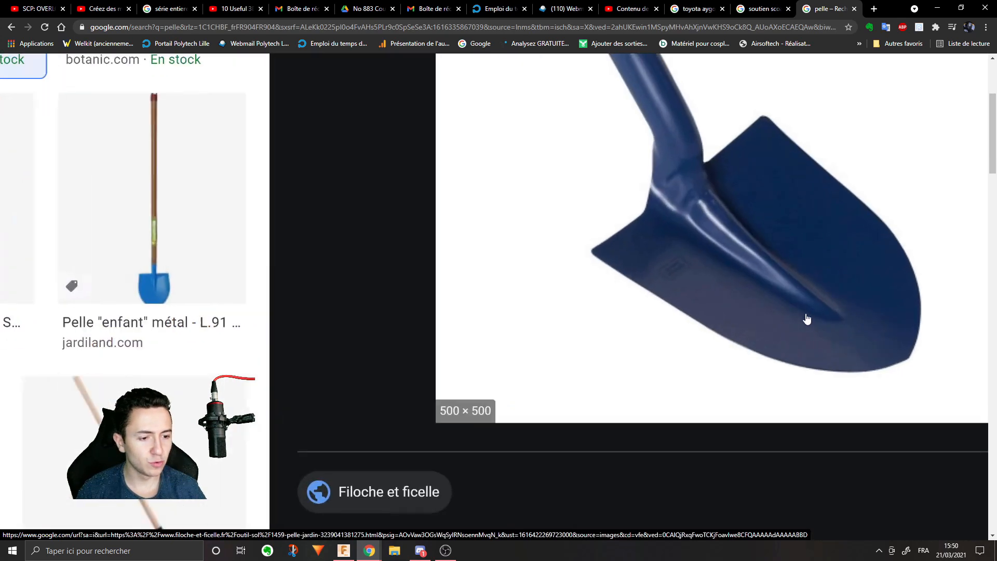
{"action": "scroll", "coordinate": [765, 289], "scroll_direction": "up", "scroll_amount": 3, "text": "ctrl"}
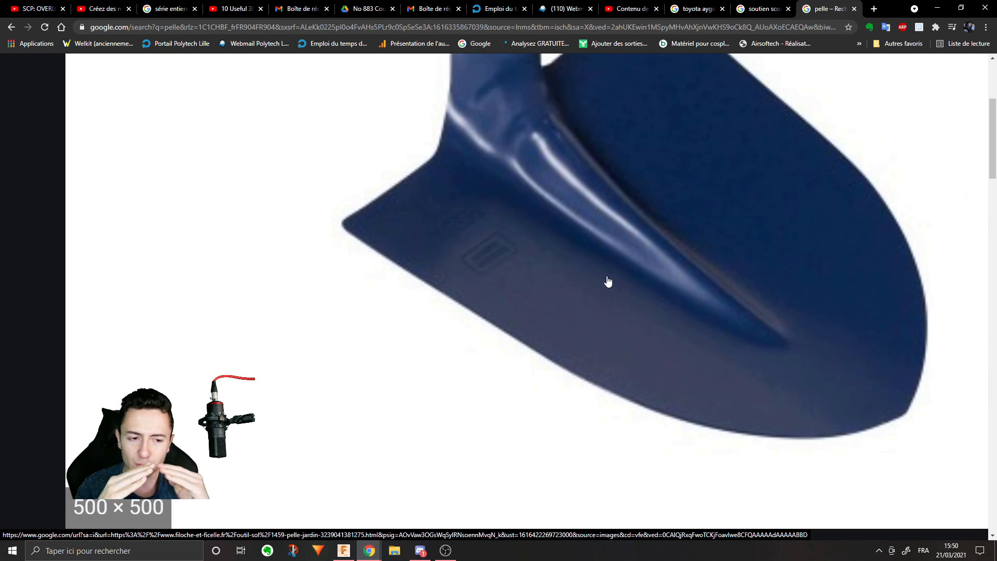
{"action": "left_click", "coordinate": [343, 550]}
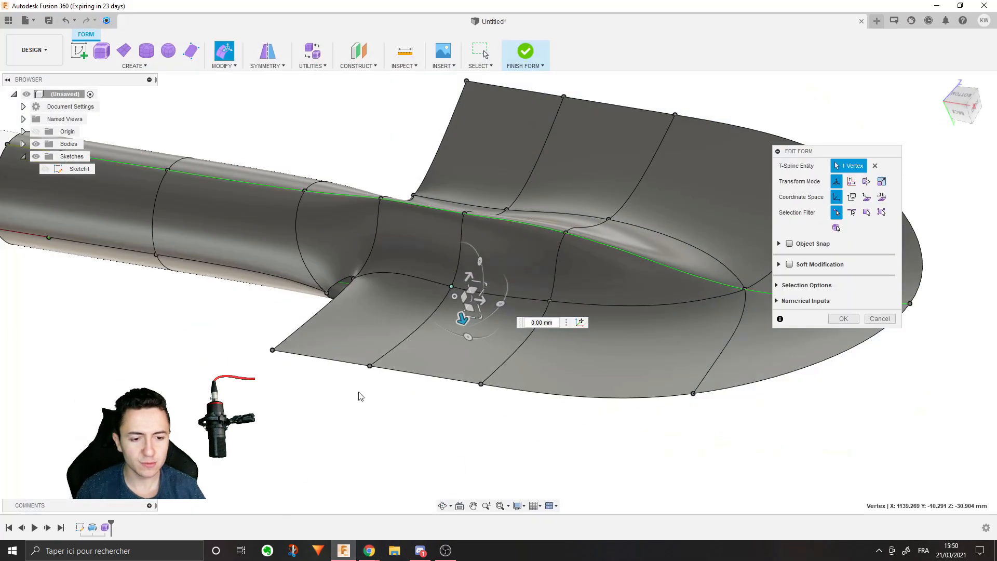
Step: Reposition the mirrored chain of three edges along the rib's base using the edge filter, and apply the form edit
{"action": "middle_click_drag", "start_coordinate": [497, 257], "coordinate": [471, 270], "text": "shift"}
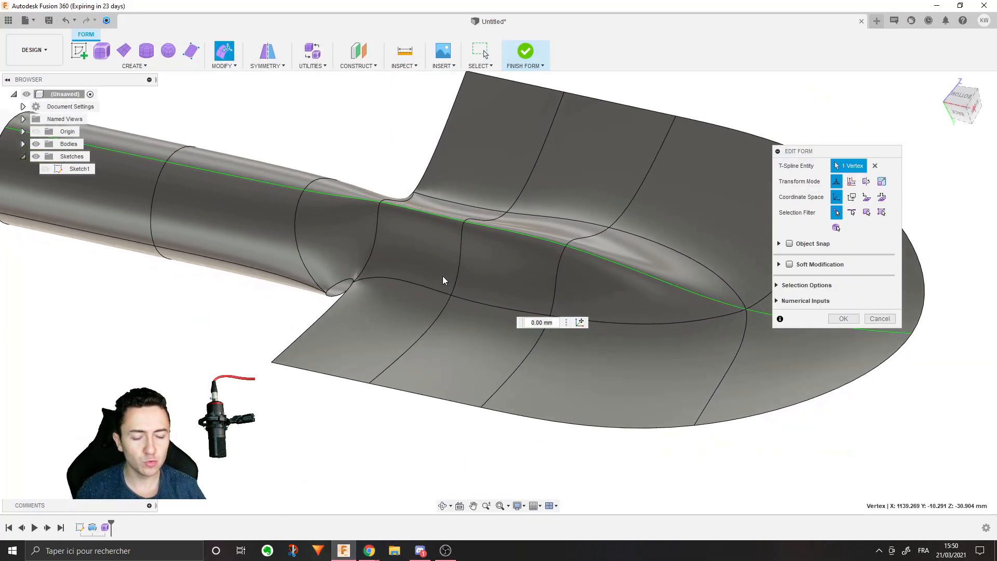
{"action": "middle_click_drag", "start_coordinate": [489, 314], "coordinate": [490, 315]}
{"action": "middle_click_drag", "start_coordinate": [686, 309], "coordinate": [908, 320], "text": "shift"}
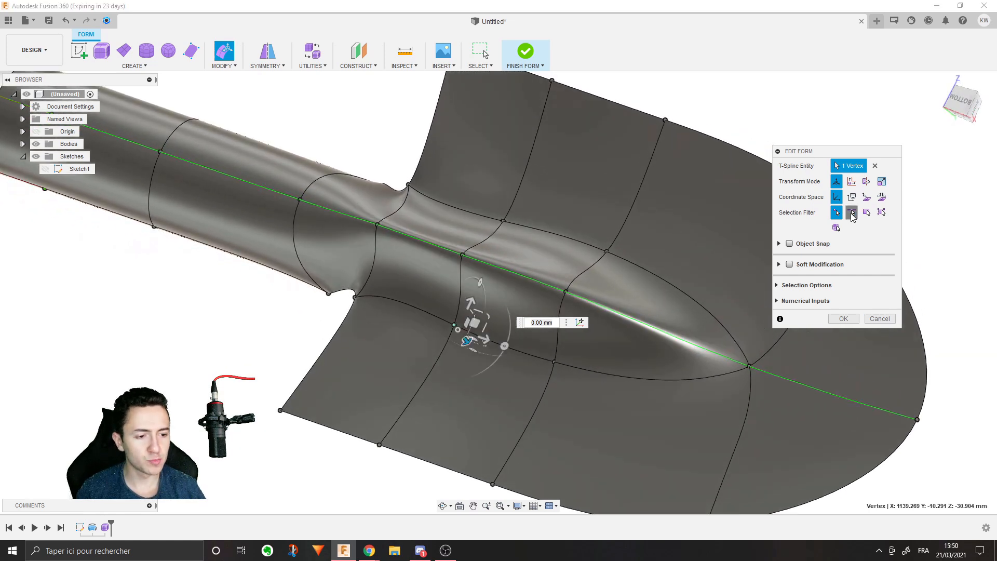
{"action": "left_click", "coordinate": [851, 213]}
{"action": "double_click", "coordinate": [538, 230]}
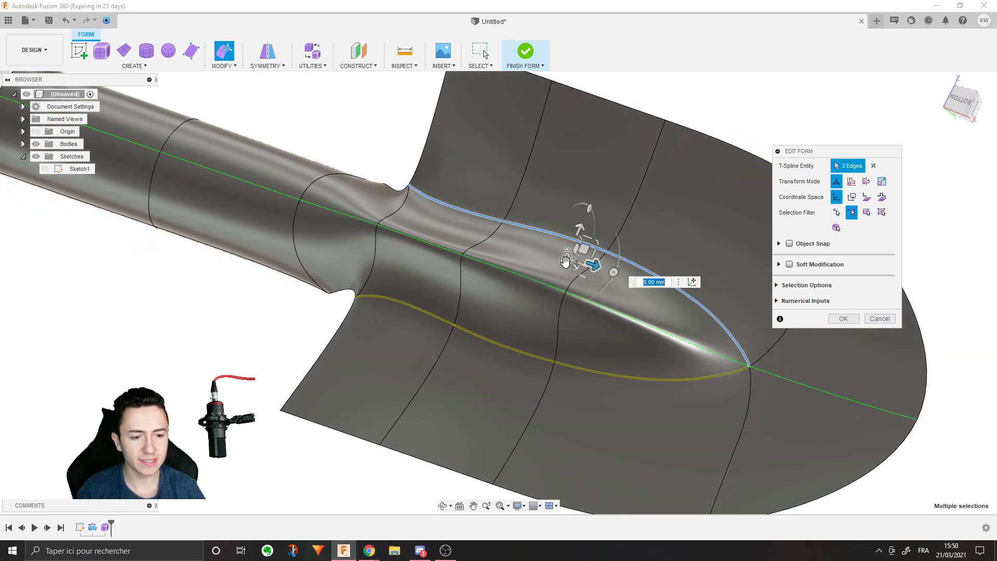
{"action": "left_click_drag", "start_coordinate": [588, 238], "coordinate": [616, 226]}
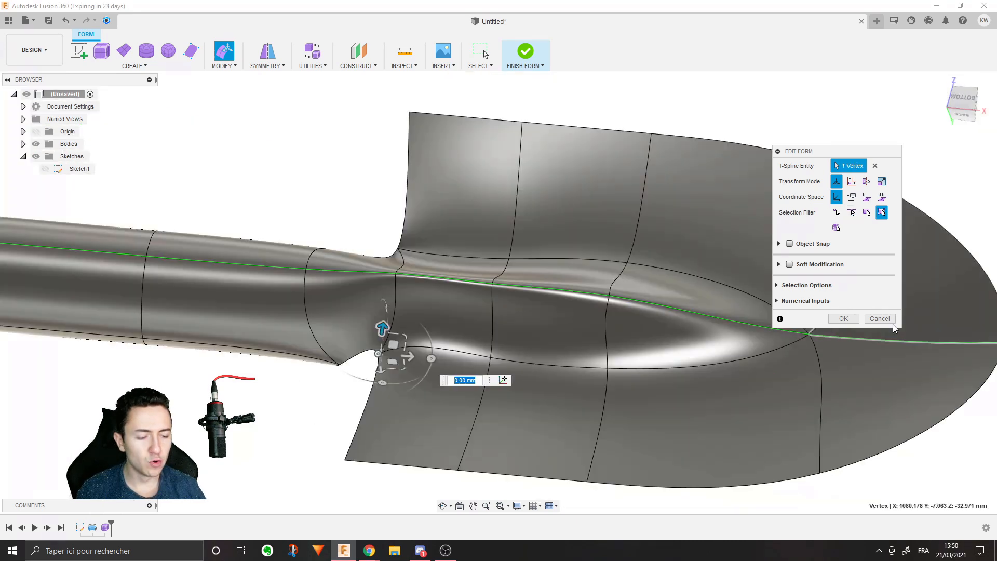
{"action": "left_click", "coordinate": [843, 318]}
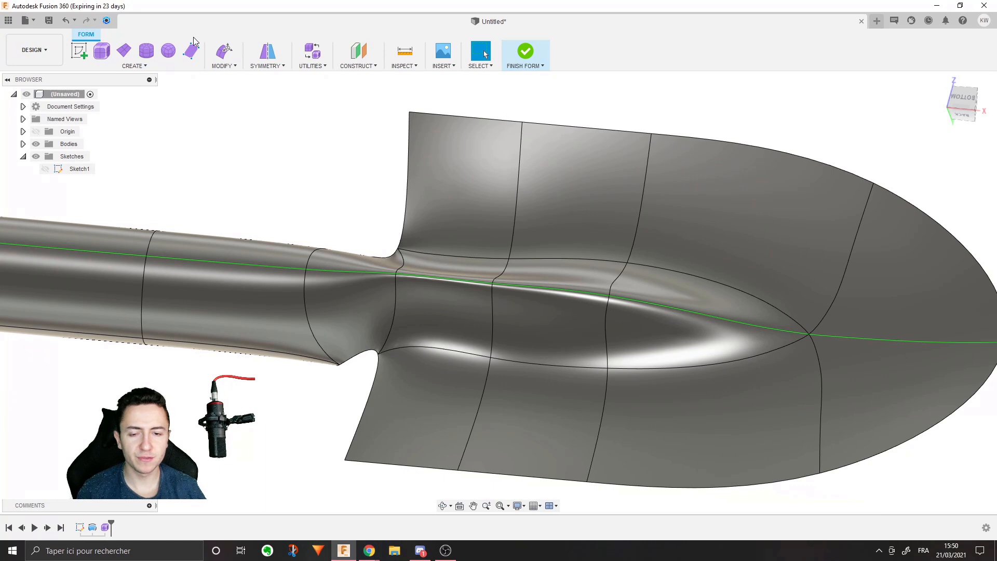
Step: Crease the three mirrored side edges along the rib's base, from the neck to the rib's front tip
{"action": "left_click", "coordinate": [236, 66]}
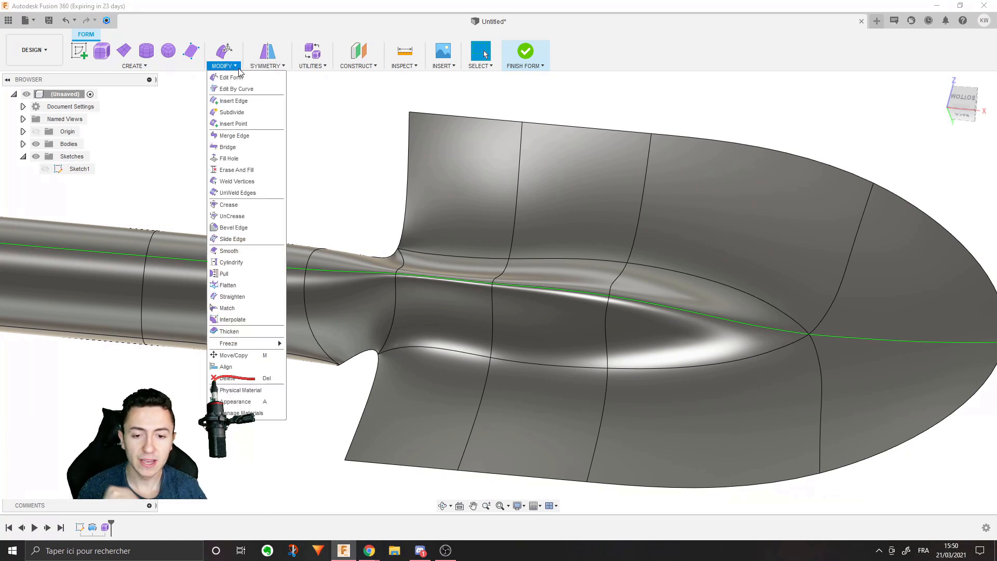
{"action": "left_click", "coordinate": [229, 205]}
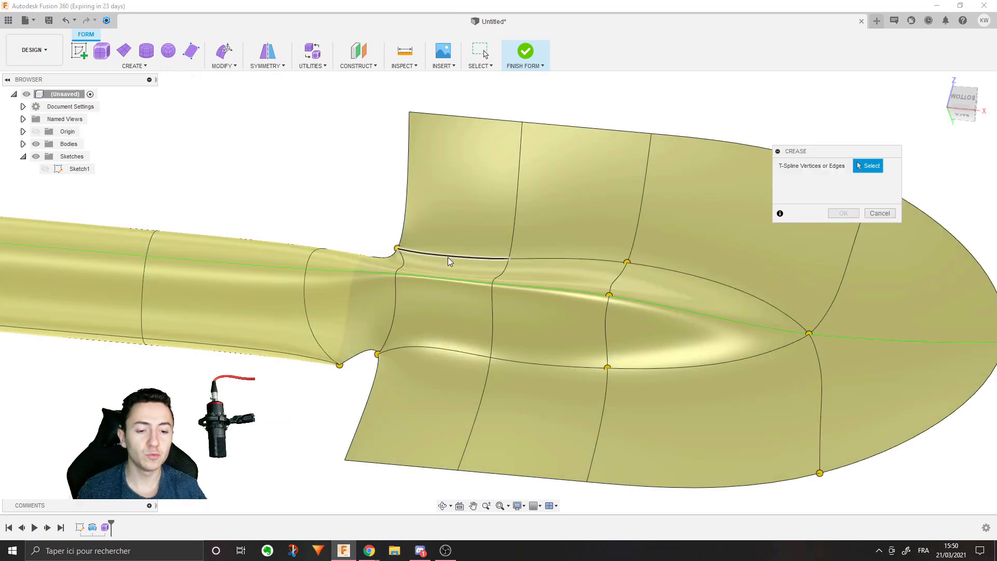
{"action": "left_click", "coordinate": [468, 282]}
{"action": "left_click", "coordinate": [570, 261]}
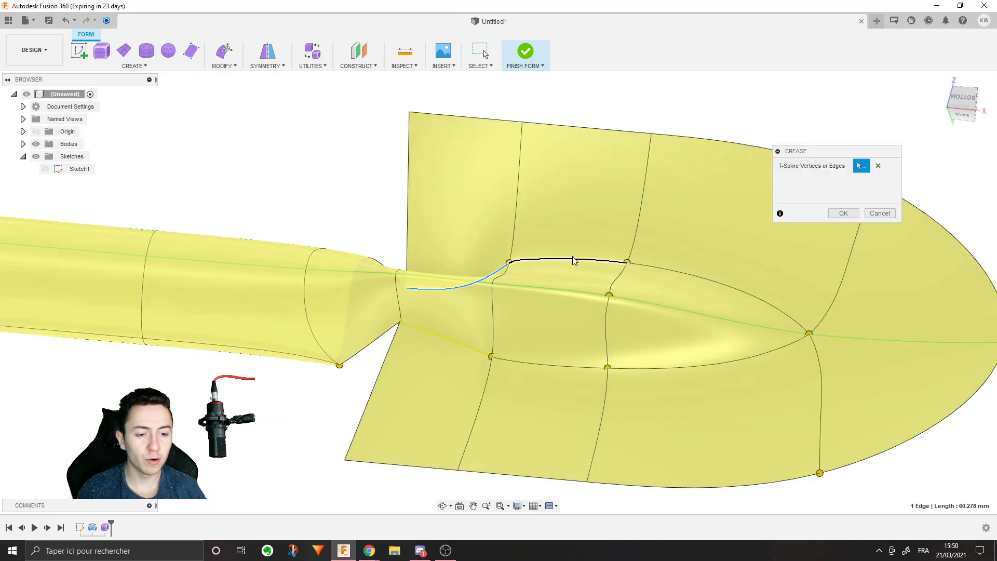
{"action": "left_click", "coordinate": [716, 284]}
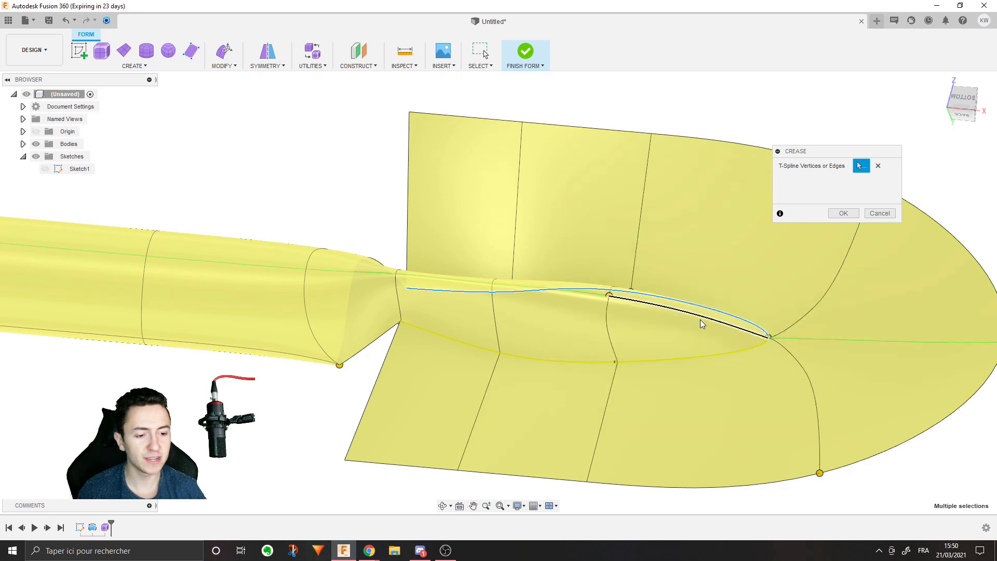
{"action": "mouse_move", "coordinate": [600, 492]}
{"action": "middle_mouse_down", "text": "shift"}
{"action": "mouse_move", "coordinate": [610, 461]}
{"action": "mouse_move", "coordinate": [605, 479]}
{"action": "middle_mouse_up", "text": "shift"}
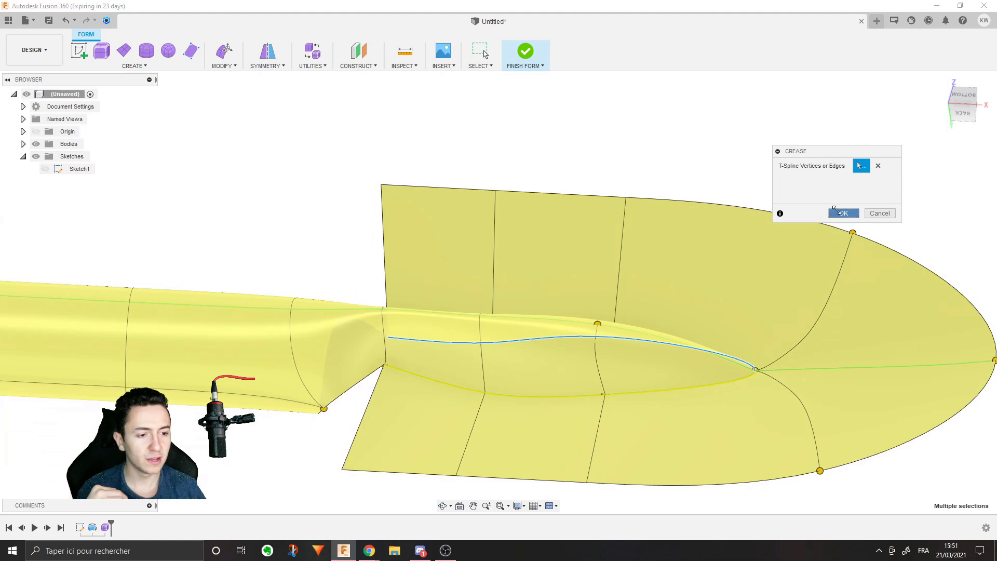
{"action": "left_click", "coordinate": [842, 213]}
Step: Examine the creased rib outline and the sharp corner where the socket neck meets the blade
{"action": "middle_click_drag", "start_coordinate": [550, 390], "coordinate": [493, 328]}
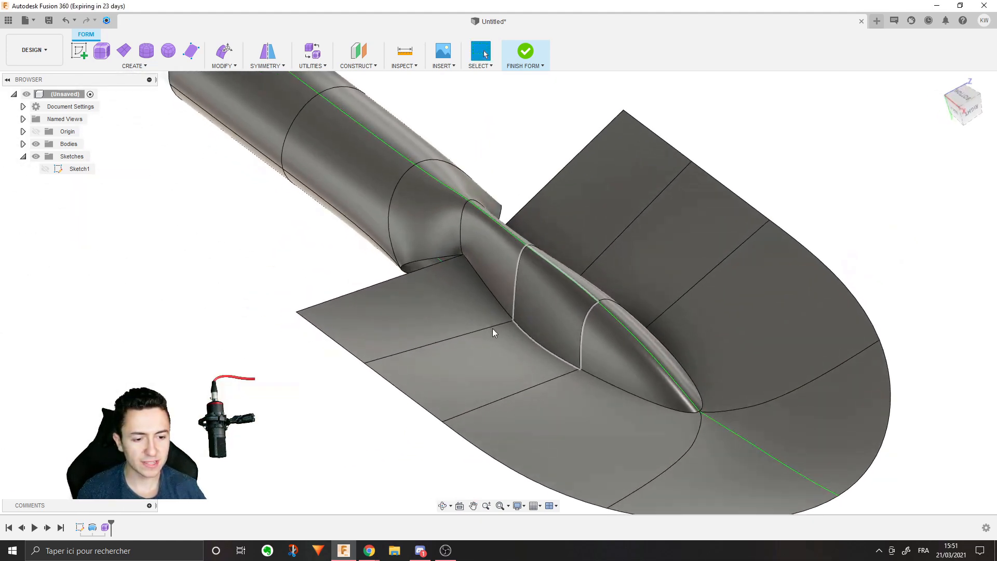
{"action": "left_click", "coordinate": [606, 382]}
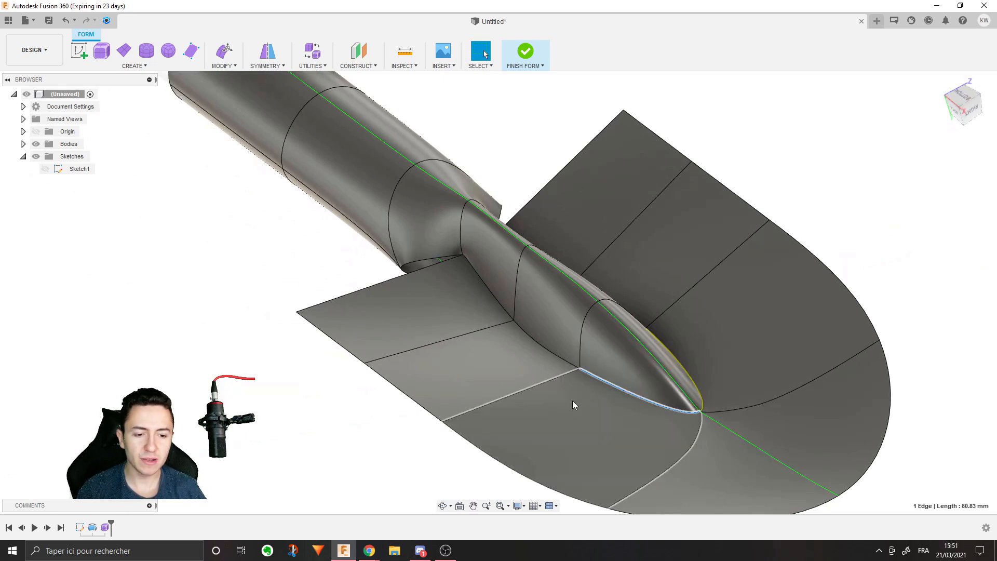
{"action": "scroll", "coordinate": [484, 267], "scroll_direction": "up", "scroll_amount": 10}
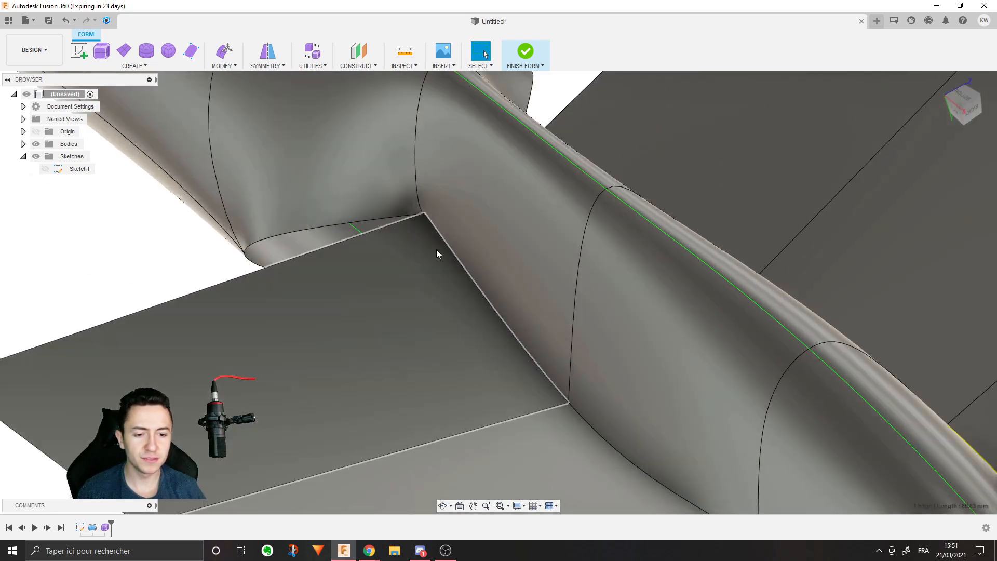
{"action": "middle_click_drag", "start_coordinate": [374, 318], "coordinate": [338, 218], "text": "shift"}
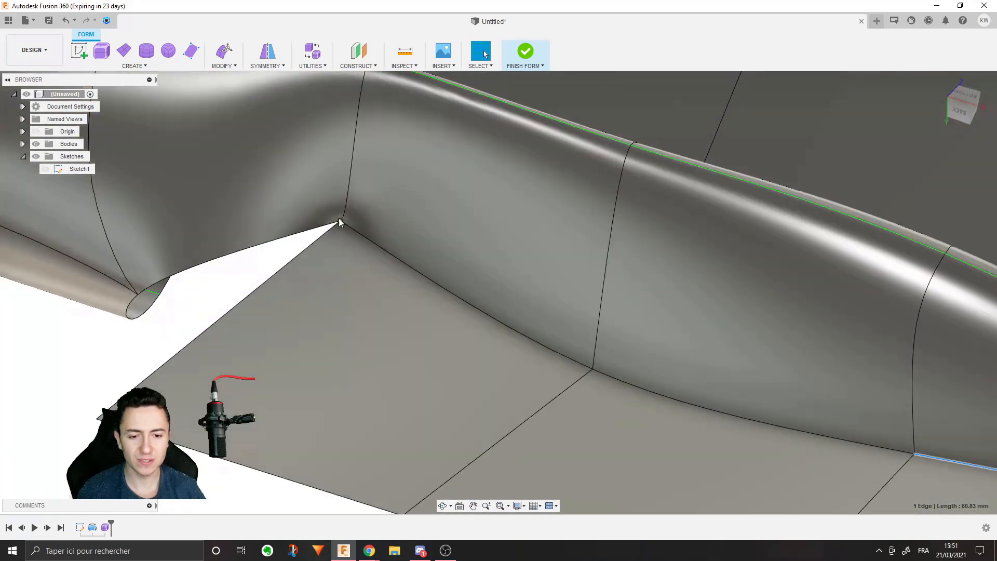
Step: Reposition the vertex where the rib's base meets the blade's rear corner with Edit Form, and clear the vertex selection
{"action": "right_click", "coordinate": [341, 220]}
{"action": "left_click", "coordinate": [385, 207]}
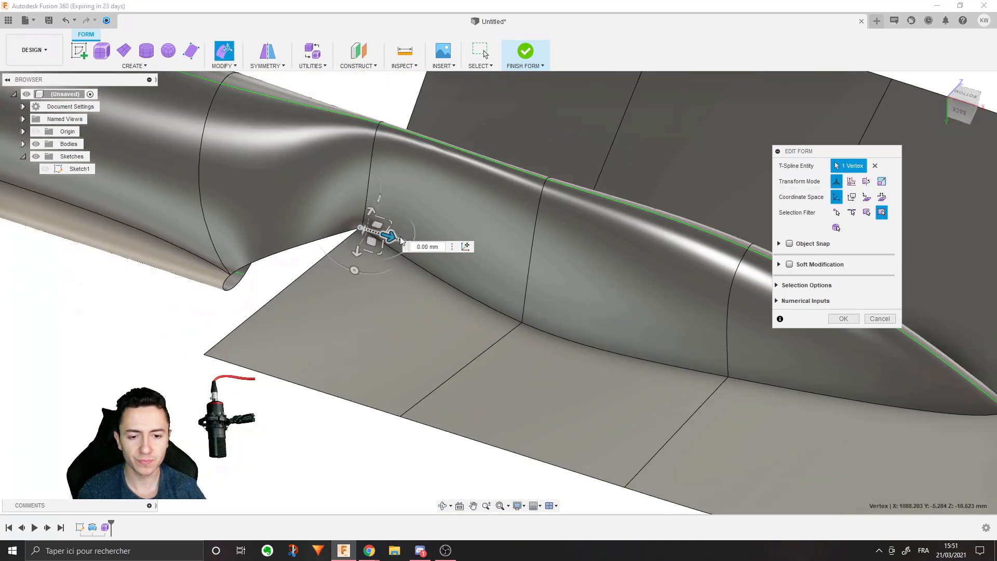
{"action": "middle_click_drag", "start_coordinate": [387, 252], "coordinate": [404, 228], "text": "shift"}
{"action": "left_click_drag", "start_coordinate": [383, 210], "coordinate": [361, 245]}
{"action": "middle_click_drag", "start_coordinate": [349, 232], "coordinate": [375, 232], "text": "shift"}
{"action": "middle_click_drag", "start_coordinate": [333, 290], "coordinate": [428, 394]}
{"action": "middle_click_drag", "start_coordinate": [460, 261], "coordinate": [475, 296], "text": "shift"}
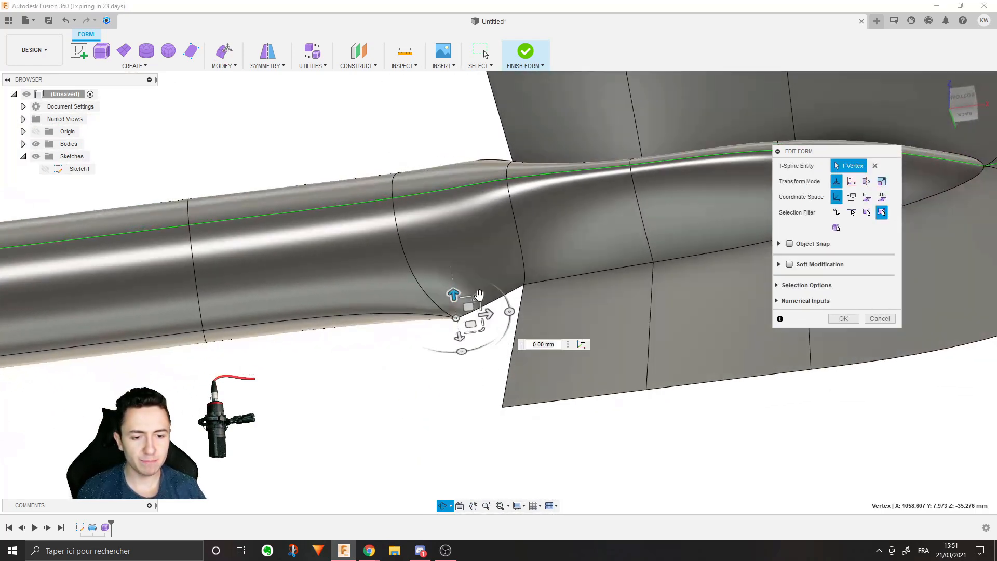
{"action": "left_click", "coordinate": [370, 420]}
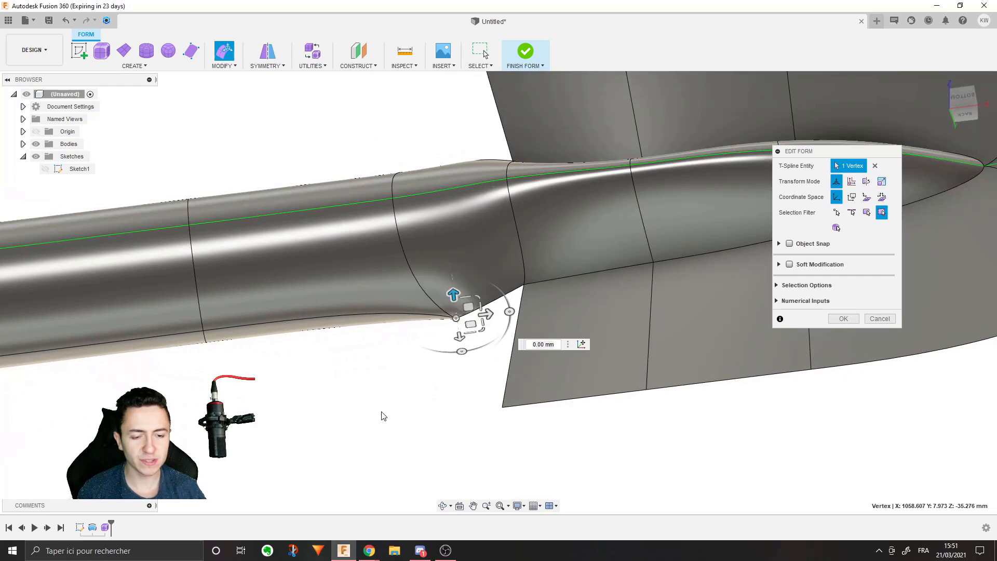
Step: Weld the socket's lower corner vertex to the blade's rear corner vertex beside the neck, closing the gap on both sides
{"action": "left_click", "coordinate": [227, 66]}
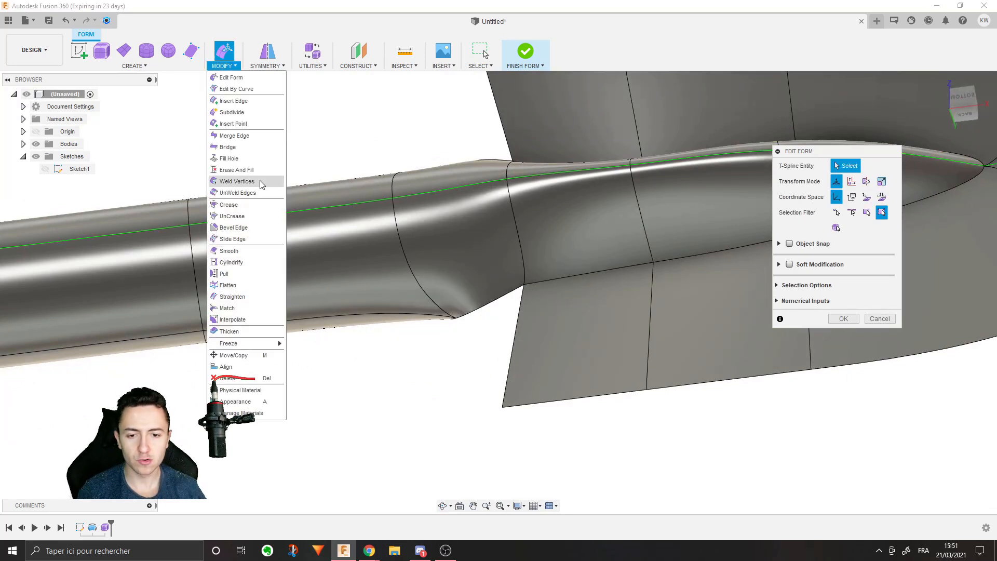
{"action": "left_click", "coordinate": [228, 167]}
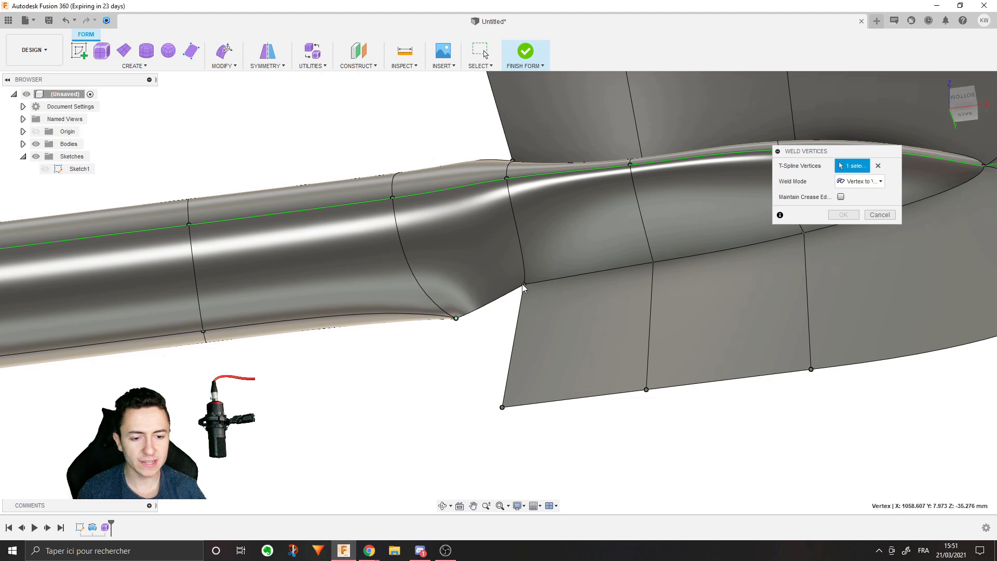
{"action": "middle_click_drag", "start_coordinate": [523, 288], "coordinate": [420, 384], "text": "shift"}
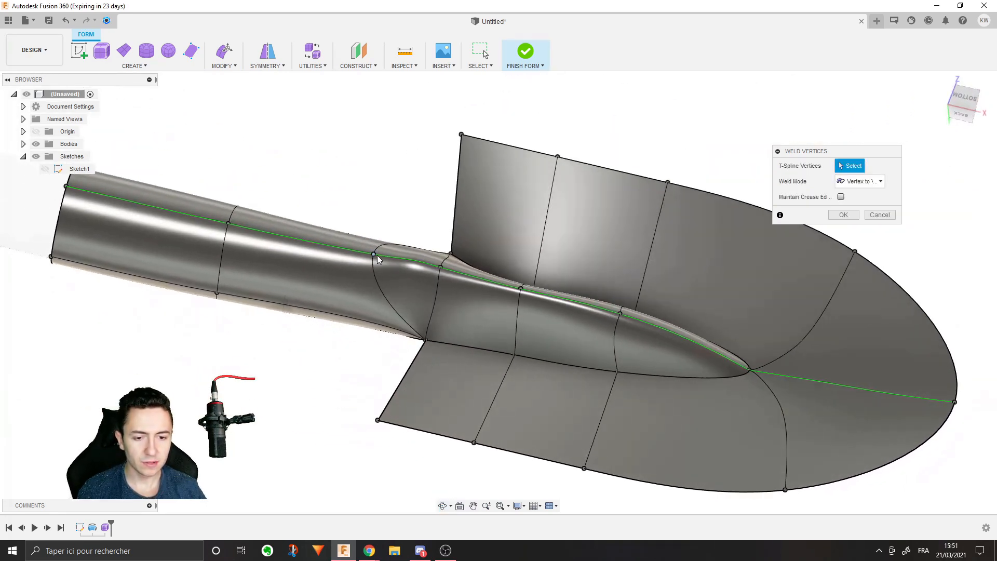
{"action": "mouse_move", "coordinate": [568, 356]}
{"action": "middle_mouse_down", "text": "shift"}
{"action": "mouse_move", "coordinate": [591, 344]}
{"action": "mouse_move", "coordinate": [582, 363]}
{"action": "middle_mouse_up", "text": "shift"}
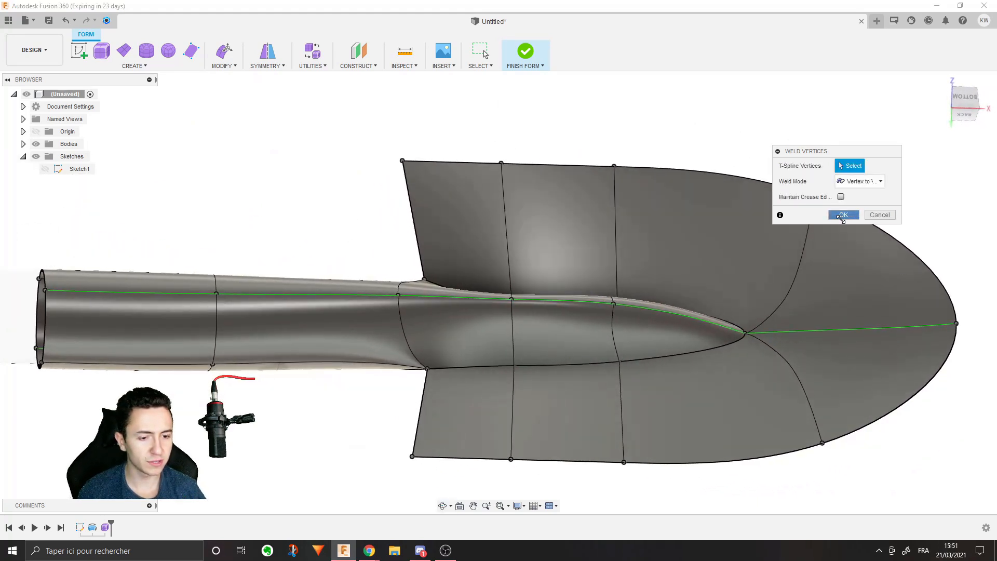
{"action": "left_click", "coordinate": [842, 215]}
Step: Try moving the neck's centreline vertex forward toward the blade with Edit Form, and undo the move
{"action": "middle_click_drag", "start_coordinate": [420, 324], "coordinate": [426, 296], "text": "shift"}
{"action": "left_click", "coordinate": [397, 298]}
{"action": "right_click", "coordinate": [397, 297]}
{"action": "left_click", "coordinate": [434, 285]}
{"action": "left_click_drag", "start_coordinate": [428, 296], "coordinate": [482, 296]}
{"action": "middle_click_drag", "start_coordinate": [450, 324], "coordinate": [427, 309], "text": "shift"}
{"action": "key", "text": "ctrl+z"}
{"action": "middle_click_drag", "start_coordinate": [460, 368], "coordinate": [504, 407], "text": "shift"}
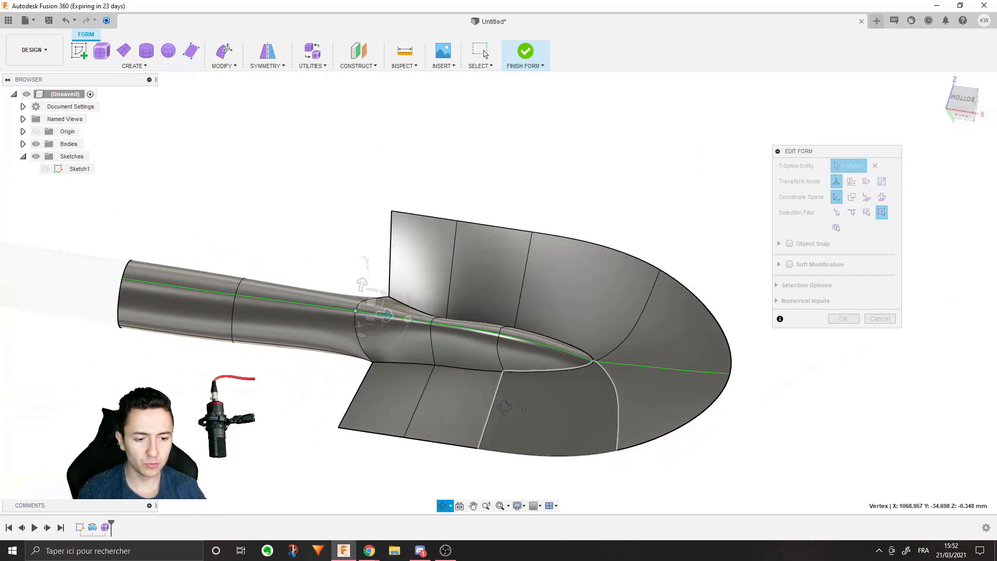
{"action": "mouse_move", "coordinate": [639, 383]}
{"action": "middle_mouse_down", "text": "shift"}
{"action": "mouse_move", "coordinate": [669, 381]}
{"action": "mouse_move", "coordinate": [644, 400]}
{"action": "middle_mouse_up", "text": "shift"}
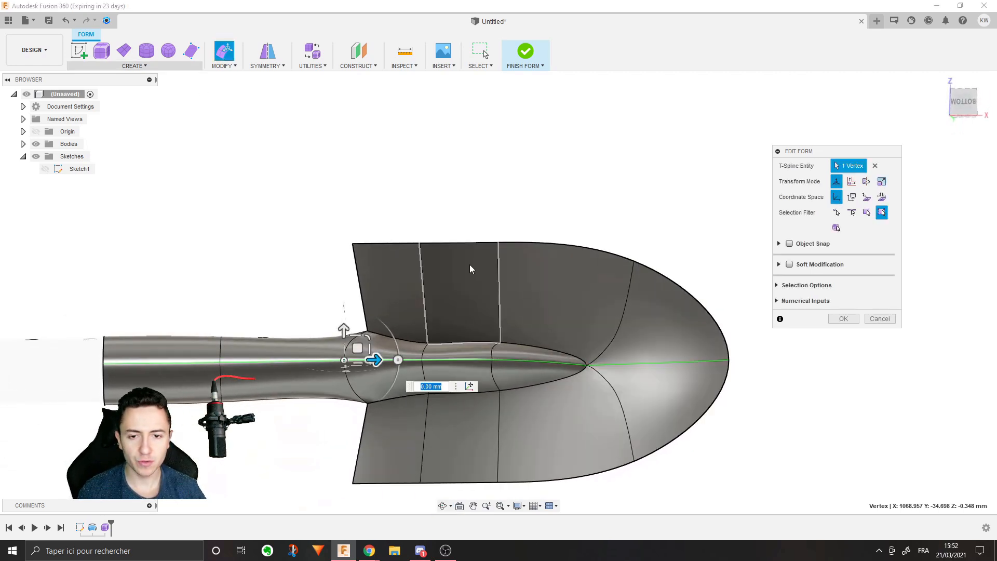
{"action": "left_click", "coordinate": [379, 188]}
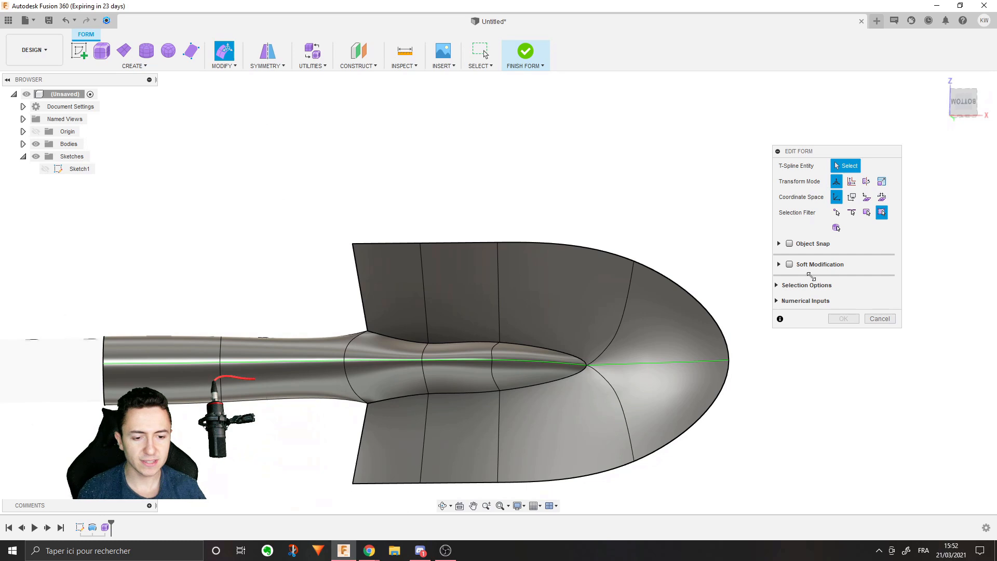
Step: Insert an edge parallel to the rib's six base edges, on the blade side and close to the rib
{"action": "left_click", "coordinate": [226, 66]}
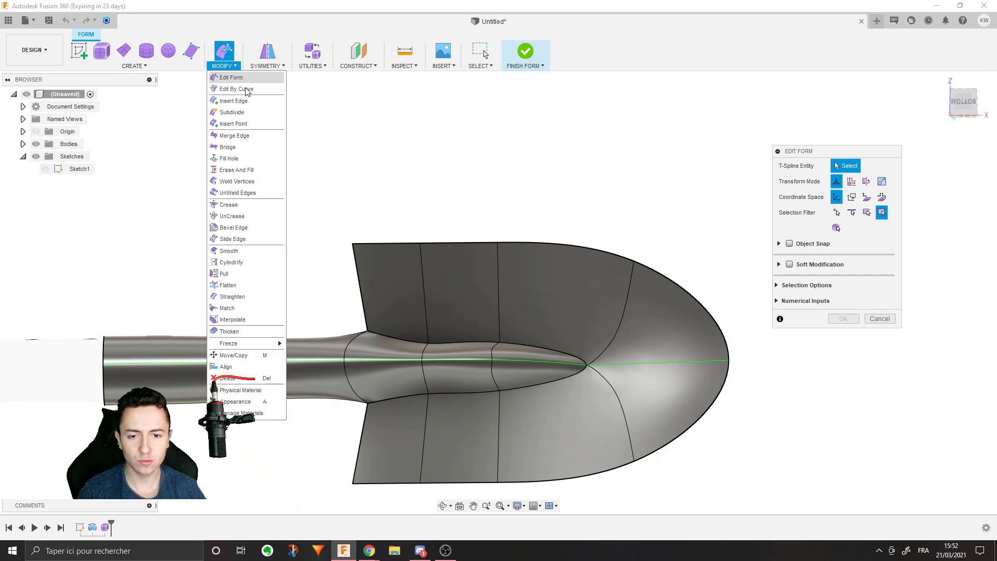
{"action": "left_click", "coordinate": [235, 106]}
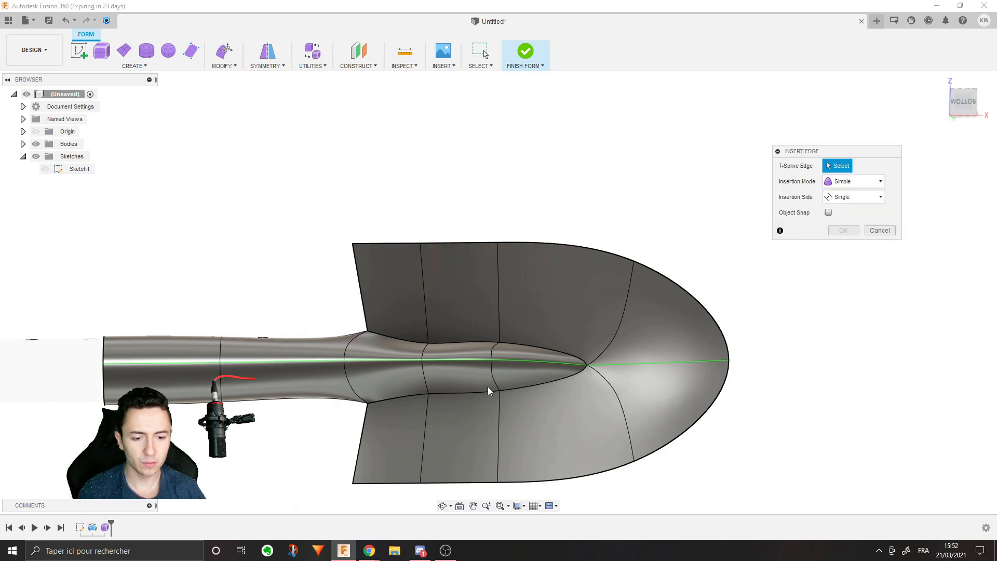
{"action": "double_click", "coordinate": [487, 393]}
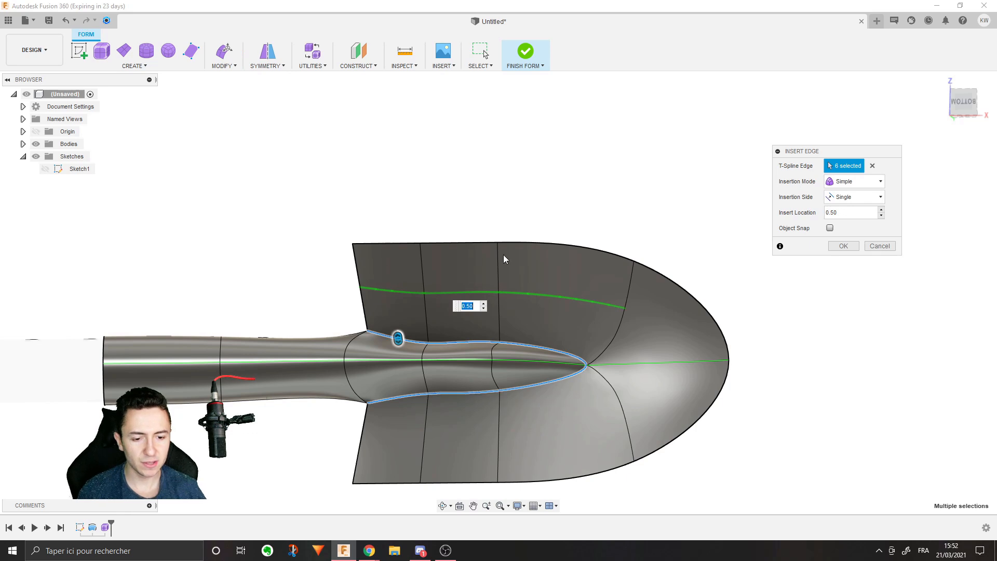
{"action": "left_click_drag", "start_coordinate": [397, 338], "coordinate": [409, 378]}
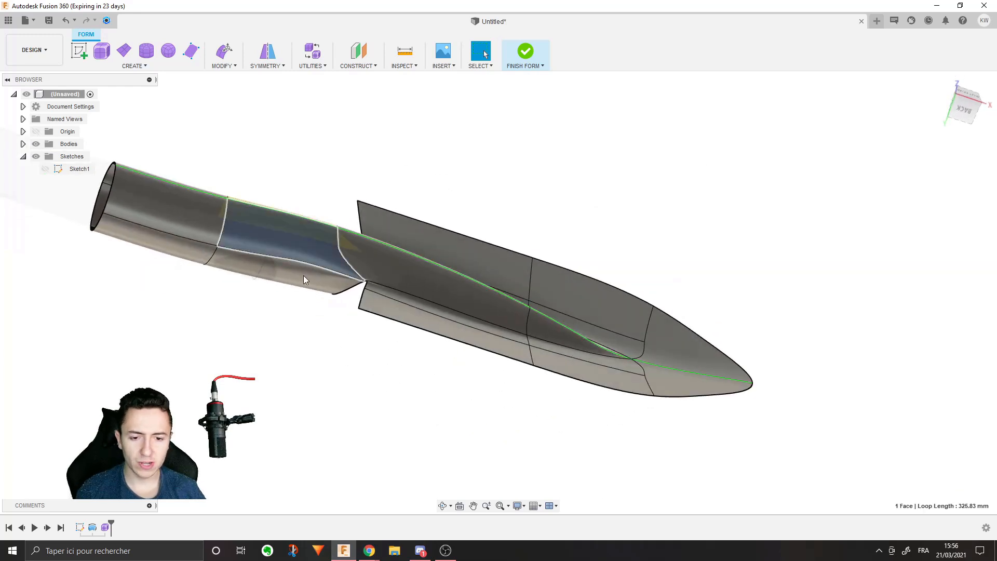
Step: Delete all the tubular socket faces behind the neck, leaving only the blade and its rib
{"action": "left_click", "coordinate": [322, 278], "text": "shift"}
{"action": "left_click", "coordinate": [198, 245], "text": "shift"}
{"action": "left_click", "coordinate": [206, 211], "text": "shift"}
{"action": "middle_click_drag", "start_coordinate": [207, 213], "coordinate": [190, 277], "text": "shift"}
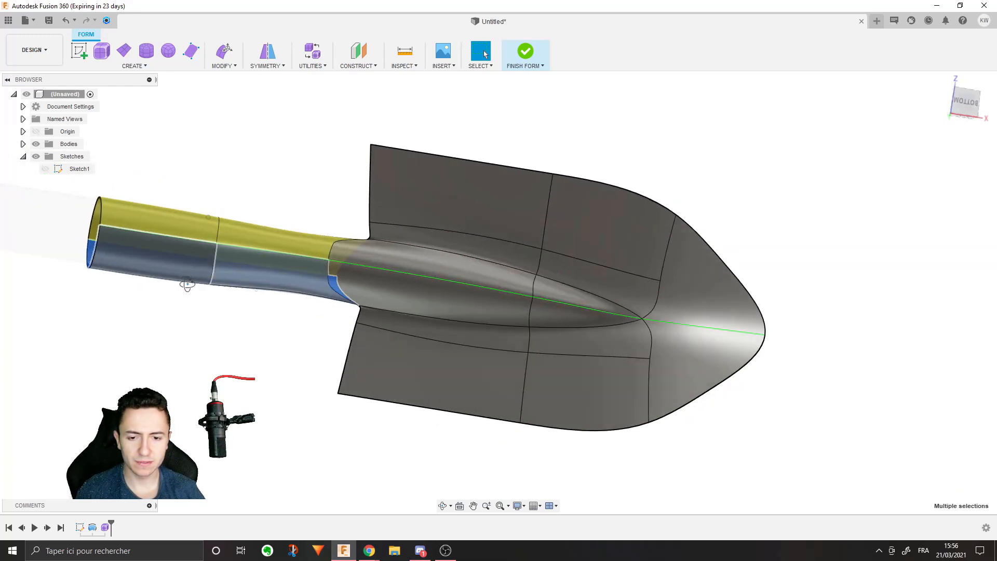
{"action": "right_click", "coordinate": [272, 253]}
{"action": "left_click", "coordinate": [242, 224]}
{"action": "middle_click_drag", "start_coordinate": [285, 244], "coordinate": [280, 279], "text": "shift"}
Step: Use Insert Point to extend the edge running beside the rib from its front end to the blade's outer rim
{"action": "middle_click_drag", "start_coordinate": [583, 275], "coordinate": [506, 232], "text": "shift"}
{"action": "scroll", "coordinate": [504, 232], "scroll_direction": "up", "scroll_amount": 3}
{"action": "middle_click_drag", "start_coordinate": [618, 259], "coordinate": [571, 256], "text": "shift"}
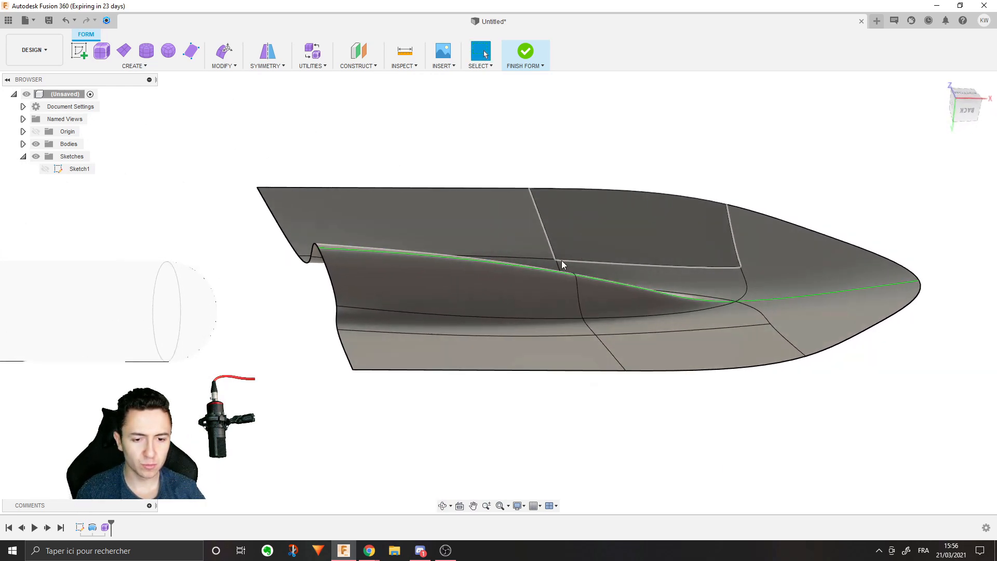
{"action": "middle_click_drag", "start_coordinate": [452, 316], "coordinate": [602, 312], "text": "shift"}
{"action": "left_click", "coordinate": [224, 65]}
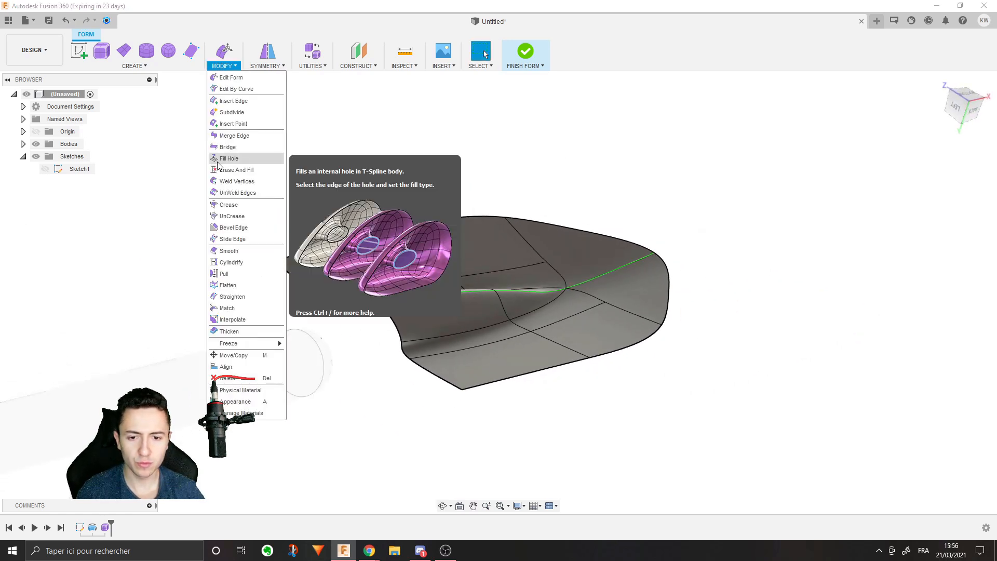
{"action": "left_click", "coordinate": [252, 205]}
{"action": "scroll", "coordinate": [654, 271], "scroll_direction": "up", "scroll_amount": 5}
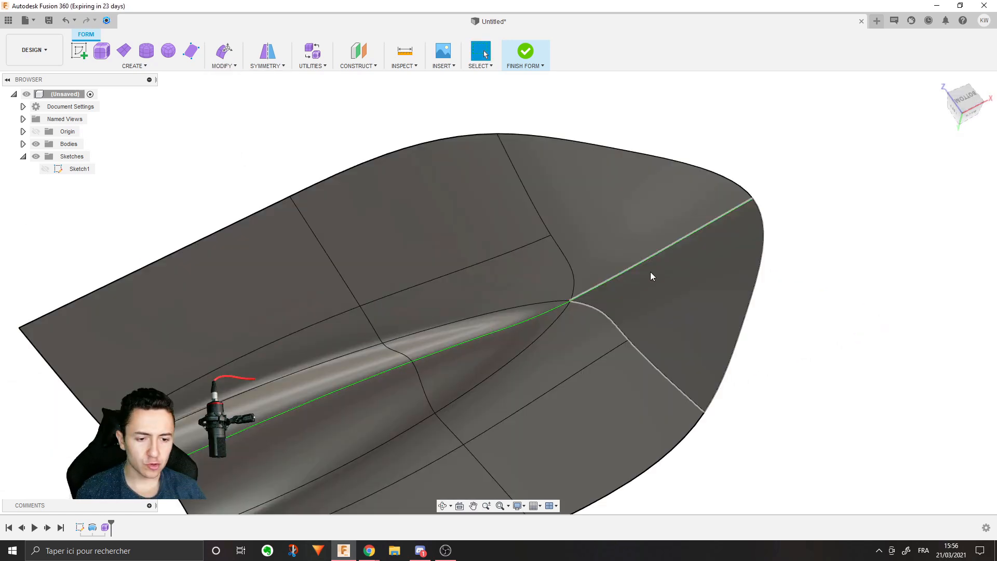
{"action": "middle_click_drag", "start_coordinate": [654, 271], "coordinate": [464, 226], "text": "shift"}
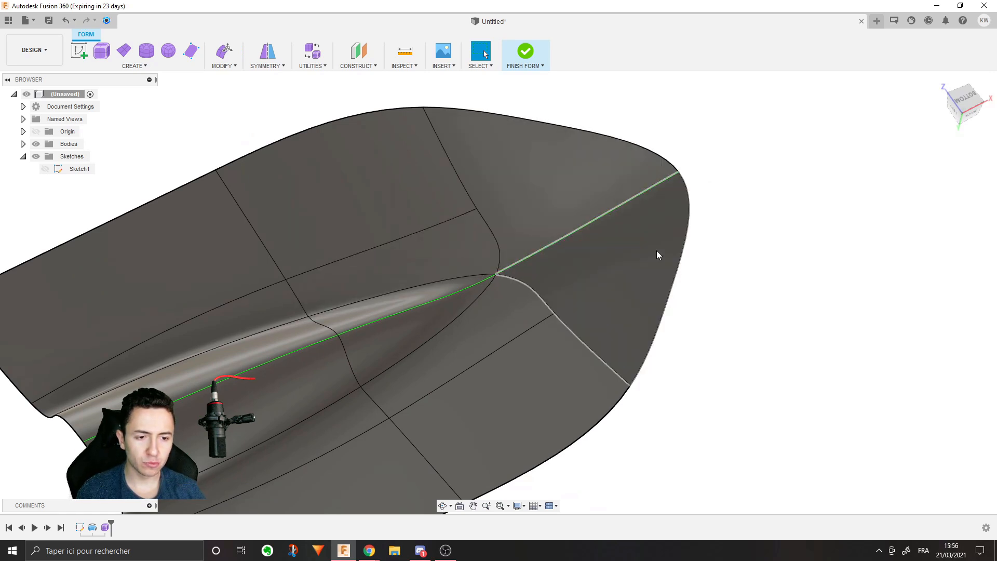
{"action": "left_click", "coordinate": [232, 67]}
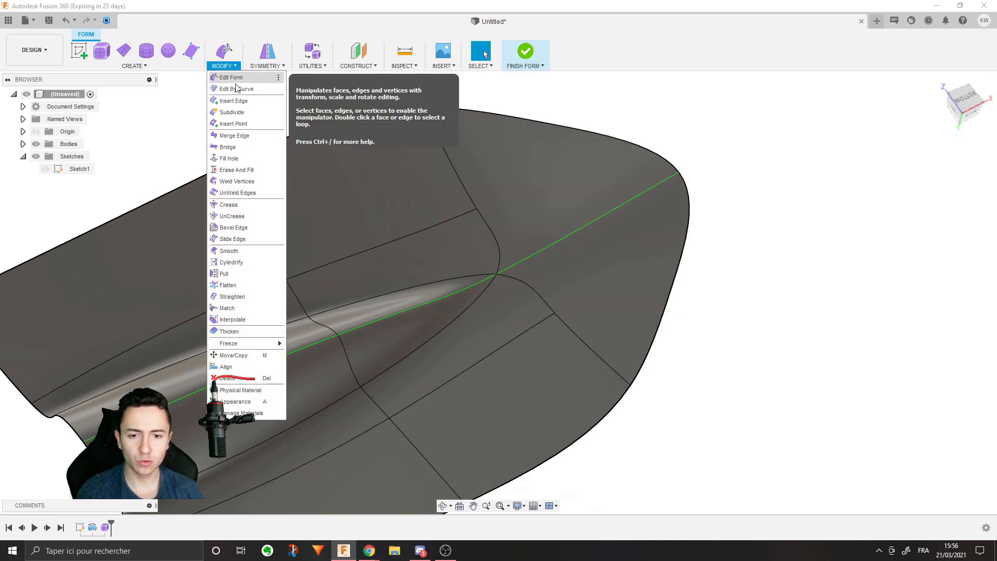
{"action": "left_click", "coordinate": [233, 124]}
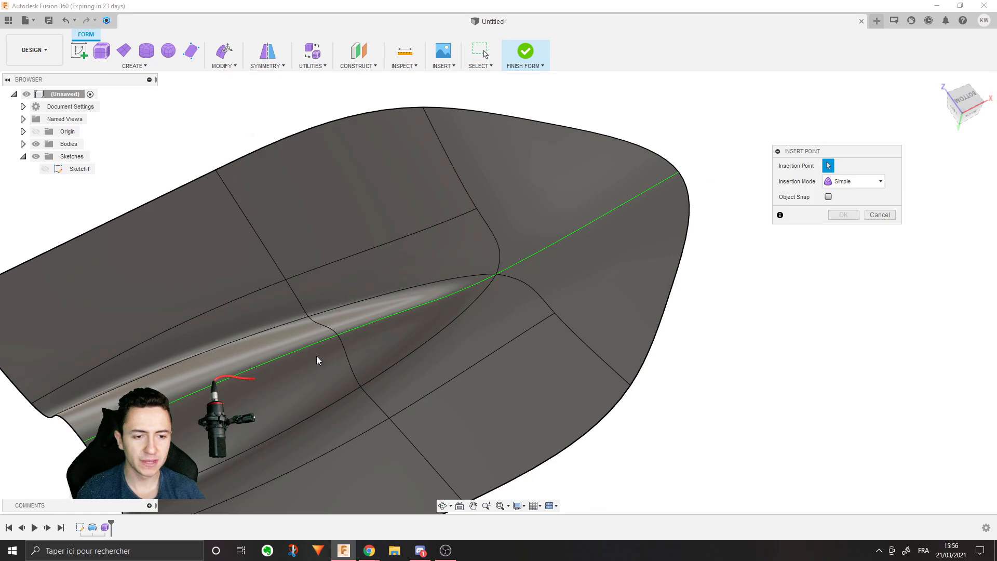
{"action": "left_click", "coordinate": [477, 208]}
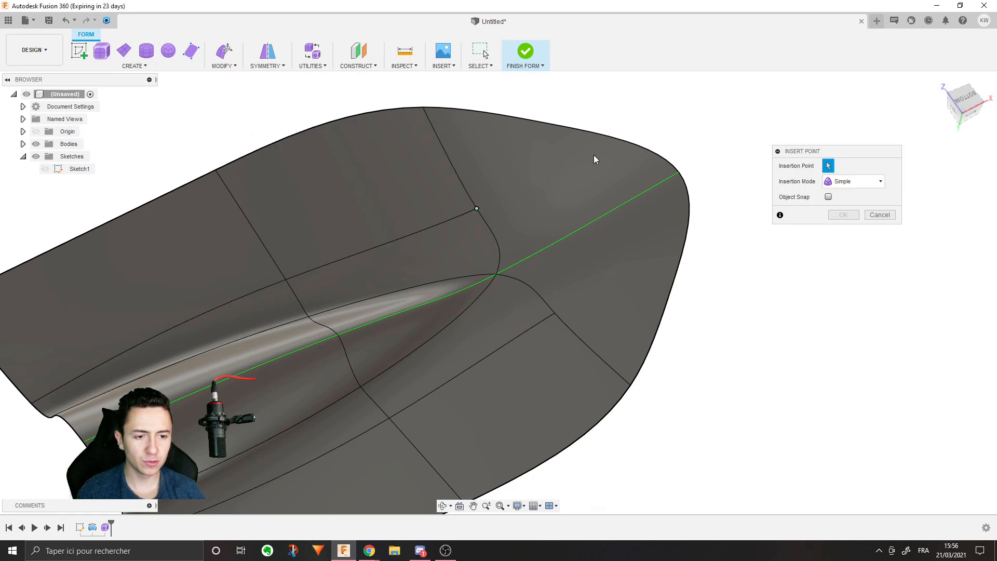
{"action": "left_click", "coordinate": [621, 139]}
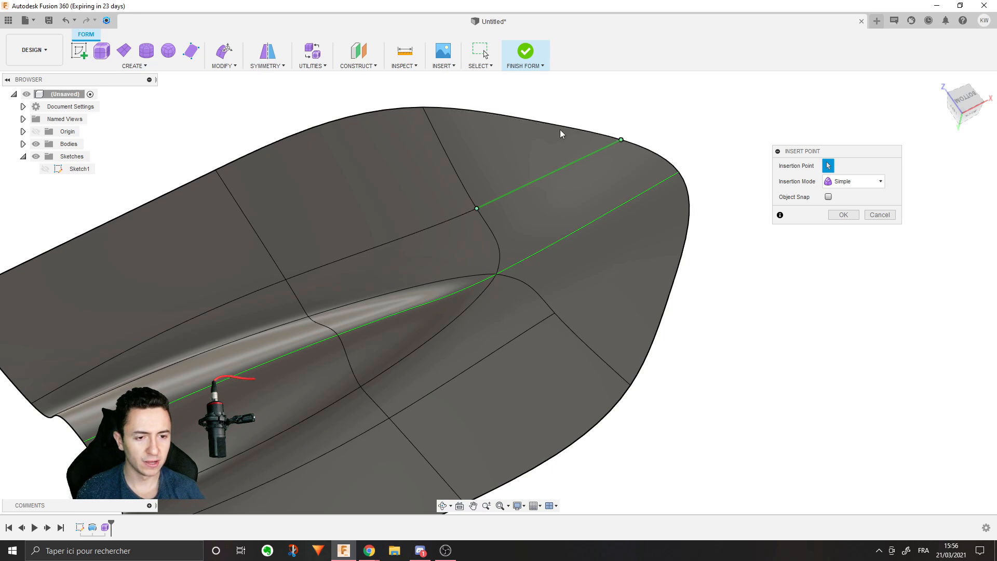
{"action": "left_click", "coordinate": [843, 215]}
Step: Move the new rim vertex near the blade's tip outward with Edit Form to round the front outline
{"action": "mouse_move", "coordinate": [706, 301]}
{"action": "middle_mouse_down", "text": "shift"}
{"action": "mouse_move", "coordinate": [707, 266]}
{"action": "mouse_move", "coordinate": [690, 292]}
{"action": "middle_mouse_up", "text": "shift"}
{"action": "scroll", "coordinate": [646, 304], "scroll_direction": "down", "scroll_amount": 3}
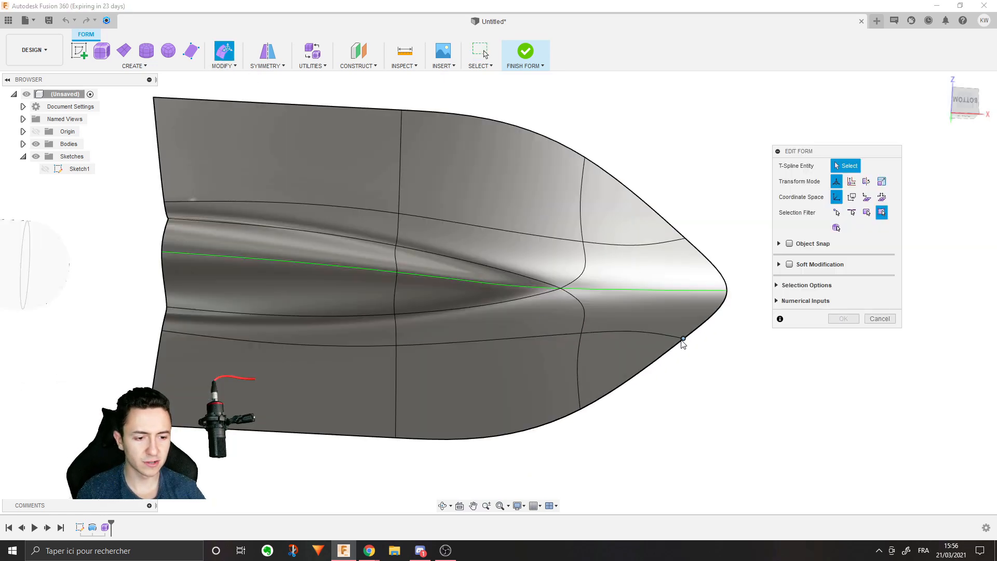
{"action": "left_click_drag", "start_coordinate": [697, 327], "coordinate": [715, 361]}
{"action": "middle_click_drag", "start_coordinate": [527, 225], "coordinate": [567, 171], "text": "shift"}
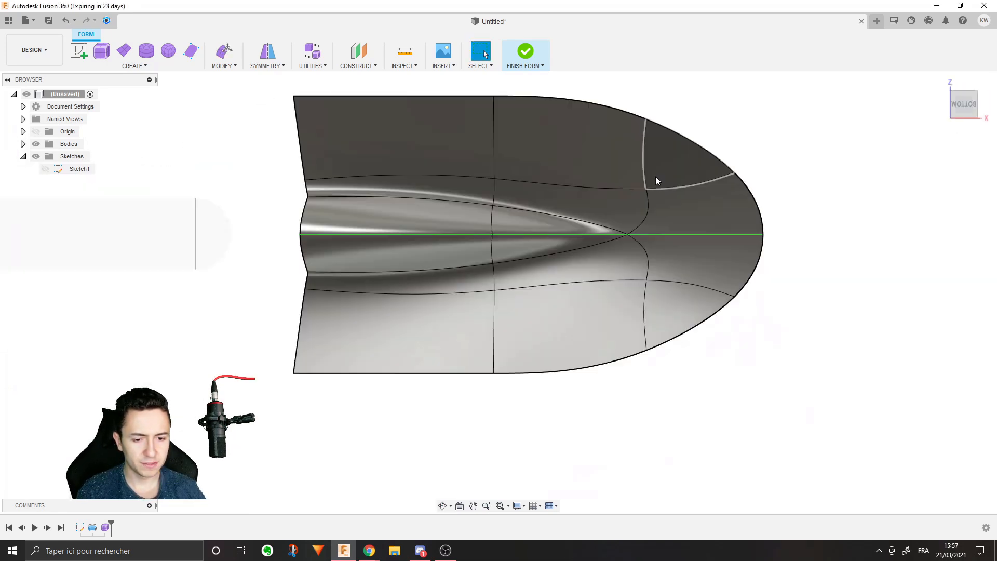
Step: Move the blade's rear corner and centreline vertices forward so the rear edge forms a straight line across the blade
{"action": "middle_click_drag", "start_coordinate": [439, 218], "coordinate": [436, 280]}
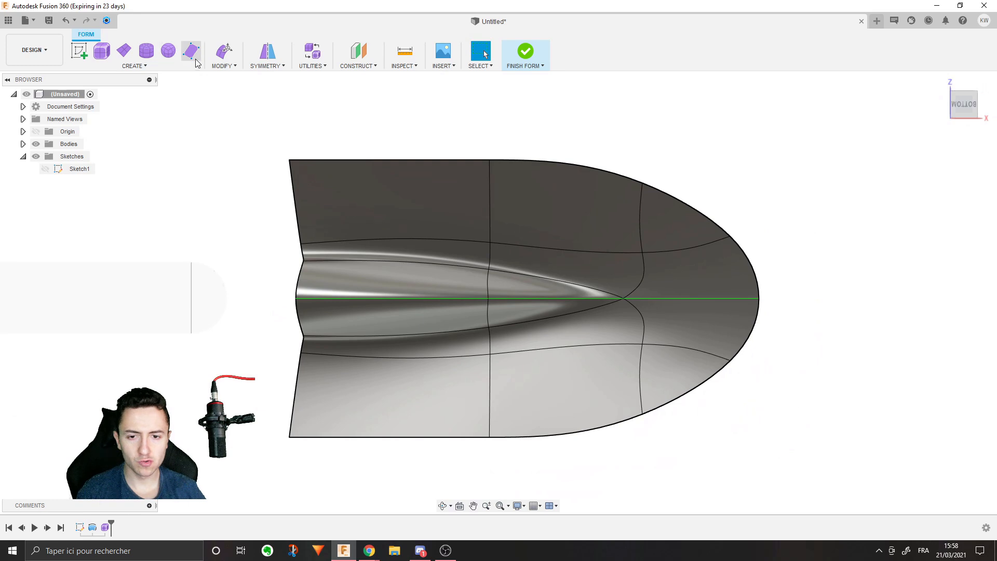
{"action": "left_click", "coordinate": [223, 52]}
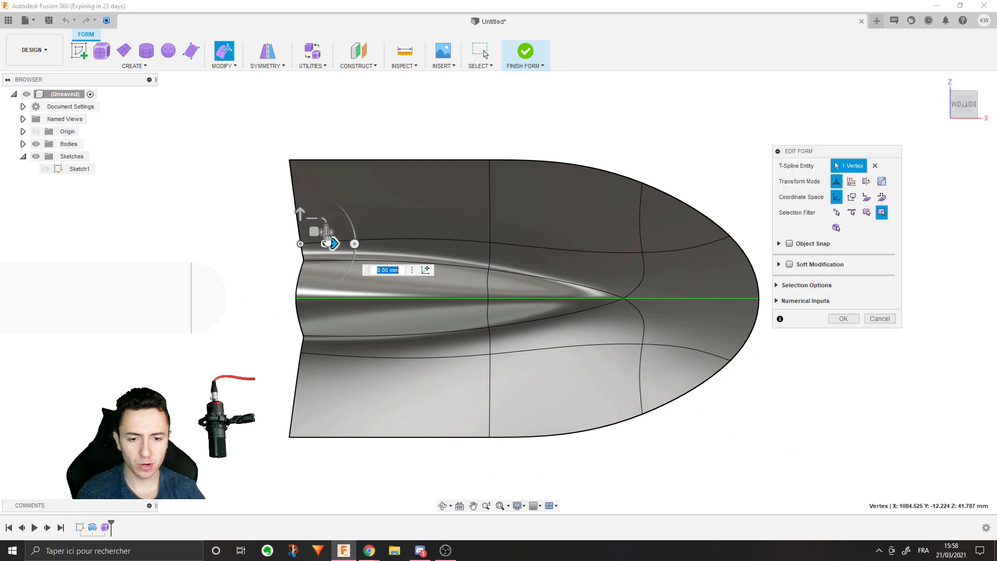
{"action": "left_click", "coordinate": [290, 161]}
{"action": "left_click_drag", "start_coordinate": [321, 156], "coordinate": [335, 159]}
{"action": "left_click", "coordinate": [295, 300]}
{"action": "left_click_drag", "start_coordinate": [329, 298], "coordinate": [335, 297]}
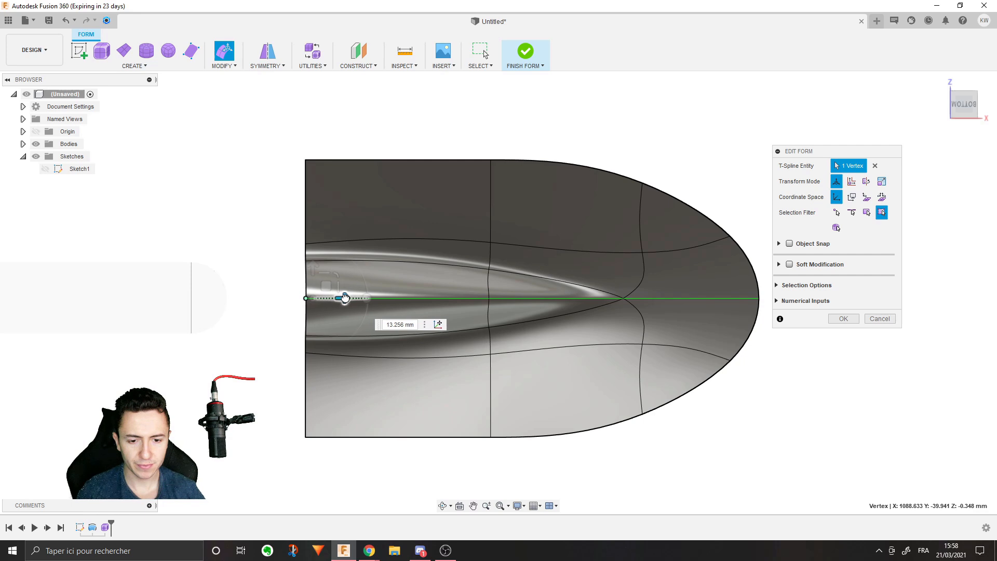
Step: Shift the blade's eight outer rim edges slightly in the vertical direction and clear the edge selection
{"action": "middle_click_drag", "start_coordinate": [678, 334], "coordinate": [720, 340], "text": "shift"}
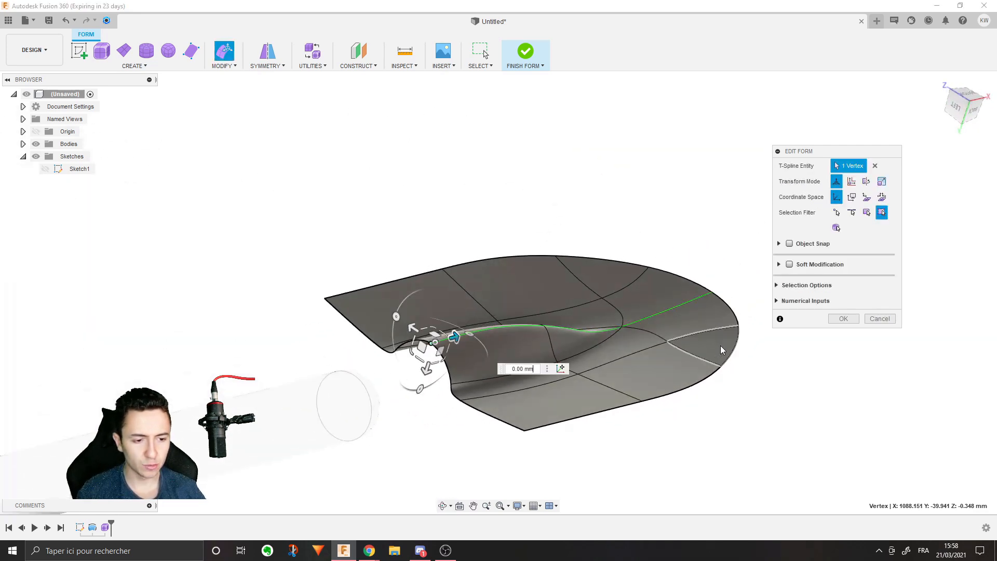
{"action": "double_click", "coordinate": [731, 359]}
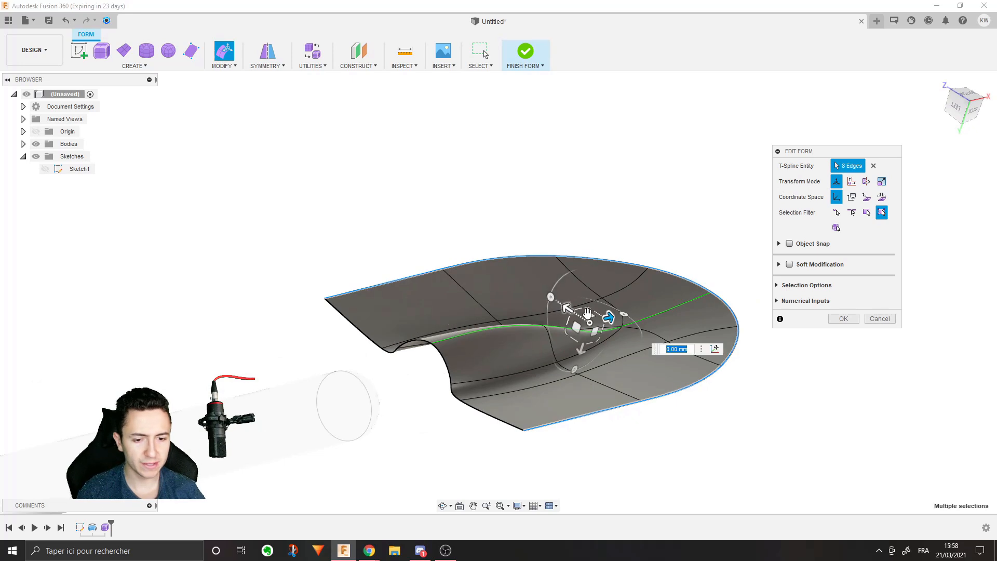
{"action": "left_click_drag", "start_coordinate": [579, 356], "coordinate": [584, 343]}
{"action": "middle_click_drag", "start_coordinate": [585, 344], "coordinate": [547, 311], "text": "shift"}
{"action": "scroll", "coordinate": [324, 288], "scroll_direction": "up", "scroll_amount": 3}
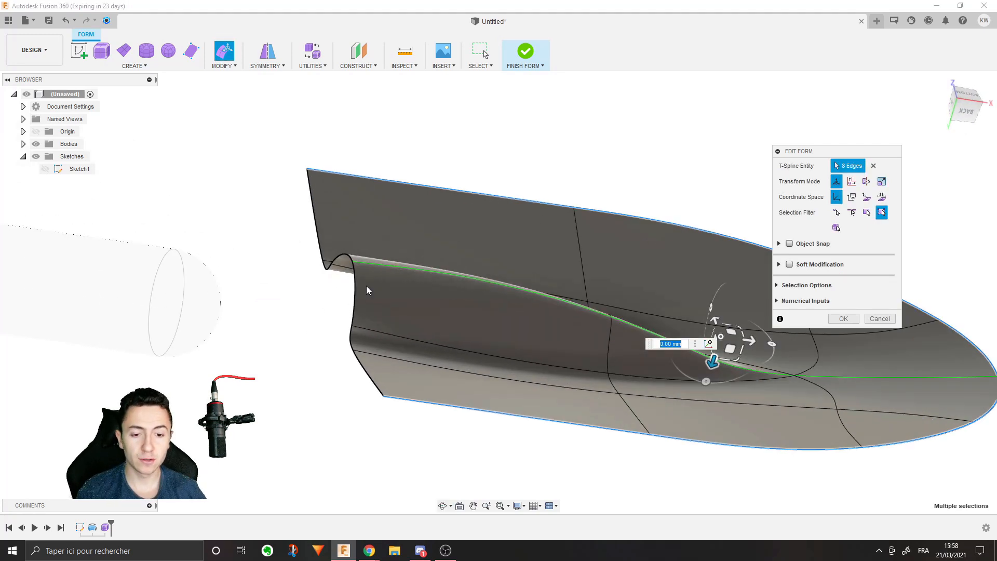
{"action": "double_click", "coordinate": [352, 282]}
{"action": "left_click", "coordinate": [250, 324]}
{"action": "scroll", "coordinate": [264, 314], "scroll_direction": "down", "scroll_amount": 3}
{"action": "middle_click_drag", "start_coordinate": [264, 314], "coordinate": [289, 356], "text": "shift"}
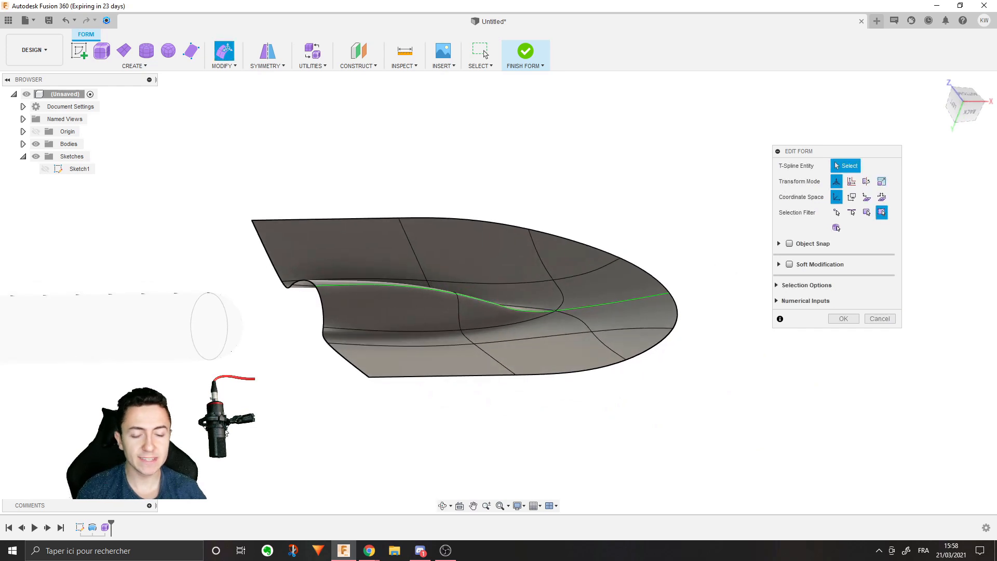
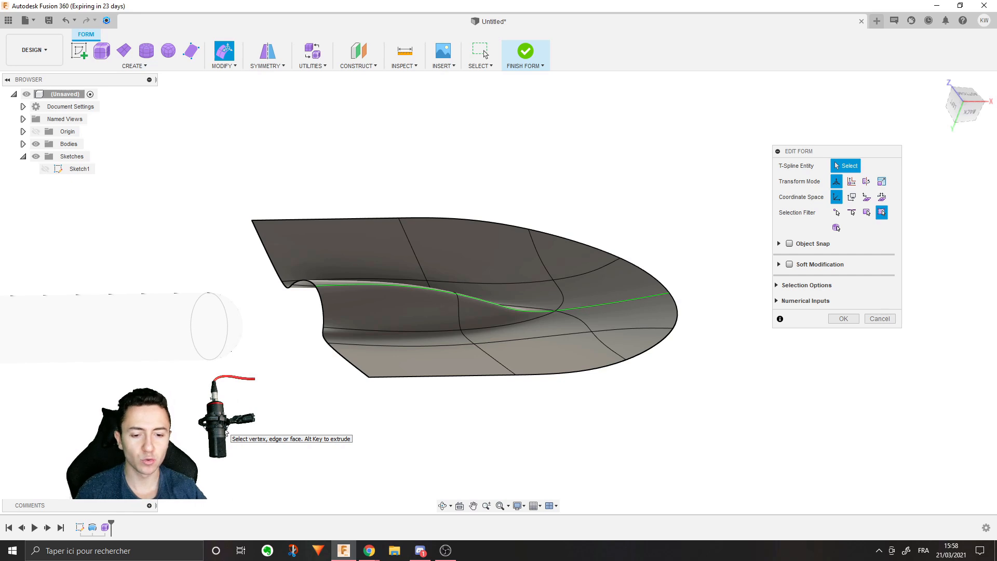
Step: Extrude the rib's two rear end edges backward with Edit Form to form a socket section reaching the handle's tip
{"action": "middle_click_drag", "start_coordinate": [192, 405], "coordinate": [320, 348]}
{"action": "left_click", "coordinate": [502, 282]}
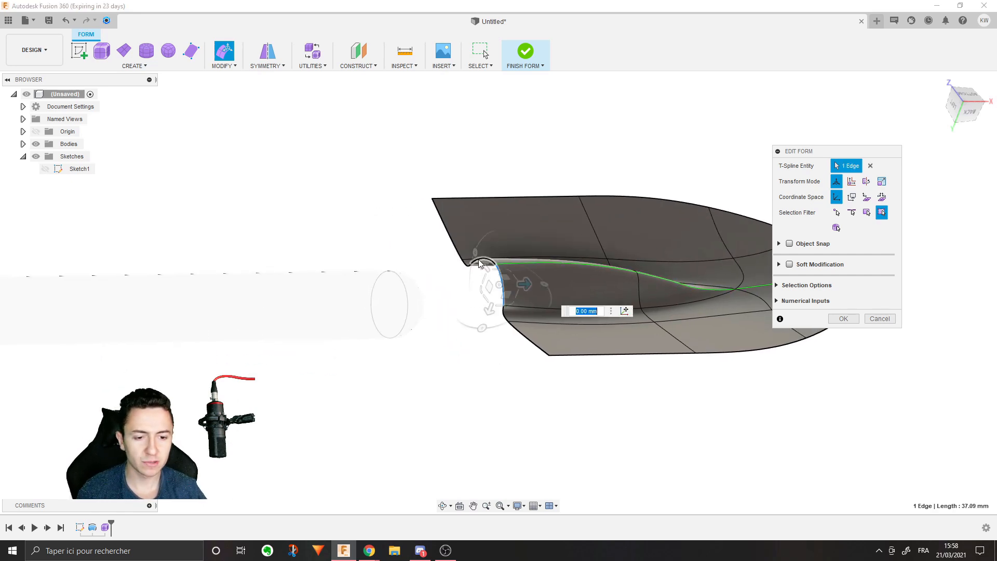
{"action": "left_click", "coordinate": [487, 258], "text": "shift"}
{"action": "middle_click_drag", "start_coordinate": [485, 265], "coordinate": [457, 300], "text": "shift"}
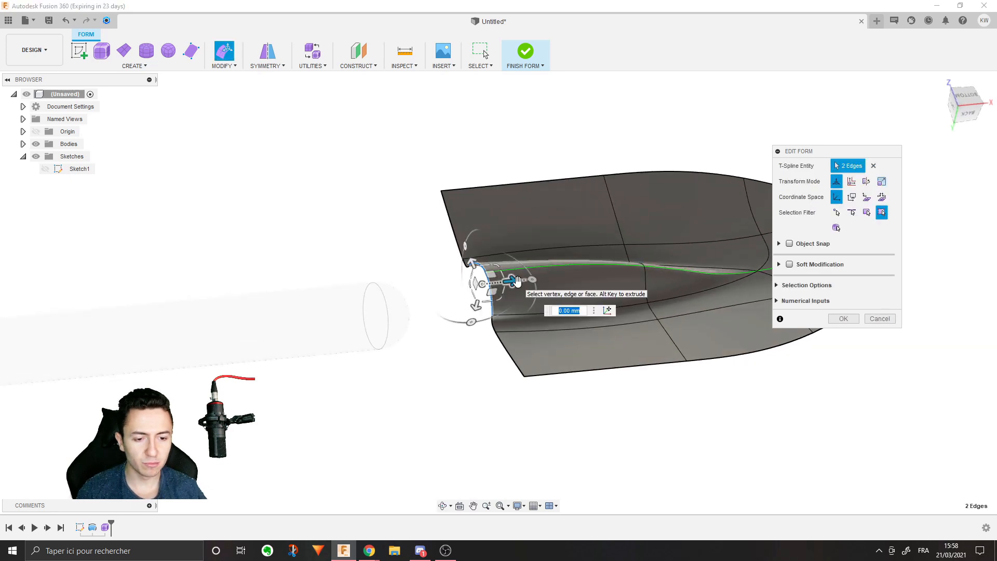
{"action": "left_click_drag", "start_coordinate": [518, 281], "coordinate": [408, 285]}
{"action": "middle_click_drag", "start_coordinate": [470, 402], "coordinate": [452, 385], "text": "shift"}
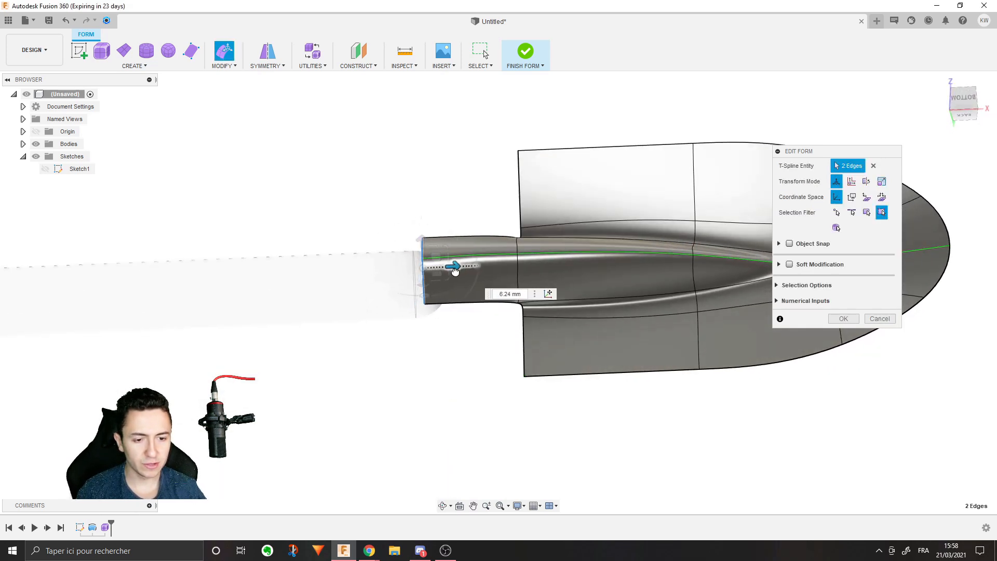
{"action": "left_click", "coordinate": [843, 319]}
Step: Move the two end edges of the new socket section slightly forward, away from the handle, and accept the edit
{"action": "middle_click_drag", "start_coordinate": [620, 314], "coordinate": [516, 322], "text": "shift"}
{"action": "middle_click_drag", "start_coordinate": [430, 283], "coordinate": [371, 249], "text": "shift"}
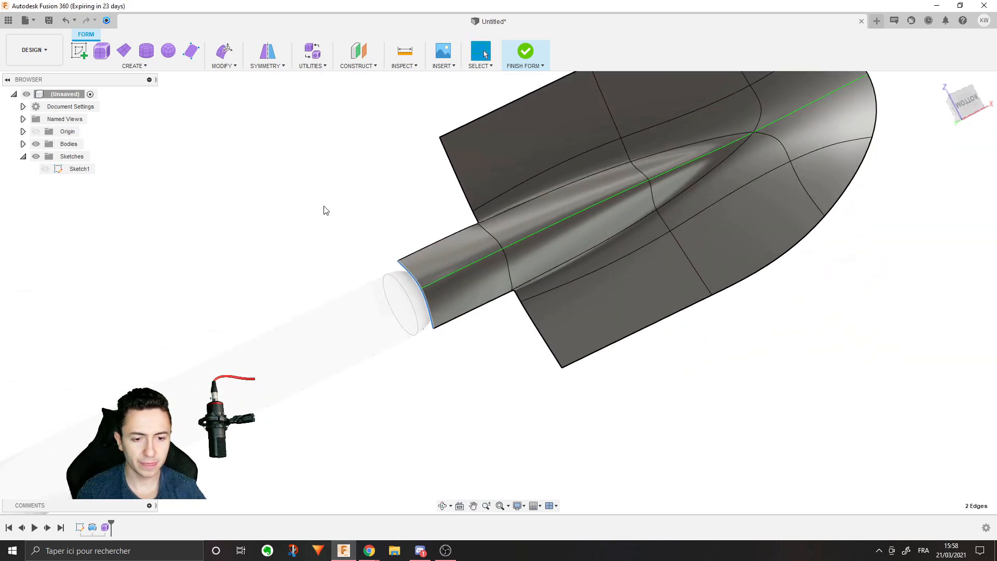
{"action": "left_click", "coordinate": [224, 50]}
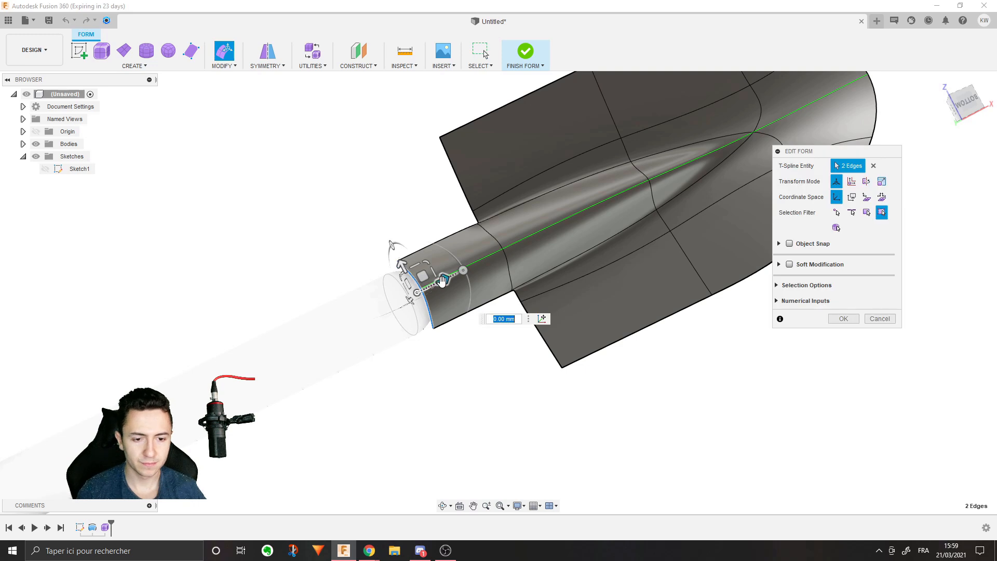
{"action": "left_click_drag", "start_coordinate": [443, 280], "coordinate": [461, 272]}
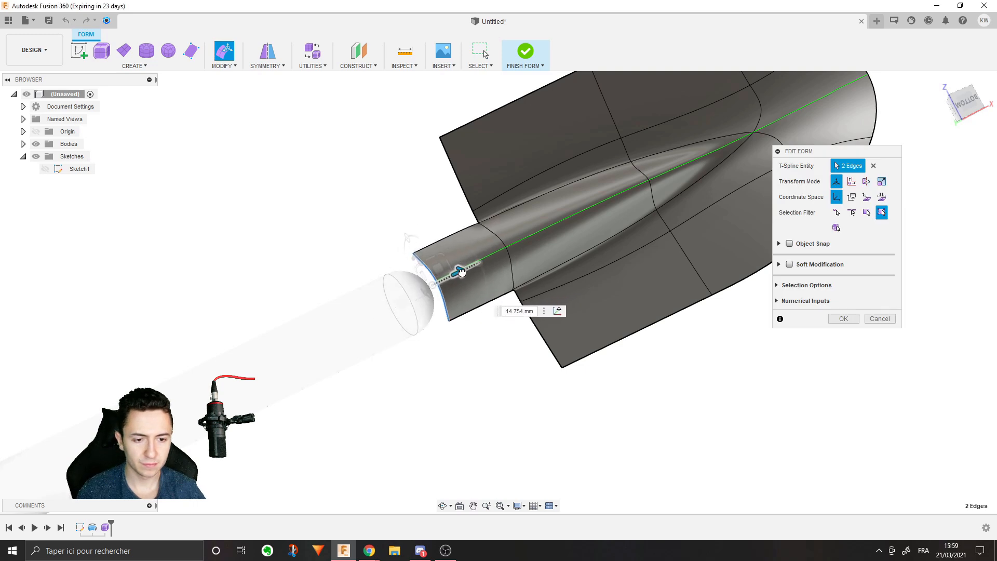
{"action": "middle_click_drag", "start_coordinate": [506, 314], "coordinate": [472, 282], "text": "shift"}
{"action": "scroll", "coordinate": [471, 283], "scroll_direction": "up", "scroll_amount": 2}
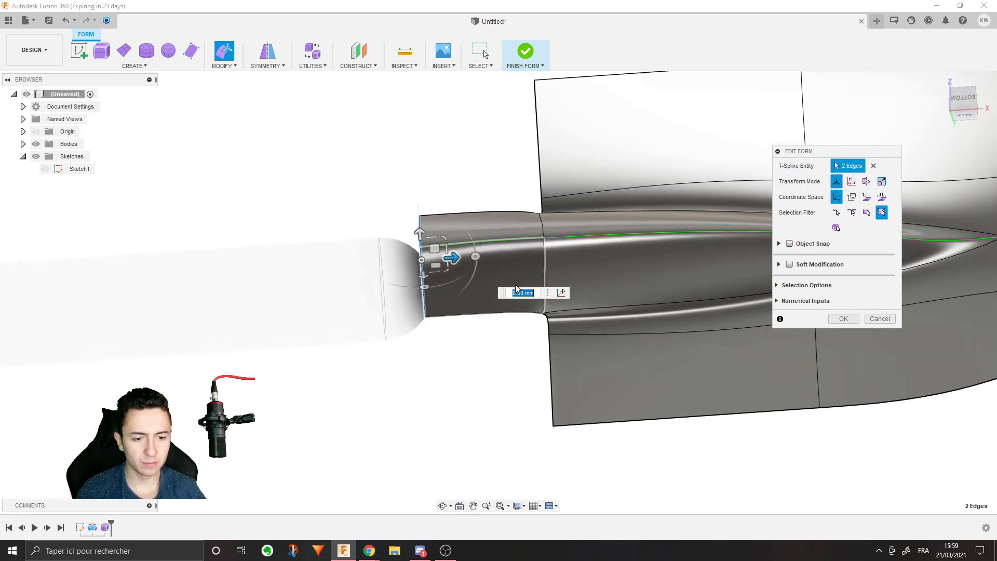
{"action": "left_click", "coordinate": [843, 318]}
{"action": "middle_click_drag", "start_coordinate": [516, 335], "coordinate": [309, 80], "text": "shift"}
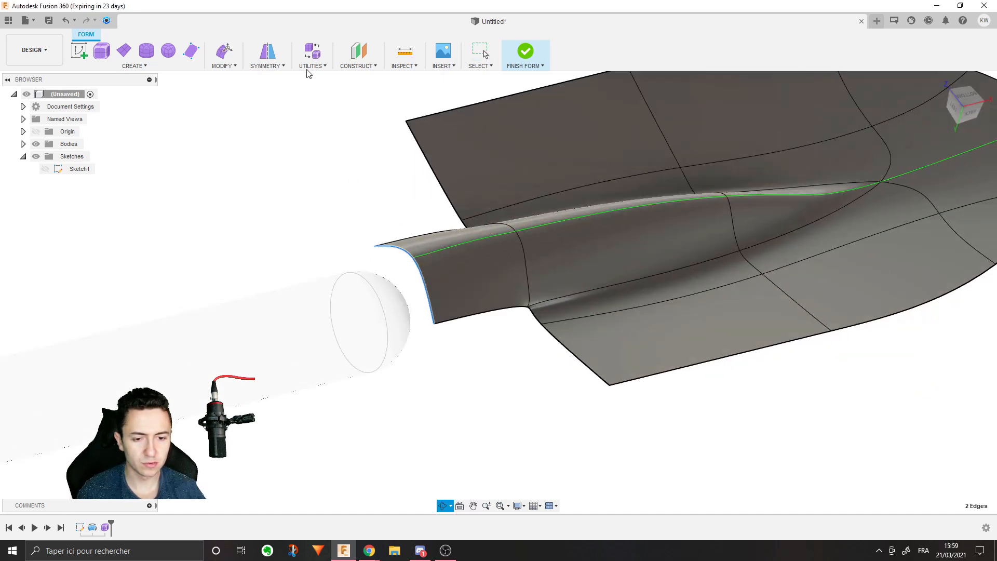
{"action": "left_click", "coordinate": [231, 62]}
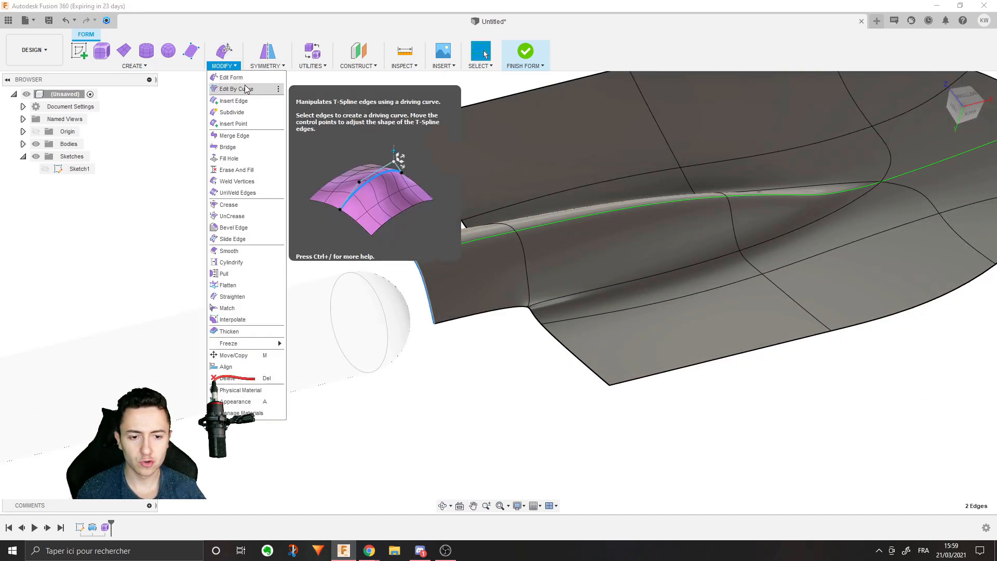
{"action": "left_click", "coordinate": [242, 89]}
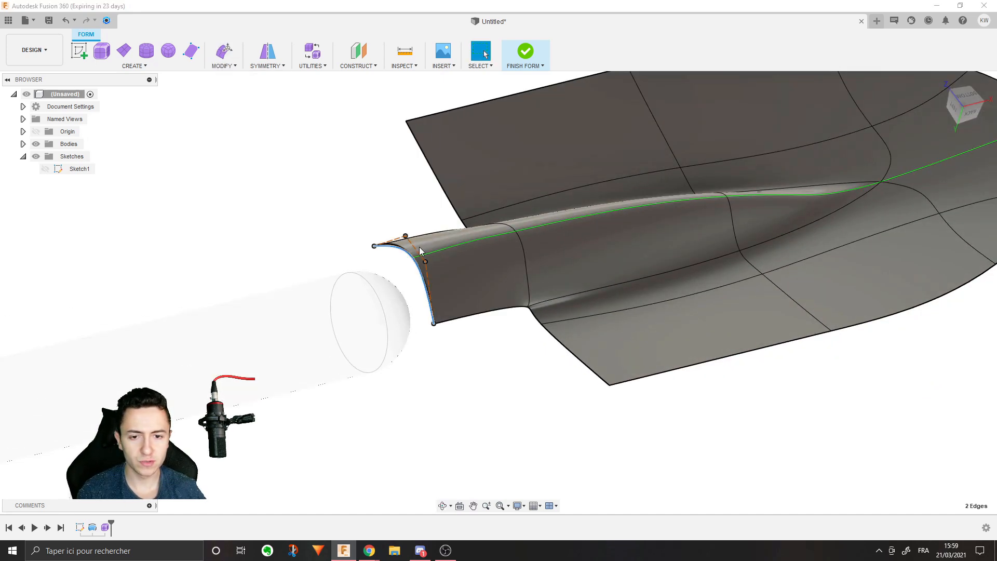
{"action": "left_click", "coordinate": [225, 67]}
{"action": "key", "text": "Escape"}
{"action": "key", "text": "Escape"}
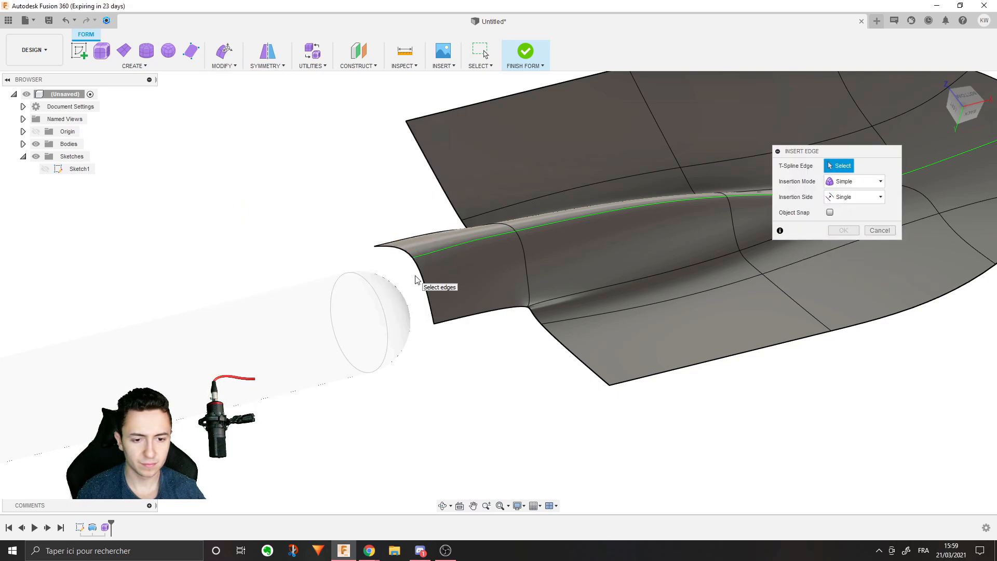
Step: Insert an edge across the socket section near the blade's rear edge, at insert location 0.785 from its open end
{"action": "left_click", "coordinate": [422, 277]}
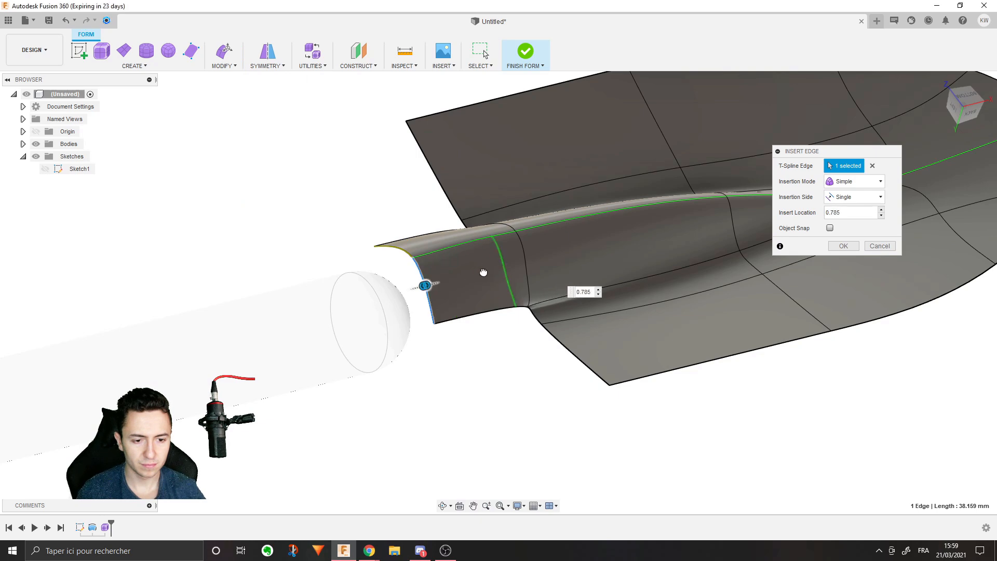
{"action": "left_click", "coordinate": [840, 249]}
{"action": "middle_click_drag", "start_coordinate": [556, 378], "coordinate": [550, 335], "text": "shift"}
{"action": "middle_click_drag", "start_coordinate": [459, 332], "coordinate": [447, 260], "text": "shift"}
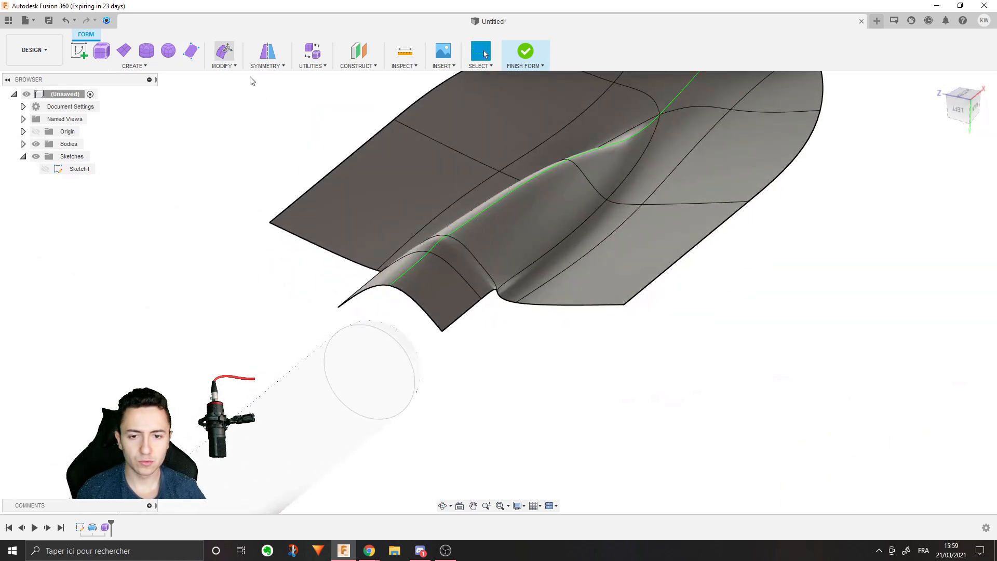
Step: Move the socket section's lower side edge with Edit Form by about 6.8 mm and -2.5 mm in its two plane directions
{"action": "left_click", "coordinate": [231, 54]}
{"action": "middle_click_drag", "start_coordinate": [490, 337], "coordinate": [522, 269], "text": "shift"}
{"action": "left_click_drag", "start_coordinate": [495, 278], "coordinate": [495, 276]}
{"action": "key", "text": "super"}
{"action": "type", "text": "connexion"}
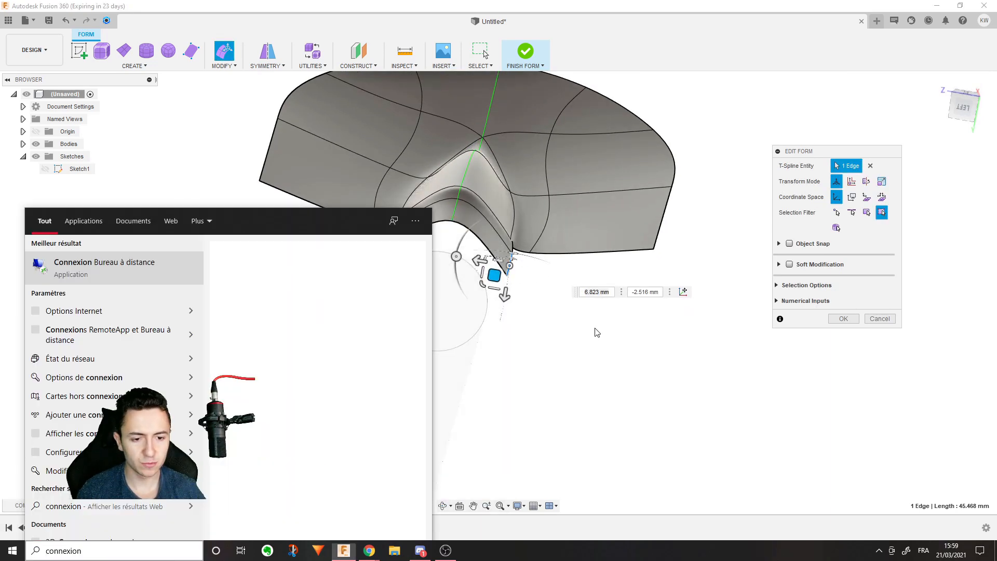
{"action": "left_click", "coordinate": [597, 332]}
Step: Extrude the socket's lower side edge inward so the new symmetric faces wrap underneath with a narrow gap, and clear the selection
{"action": "middle_click_drag", "start_coordinate": [519, 333], "coordinate": [482, 258], "text": "shift"}
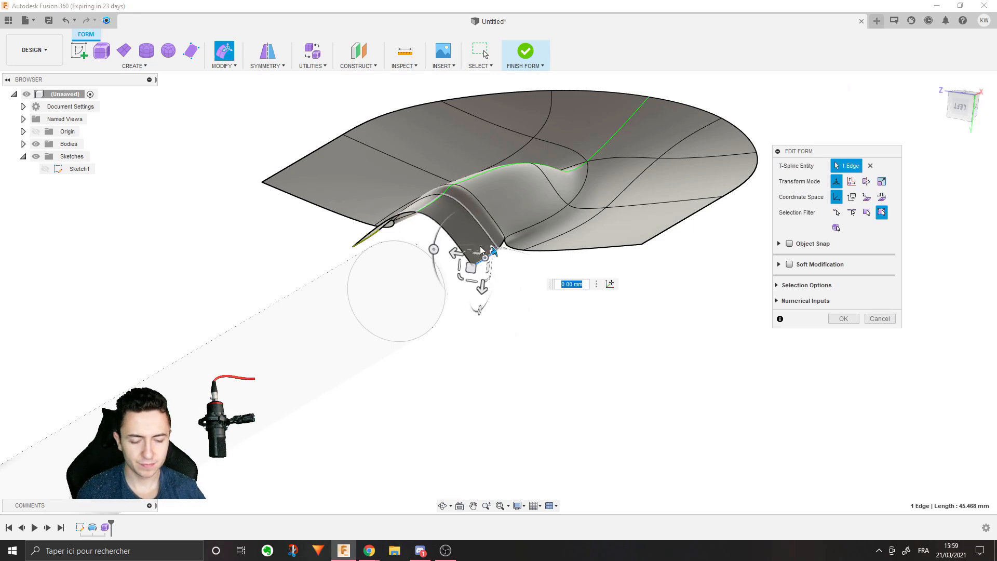
{"action": "left_click_drag", "start_coordinate": [474, 294], "coordinate": [422, 302]}
{"action": "middle_click_drag", "start_coordinate": [461, 351], "coordinate": [500, 389]}
{"action": "scroll", "coordinate": [495, 321], "scroll_direction": "up", "scroll_amount": 3}
{"action": "left_click", "coordinate": [484, 330]}
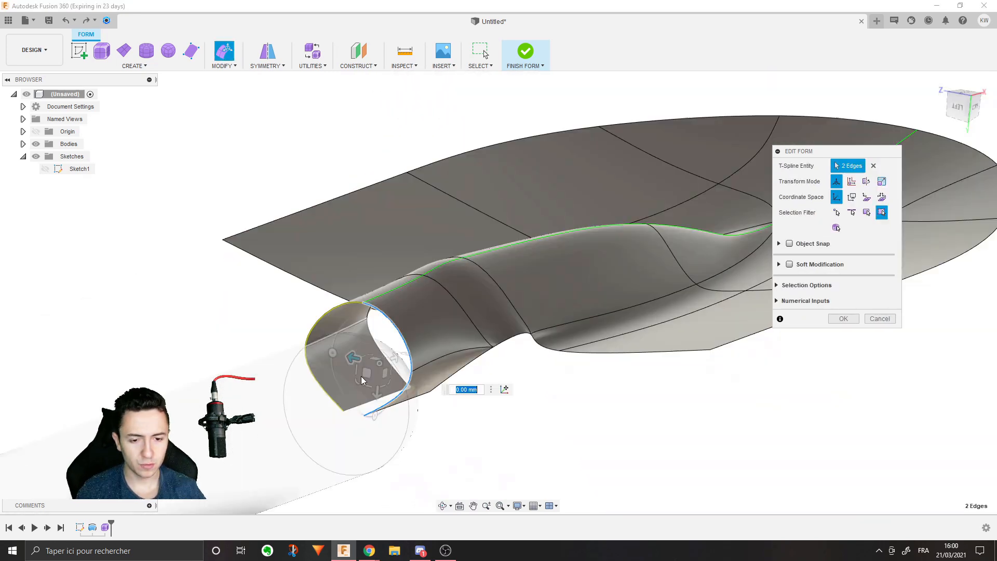
{"action": "middle_click_drag", "start_coordinate": [359, 379], "coordinate": [501, 304]}
{"action": "left_click", "coordinate": [583, 378]}
{"action": "scroll", "coordinate": [499, 333], "scroll_direction": "up", "scroll_amount": 3}
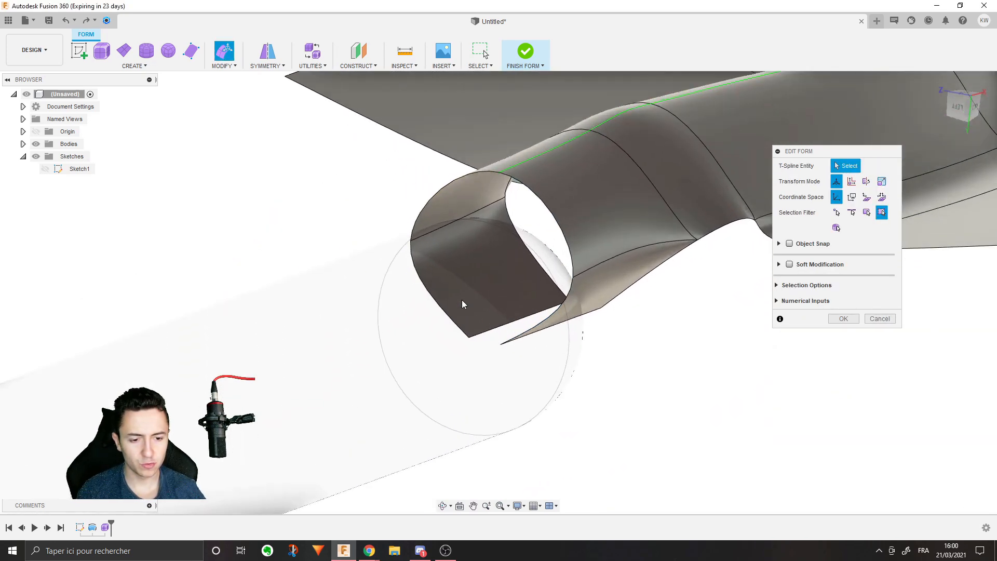
Step: Weld the two facing pairs of vertices along the gap under the socket to close it into a tube
{"action": "left_click", "coordinate": [224, 52]}
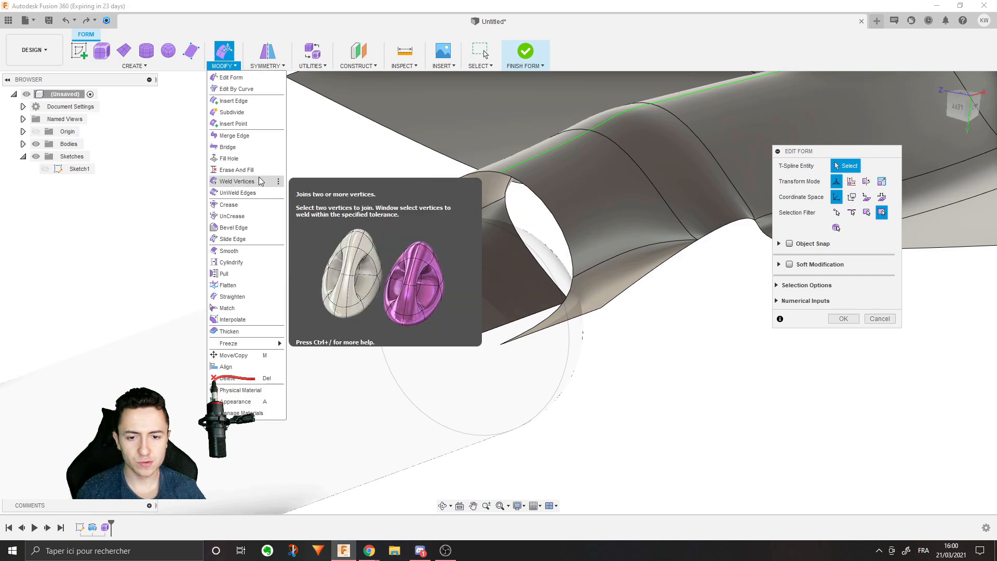
{"action": "left_click", "coordinate": [259, 181]}
{"action": "middle_click_drag", "start_coordinate": [465, 284], "coordinate": [603, 299], "text": "shift"}
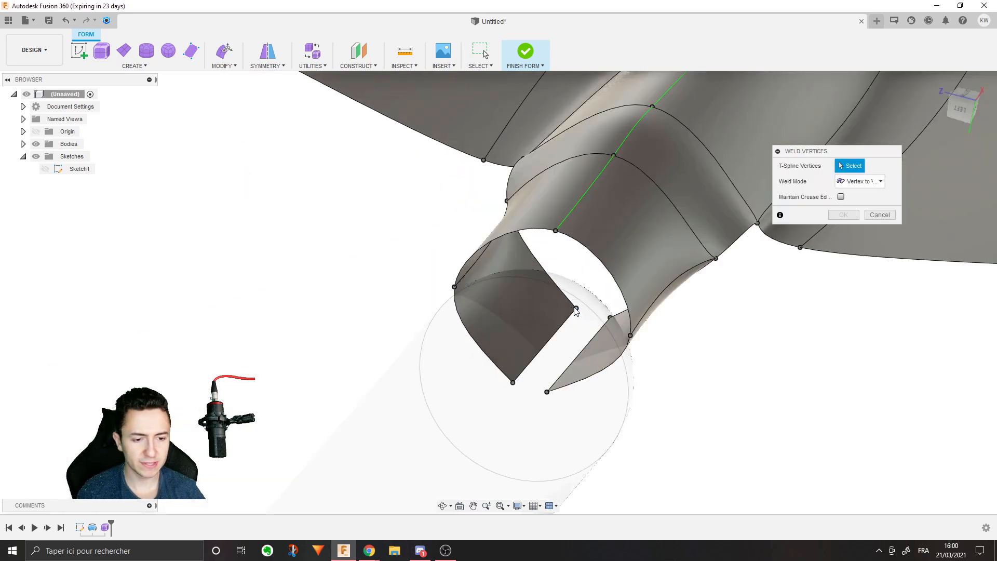
{"action": "left_click", "coordinate": [611, 318]}
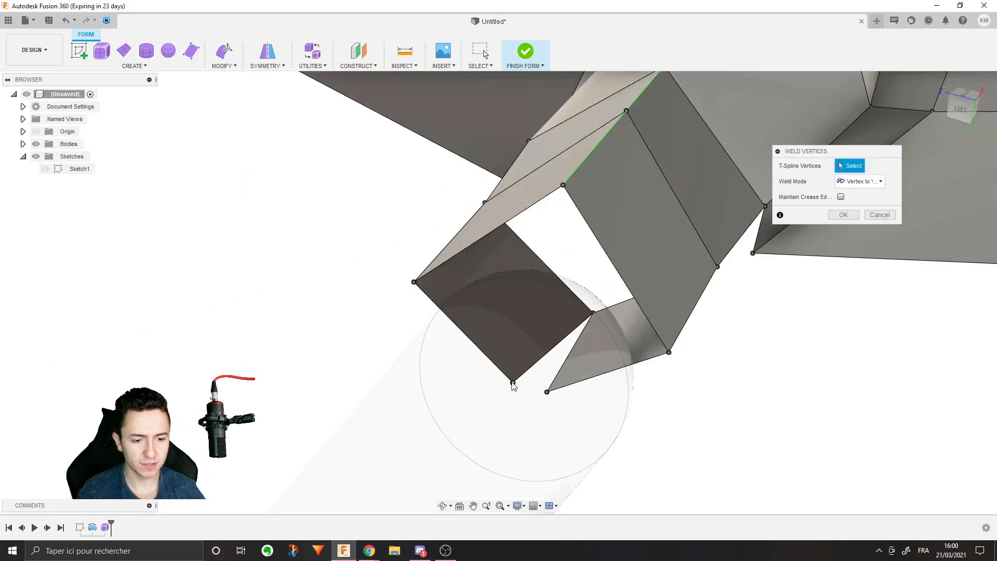
{"action": "left_click", "coordinate": [547, 392]}
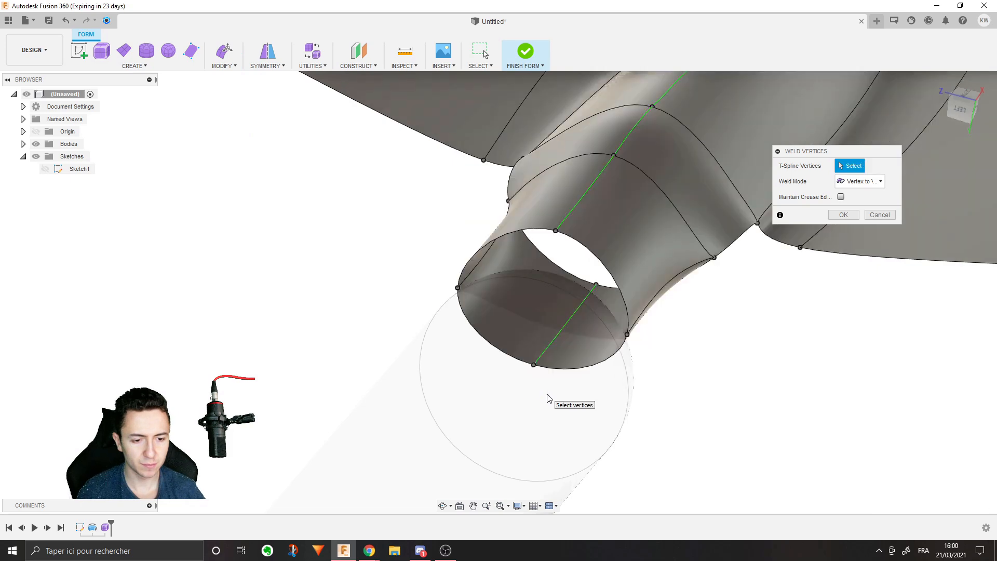
{"action": "left_click", "coordinate": [841, 216]}
Step: Extrude the closed edge loop at the socket's open end backward along the handle to lengthen the tube
{"action": "middle_click_drag", "start_coordinate": [663, 371], "coordinate": [476, 386], "text": "shift"}
{"action": "scroll", "coordinate": [477, 386], "scroll_direction": "down", "scroll_amount": 1}
{"action": "left_click", "coordinate": [224, 53]}
{"action": "double_click", "coordinate": [513, 298]}
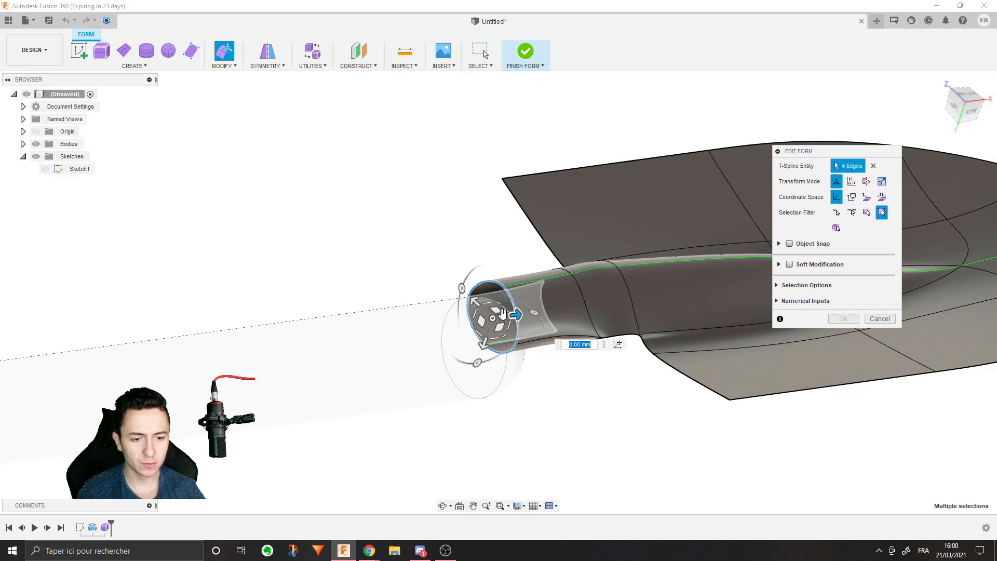
{"action": "left_click_drag", "start_coordinate": [517, 311], "coordinate": [437, 322], "text": "alt"}
{"action": "scroll", "coordinate": [664, 367], "scroll_direction": "down", "scroll_amount": 2}
{"action": "middle_click_drag", "start_coordinate": [665, 368], "coordinate": [713, 381], "text": "shift"}
{"action": "middle_click_drag", "start_coordinate": [524, 283], "coordinate": [553, 285], "text": "shift"}
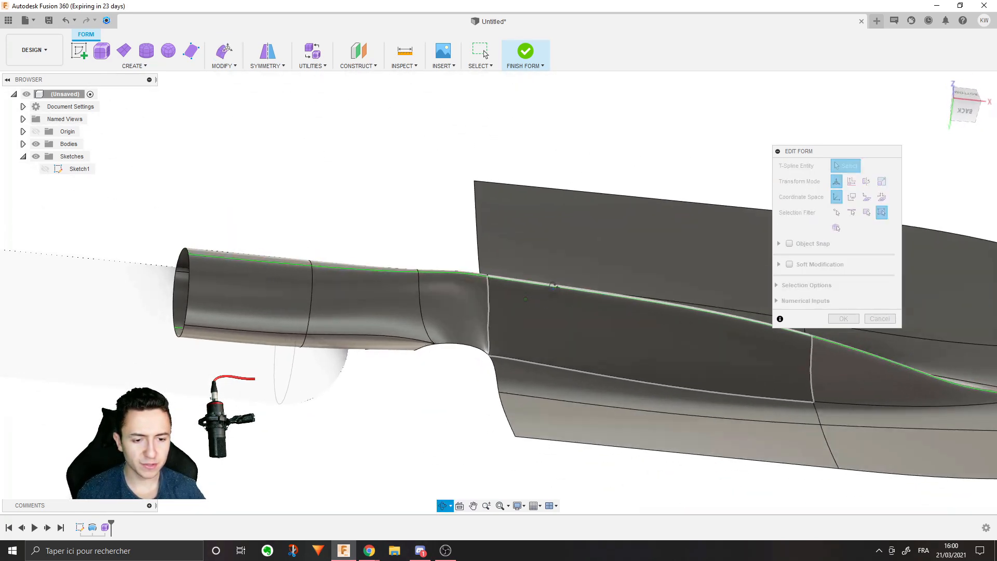
Step: Crease the edge that crosses the rib in line with the blade's rear edge
{"action": "scroll", "coordinate": [426, 272], "scroll_direction": "up", "scroll_amount": 5}
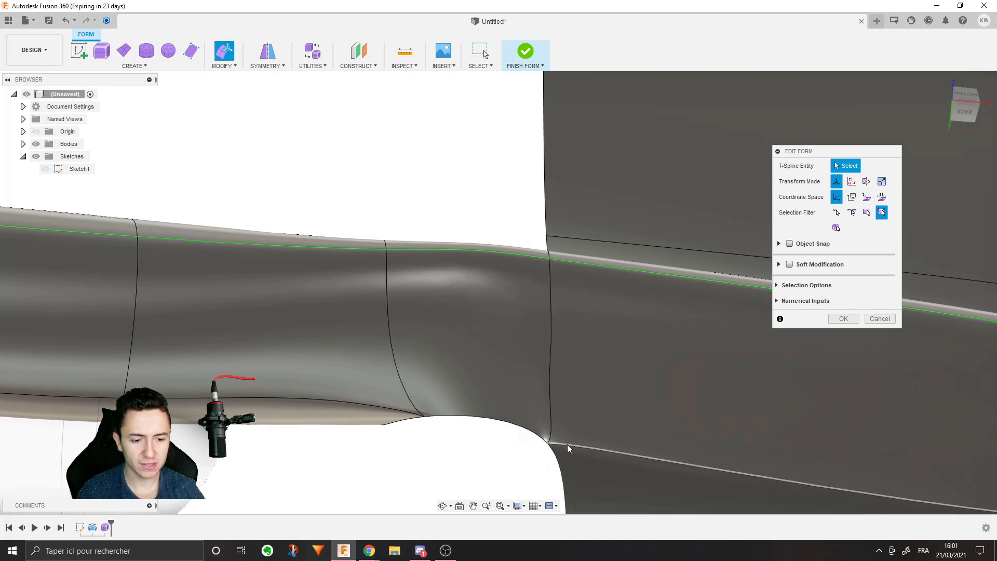
{"action": "left_click", "coordinate": [223, 67]}
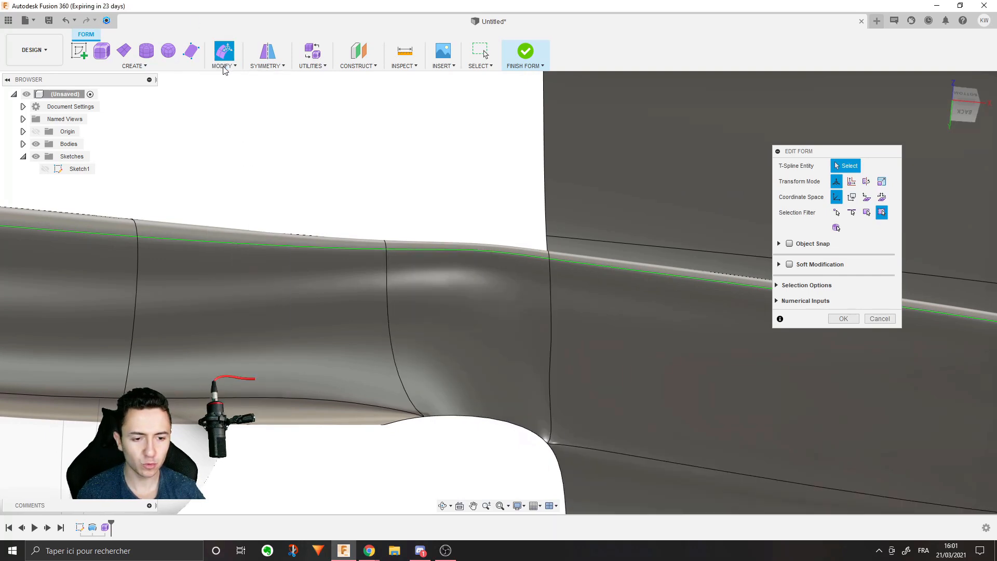
{"action": "left_click", "coordinate": [224, 69]}
{"action": "scroll", "coordinate": [425, 327], "scroll_direction": "down", "scroll_amount": 3}
{"action": "middle_click_drag", "start_coordinate": [423, 323], "coordinate": [367, 287]}
{"action": "scroll", "coordinate": [368, 289], "scroll_direction": "down", "scroll_amount": 3}
{"action": "left_click", "coordinate": [223, 66]}
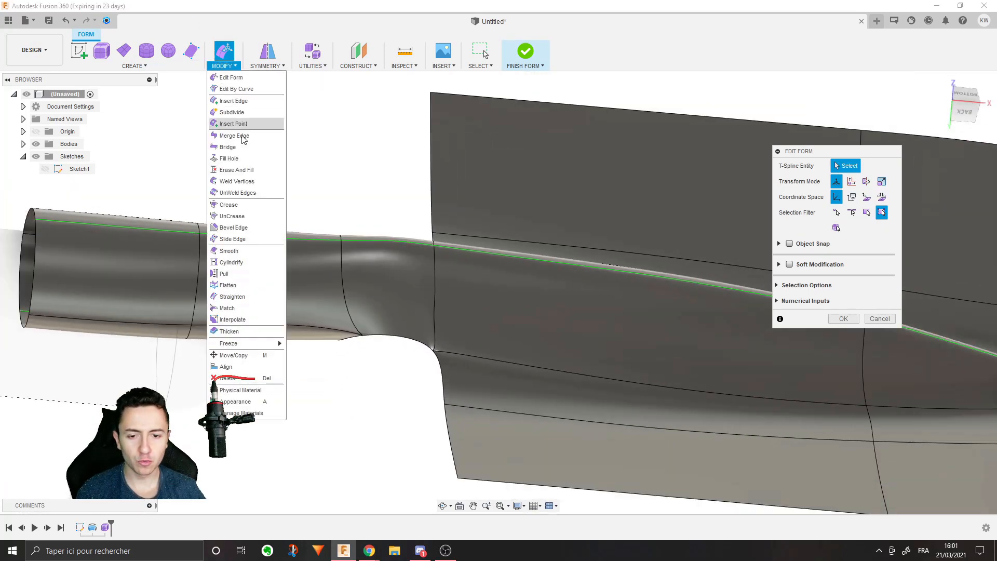
{"action": "left_click", "coordinate": [242, 205]}
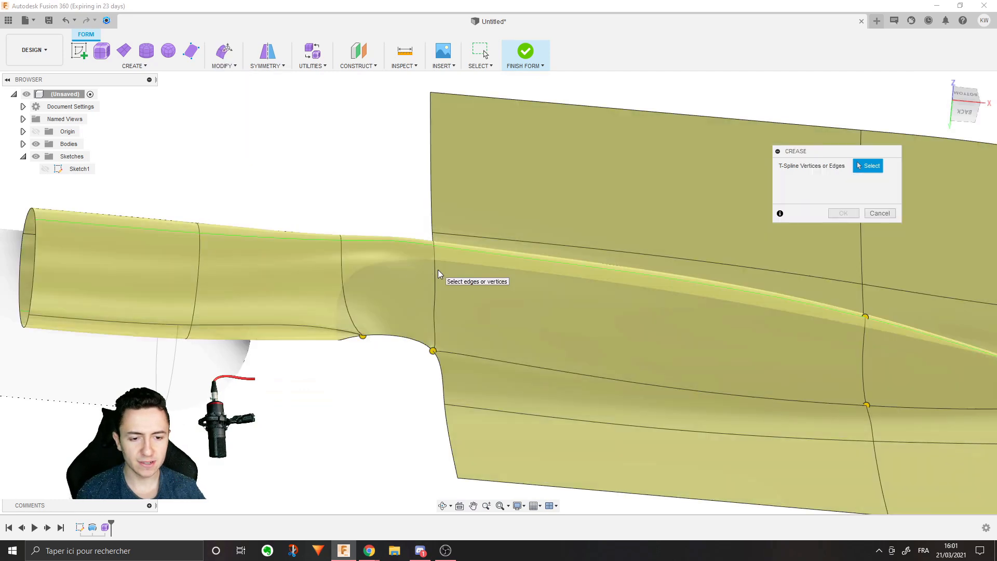
{"action": "left_click", "coordinate": [438, 269]}
{"action": "middle_click_drag", "start_coordinate": [416, 300], "coordinate": [413, 346], "text": "shift"}
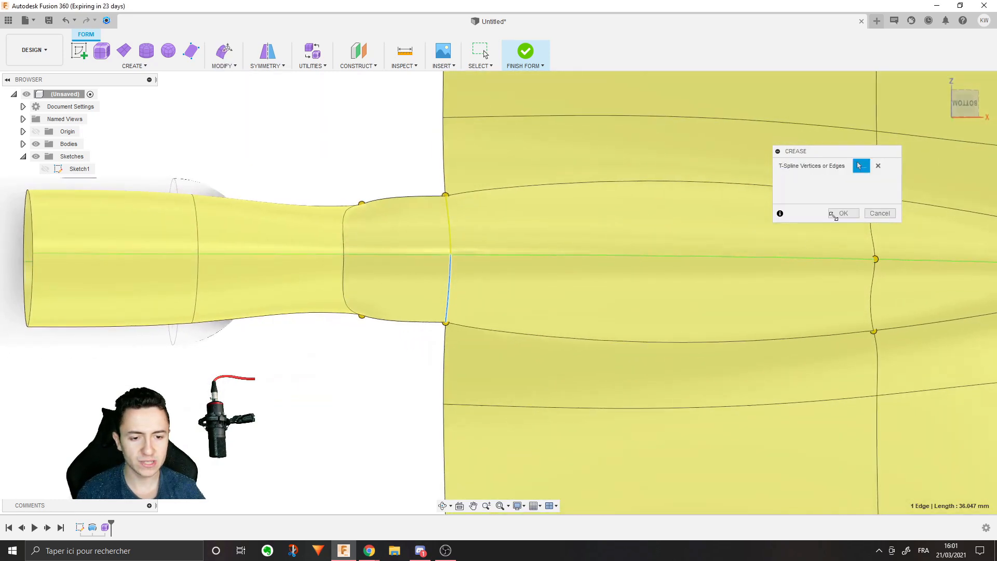
{"action": "left_click", "coordinate": [845, 214]}
{"action": "middle_click_drag", "start_coordinate": [565, 322], "coordinate": [444, 441], "text": "shift"}
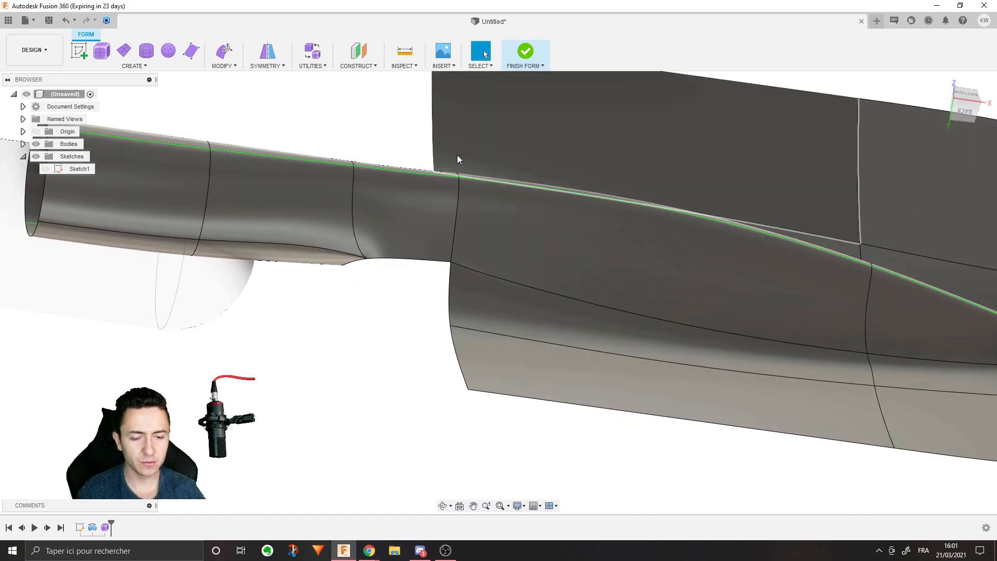
Step: Crease the inserted edge that crosses the neck where the closed socket tube begins
{"action": "middle_click_drag", "start_coordinate": [396, 255], "coordinate": [366, 387], "text": "shift"}
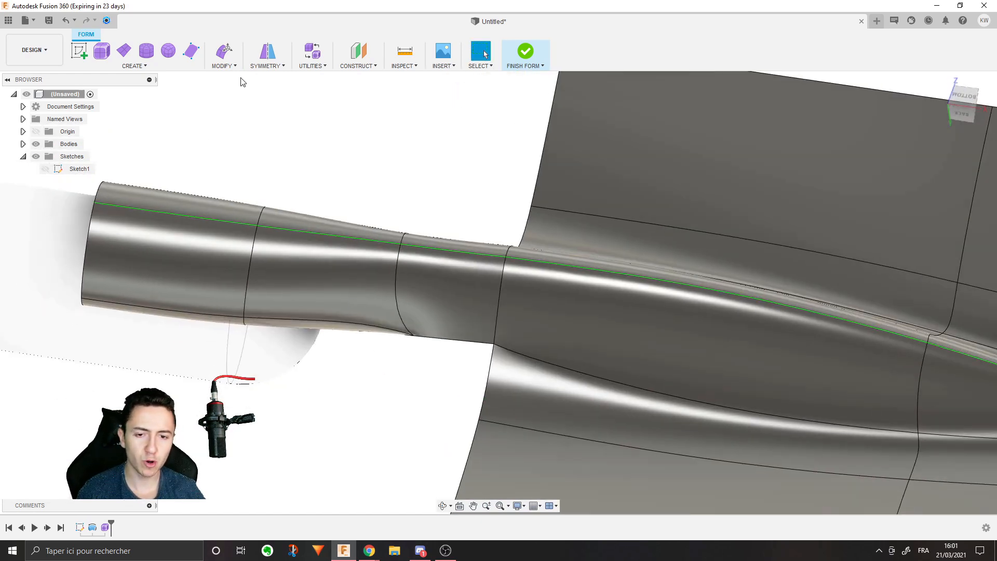
{"action": "left_click", "coordinate": [225, 66]}
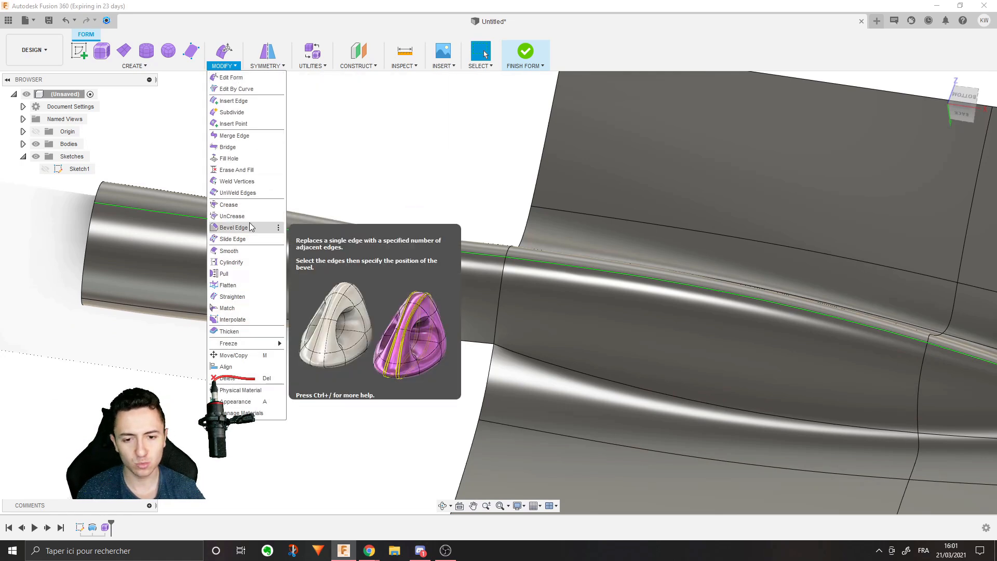
{"action": "left_click", "coordinate": [243, 204]}
{"action": "left_click", "coordinate": [394, 267]}
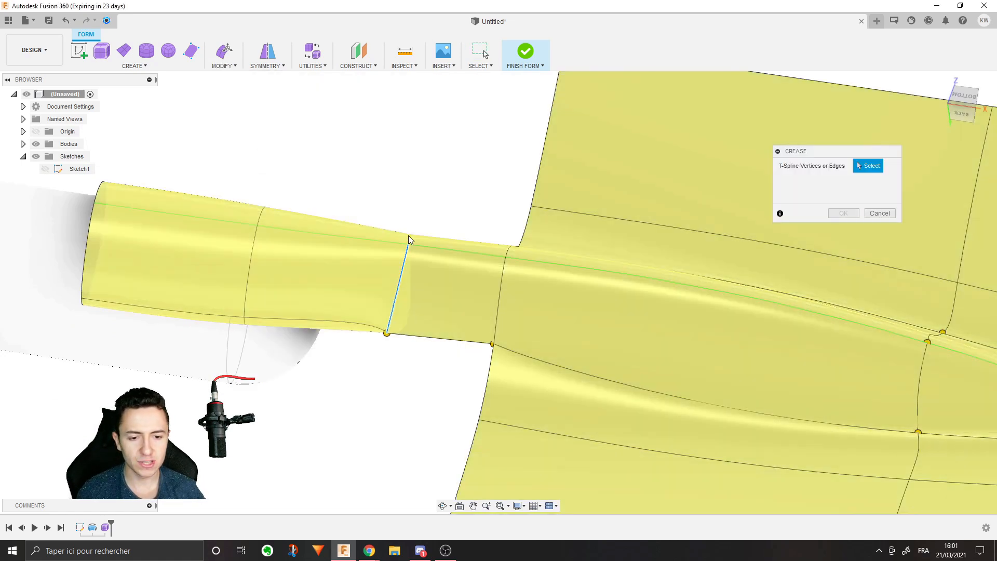
{"action": "left_click", "coordinate": [851, 215]}
Step: Select the entire blade behind the neck with Edit Form and rotate it about -10.7 degrees in side view
{"action": "mouse_move", "coordinate": [480, 306]}
{"action": "middle_mouse_down", "text": "shift"}
{"action": "mouse_move", "coordinate": [518, 243]}
{"action": "mouse_move", "coordinate": [526, 304]}
{"action": "middle_mouse_up", "text": "shift"}
{"action": "mouse_move", "coordinate": [411, 401]}
{"action": "middle_mouse_down", "text": "shift"}
{"action": "mouse_move", "coordinate": [428, 439]}
{"action": "mouse_move", "coordinate": [421, 401]}
{"action": "middle_mouse_up", "text": "shift"}
{"action": "middle_click_drag", "start_coordinate": [399, 372], "coordinate": [389, 396], "text": "shift"}
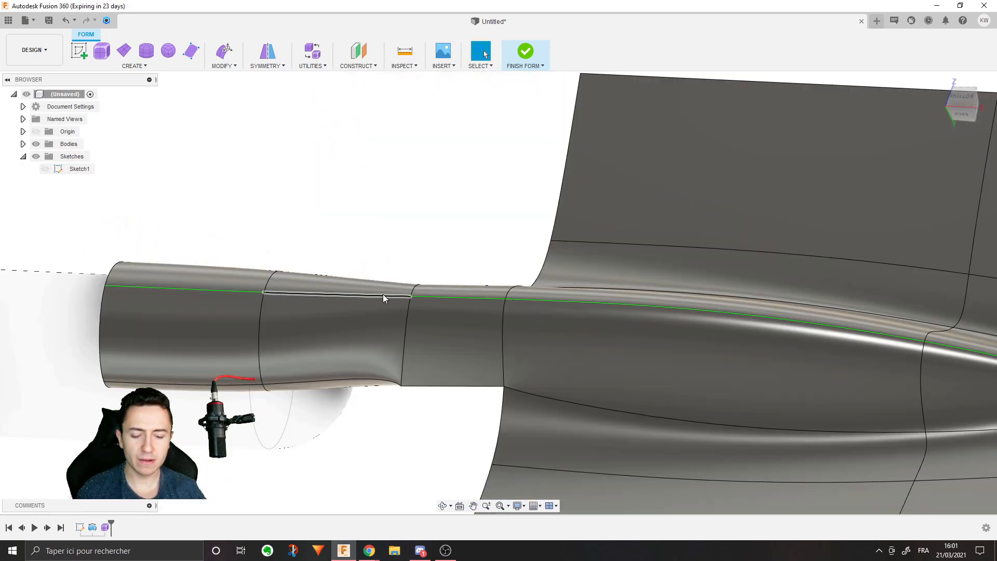
{"action": "middle_click_drag", "start_coordinate": [523, 374], "coordinate": [631, 259], "text": "shift"}
{"action": "middle_click_drag", "start_coordinate": [445, 313], "coordinate": [610, 416], "text": "shift"}
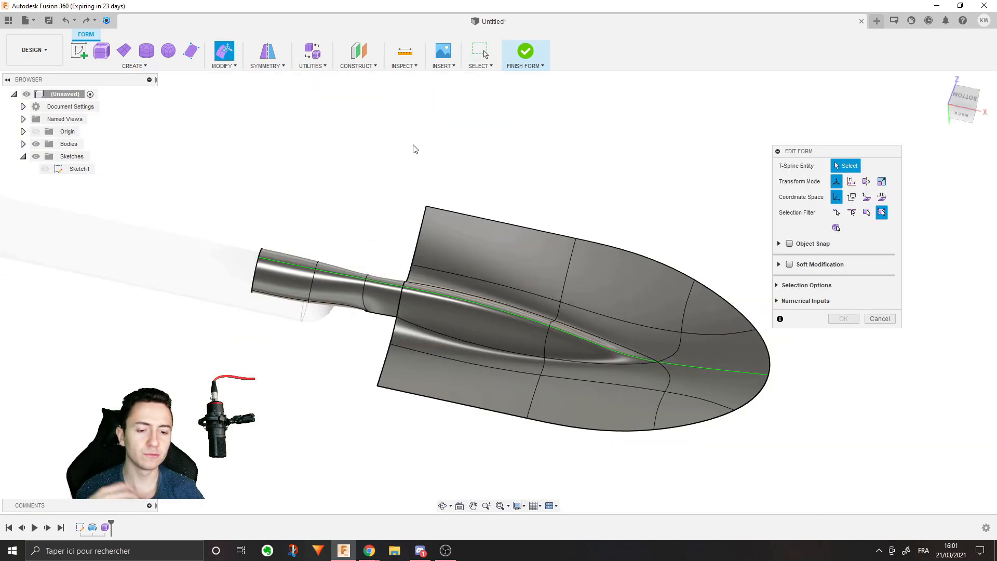
{"action": "left_click_drag", "start_coordinate": [401, 151], "coordinate": [864, 522]}
{"action": "middle_click_drag", "start_coordinate": [517, 341], "coordinate": [521, 303], "text": "shift"}
{"action": "left_click_drag", "start_coordinate": [577, 364], "coordinate": [576, 406]}
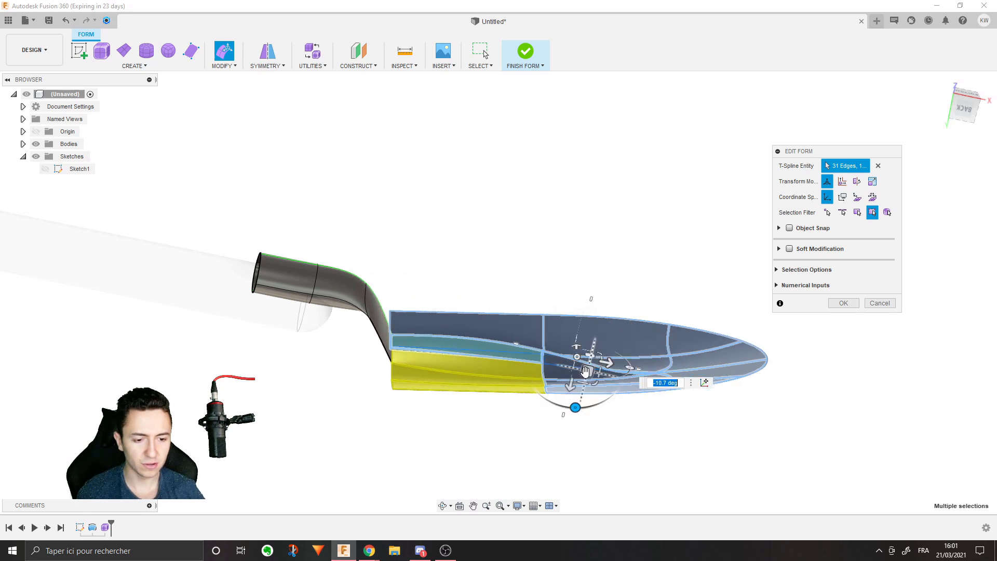
Step: Move the rotated blade slightly upward in side view to bring it back in line with the neck
{"action": "left_click_drag", "start_coordinate": [592, 363], "coordinate": [589, 336]}
{"action": "middle_click_drag", "start_coordinate": [335, 365], "coordinate": [492, 402]}
{"action": "scroll", "coordinate": [409, 361], "scroll_direction": "up", "scroll_amount": 3}
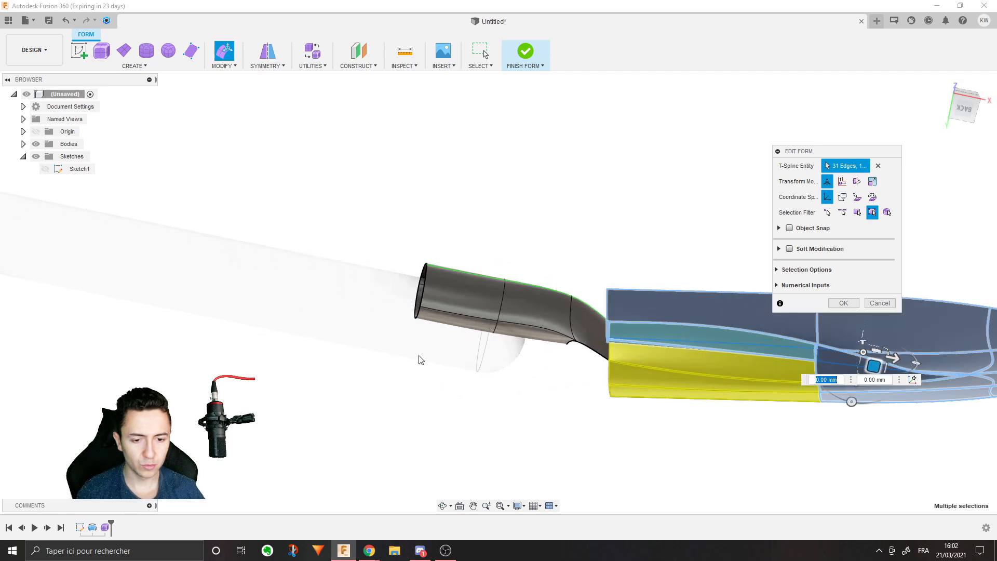
Step: Select the socket tube in front of the neck and move it slightly downward to line up with the handle
{"action": "middle_click_drag", "start_coordinate": [518, 364], "coordinate": [518, 379], "text": "shift"}
{"action": "left_click_drag", "start_coordinate": [389, 215], "coordinate": [589, 352]}
{"action": "middle_click_drag", "start_coordinate": [552, 339], "coordinate": [558, 366], "text": "shift"}
{"action": "left_click", "coordinate": [588, 319], "text": "ctrl"}
{"action": "middle_click_drag", "start_coordinate": [532, 297], "coordinate": [532, 260], "text": "shift"}
{"action": "left_click_drag", "start_coordinate": [505, 354], "coordinate": [503, 381]}
{"action": "left_click", "coordinate": [450, 302]}
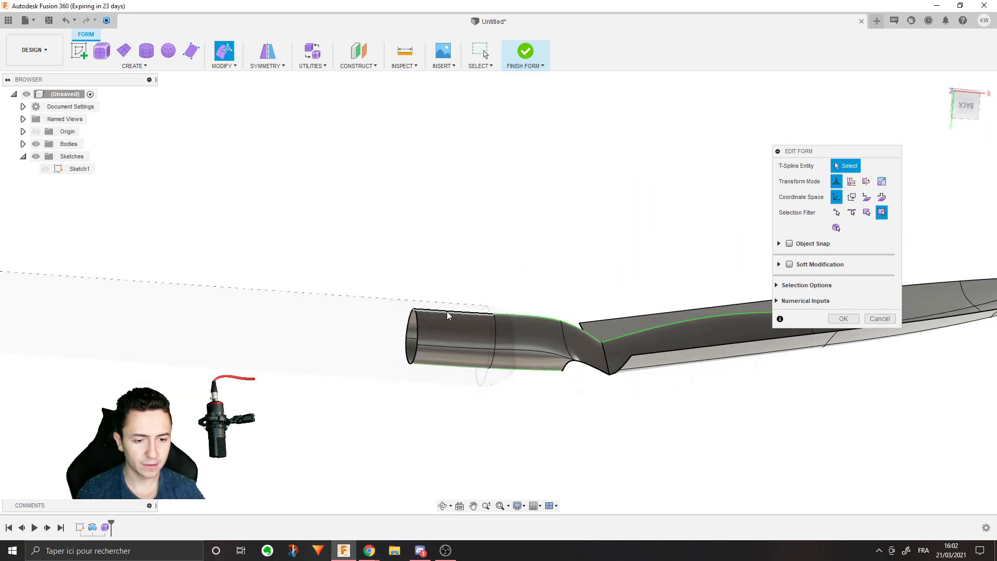
Step: Select the socket tube's faces around the handle and shift them slightly to fit the tube over it
{"action": "middle_click_drag", "start_coordinate": [450, 313], "coordinate": [486, 328], "text": "shift"}
{"action": "left_click", "coordinate": [440, 323]}
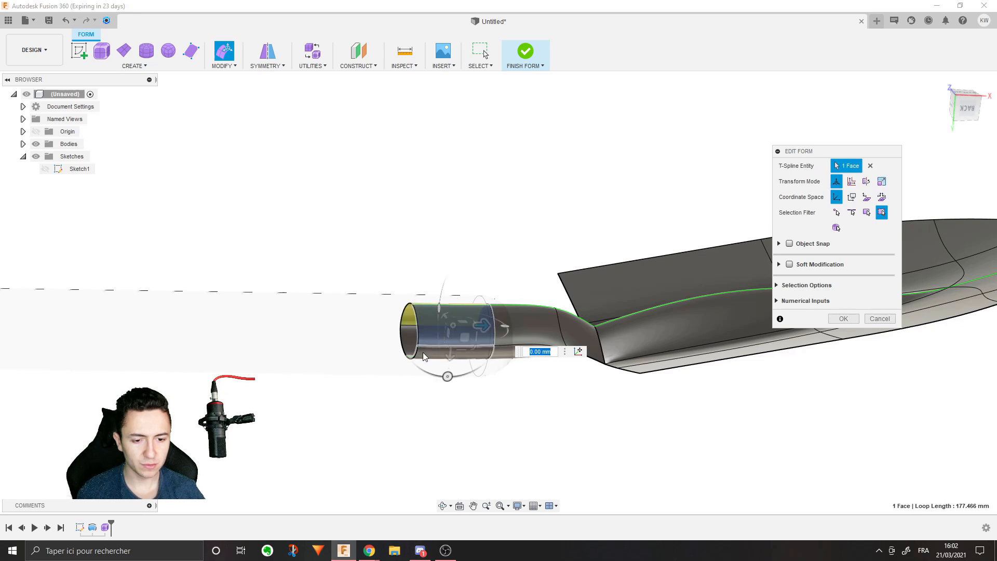
{"action": "left_click", "coordinate": [425, 354], "text": "ctrl"}
{"action": "middle_click_drag", "start_coordinate": [445, 389], "coordinate": [466, 337], "text": "shift"}
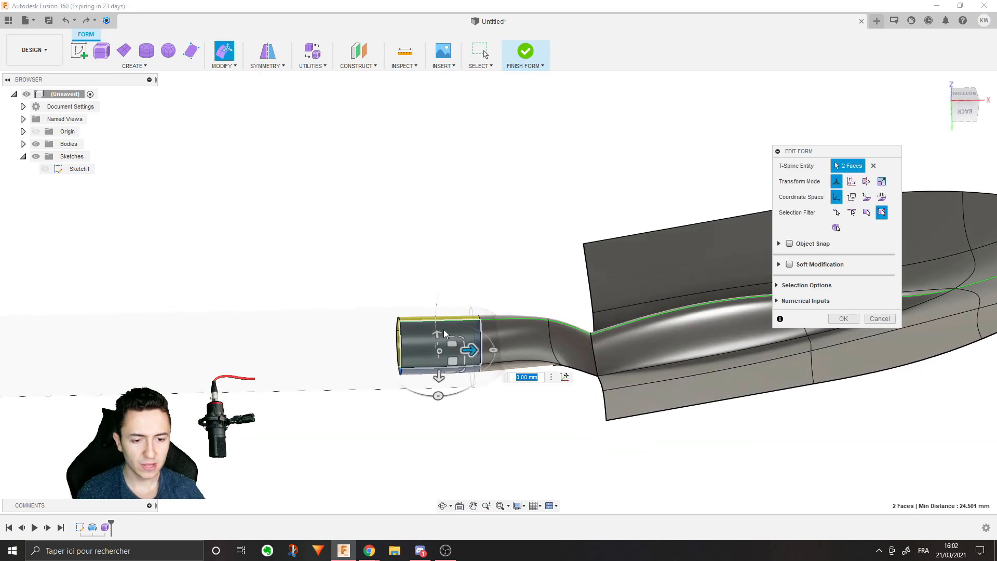
{"action": "left_click_drag", "start_coordinate": [465, 337], "coordinate": [509, 314]}
{"action": "middle_click_drag", "start_coordinate": [484, 362], "coordinate": [349, 395], "text": "shift"}
{"action": "left_click_drag", "start_coordinate": [397, 339], "coordinate": [400, 336]}
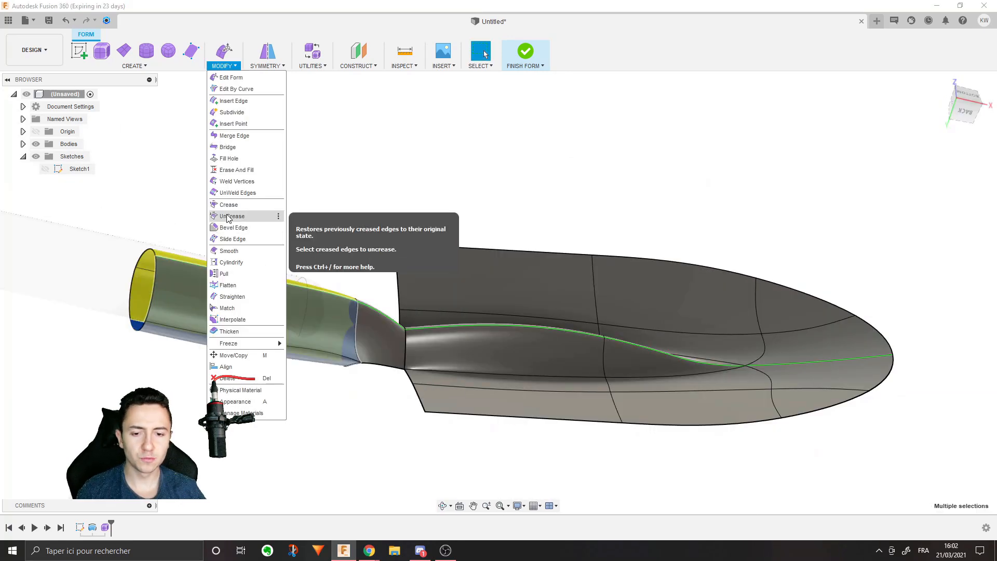
Step: Uncrease the edge that crosses the rib at the blade's rear, and finish the form
{"action": "left_click", "coordinate": [227, 216]}
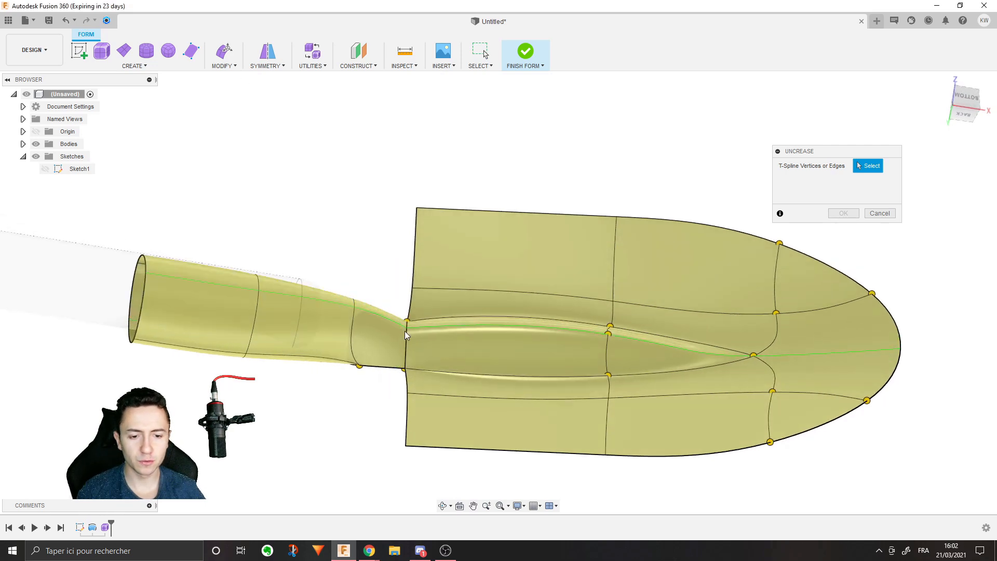
{"action": "left_click", "coordinate": [406, 342]}
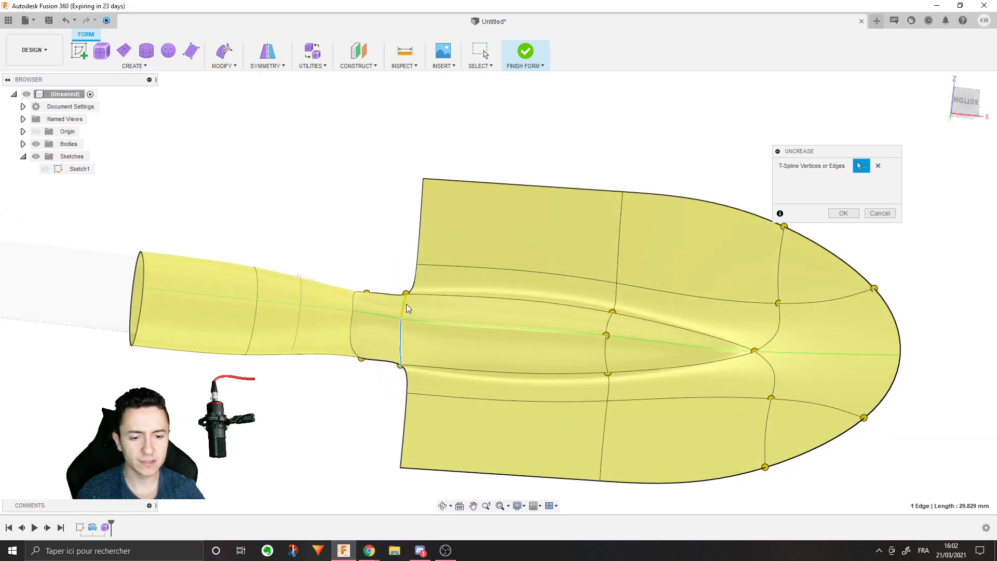
{"action": "left_click", "coordinate": [845, 213]}
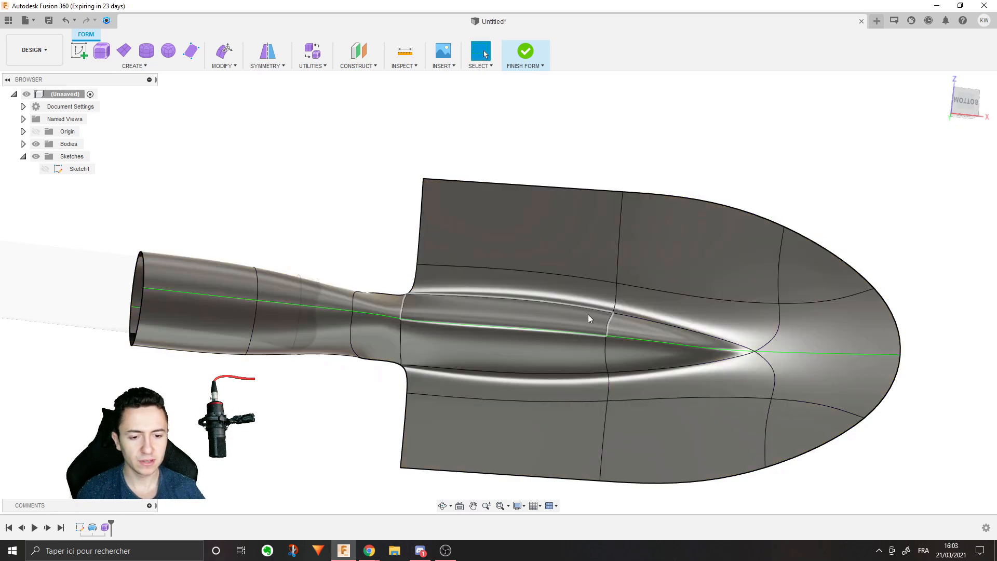
{"action": "middle_click_drag", "start_coordinate": [405, 329], "coordinate": [522, 325], "text": "shift"}
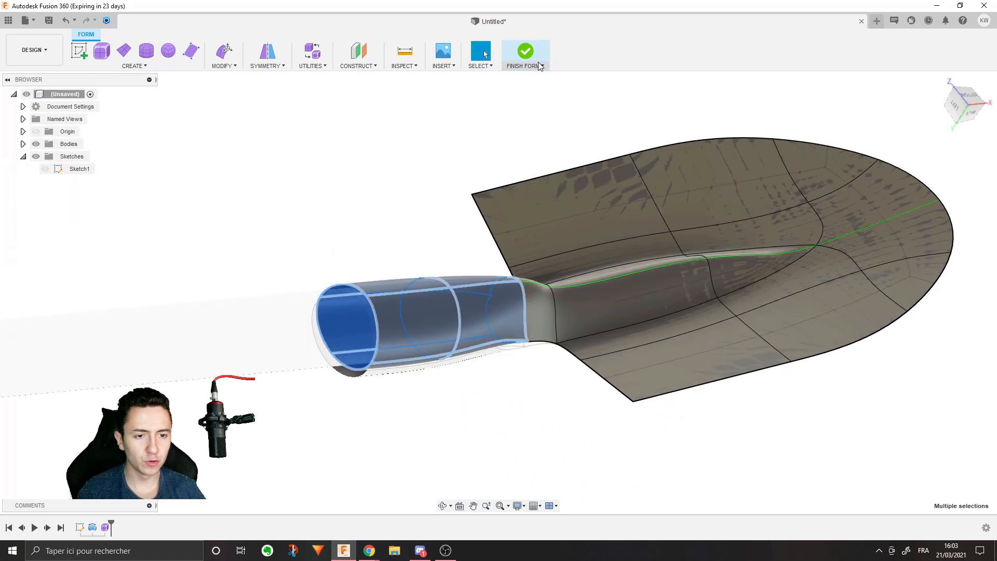
{"action": "left_click", "coordinate": [537, 60]}
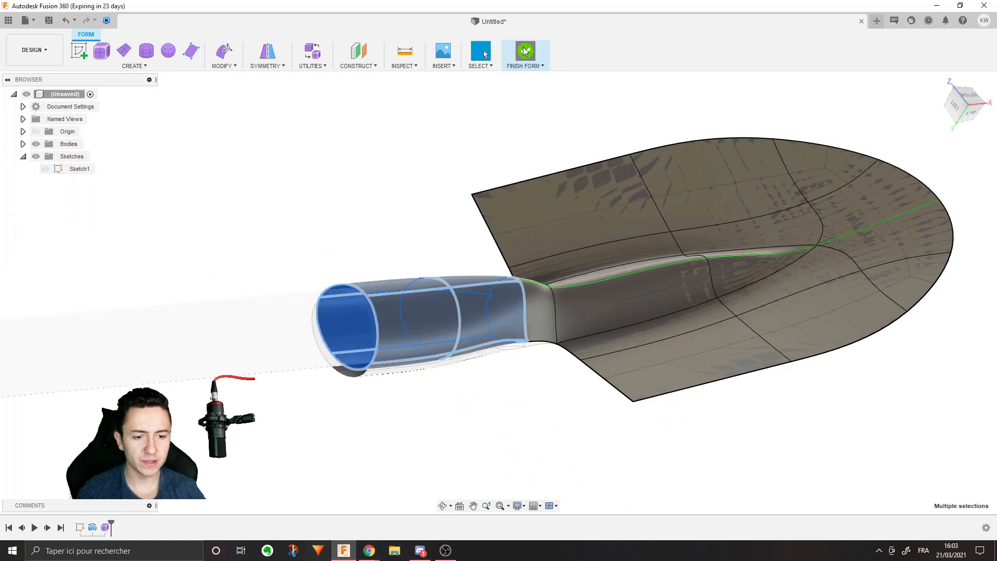
Step: Reverse the normal of the shovel's surface body with Reverse Normal
{"action": "middle_click_drag", "start_coordinate": [634, 313], "coordinate": [546, 353], "text": "shift"}
{"action": "scroll", "coordinate": [581, 280], "scroll_direction": "down", "scroll_amount": 4}
{"action": "left_click", "coordinate": [234, 68]}
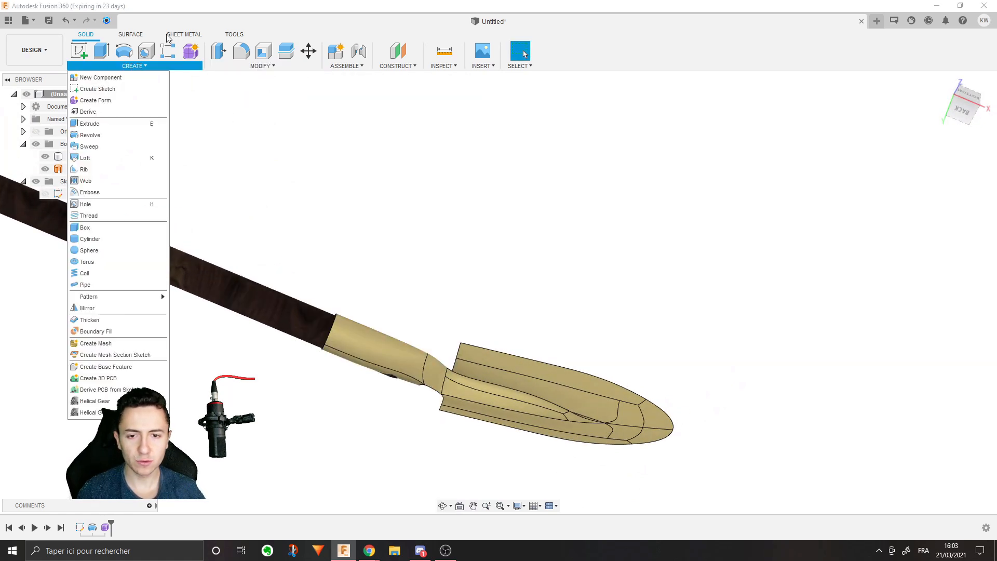
{"action": "left_click", "coordinate": [132, 36]}
{"action": "left_click", "coordinate": [244, 63]}
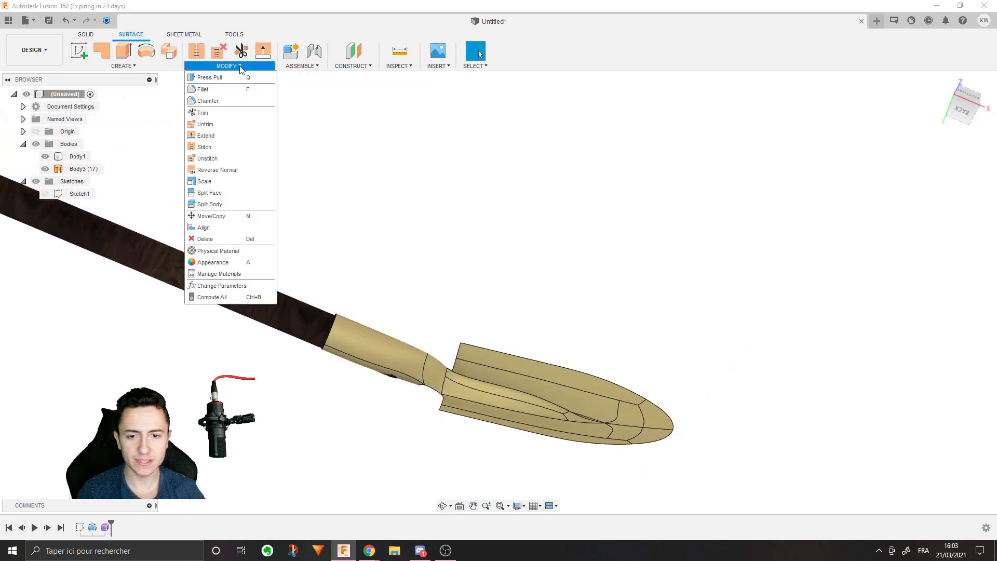
{"action": "left_click", "coordinate": [231, 173]}
{"action": "left_click", "coordinate": [501, 383]}
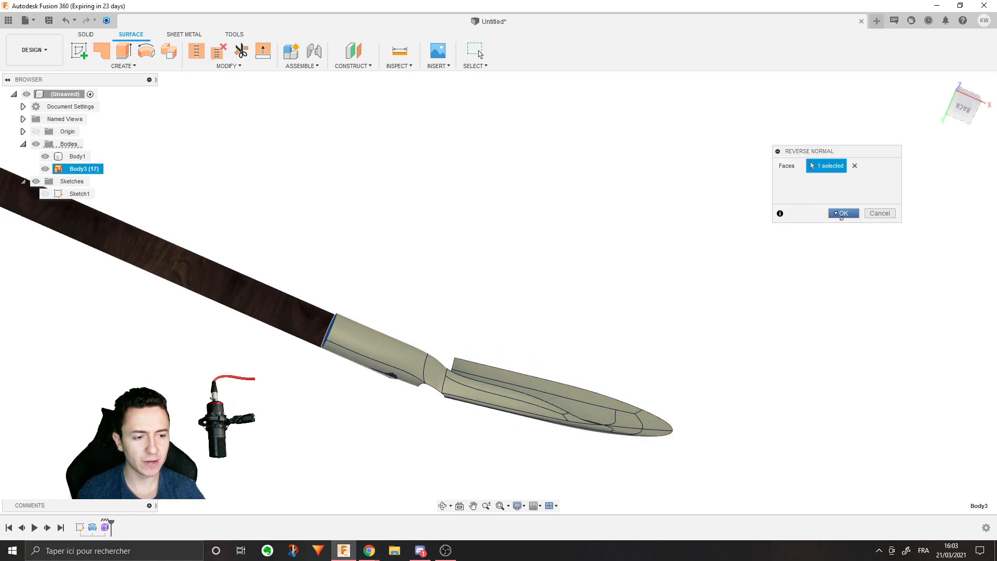
{"action": "left_click", "coordinate": [843, 213]}
Step: Examine the socket, neck and ribbed blade from several angles to check the finished shape
{"action": "middle_click_drag", "start_coordinate": [694, 291], "coordinate": [616, 281], "text": "shift"}
{"action": "middle_click_drag", "start_coordinate": [554, 278], "coordinate": [562, 399], "text": "shift"}
{"action": "scroll", "coordinate": [562, 400], "scroll_direction": "down", "scroll_amount": 3}
{"action": "mouse_move", "coordinate": [618, 387]}
{"action": "middle_mouse_down", "text": "shift"}
{"action": "mouse_move", "coordinate": [697, 360]}
{"action": "mouse_move", "coordinate": [738, 400]}
{"action": "mouse_move", "coordinate": [756, 397]}
{"action": "mouse_move", "coordinate": [616, 369]}
{"action": "middle_mouse_up", "text": "shift"}
{"action": "scroll", "coordinate": [757, 396], "scroll_direction": "up", "scroll_amount": 3}
{"action": "middle_click_drag", "start_coordinate": [617, 369], "coordinate": [597, 359], "text": "shift"}
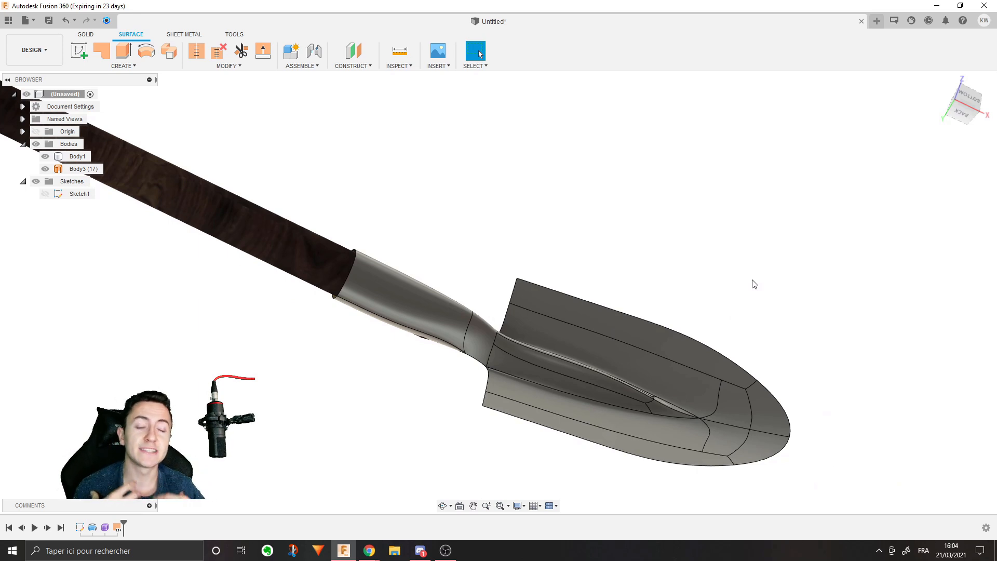
{"action": "left_click", "coordinate": [453, 306]}
{"action": "middle_click_drag", "start_coordinate": [419, 302], "coordinate": [413, 227], "text": "shift"}
{"action": "left_click", "coordinate": [658, 196]}
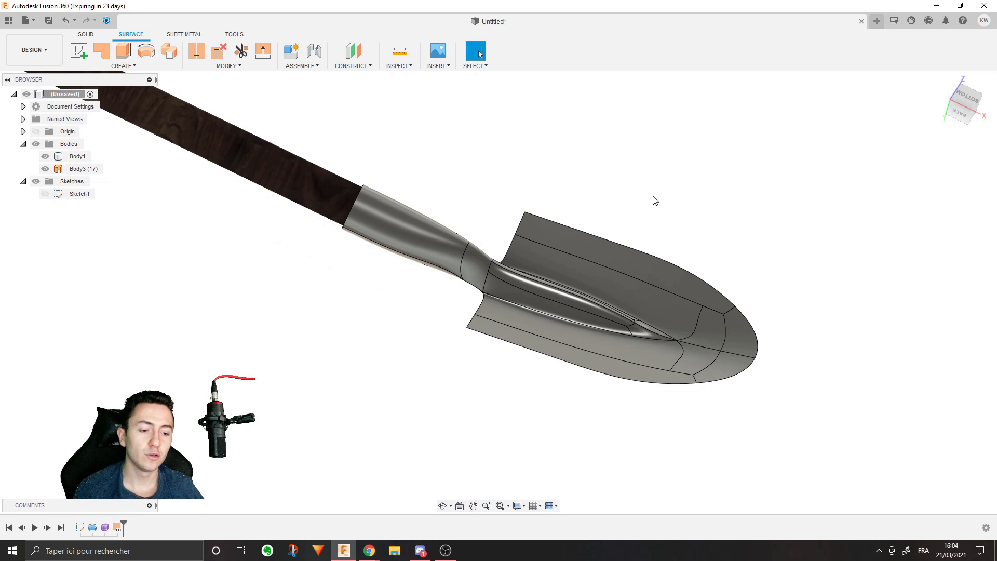
{"action": "scroll", "coordinate": [631, 208], "scroll_direction": "up", "scroll_amount": 2}
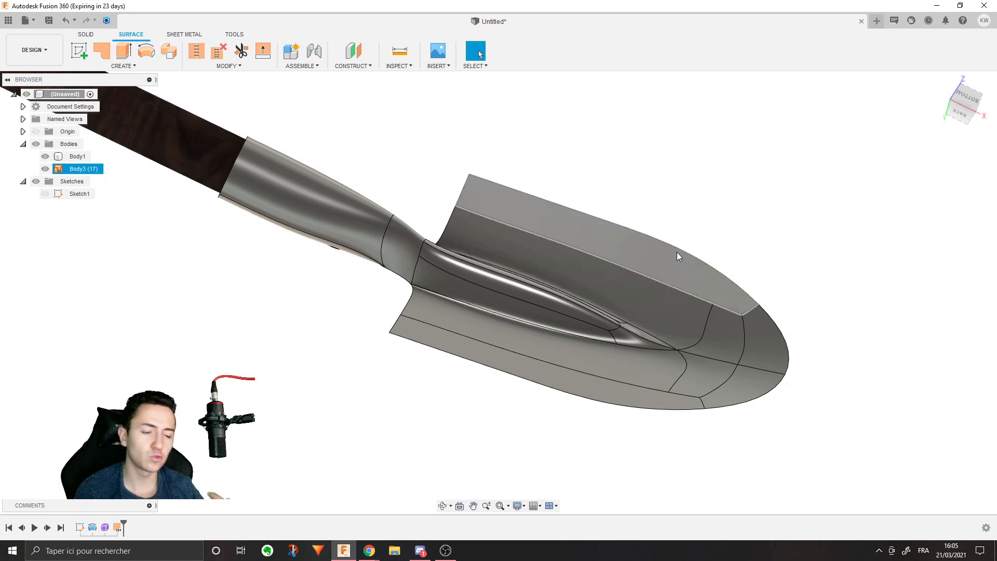
{"action": "middle_click_drag", "start_coordinate": [677, 251], "coordinate": [627, 338], "text": "shift"}
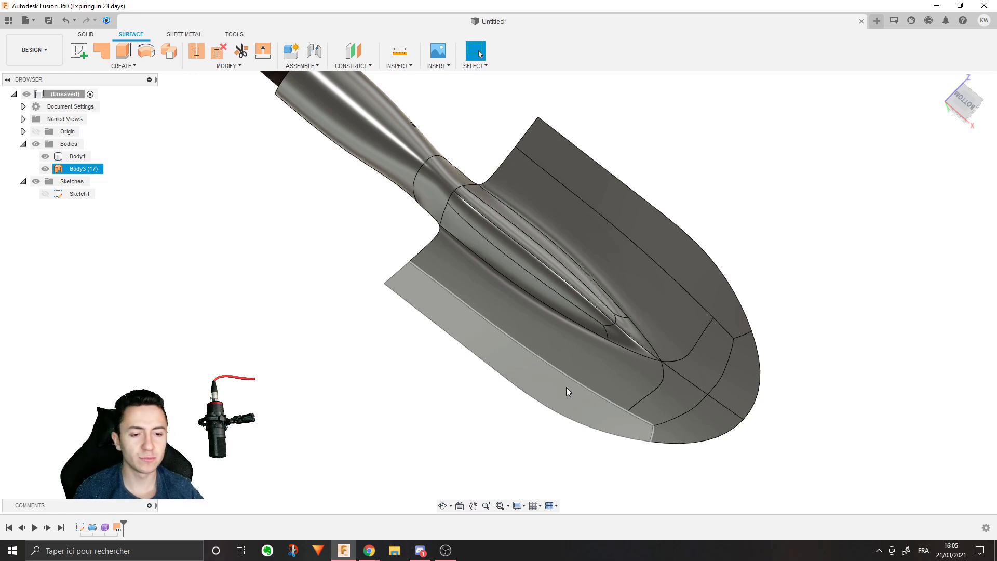
{"action": "middle_click_drag", "start_coordinate": [566, 388], "coordinate": [704, 364], "text": "shift"}
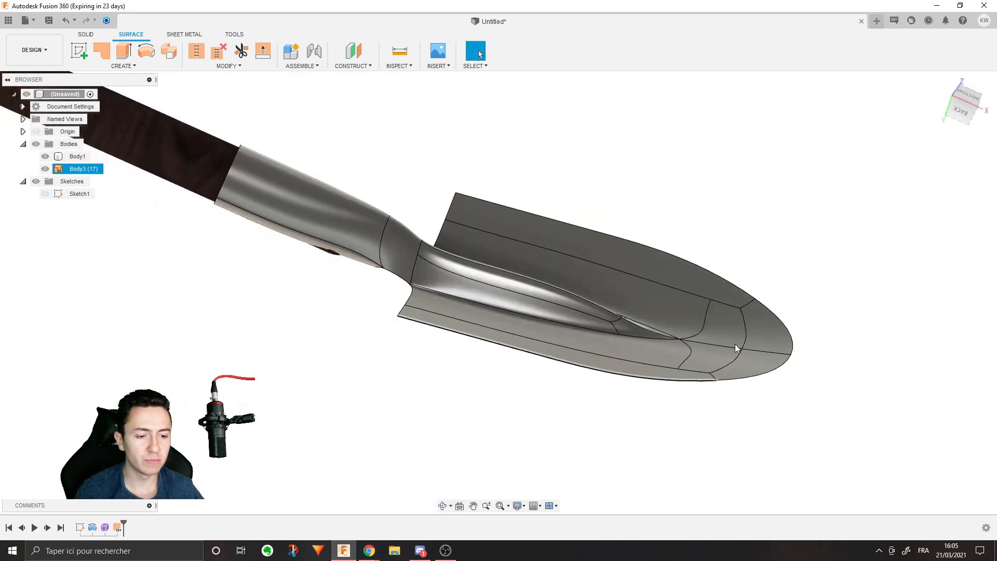
{"action": "middle_click_drag", "start_coordinate": [718, 298], "coordinate": [783, 350], "text": "shift"}
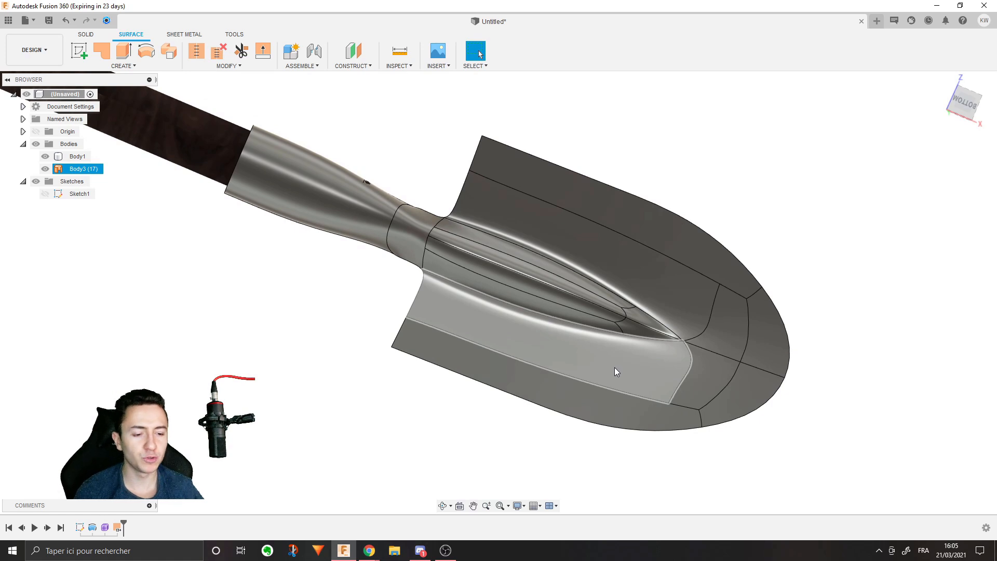
{"action": "middle_click_drag", "start_coordinate": [613, 374], "coordinate": [534, 374], "text": "shift"}
{"action": "scroll", "coordinate": [687, 336], "scroll_direction": "down", "scroll_amount": 2}
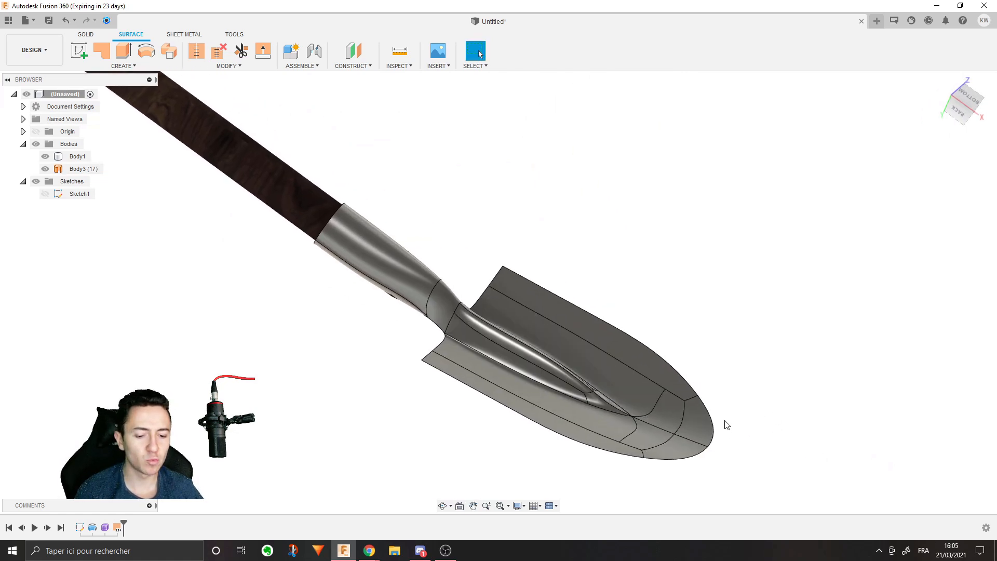
Step: Switch to Discord, open the workshop server's liens-modeles-tuto channel and view the low-poly fox and cat images
{"action": "left_click", "coordinate": [421, 549]}
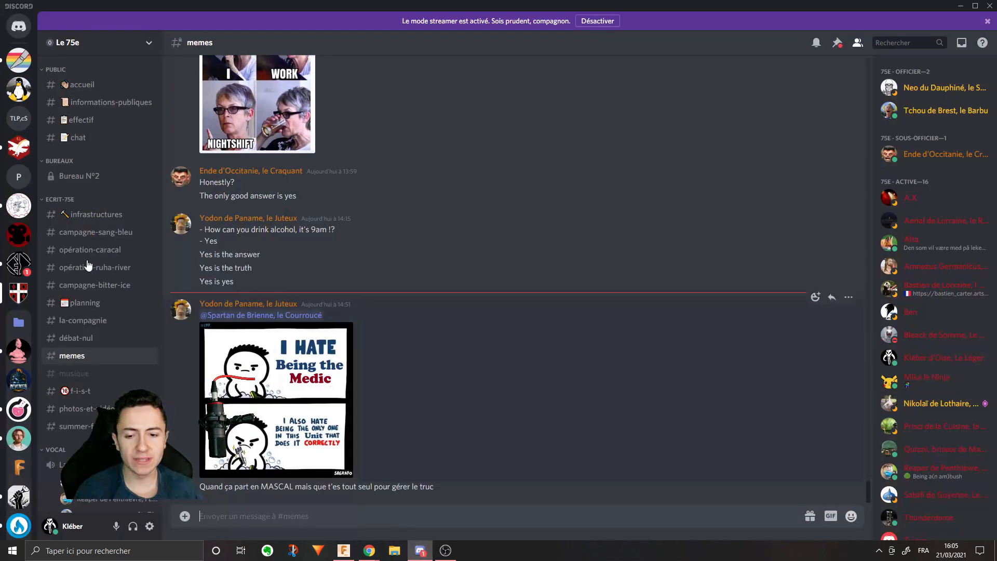
{"action": "left_click", "coordinate": [24, 269]}
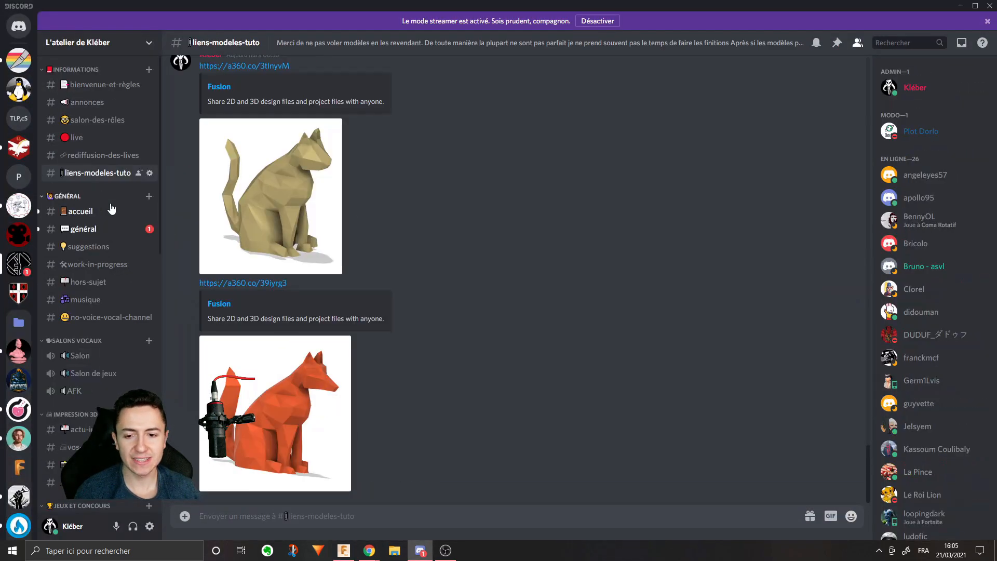
{"action": "left_click", "coordinate": [109, 107]}
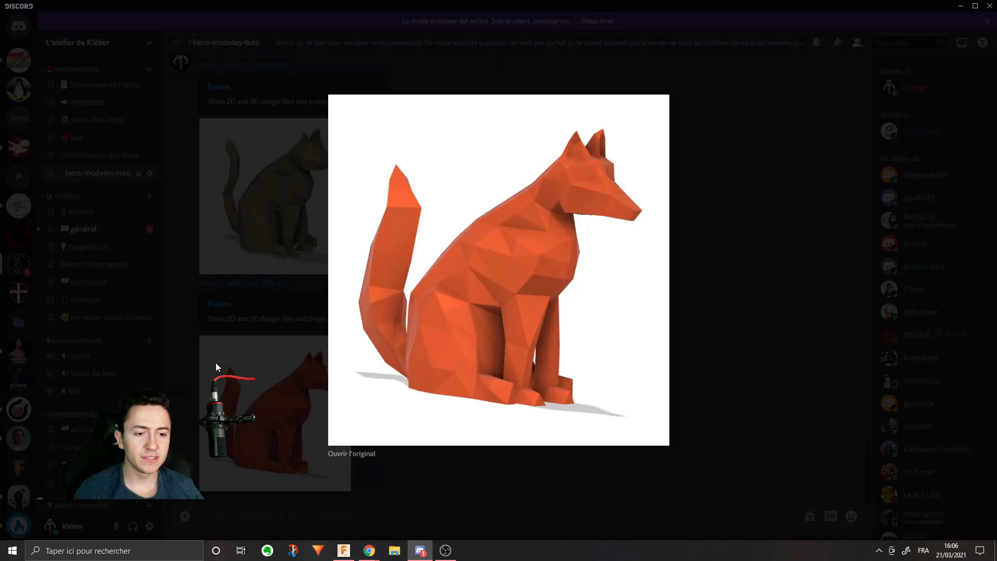
{"action": "left_click", "coordinate": [306, 202]}
{"action": "left_click", "coordinate": [299, 199]}
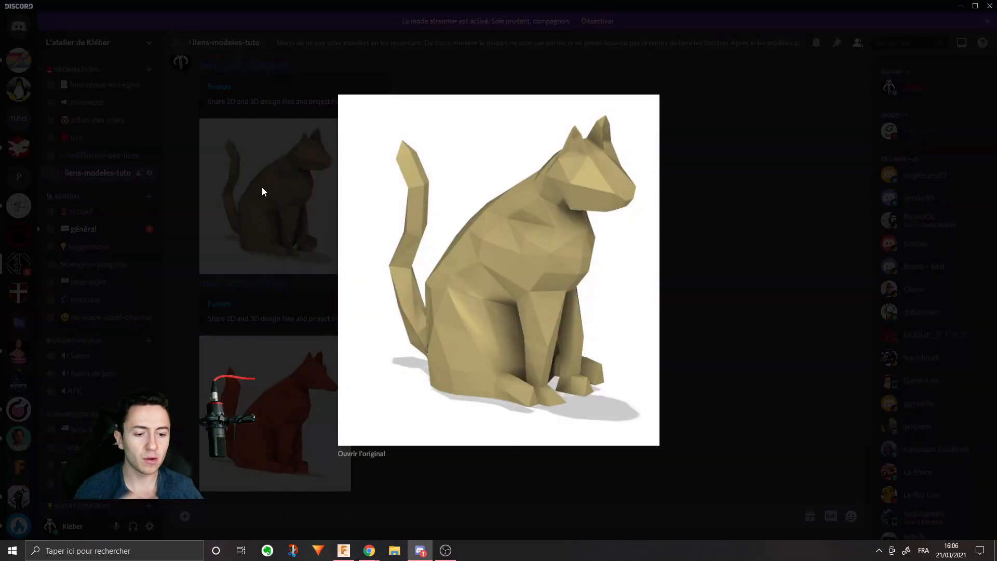
{"action": "left_click", "coordinate": [262, 188]}
Step: Browse back to the posts from early 2021 and view the shared helmet renders enlarged
{"action": "scroll", "coordinate": [370, 255], "scroll_direction": "up", "scroll_amount": 5}
{"action": "scroll", "coordinate": [369, 251], "scroll_direction": "up", "scroll_amount": 8}
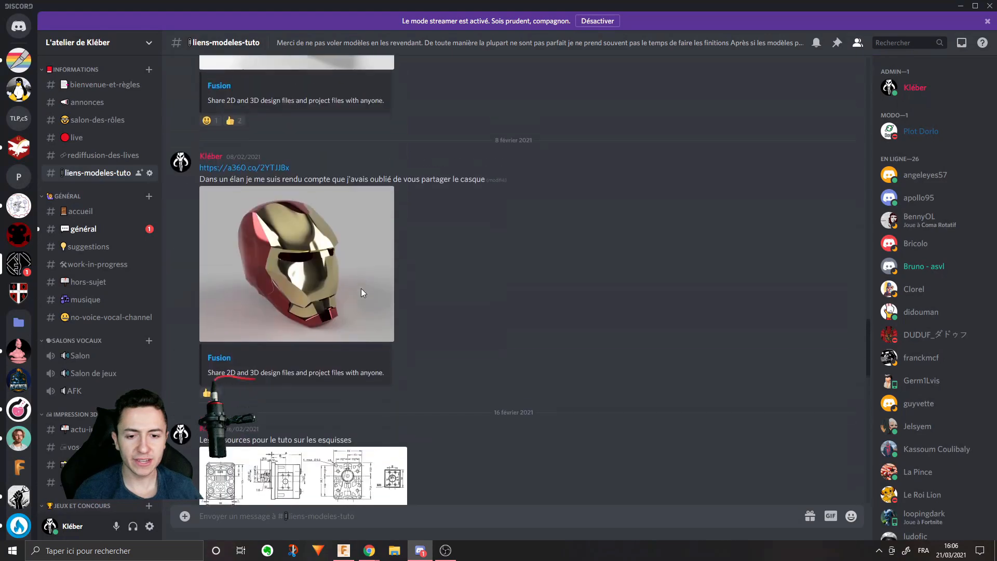
{"action": "left_click", "coordinate": [360, 288]}
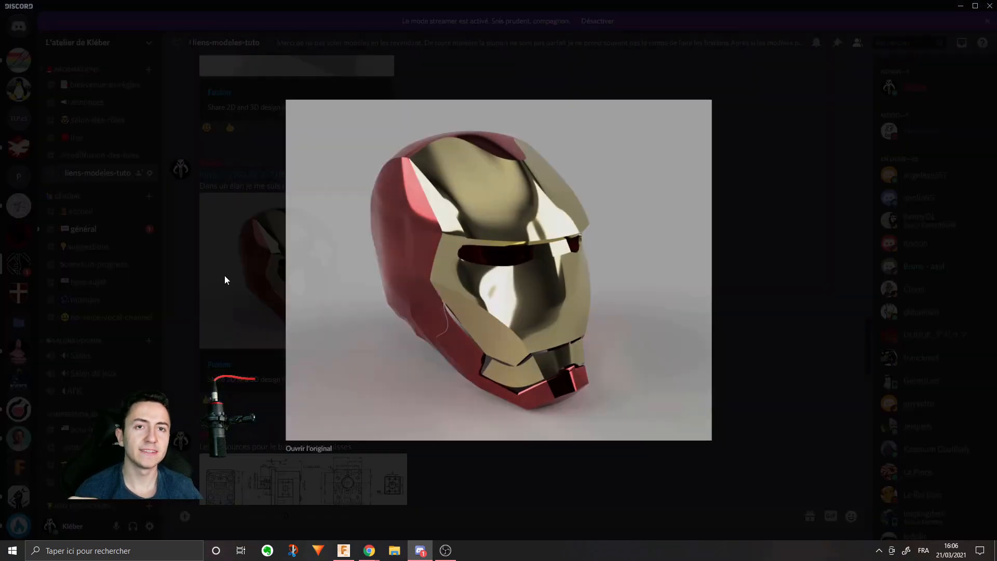
{"action": "left_click", "coordinate": [225, 275]}
{"action": "scroll", "coordinate": [323, 281], "scroll_direction": "up", "scroll_amount": 5}
{"action": "left_click", "coordinate": [363, 260]}
{"action": "left_click", "coordinate": [240, 276]}
Step: Find the wolf head post from 20 December 2020 and view its render enlarged
{"action": "scroll", "coordinate": [230, 284], "scroll_direction": "up", "scroll_amount": 4}
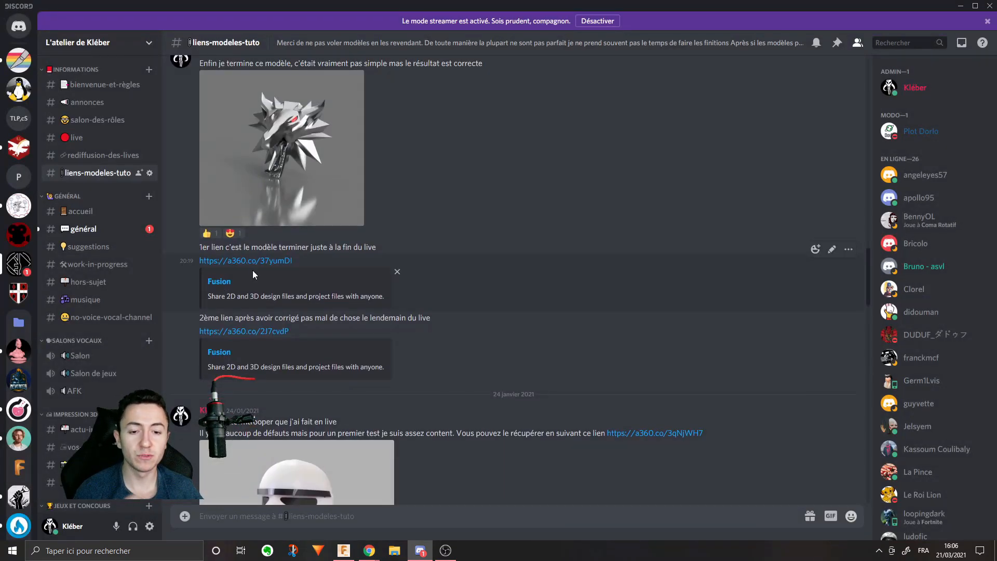
{"action": "scroll", "coordinate": [234, 284], "scroll_direction": "up", "scroll_amount": 4}
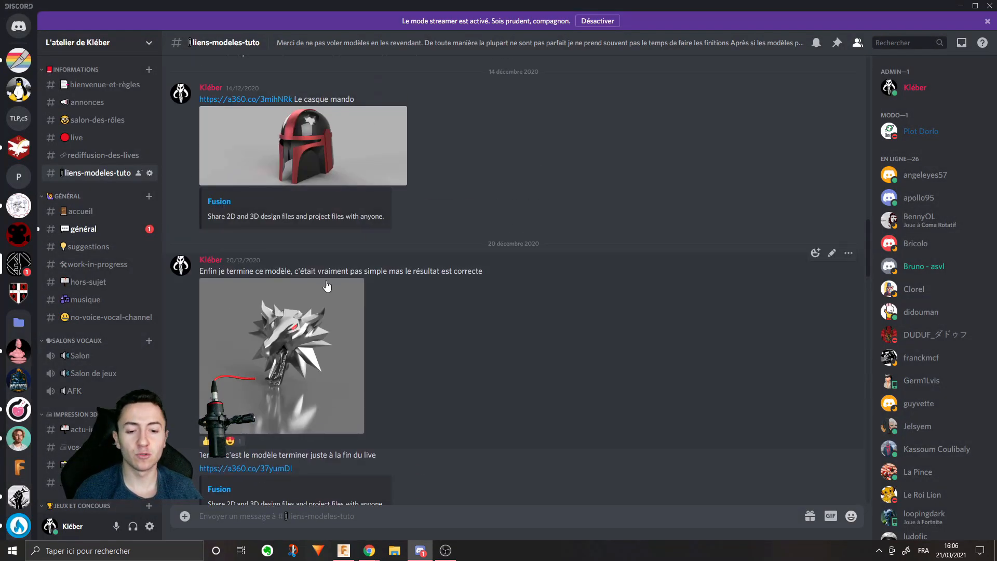
{"action": "scroll", "coordinate": [303, 281], "scroll_direction": "down", "scroll_amount": 3}
{"action": "left_click", "coordinate": [304, 282]}
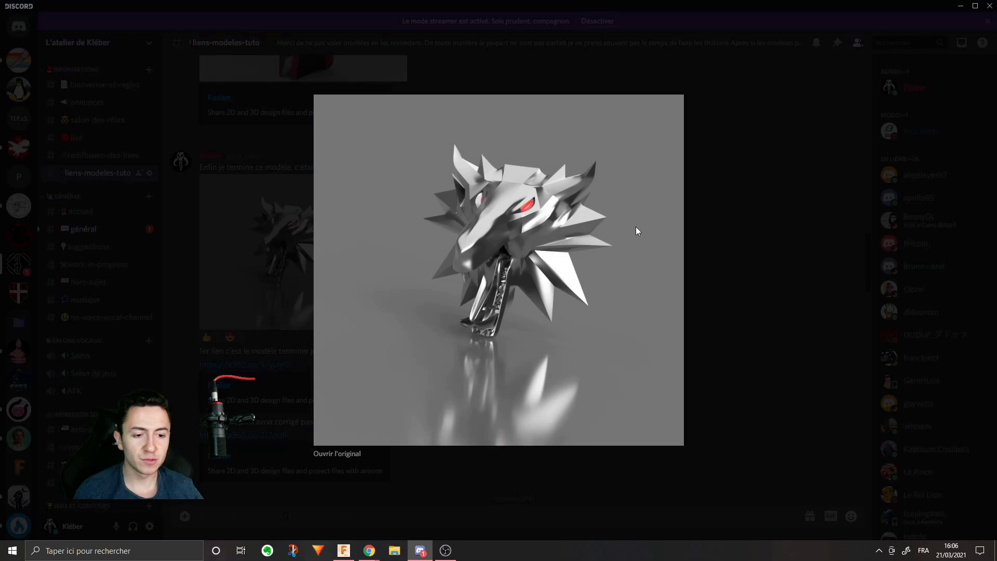
{"action": "left_click", "coordinate": [246, 361]}
Step: Go back to the channel's first post and view the black and red helmet render enlarged
{"action": "scroll", "coordinate": [331, 342], "scroll_direction": "up", "scroll_amount": 10}
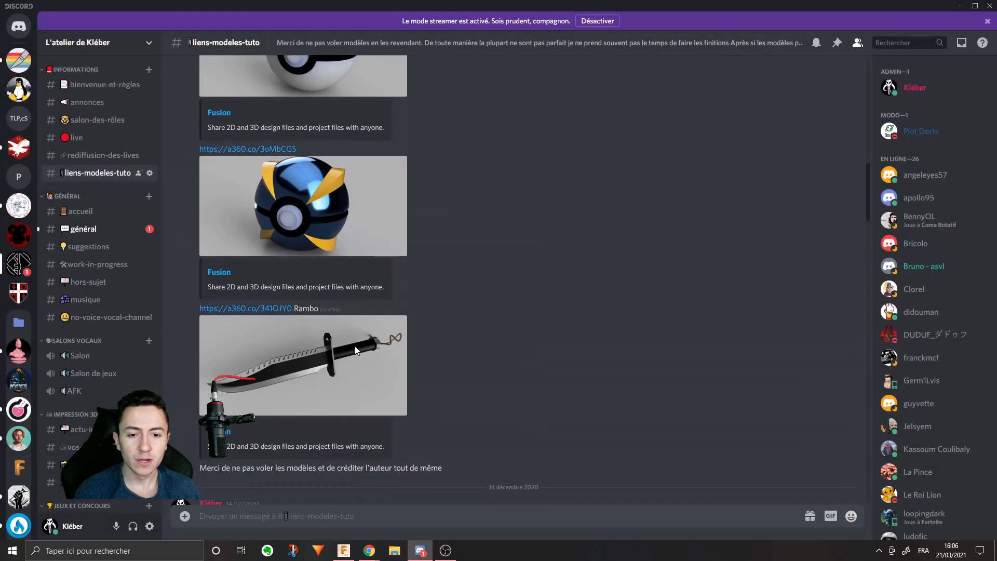
{"action": "scroll", "coordinate": [354, 351], "scroll_direction": "up", "scroll_amount": 10}
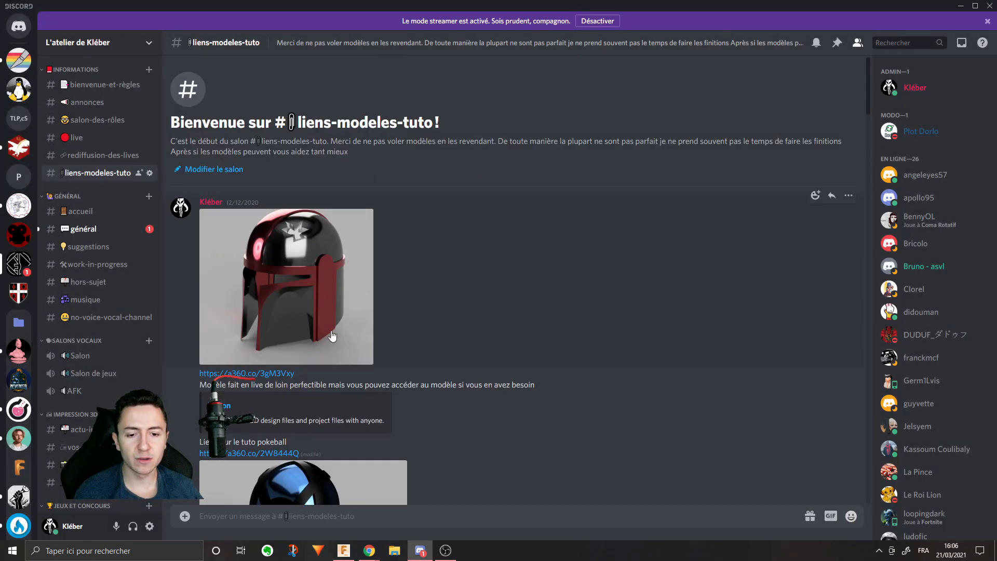
{"action": "left_click", "coordinate": [337, 244]}
{"action": "left_click", "coordinate": [205, 239]}
Step: Look through the channel's model posts and their Fusion share links, from the earliest helmets to the sketch tutorial resources
{"action": "scroll", "coordinate": [114, 336], "scroll_direction": "down", "scroll_amount": 5}
{"action": "scroll", "coordinate": [354, 328], "scroll_direction": "down", "scroll_amount": 1}
{"action": "scroll", "coordinate": [353, 328], "scroll_direction": "down", "scroll_amount": 15}
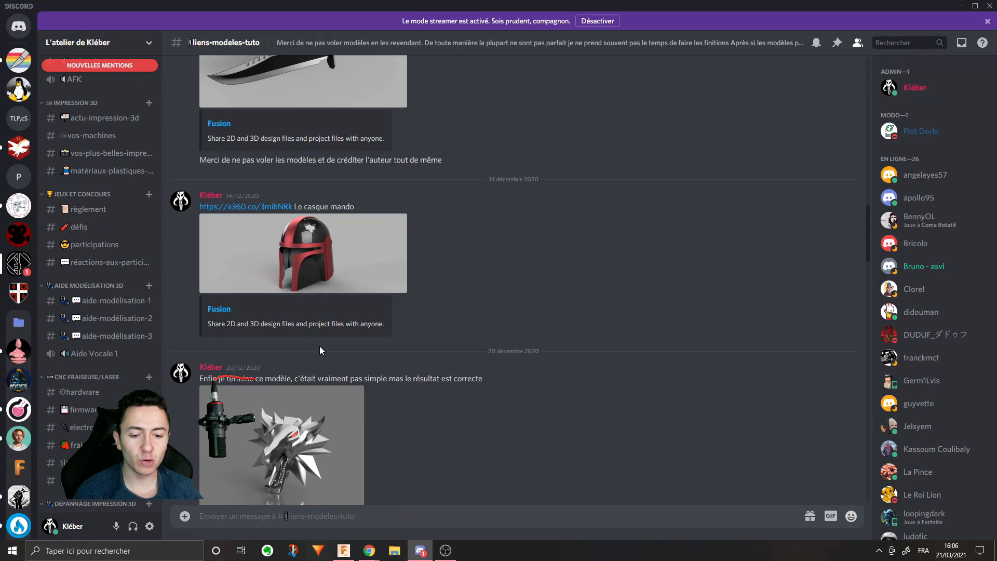
{"action": "scroll", "coordinate": [303, 346], "scroll_direction": "down", "scroll_amount": 5}
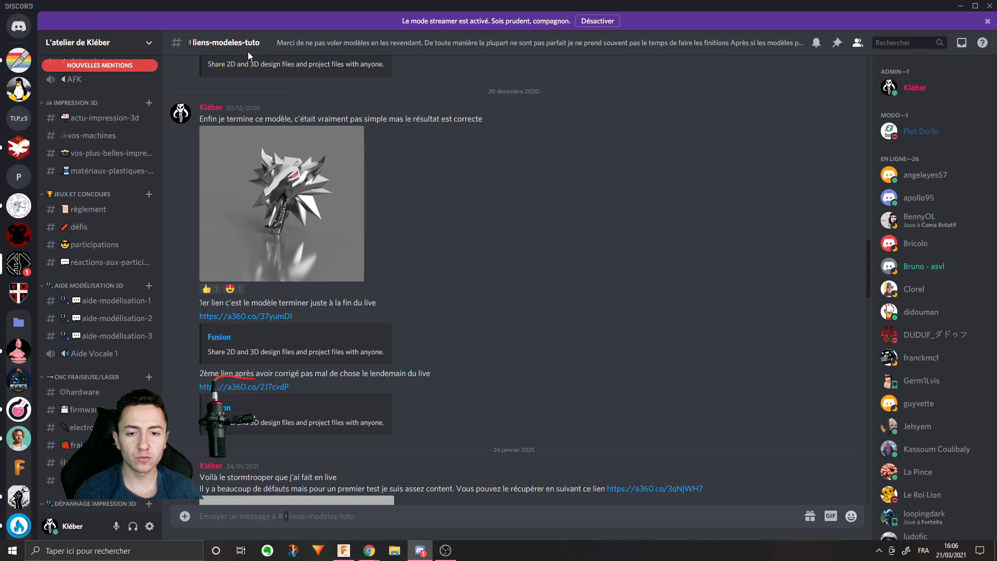
{"action": "scroll", "coordinate": [439, 307], "scroll_direction": "up", "scroll_amount": 5}
{"action": "scroll", "coordinate": [435, 298], "scroll_direction": "down", "scroll_amount": 6}
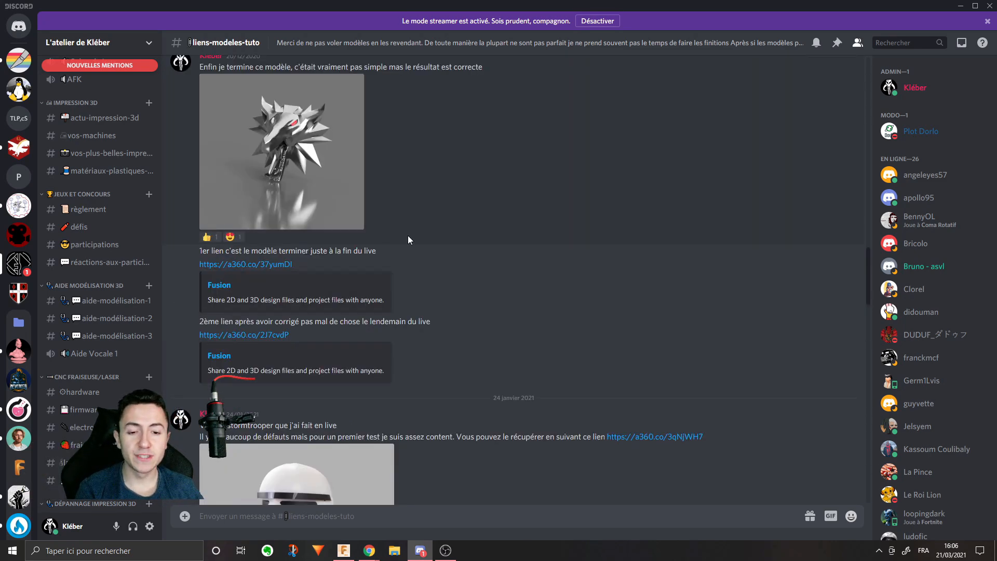
{"action": "scroll", "coordinate": [374, 243], "scroll_direction": "down", "scroll_amount": 5}
{"action": "scroll", "coordinate": [336, 248], "scroll_direction": "down", "scroll_amount": 4}
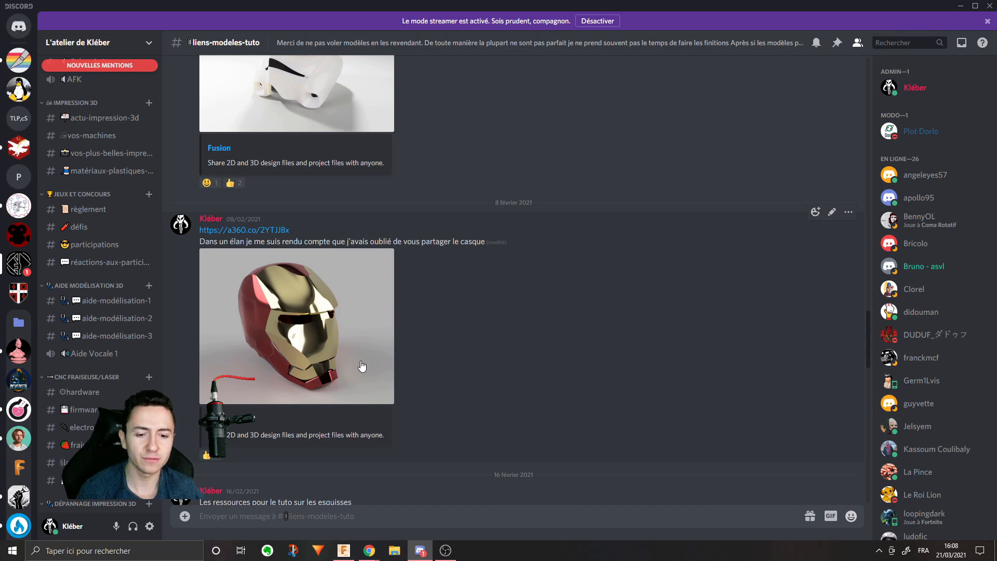
{"action": "scroll", "coordinate": [325, 326], "scroll_direction": "up", "scroll_amount": 15}
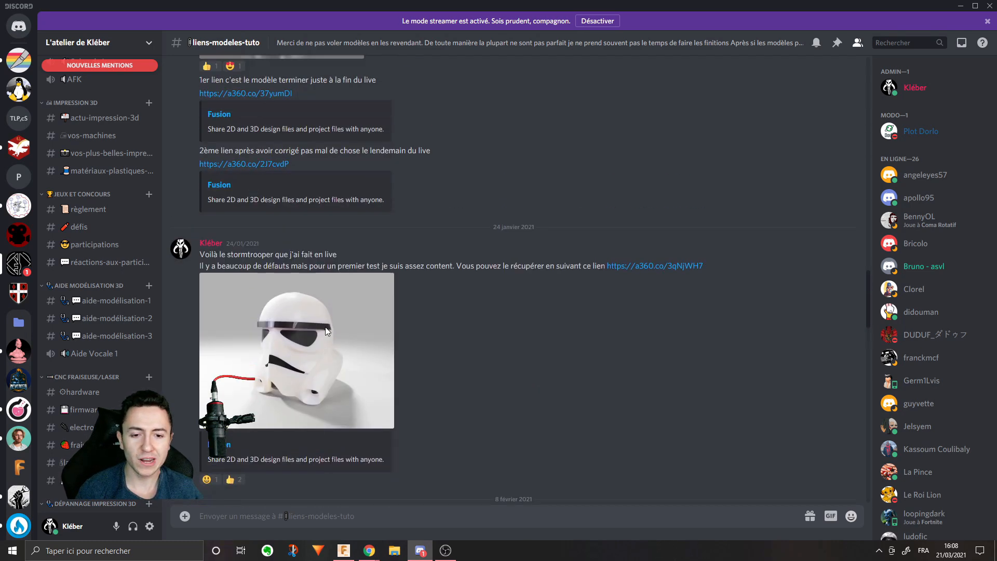
{"action": "scroll", "coordinate": [300, 345], "scroll_direction": "up", "scroll_amount": 5}
{"action": "scroll", "coordinate": [300, 350], "scroll_direction": "down", "scroll_amount": 15}
{"action": "scroll", "coordinate": [294, 376], "scroll_direction": "down", "scroll_amount": 5}
{"action": "scroll", "coordinate": [288, 378], "scroll_direction": "up", "scroll_amount": 10}
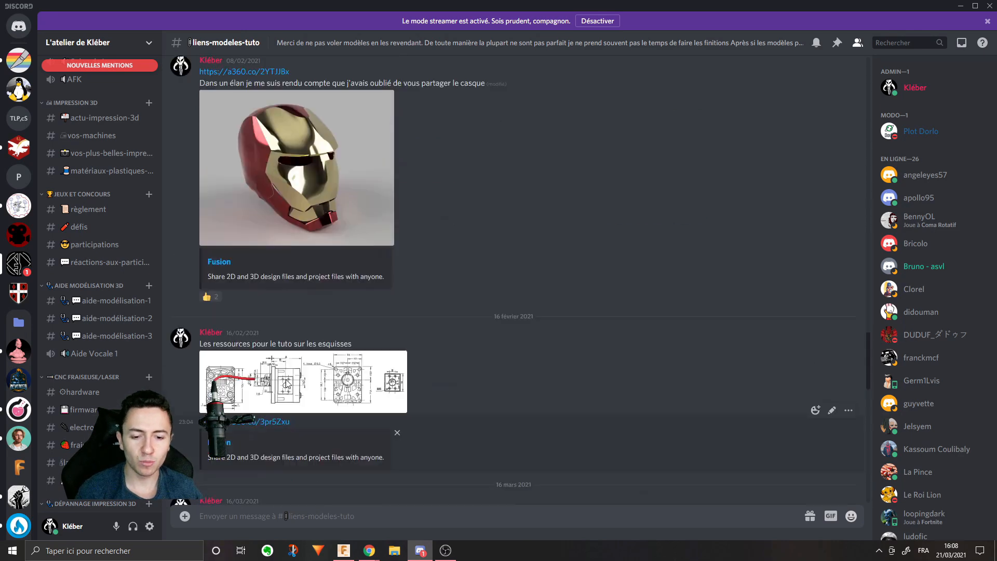
{"action": "scroll", "coordinate": [281, 384], "scroll_direction": "up", "scroll_amount": 1}
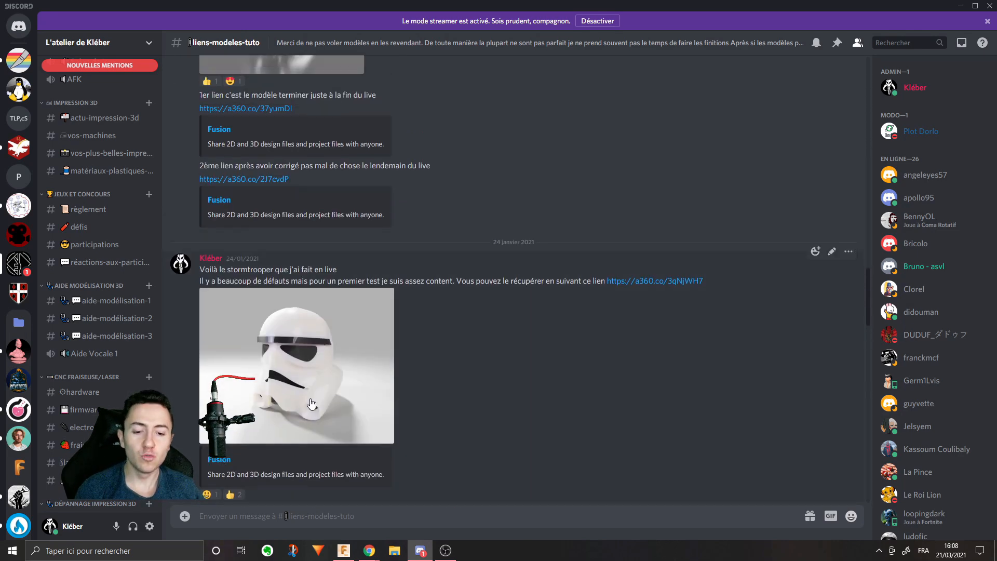